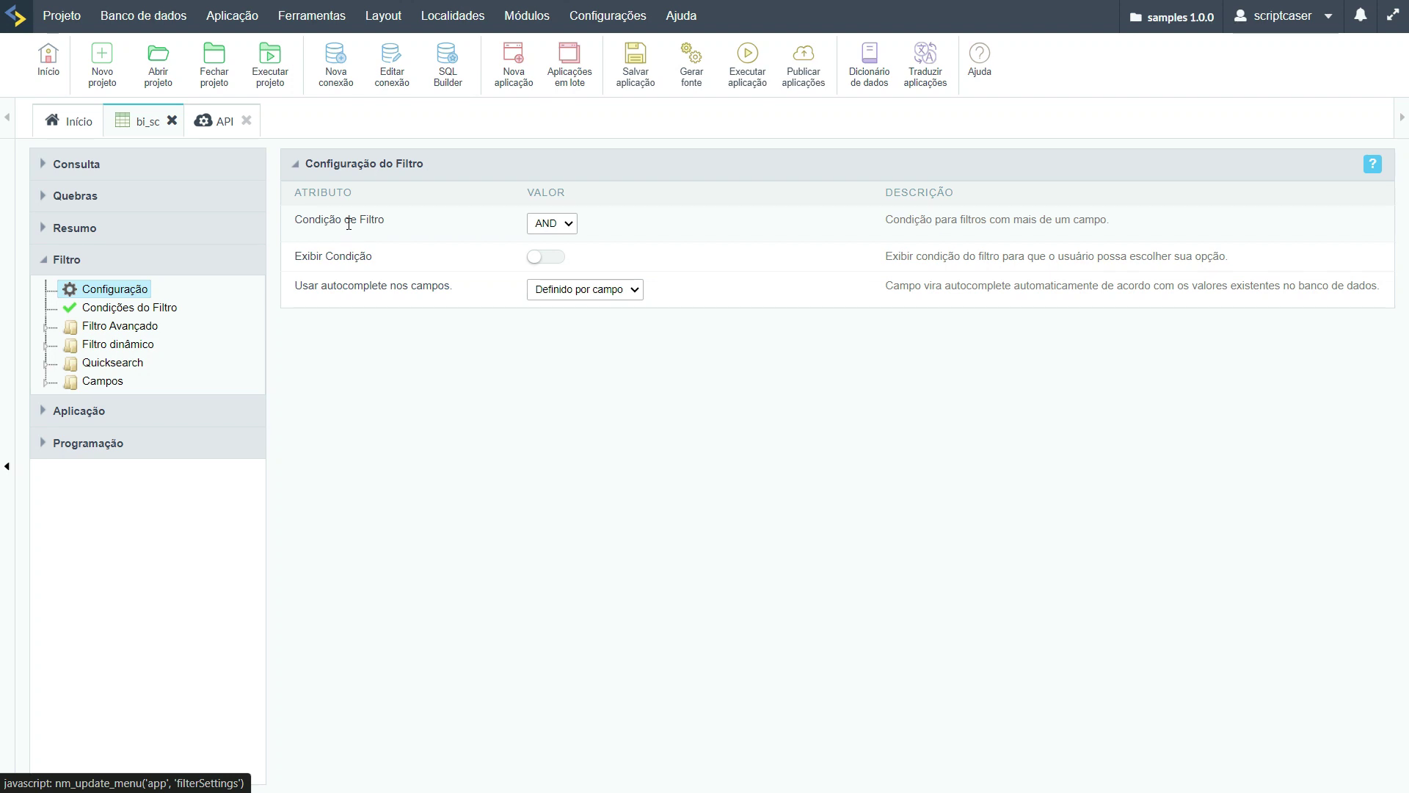
Switch the filter condition to OR and back to AND, and toggle the Exibir Condição option on and off
{"action": "left_click", "coordinate": [569, 223]}
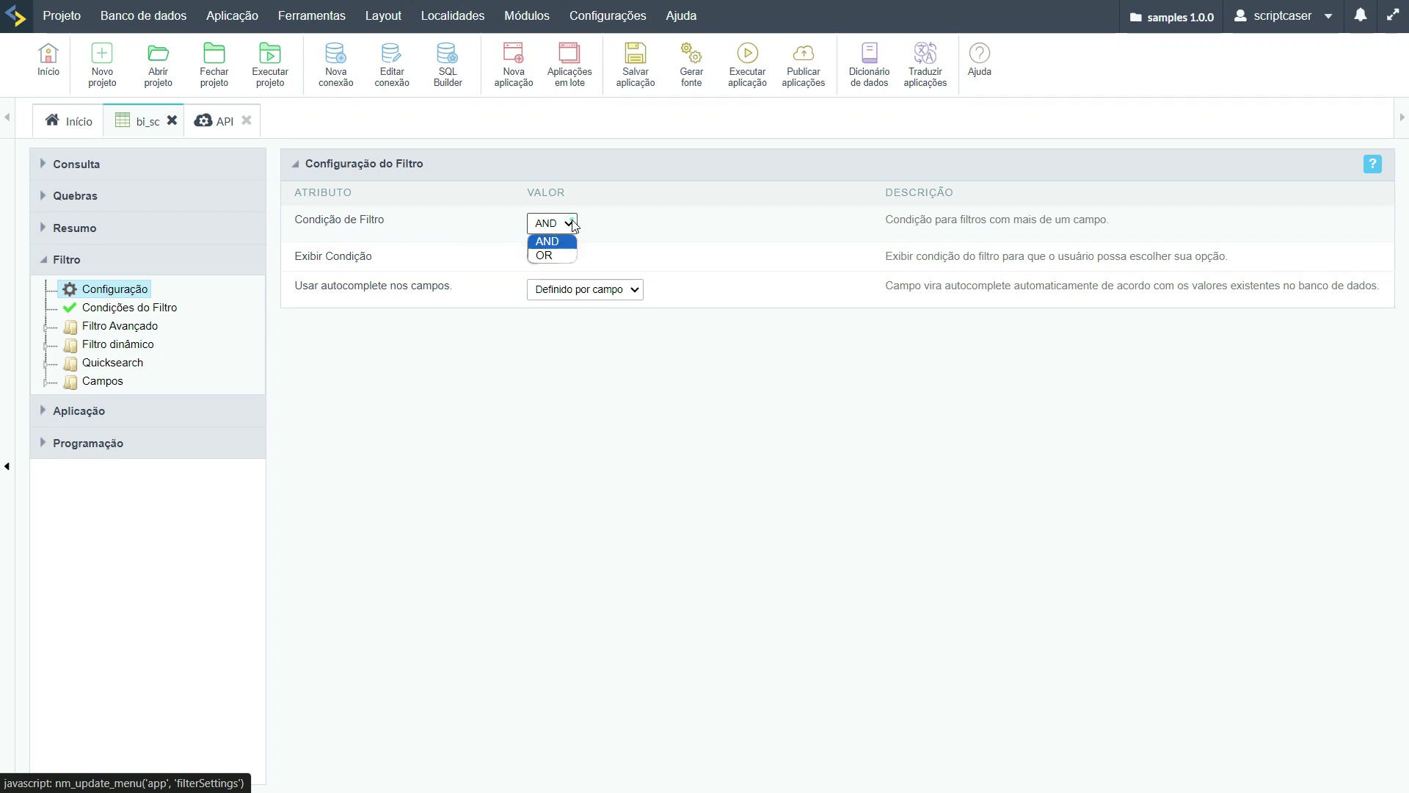
{"action": "left_click", "coordinate": [587, 233]}
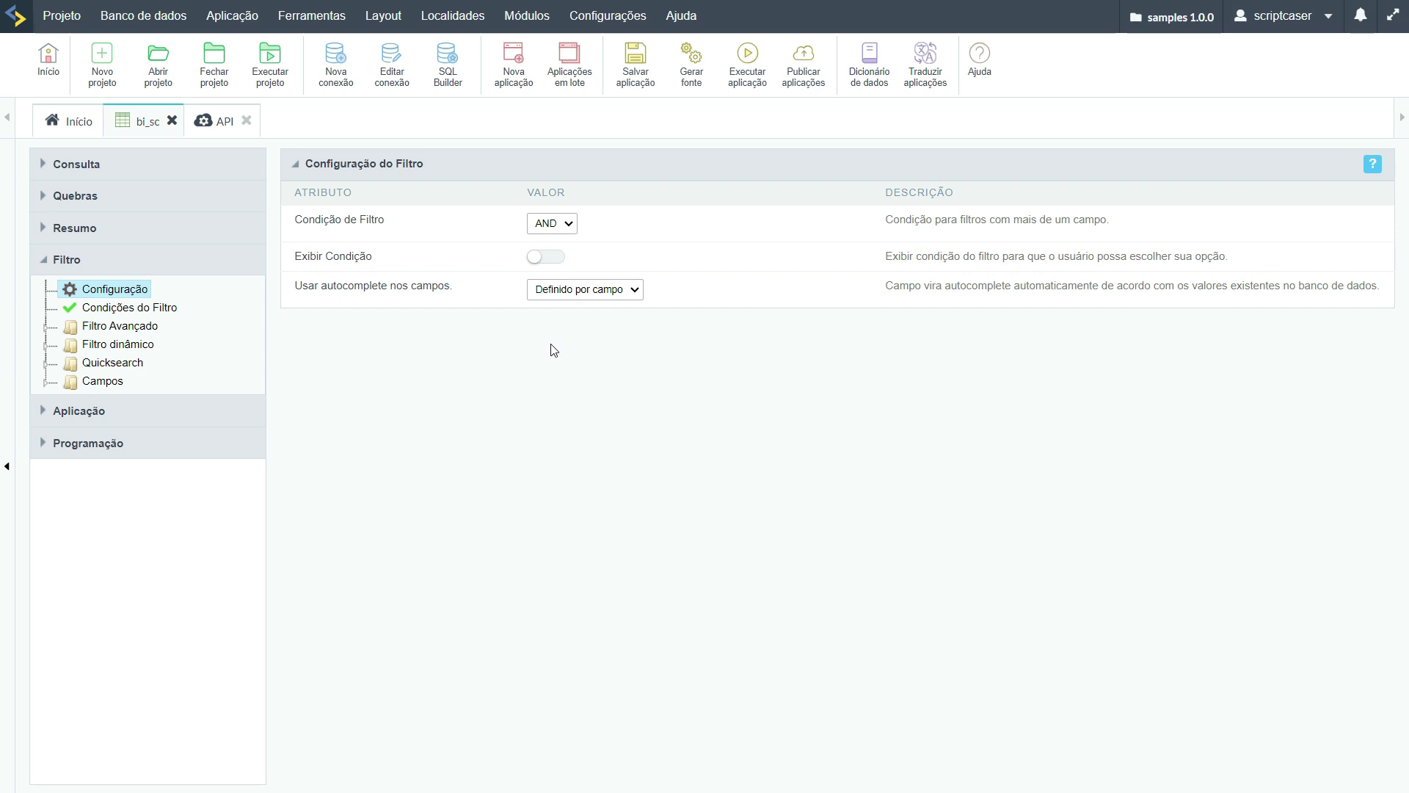
{"action": "left_click", "coordinate": [549, 223]}
{"action": "left_click", "coordinate": [544, 252]}
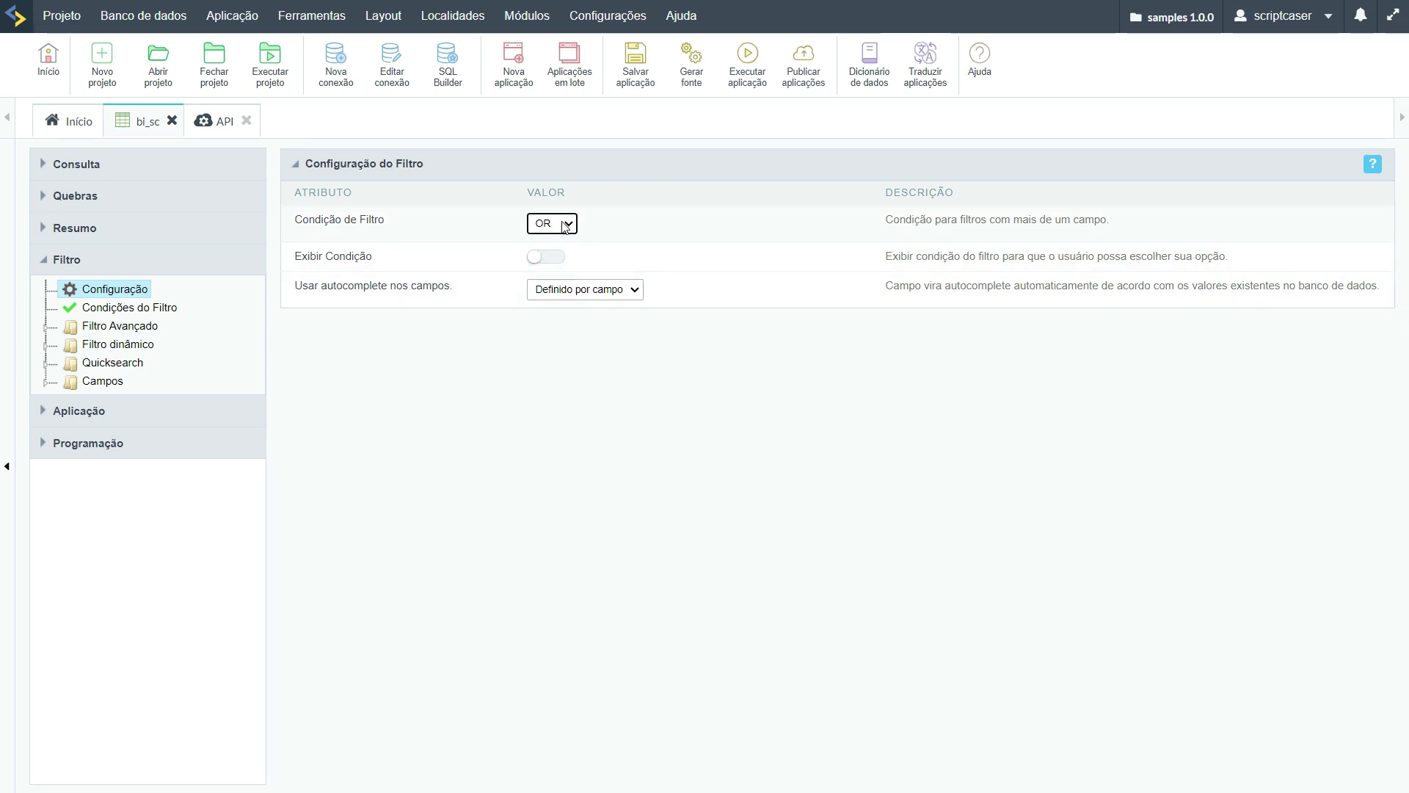
{"action": "left_click", "coordinate": [549, 224]}
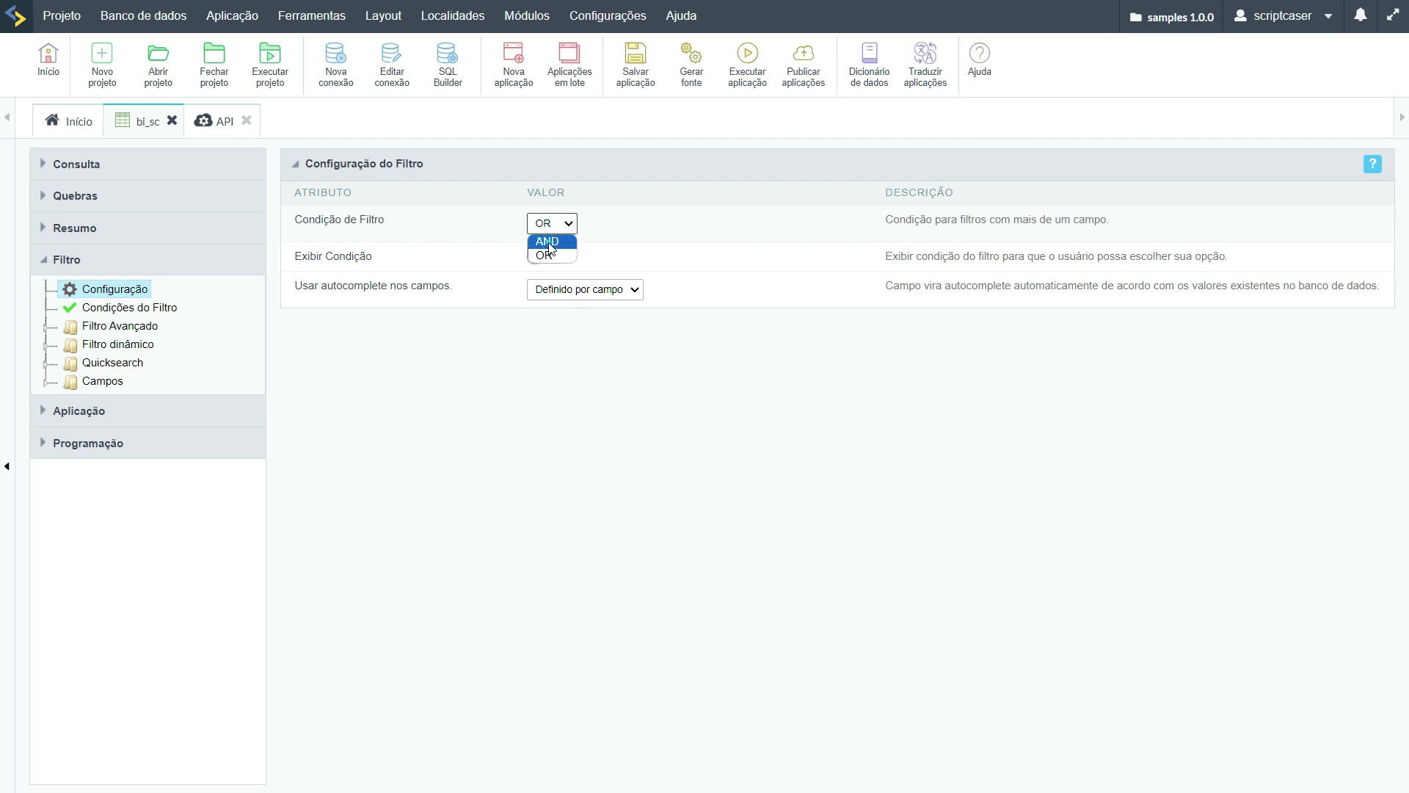
{"action": "left_click", "coordinate": [549, 242]}
{"action": "left_click", "coordinate": [553, 261]}
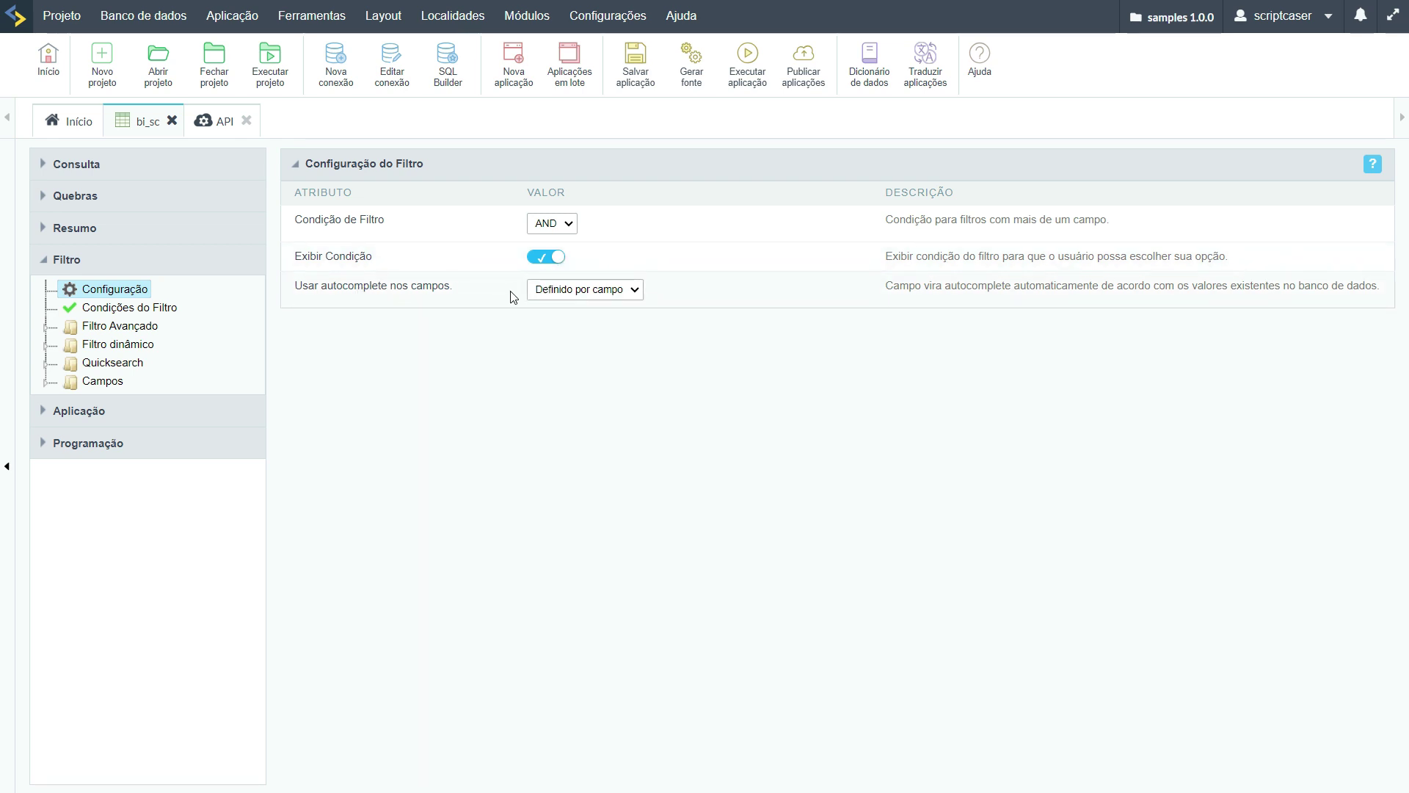
{"action": "left_click", "coordinate": [540, 258]}
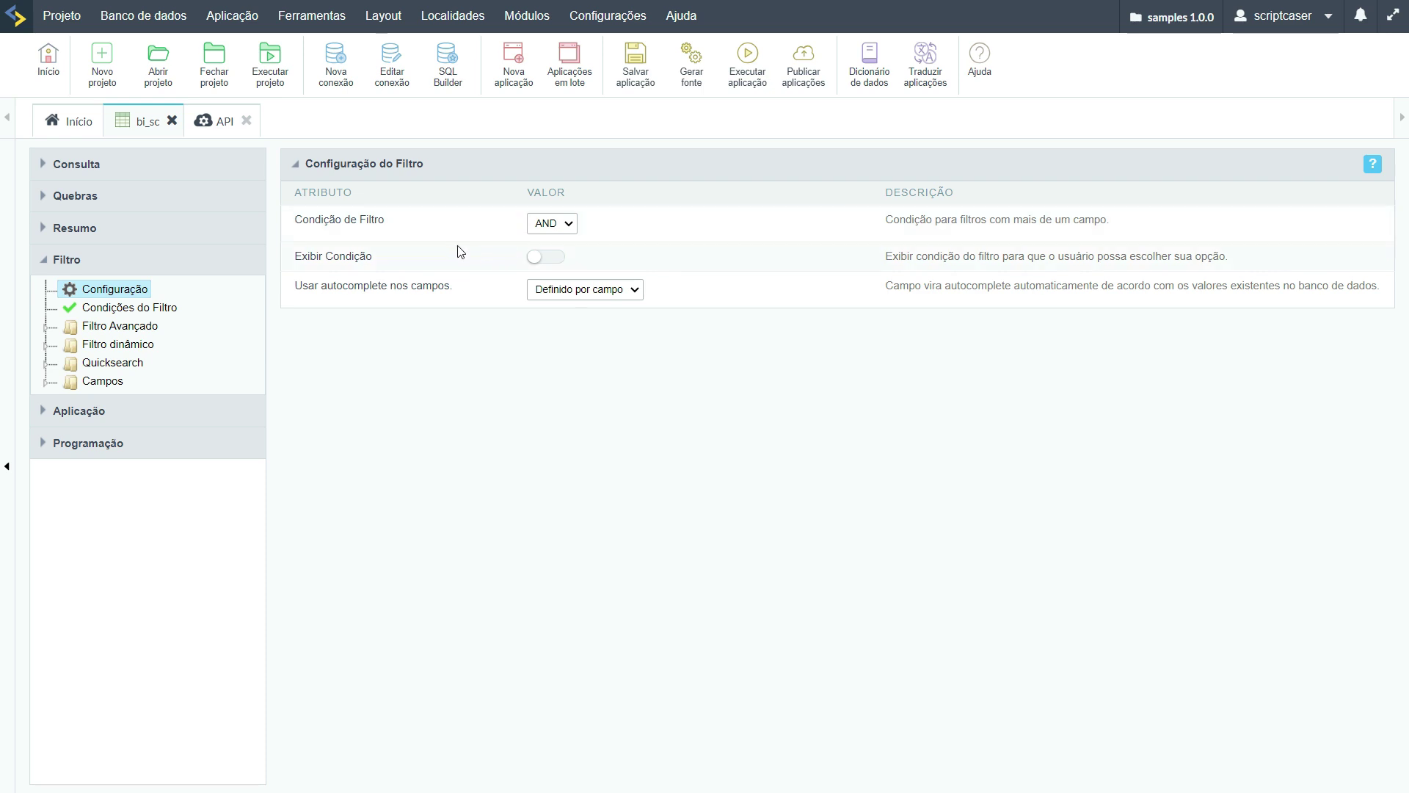
Run the application and open its search form, viewing the comparison operators offered for Type Client
{"action": "left_click", "coordinate": [737, 77]}
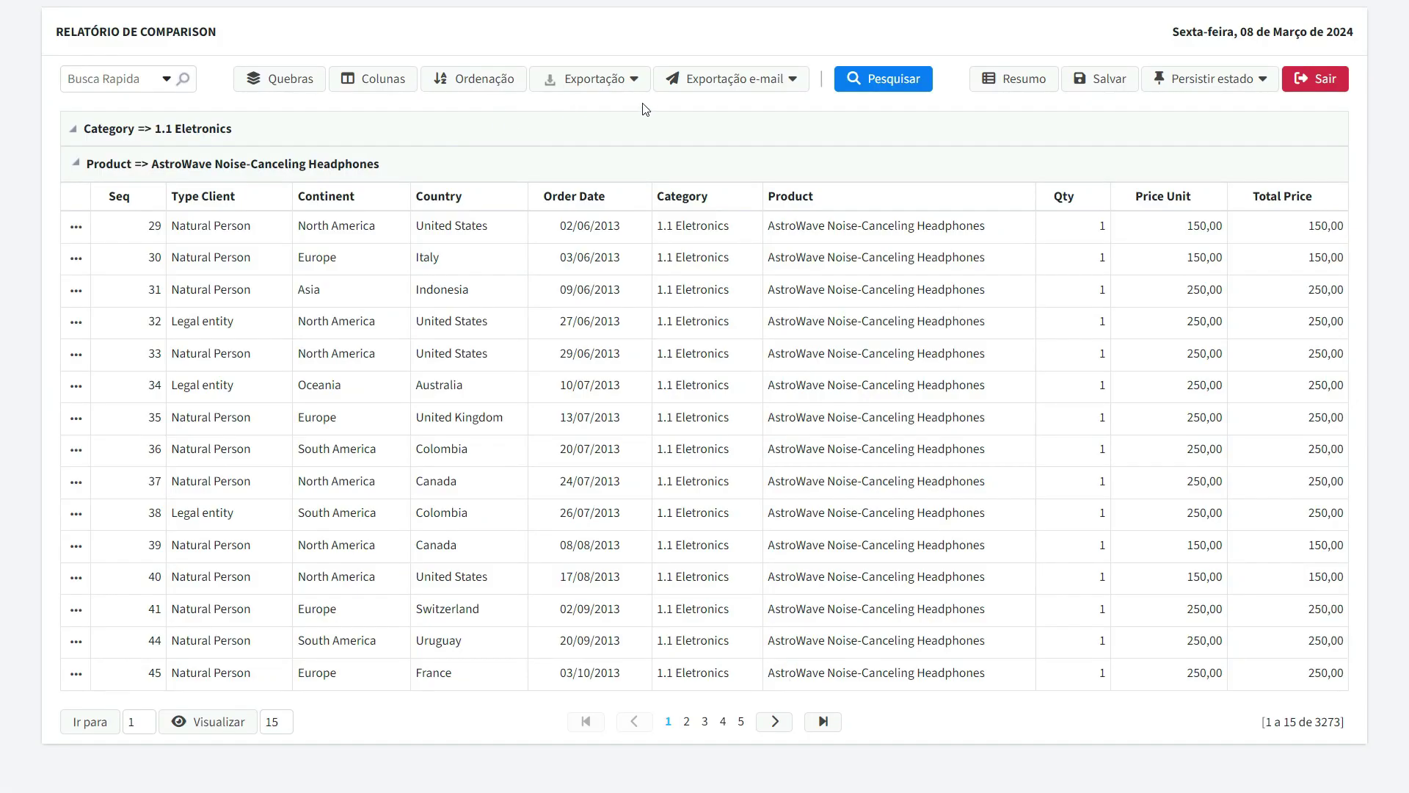
{"action": "left_click", "coordinate": [887, 78]}
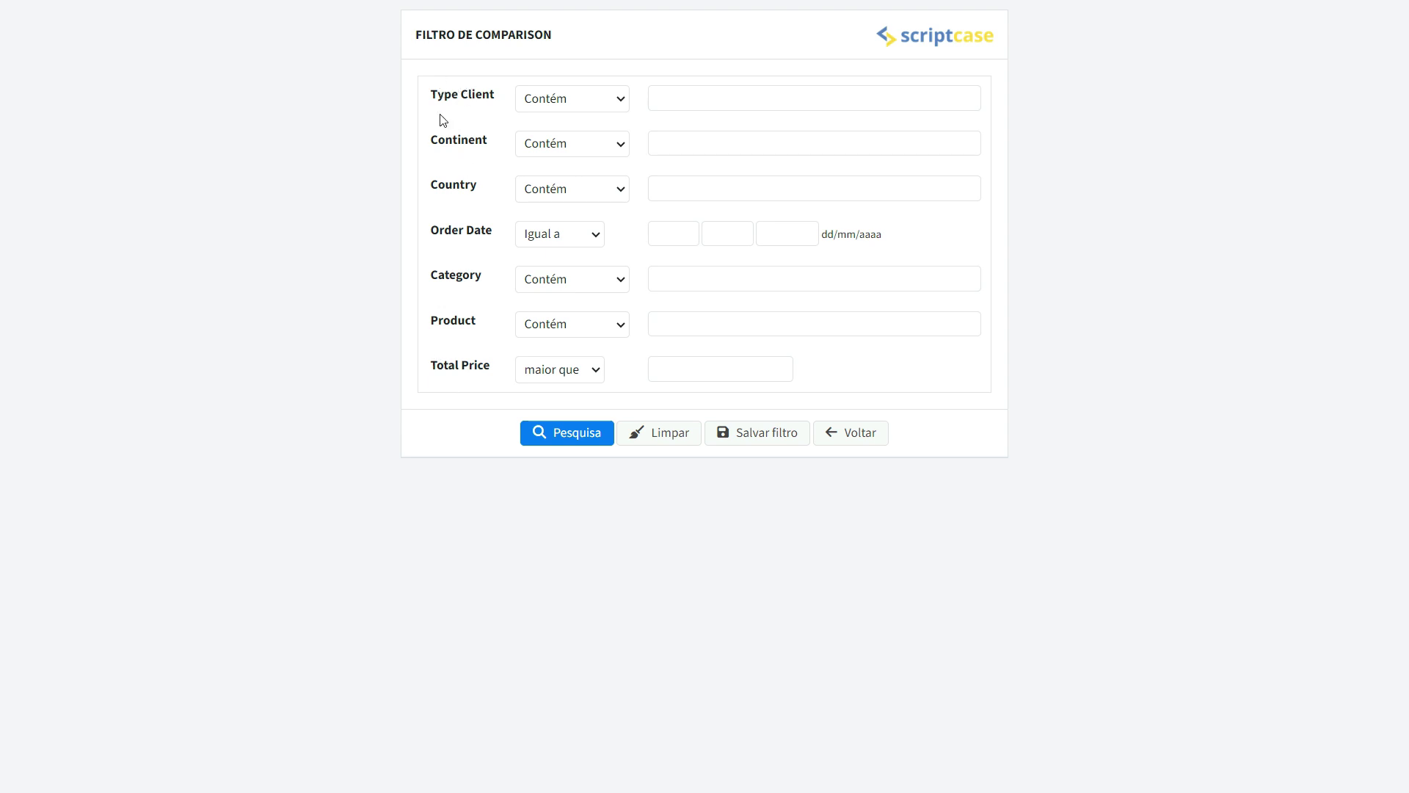
{"action": "left_click", "coordinate": [615, 99]}
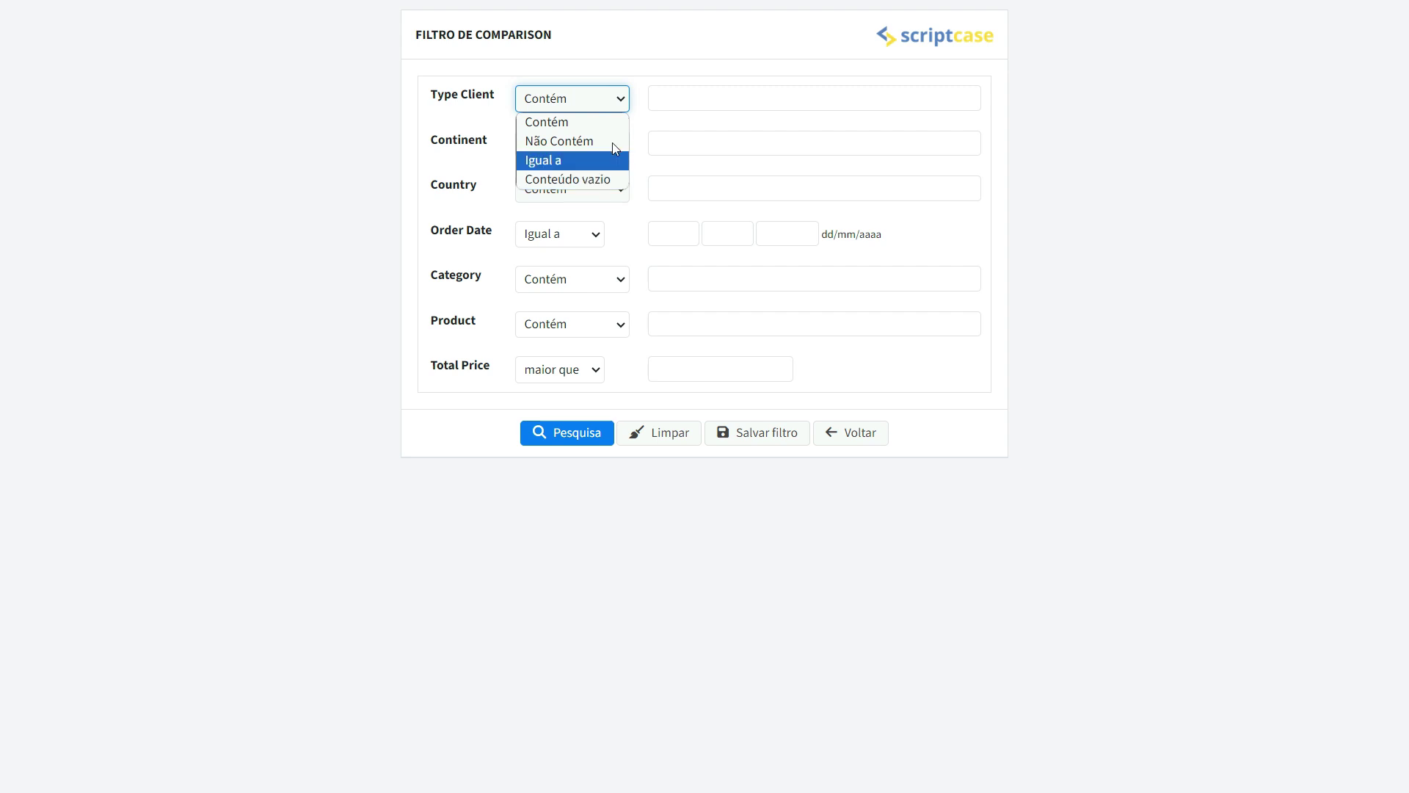
{"action": "left_click", "coordinate": [681, 98]}
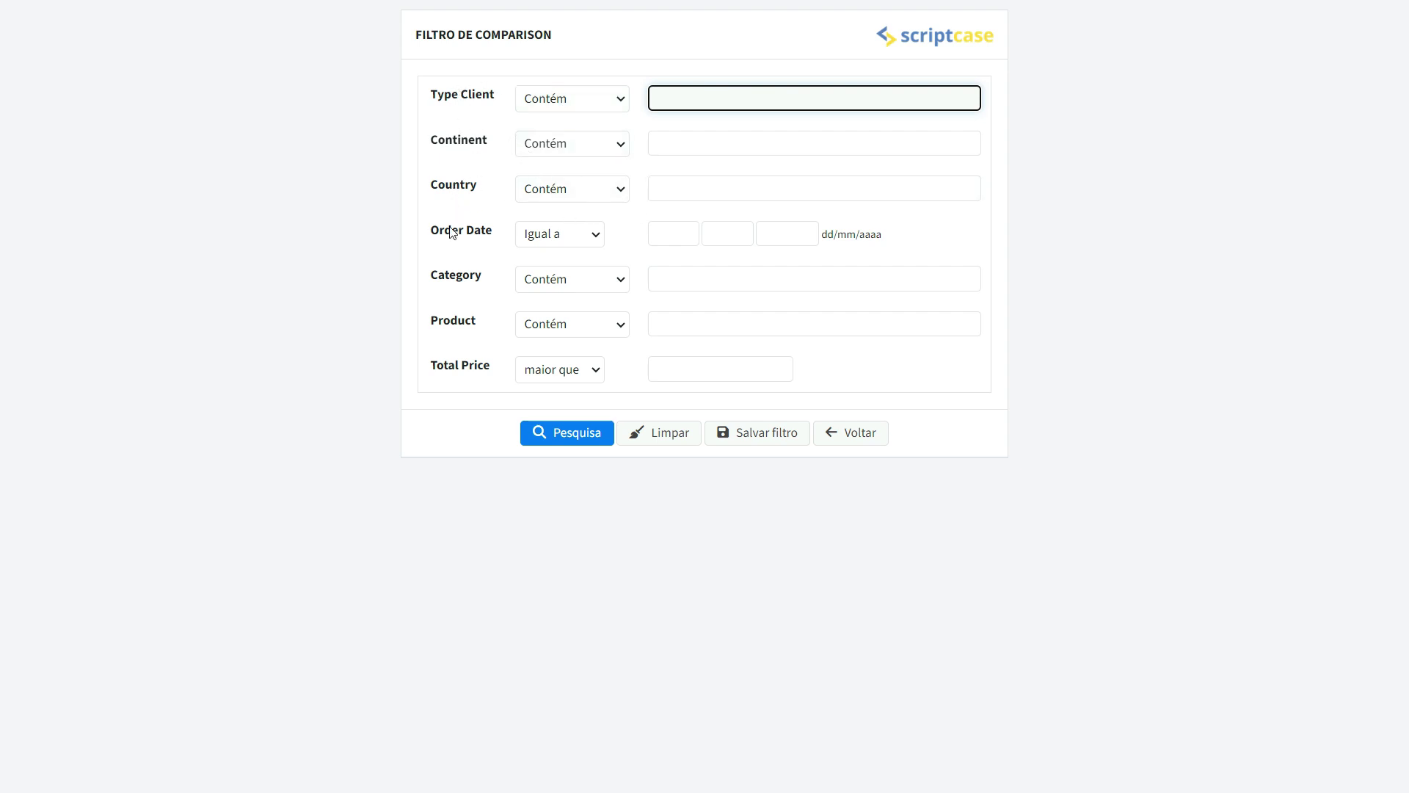
Set the Product criterion to AstroWave Noise-Canceling Headphones with the operator Igual a
{"action": "left_click", "coordinate": [703, 324]}
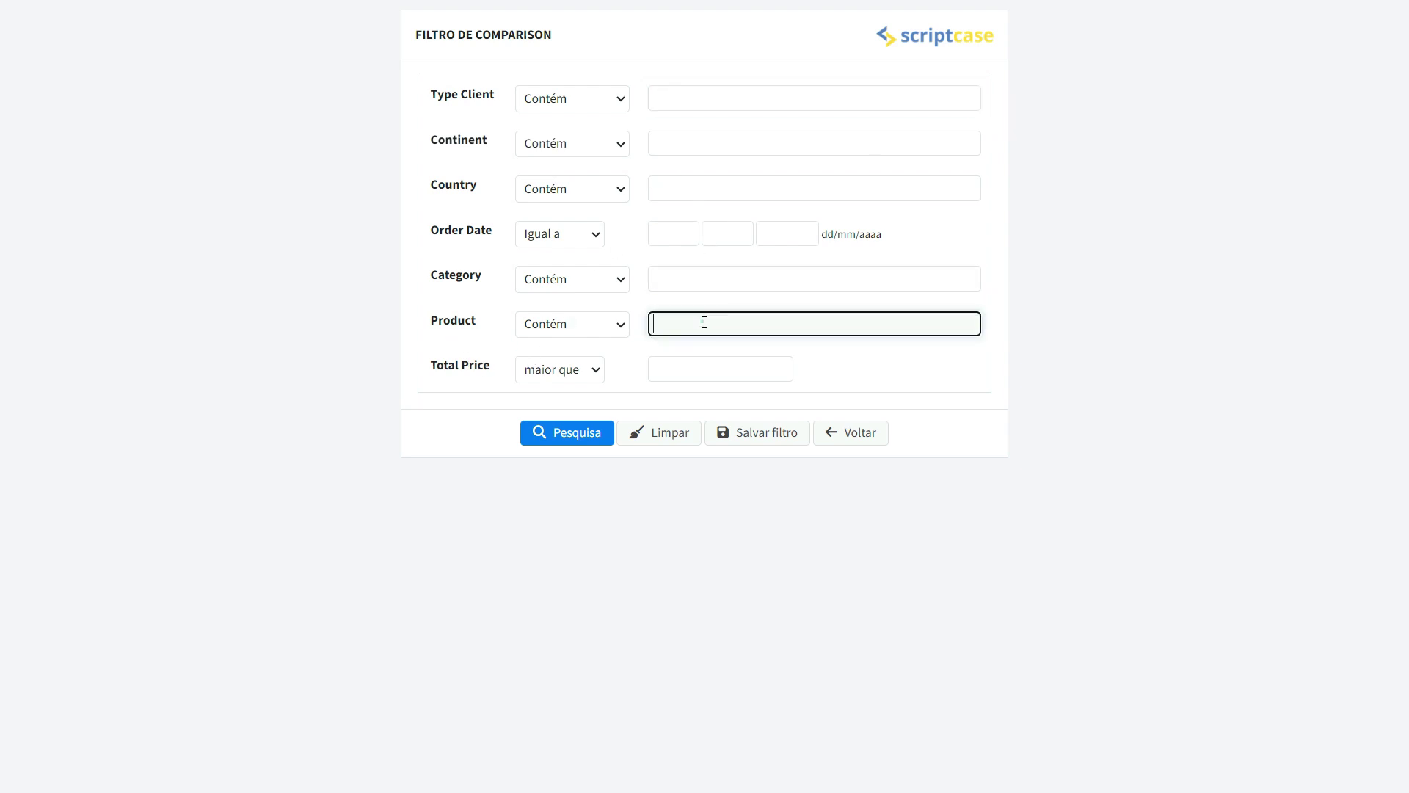
{"action": "type", "text": "ave Noise-Canceling Headphones"}
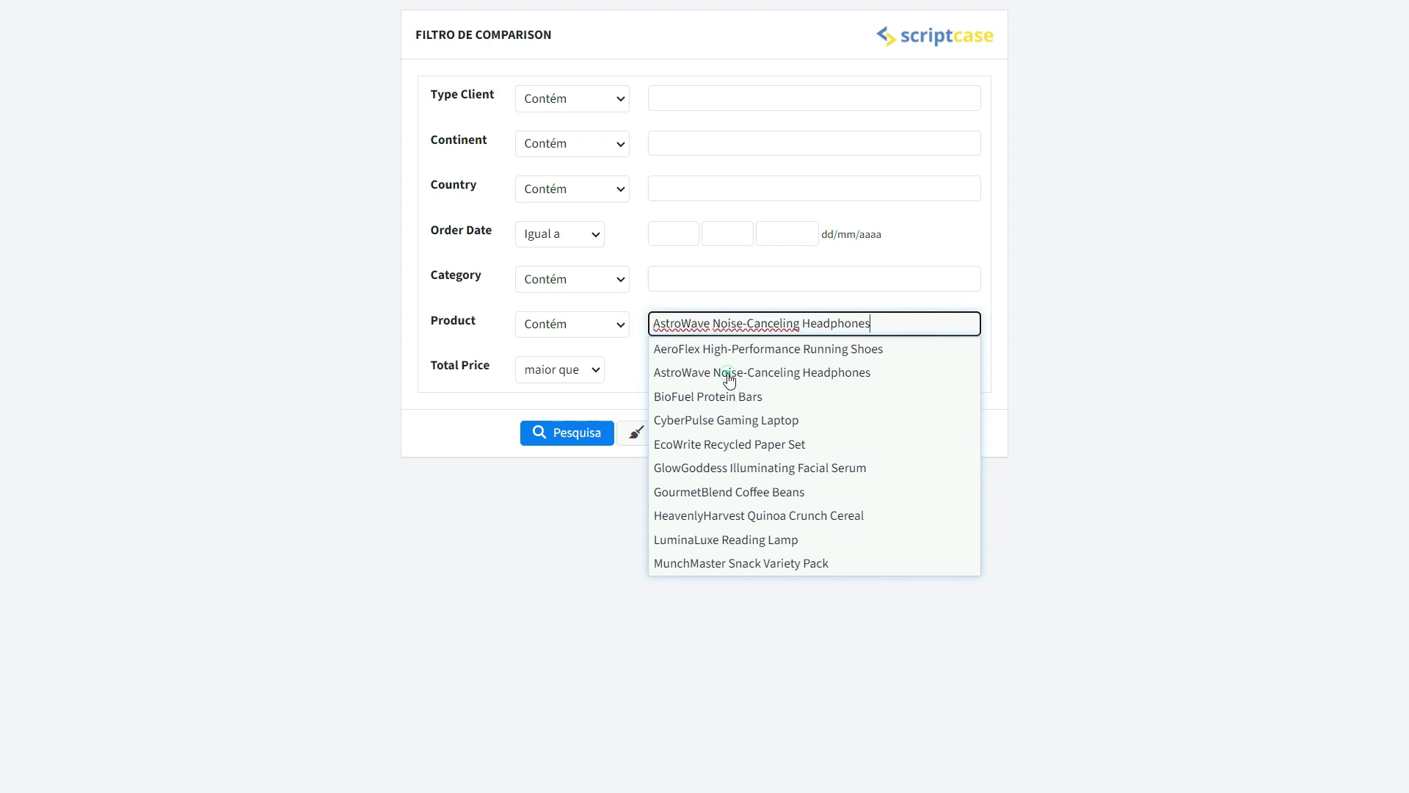
{"action": "left_click", "coordinate": [727, 375]}
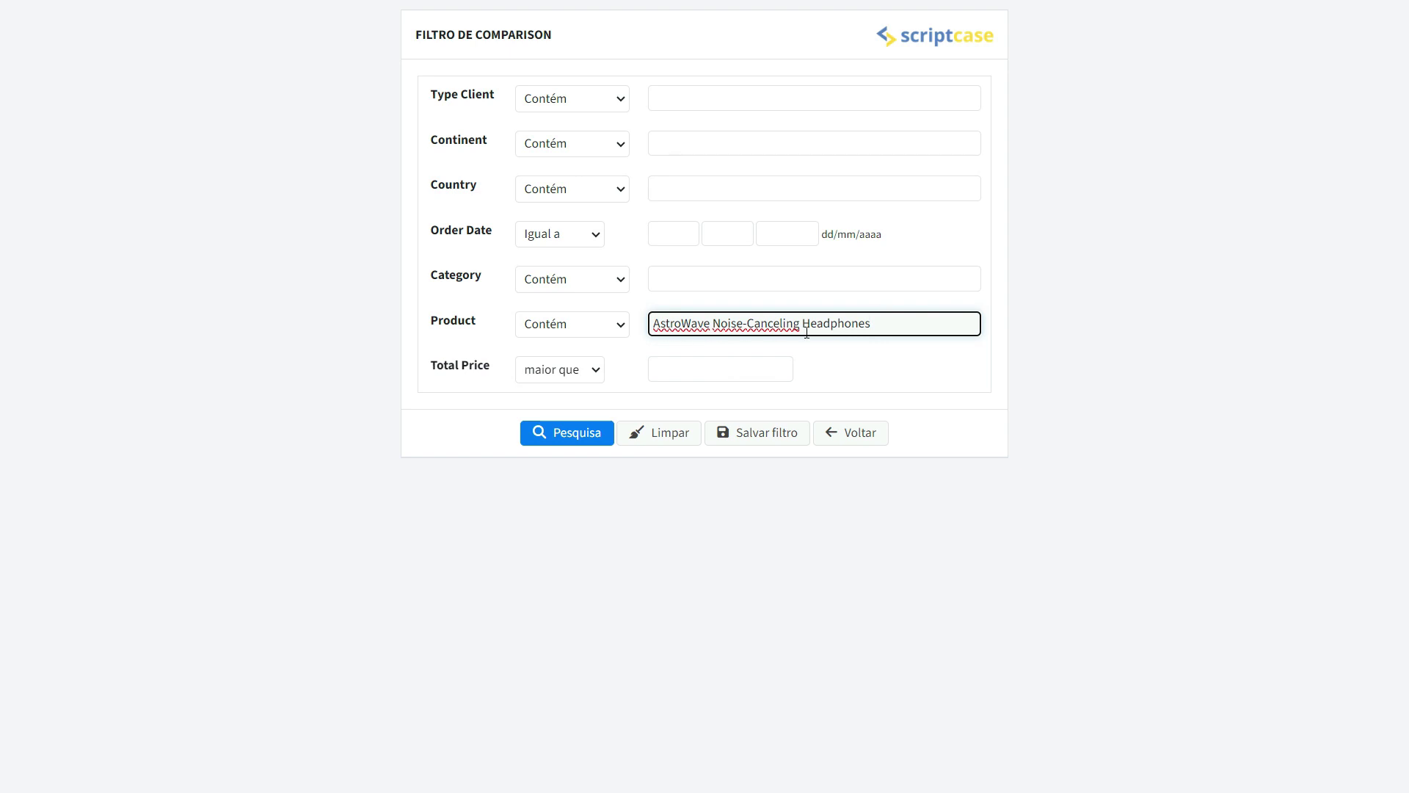
{"action": "left_click", "coordinate": [568, 325]}
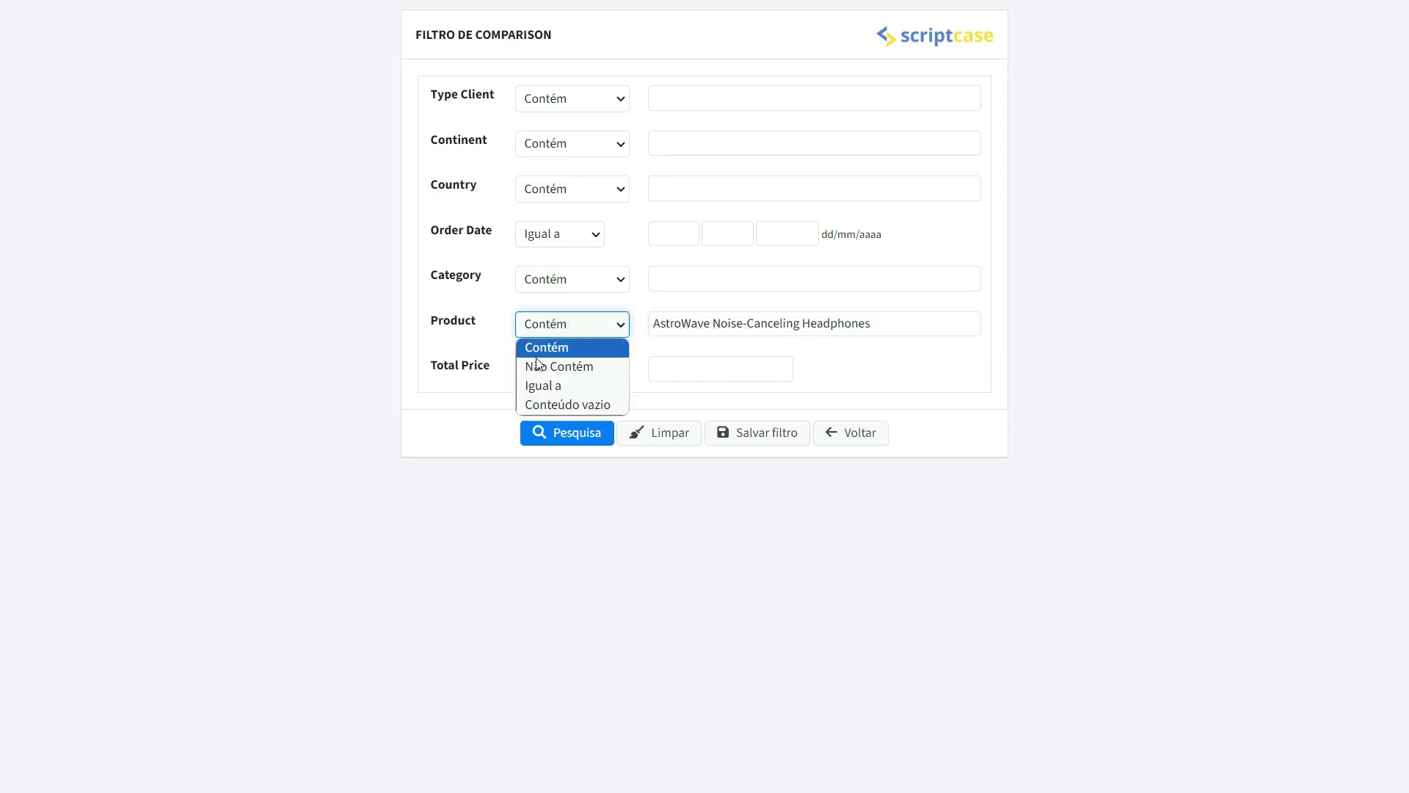
{"action": "left_click", "coordinate": [548, 383]}
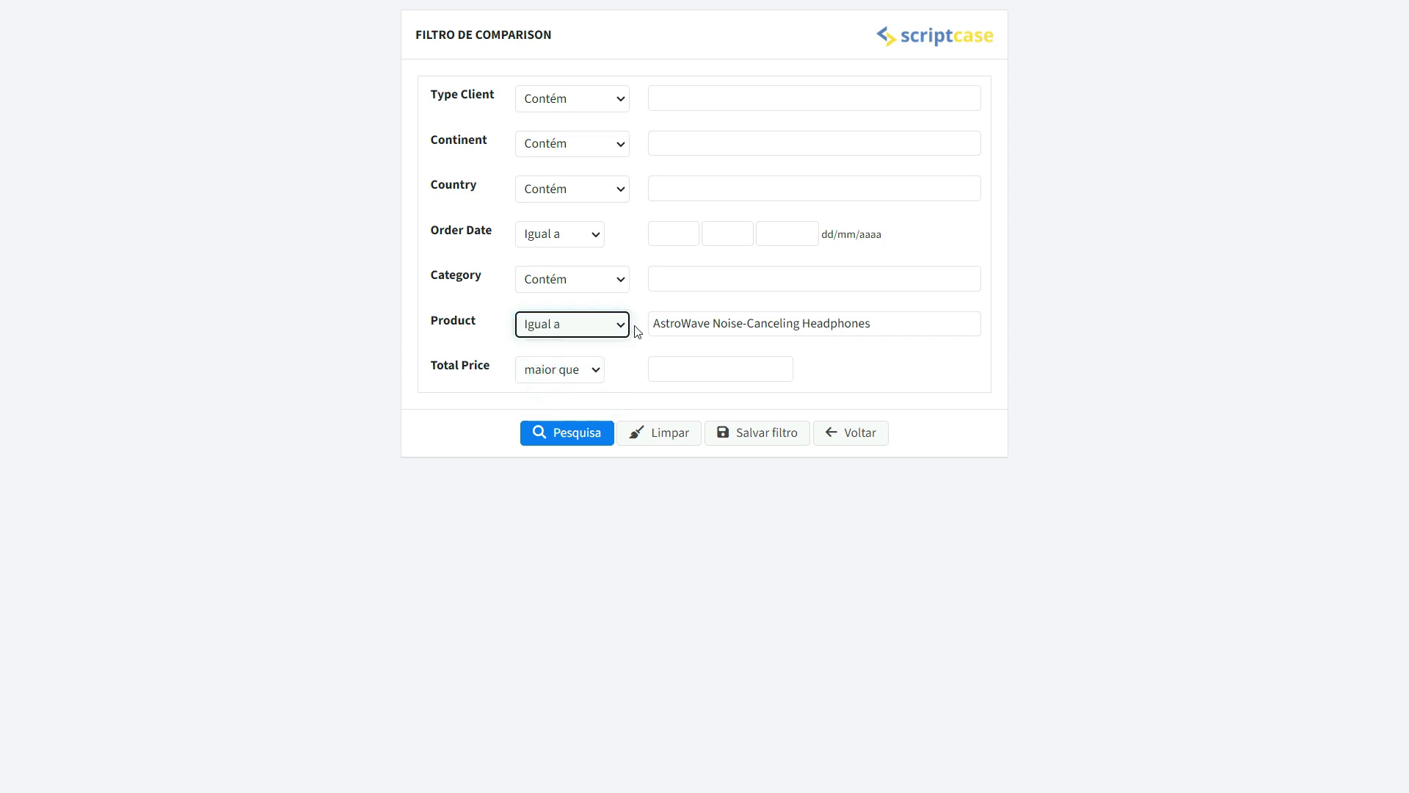
Shorten the Product value to Headphones, set its operator to Contém, and run the search
{"action": "left_click", "coordinate": [873, 323]}
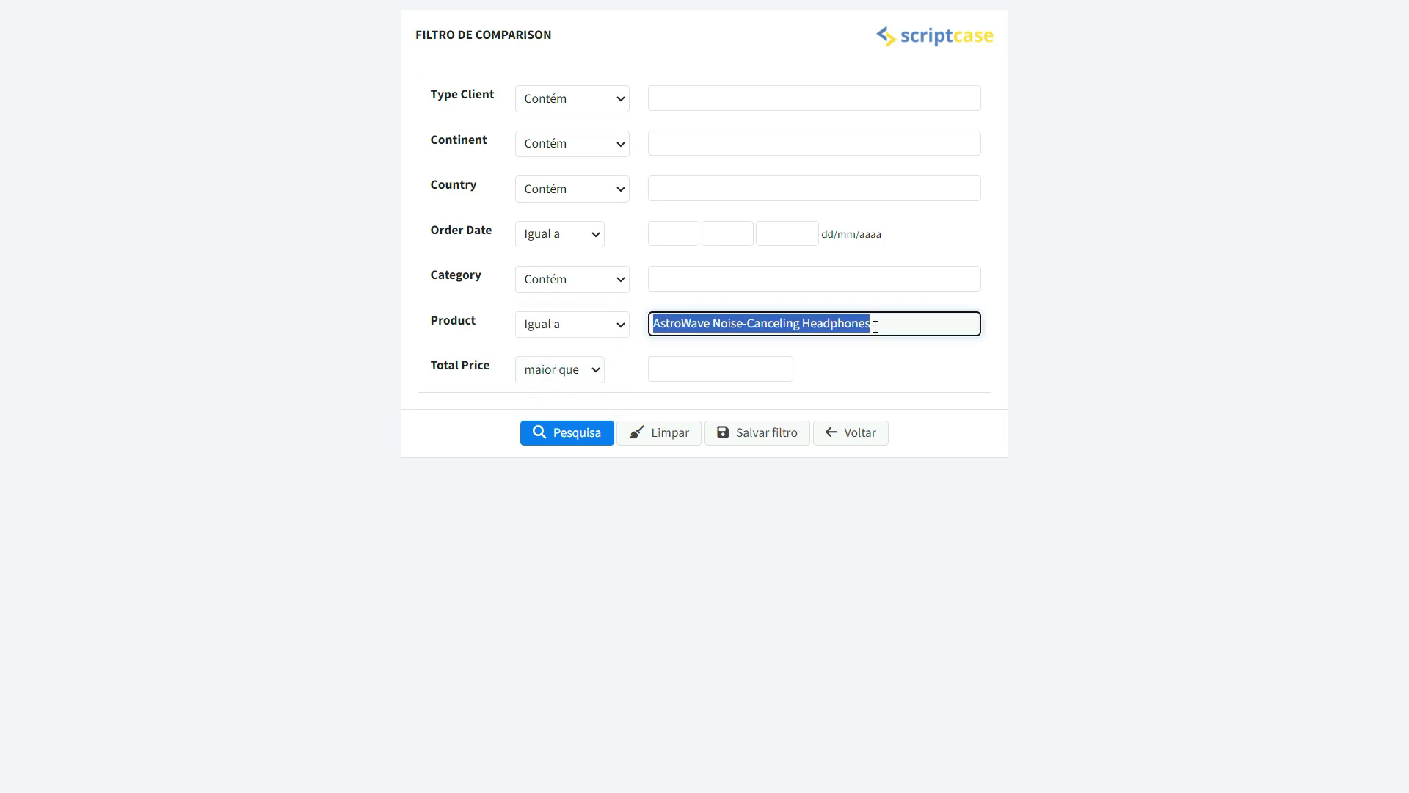
{"action": "left_click", "coordinate": [793, 323]}
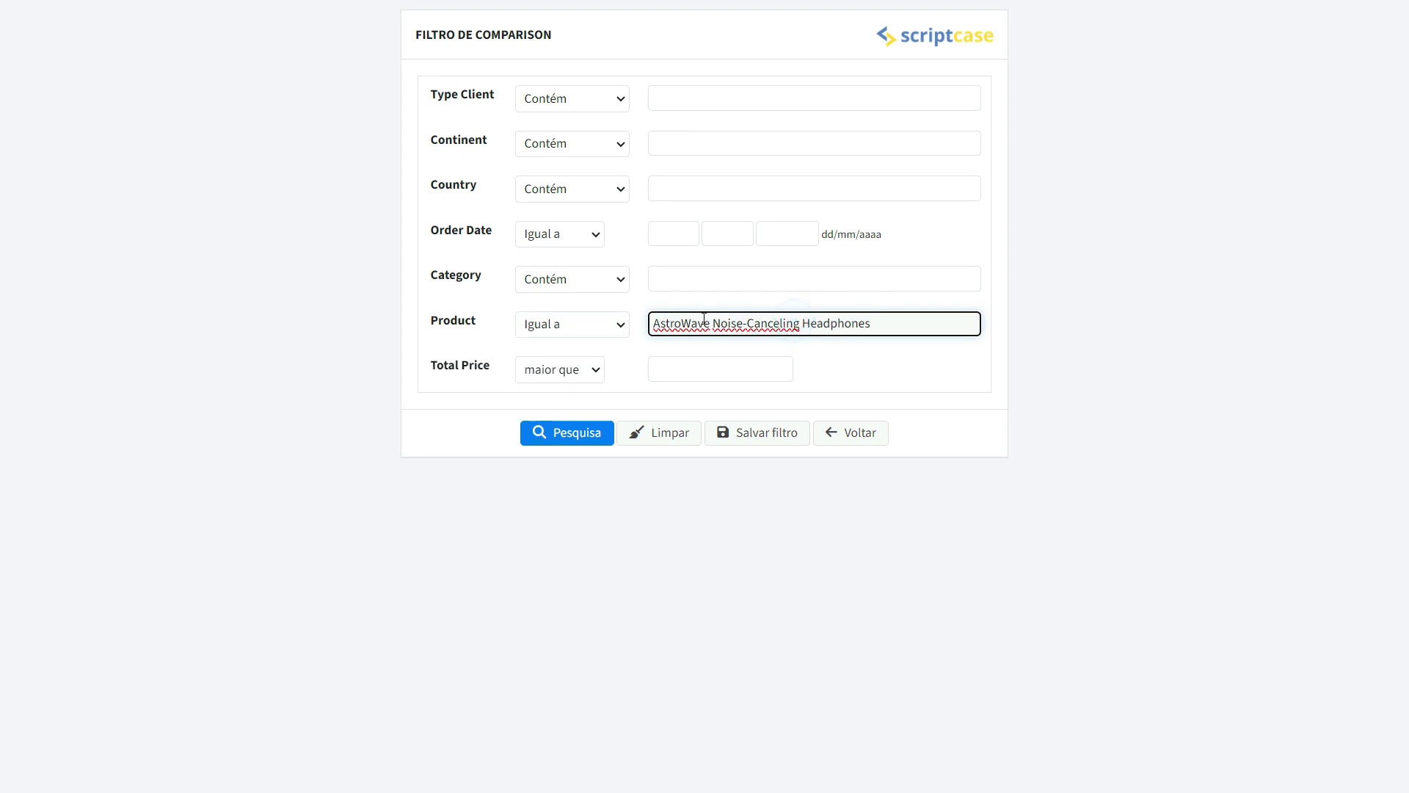
{"action": "left_click_drag", "start_coordinate": [800, 323], "coordinate": [652, 323]}
{"action": "key", "text": "BackSpace"}
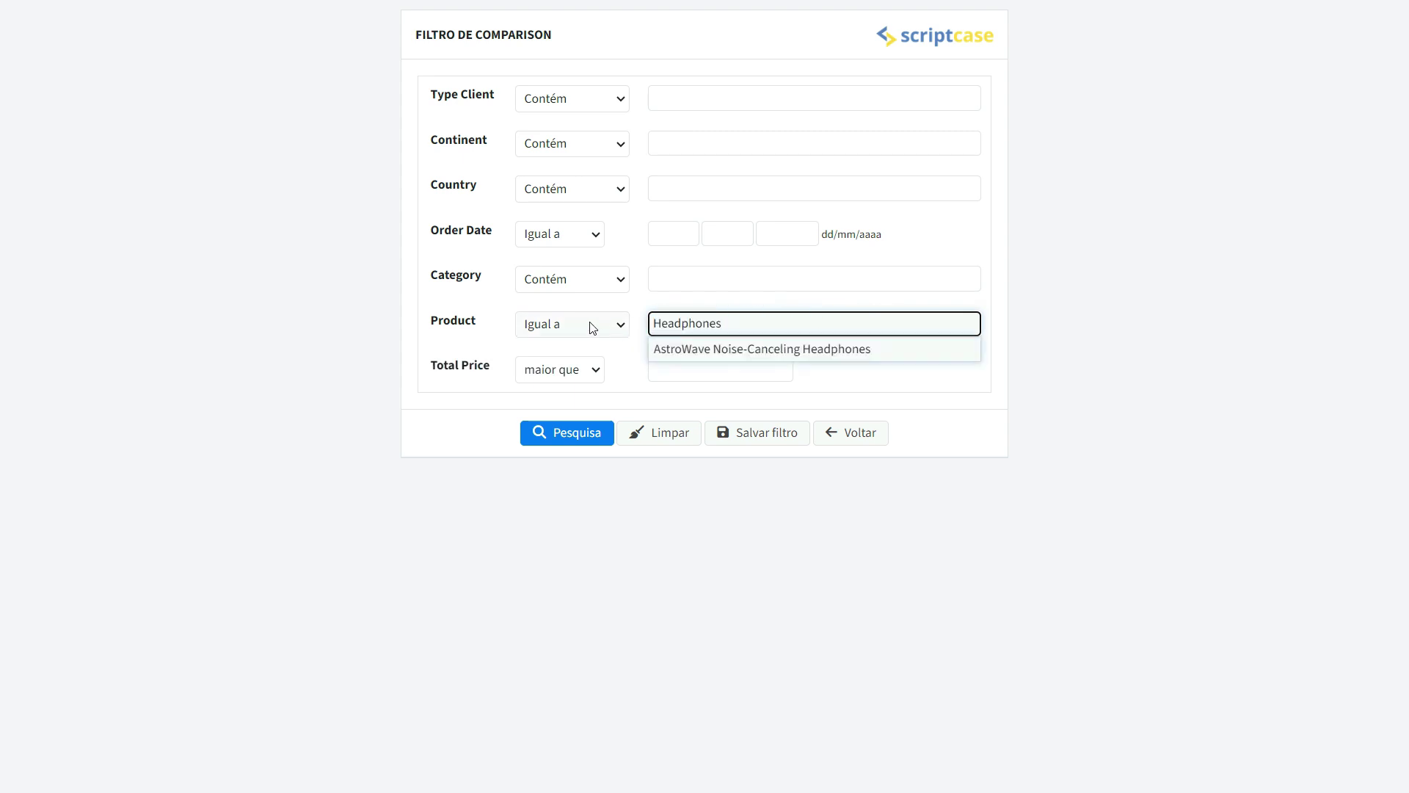
{"action": "left_click", "coordinate": [585, 323]}
{"action": "left_click", "coordinate": [560, 348]}
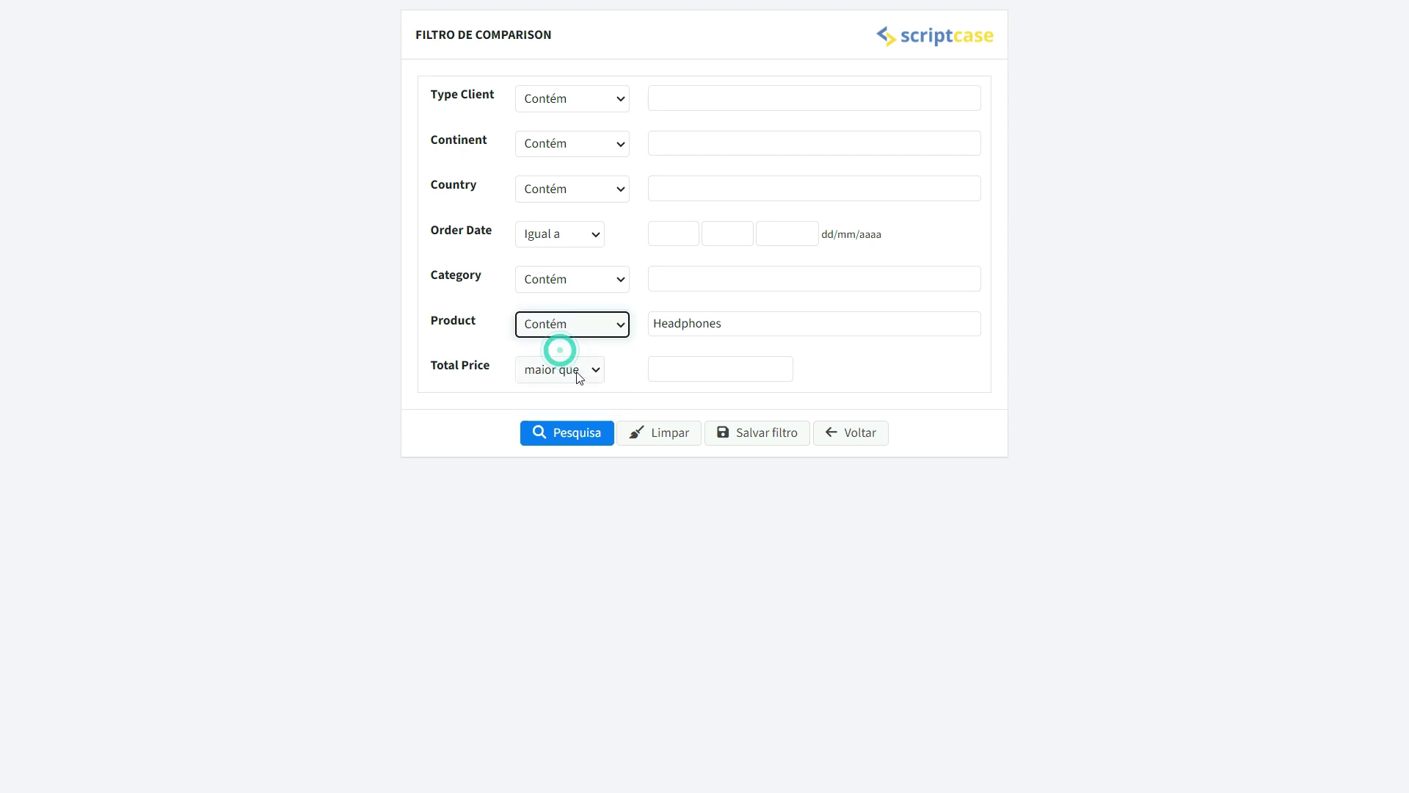
{"action": "left_click", "coordinate": [563, 435]}
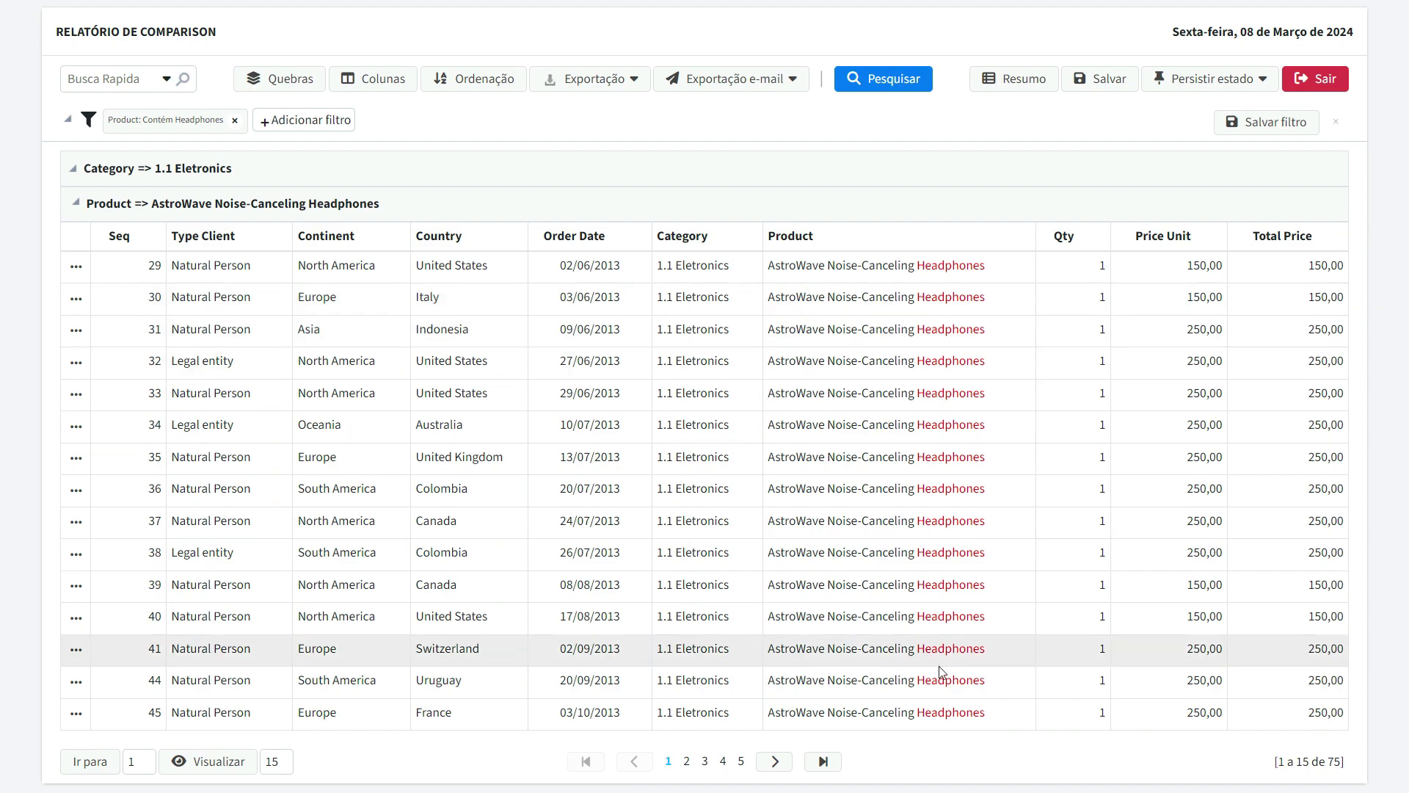
Page through the Headphones results to the last page and review the criteria in the search form before returning to the report
{"action": "left_click", "coordinate": [776, 761]}
{"action": "left_click", "coordinate": [777, 762]}
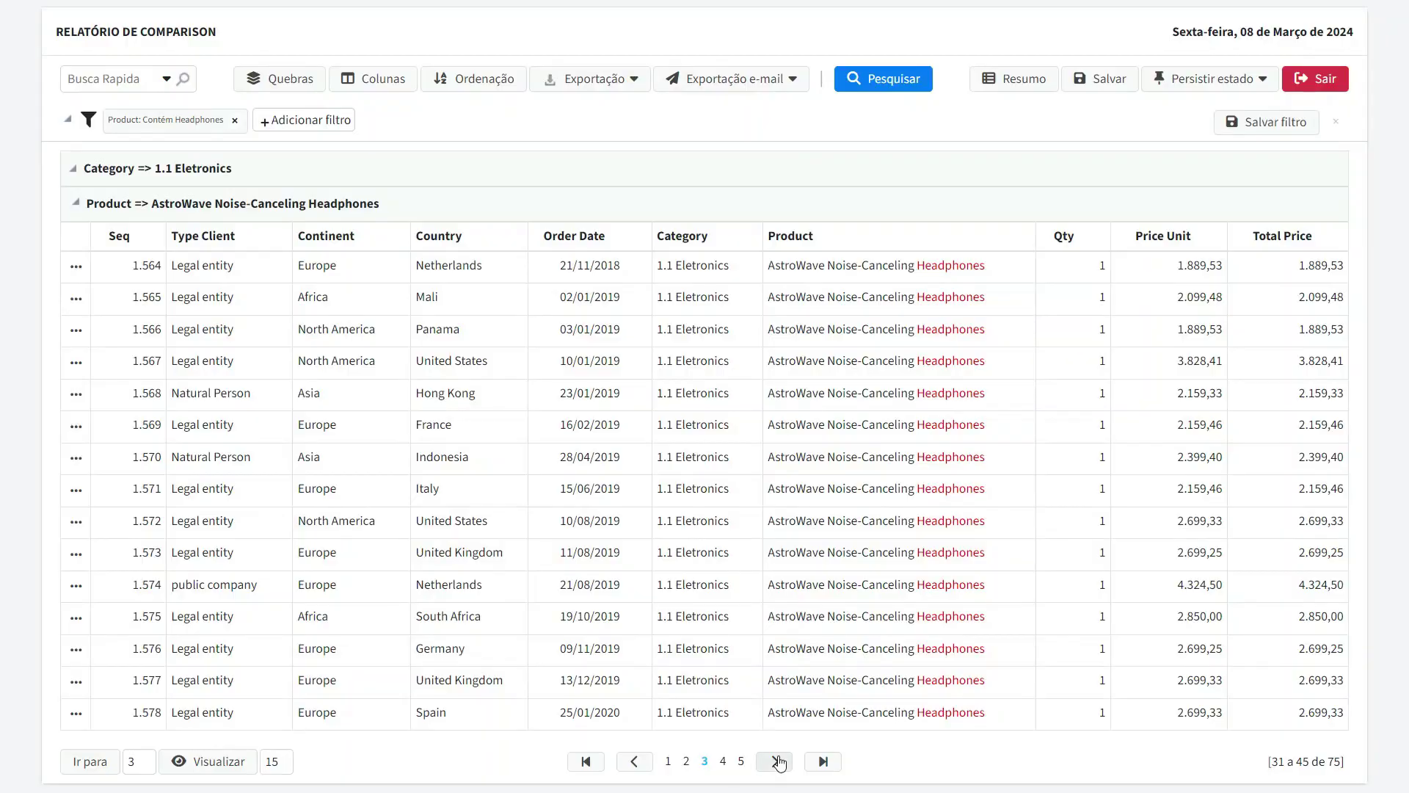
{"action": "left_click", "coordinate": [776, 761]}
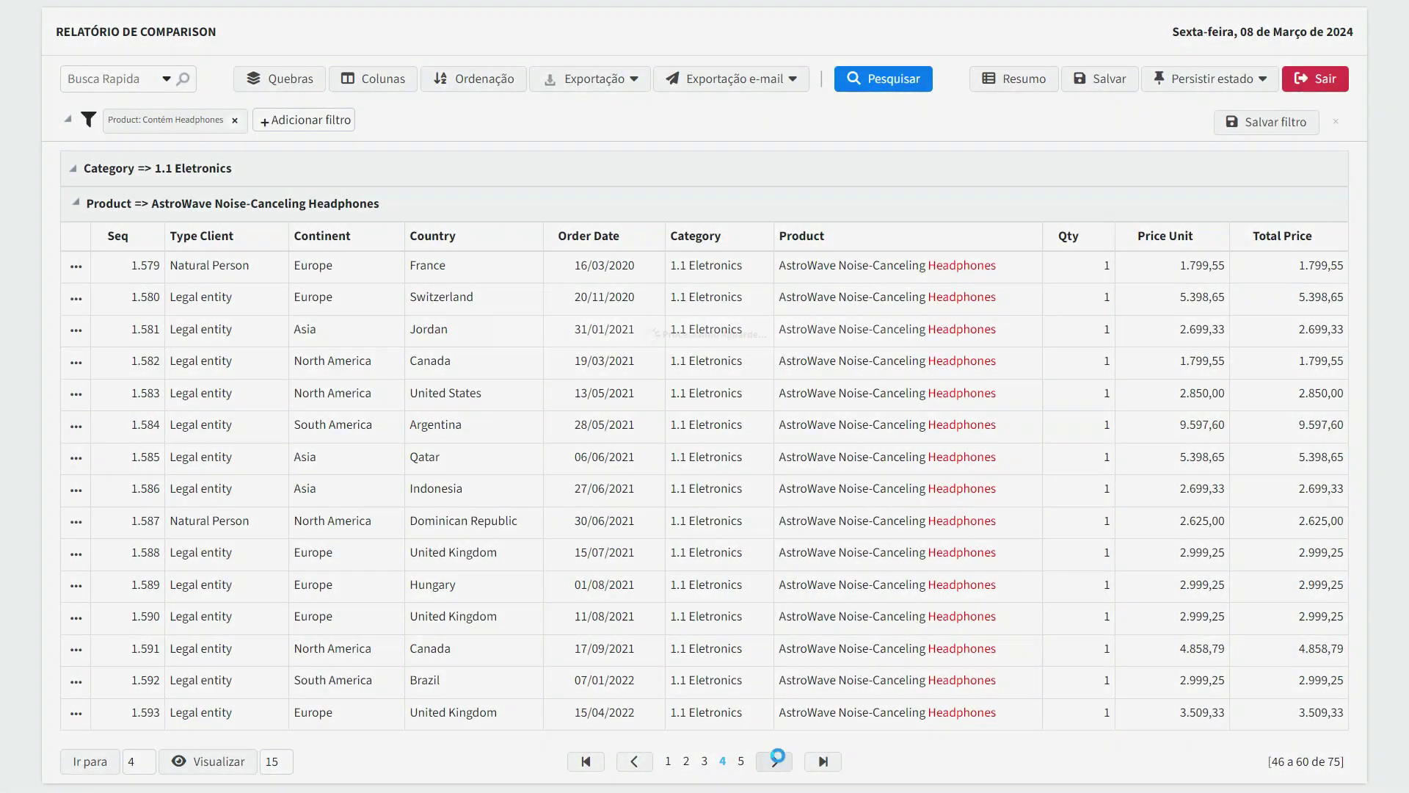
{"action": "left_click", "coordinate": [776, 761]}
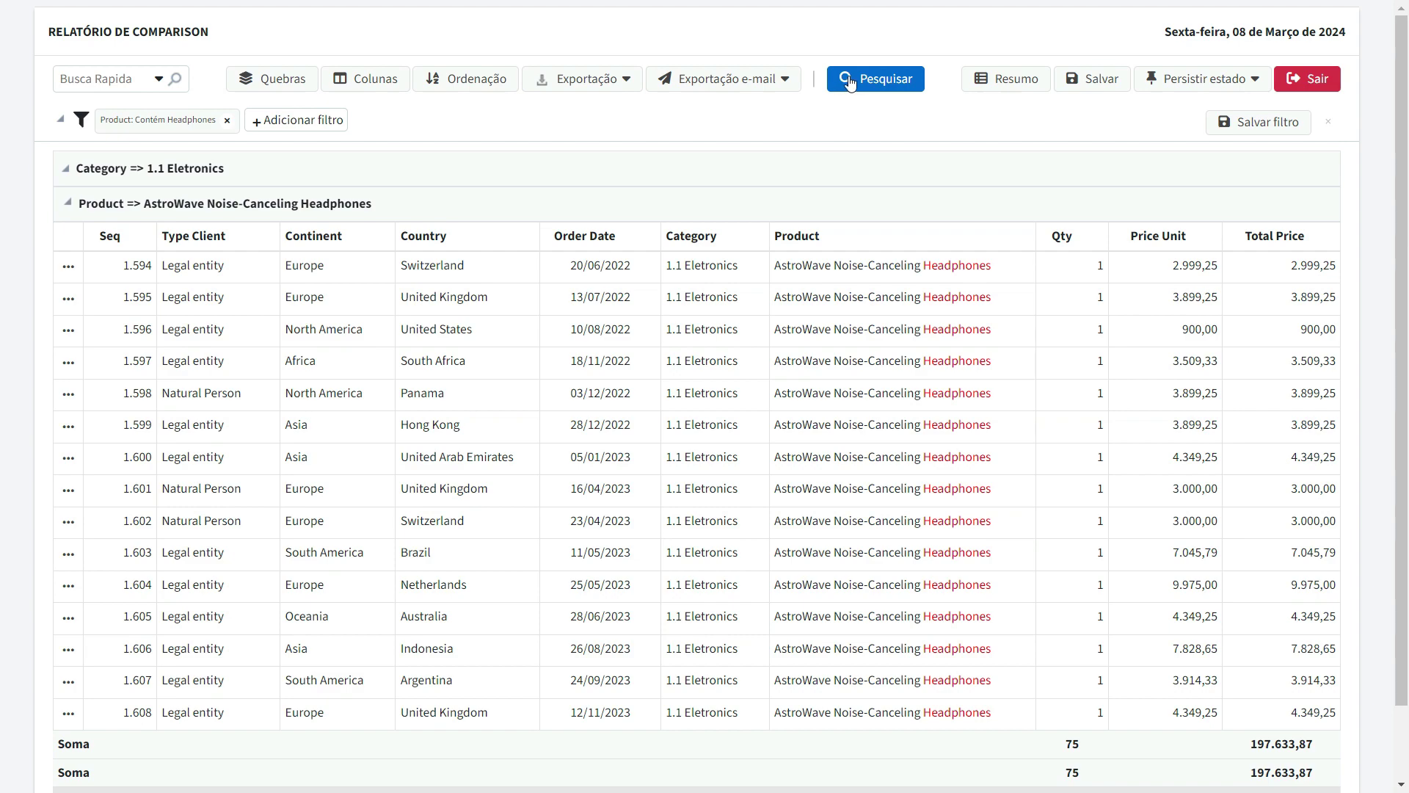
{"action": "left_click", "coordinate": [872, 79]}
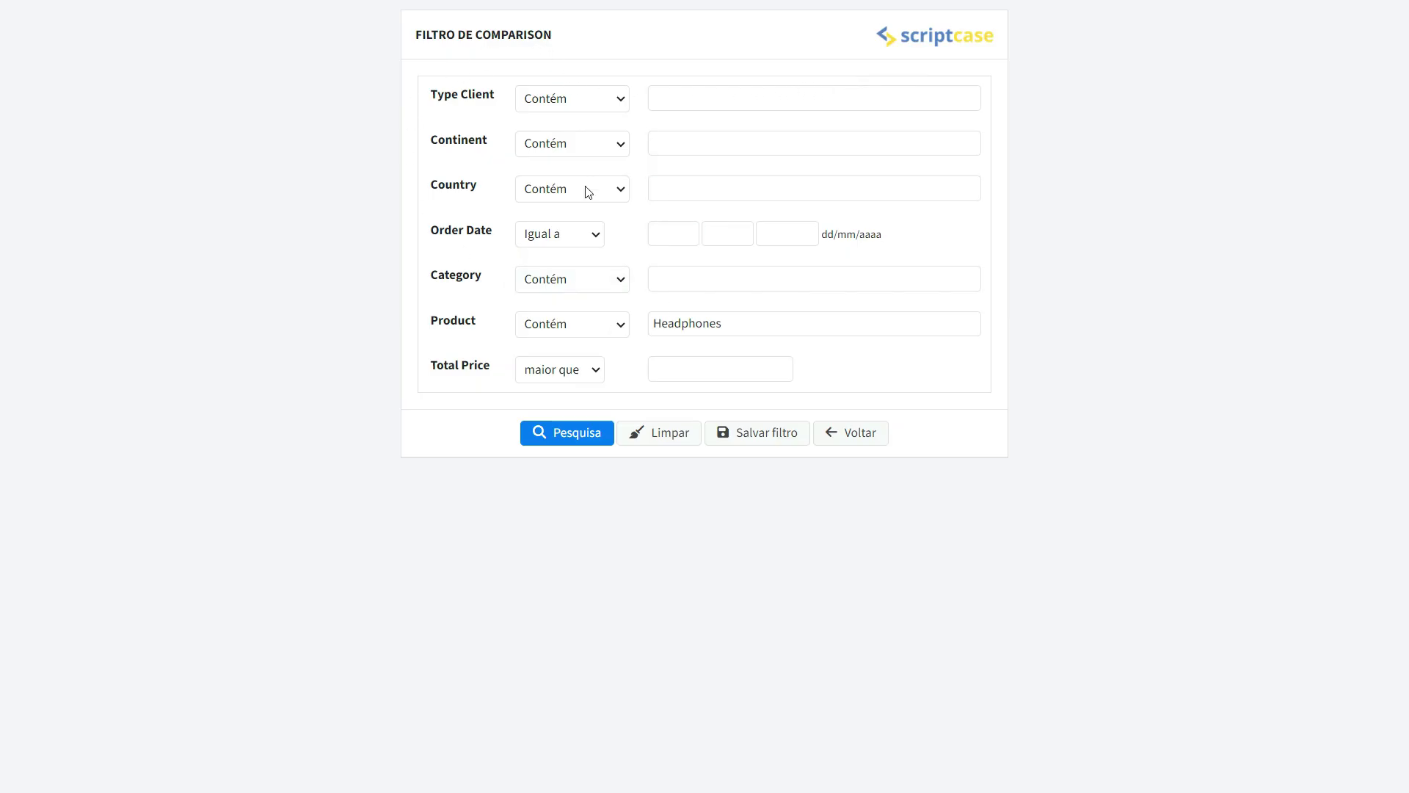
{"action": "left_click", "coordinate": [849, 434]}
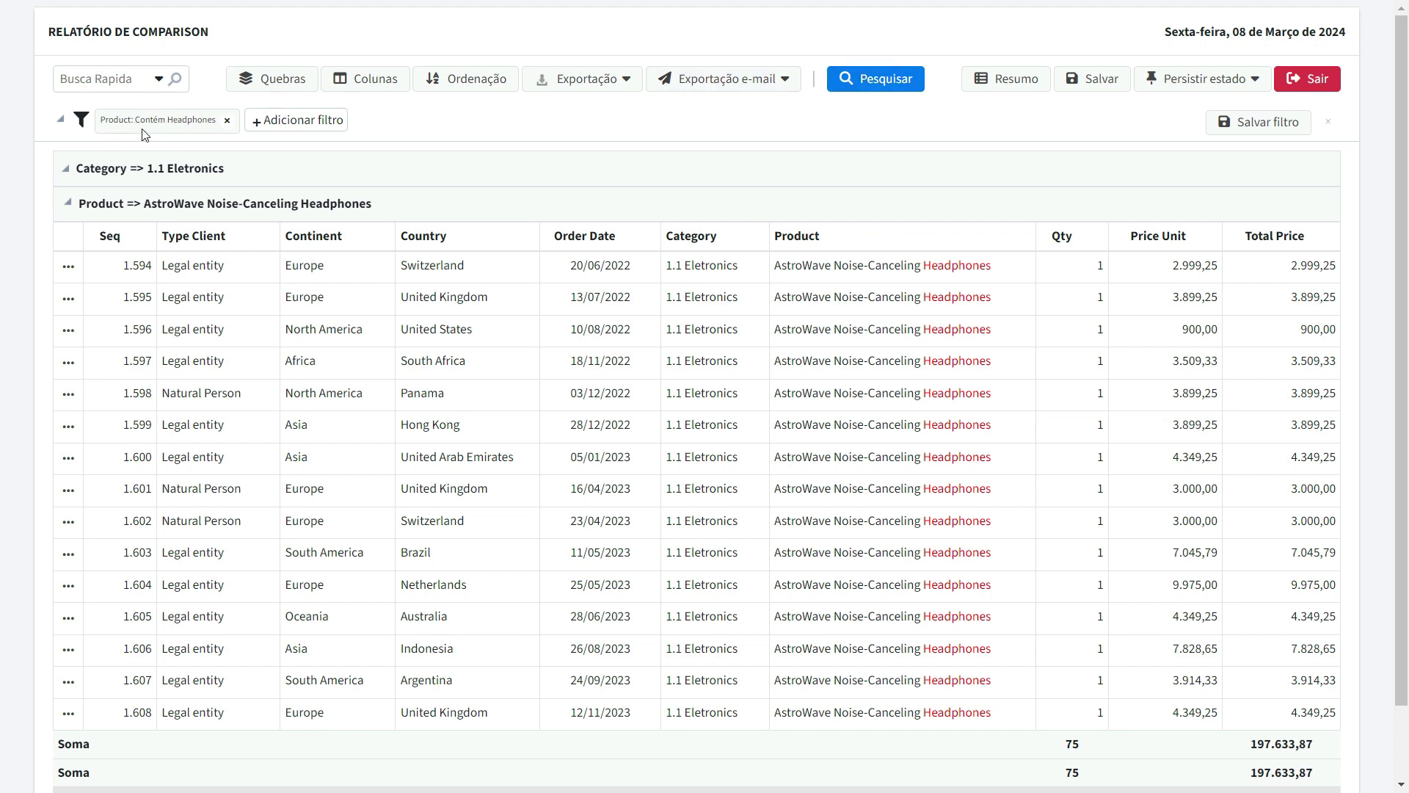
Remove the Product filter from the report and search for records with Order Date maior que 01/01/2020
{"action": "left_click", "coordinate": [227, 123]}
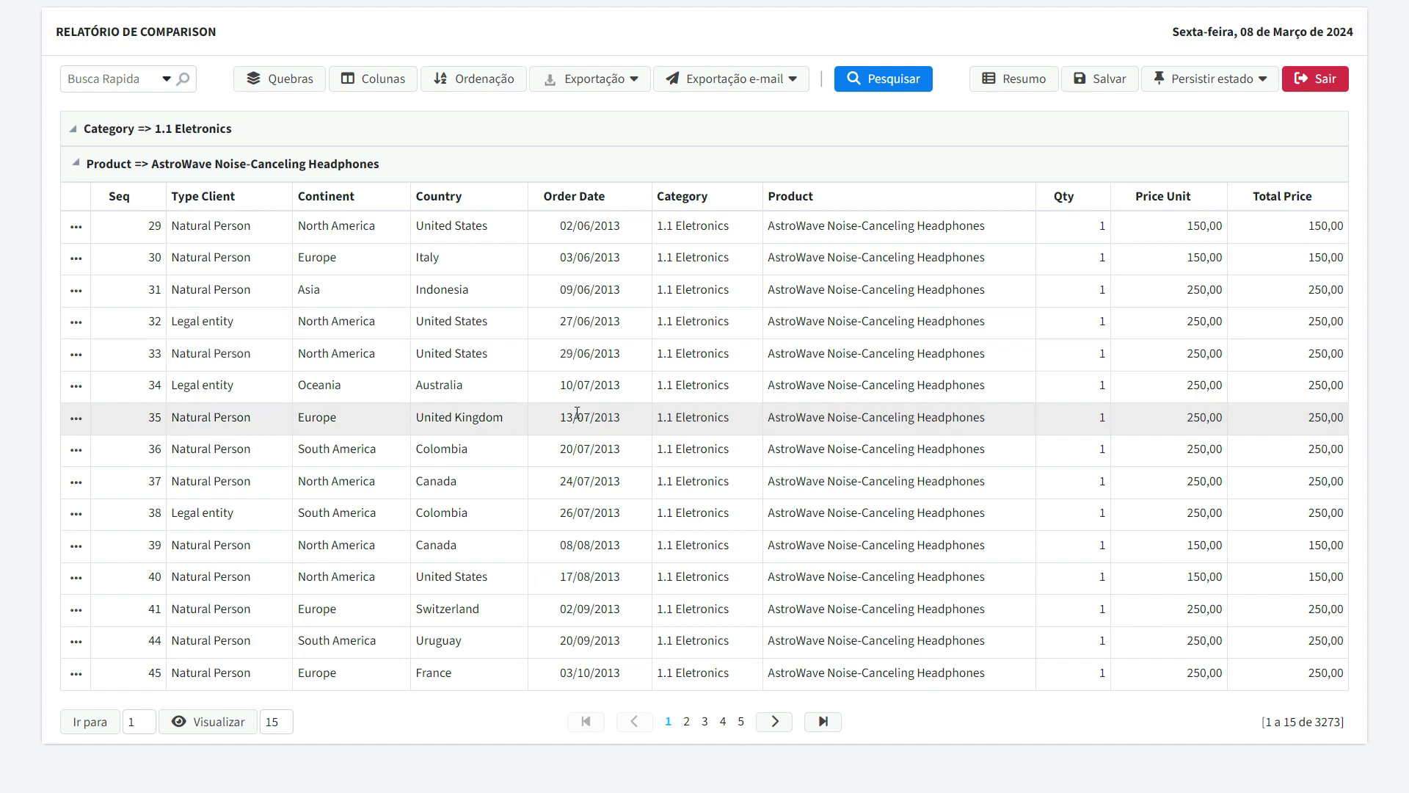
{"action": "left_click", "coordinate": [883, 87]}
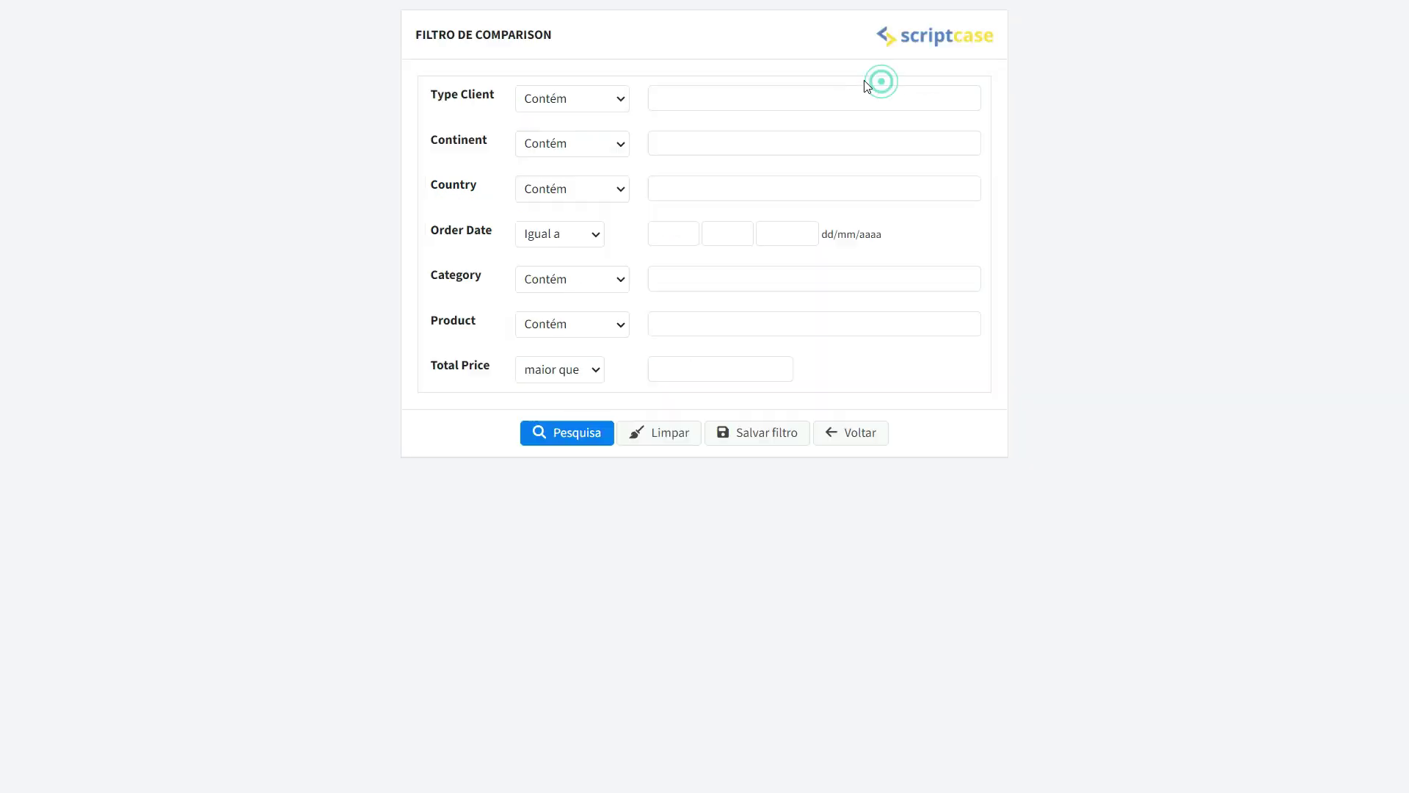
{"action": "left_click", "coordinate": [591, 236]}
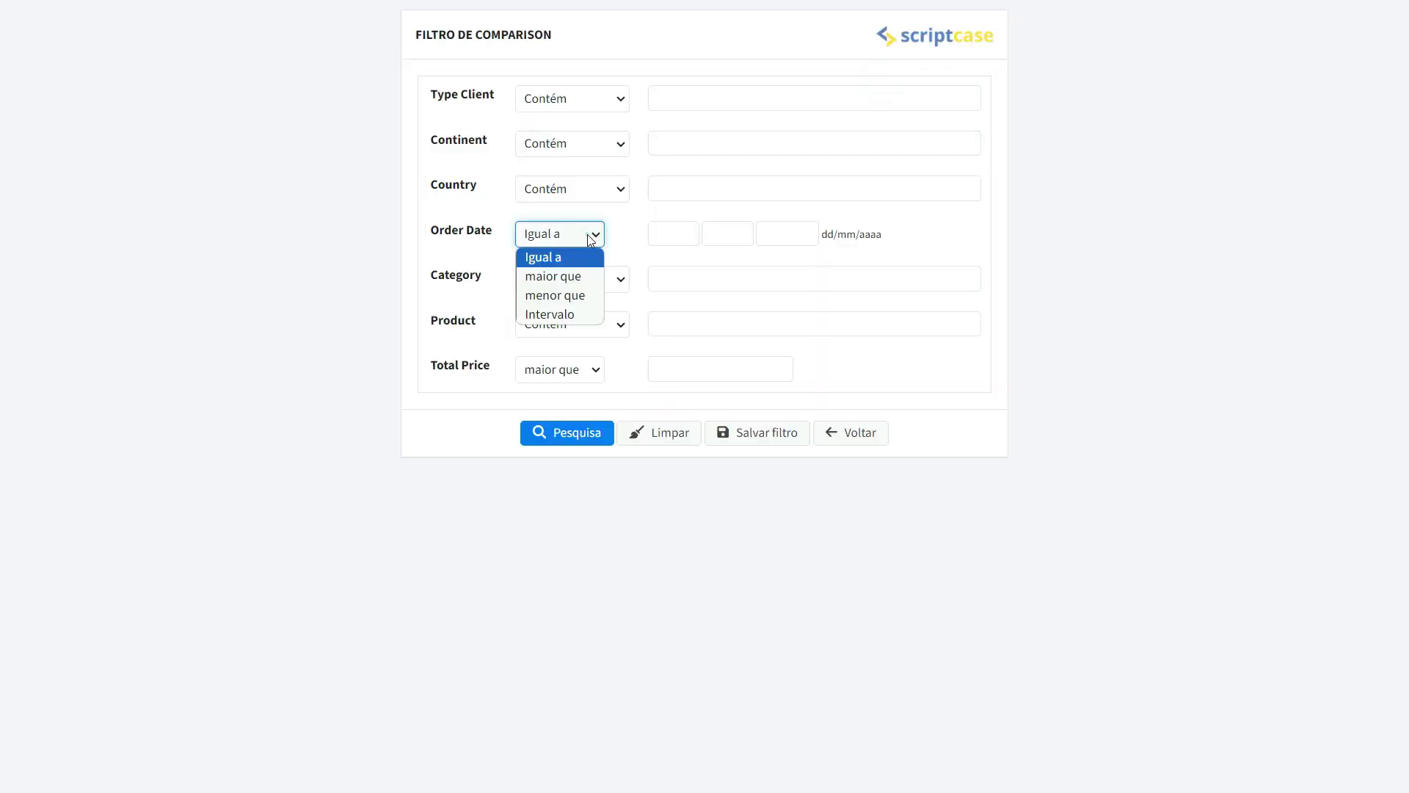
{"action": "left_click", "coordinate": [565, 276]}
{"action": "left_click", "coordinate": [682, 236]}
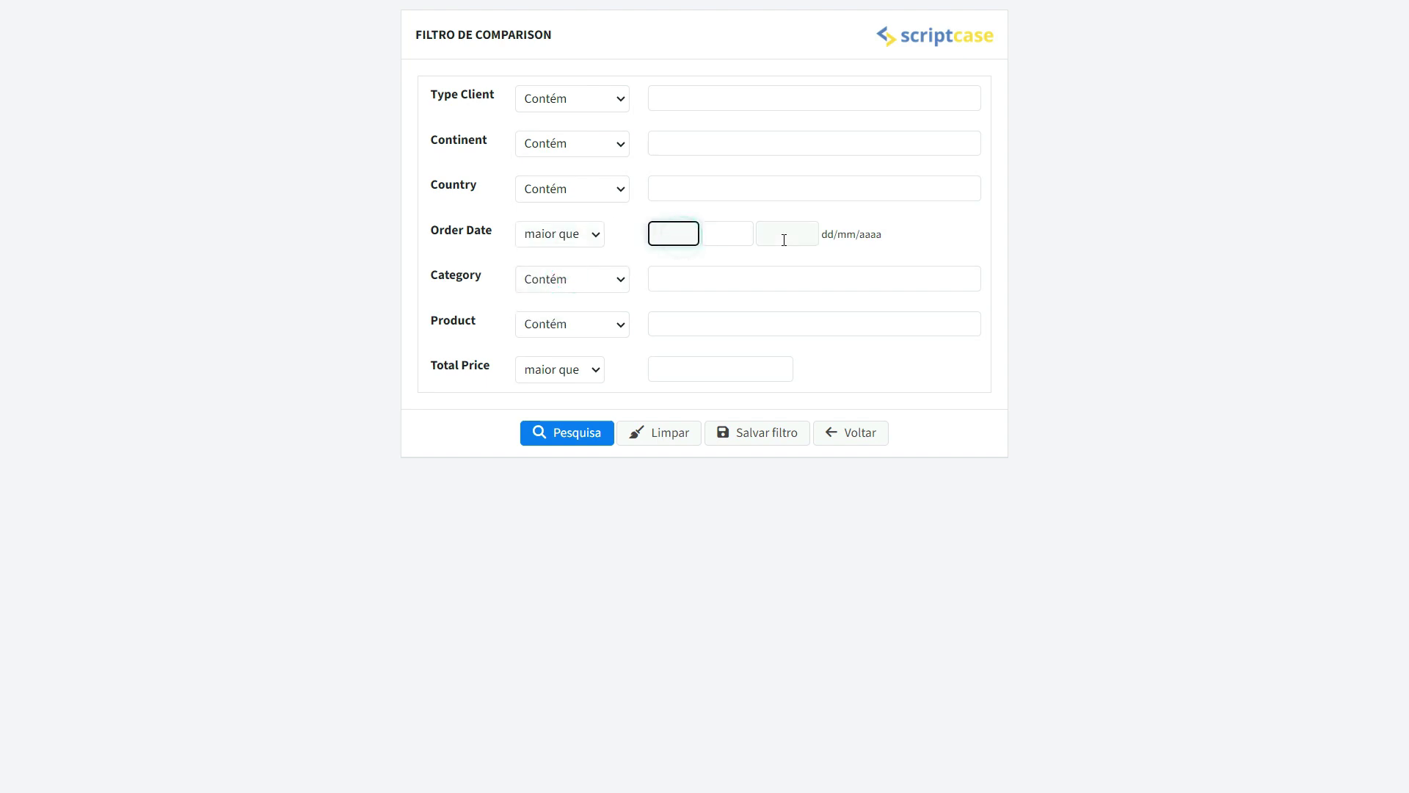
{"action": "type", "text": "0101"}
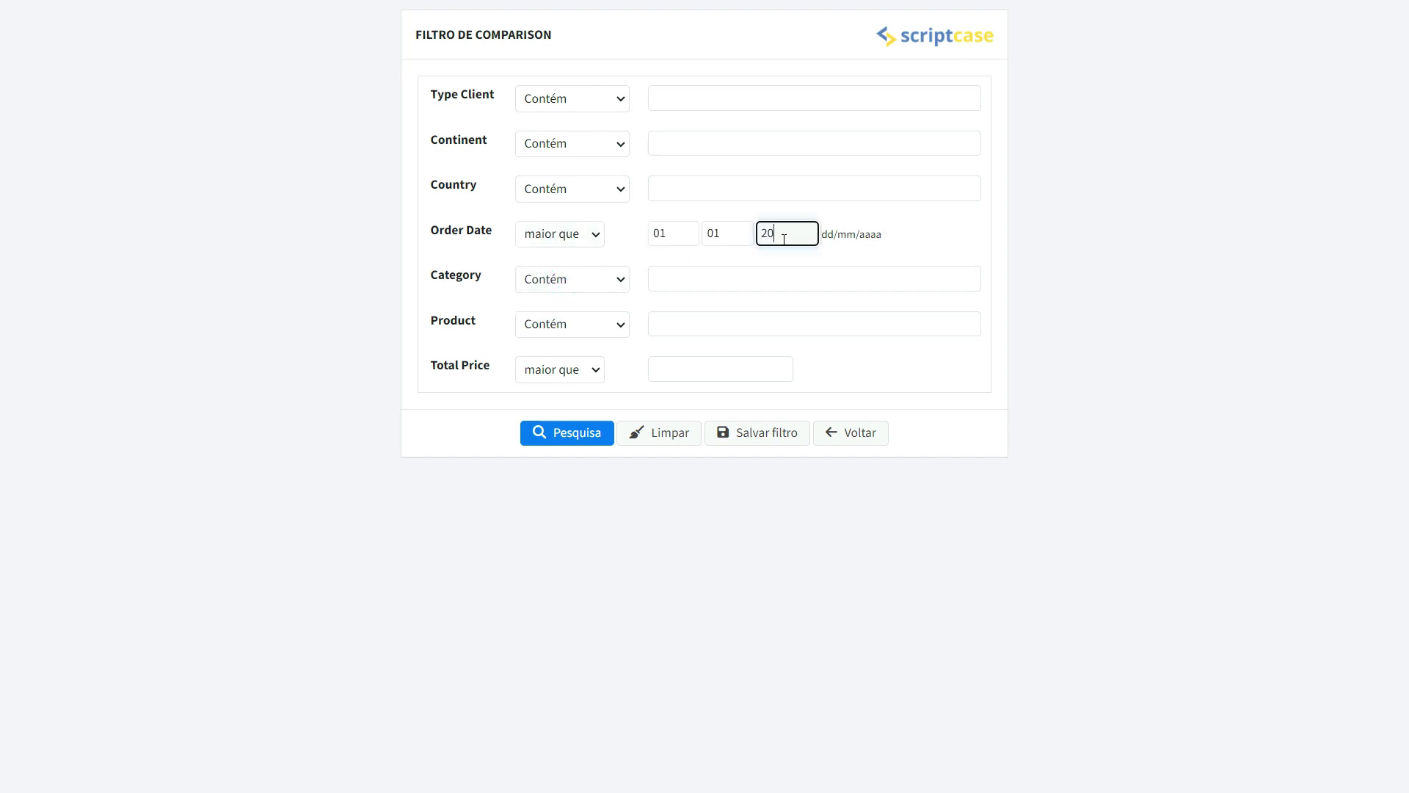
{"action": "type", "text": "2020"}
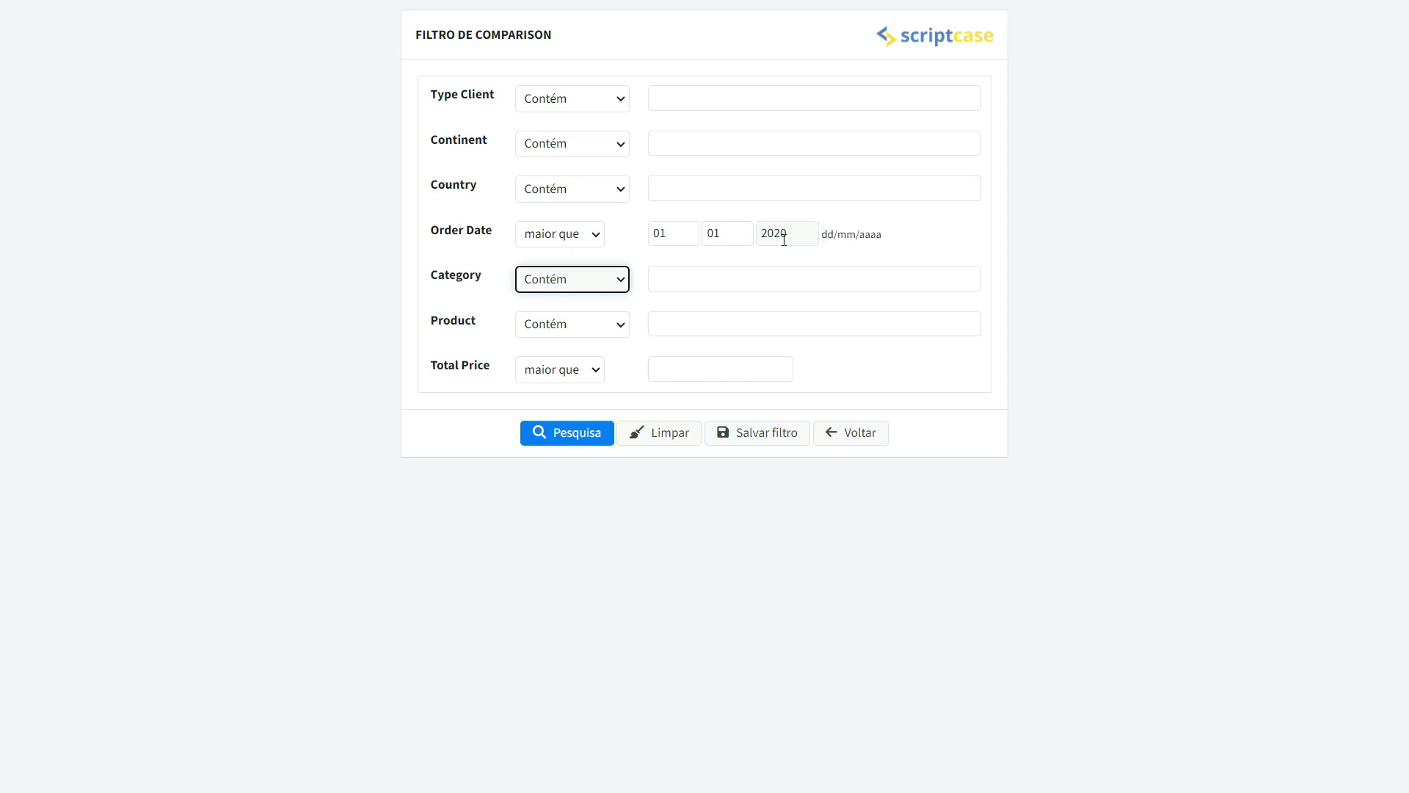
{"action": "left_click", "coordinate": [565, 435]}
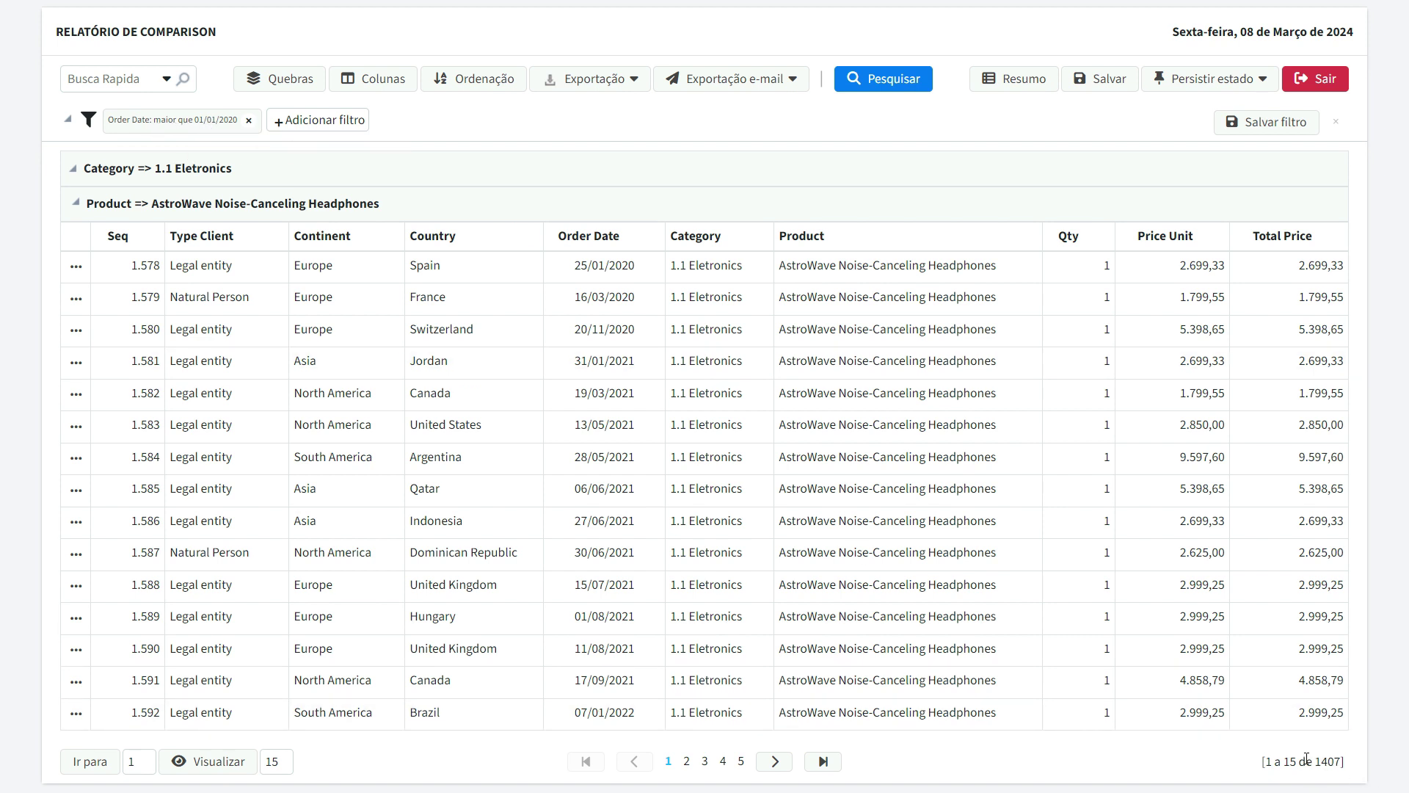
Review the total record count and the fields available for an additional filter, and reopen the search form
{"action": "left_click_drag", "start_coordinate": [1299, 761], "coordinate": [1342, 761]}
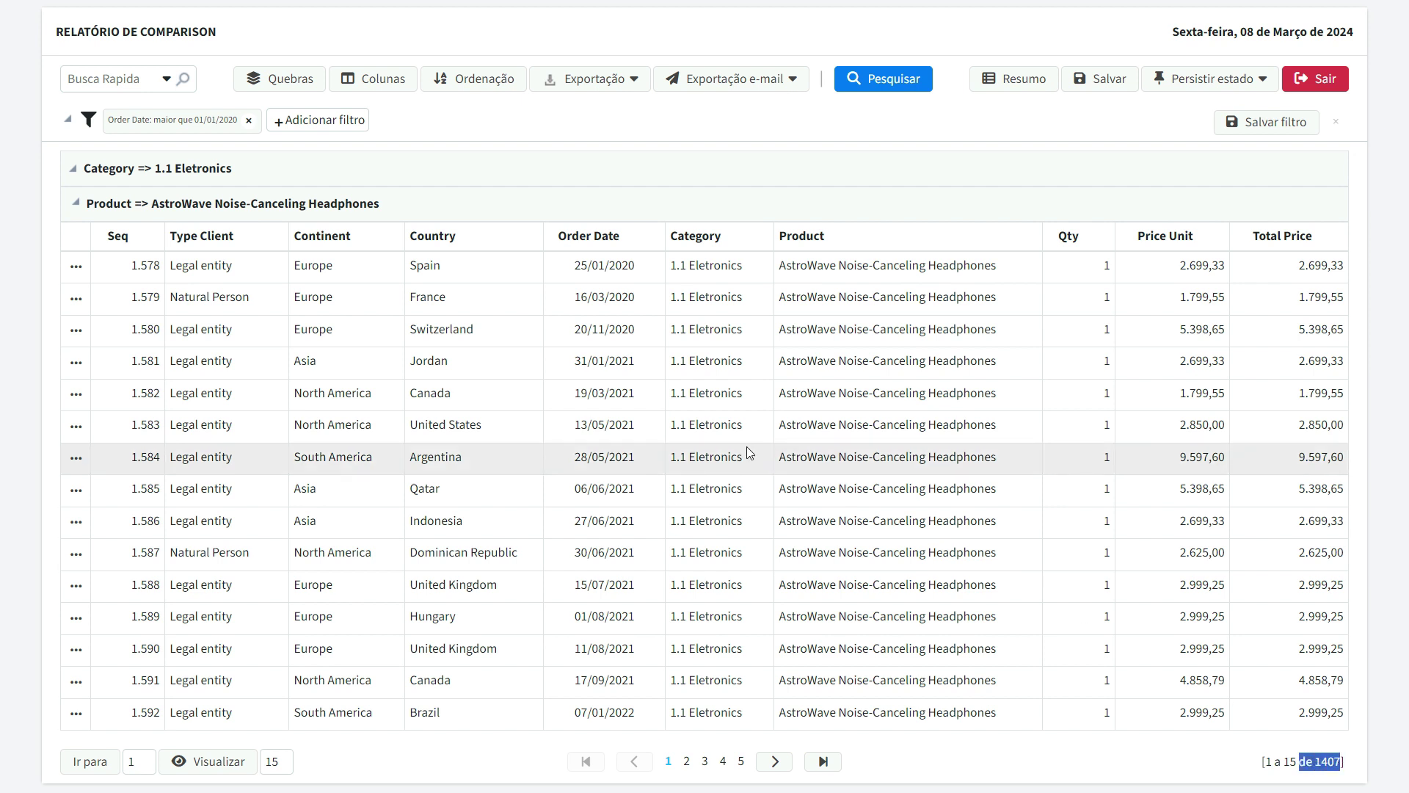
{"action": "left_click", "coordinate": [291, 122]}
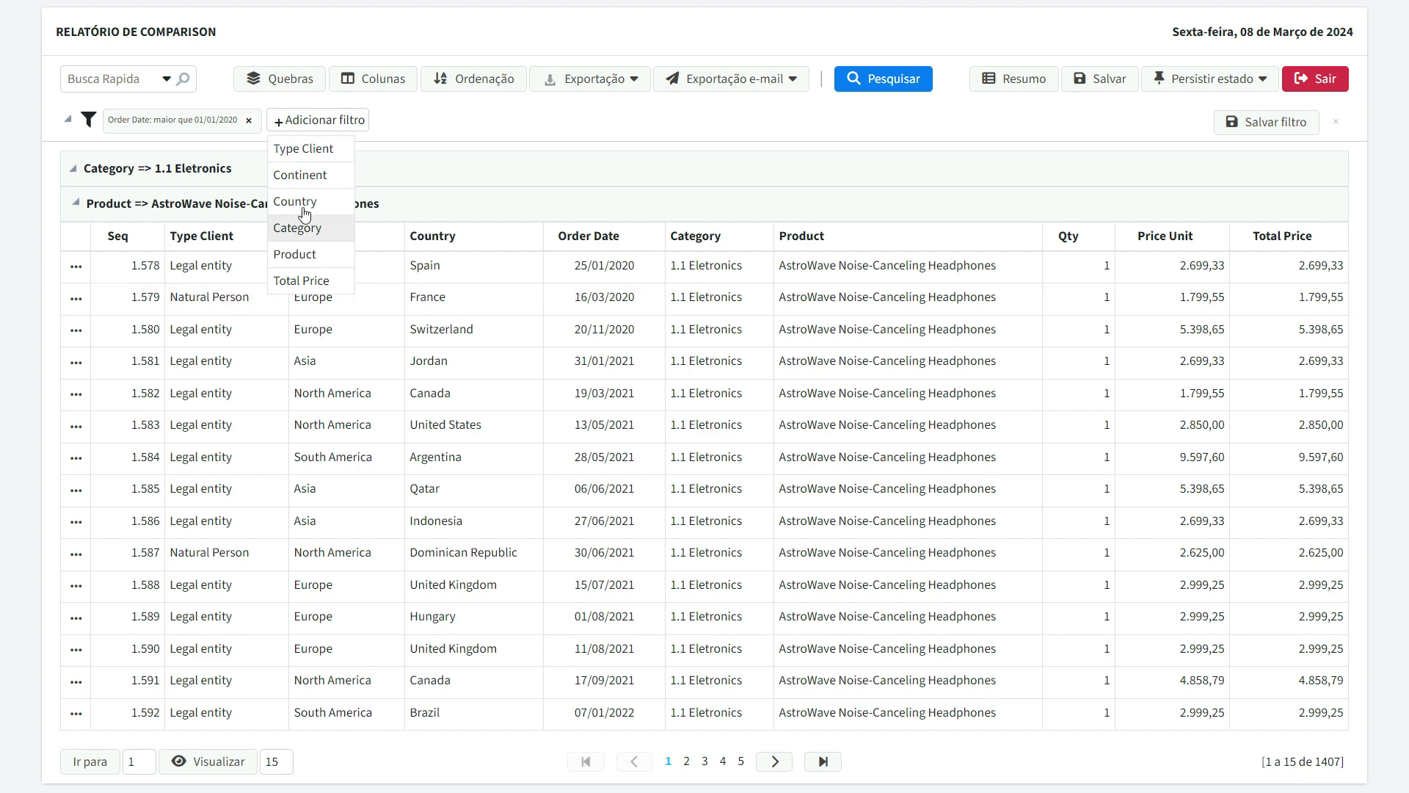
{"action": "left_click", "coordinate": [871, 78]}
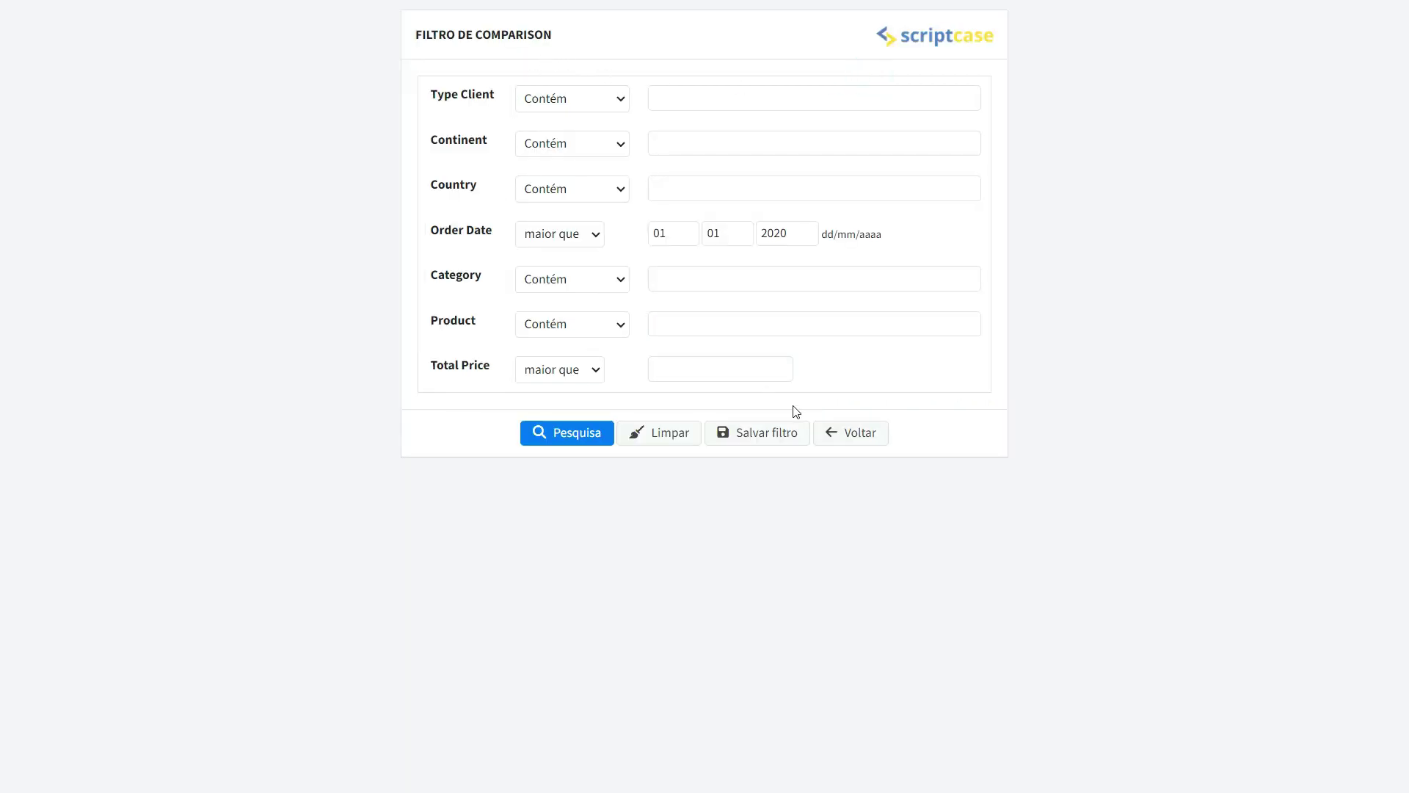
Return to the report and add a Type Client filter with the operator Não Contém and the value Natural Person
{"action": "left_click", "coordinate": [858, 432]}
{"action": "left_click", "coordinate": [336, 126]}
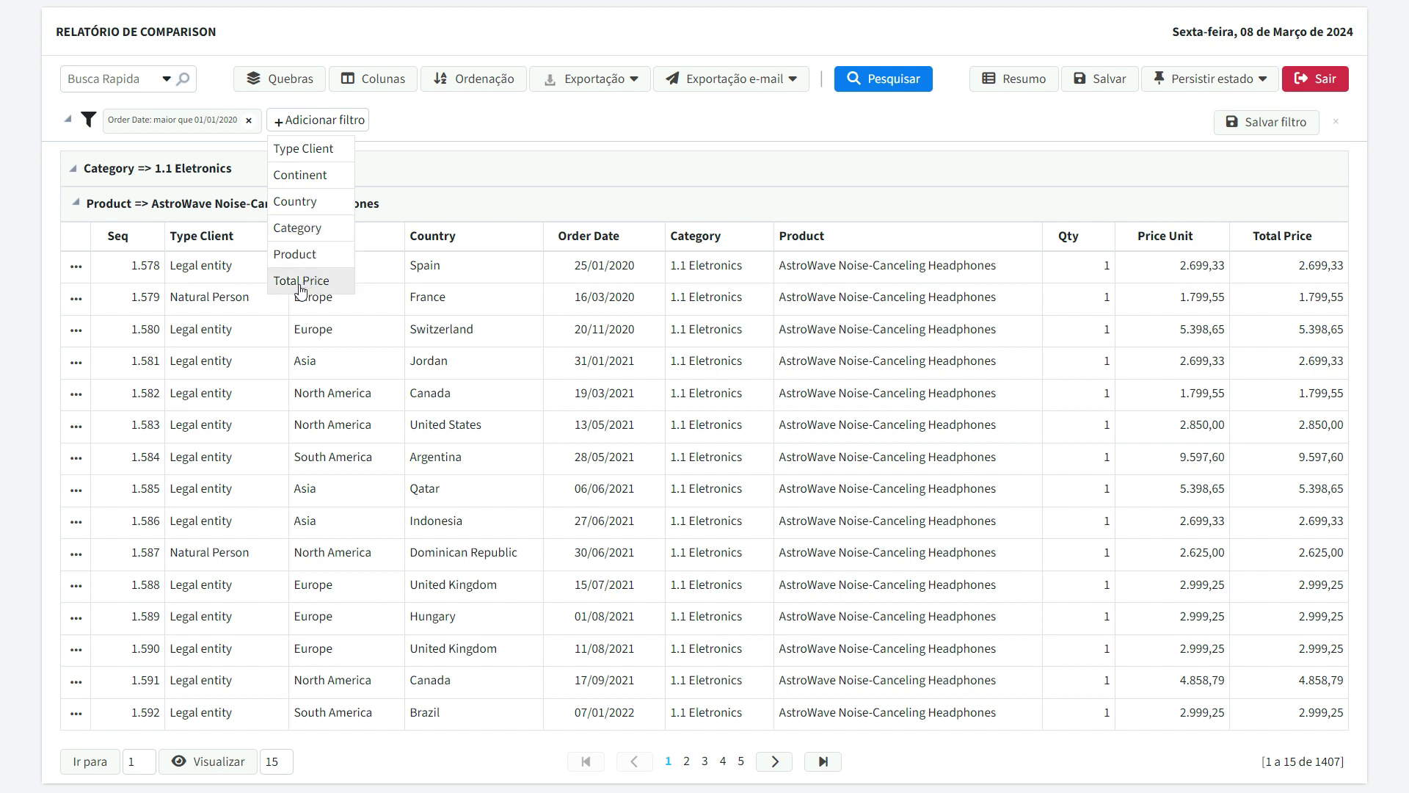
{"action": "left_click", "coordinate": [304, 150]}
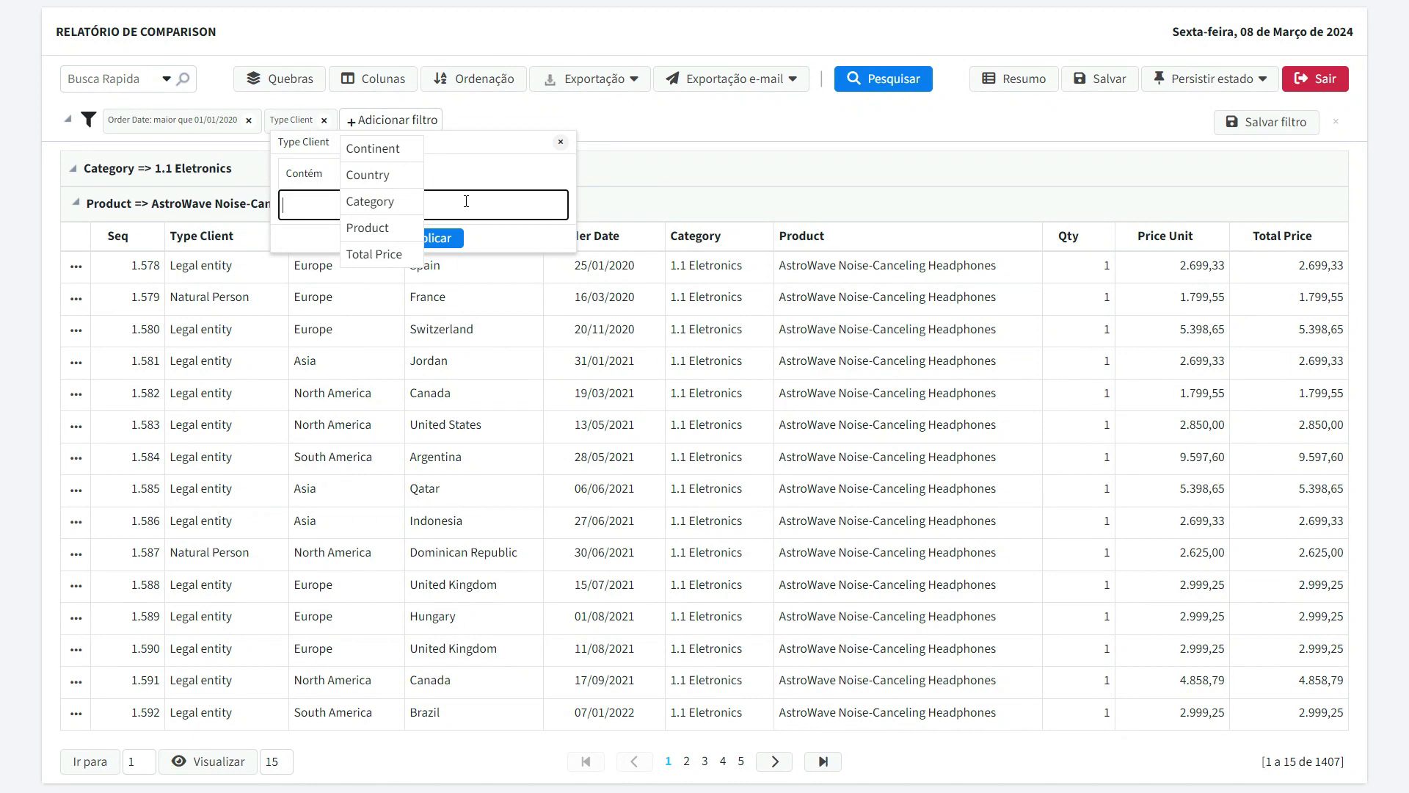
{"action": "left_click", "coordinate": [335, 176]}
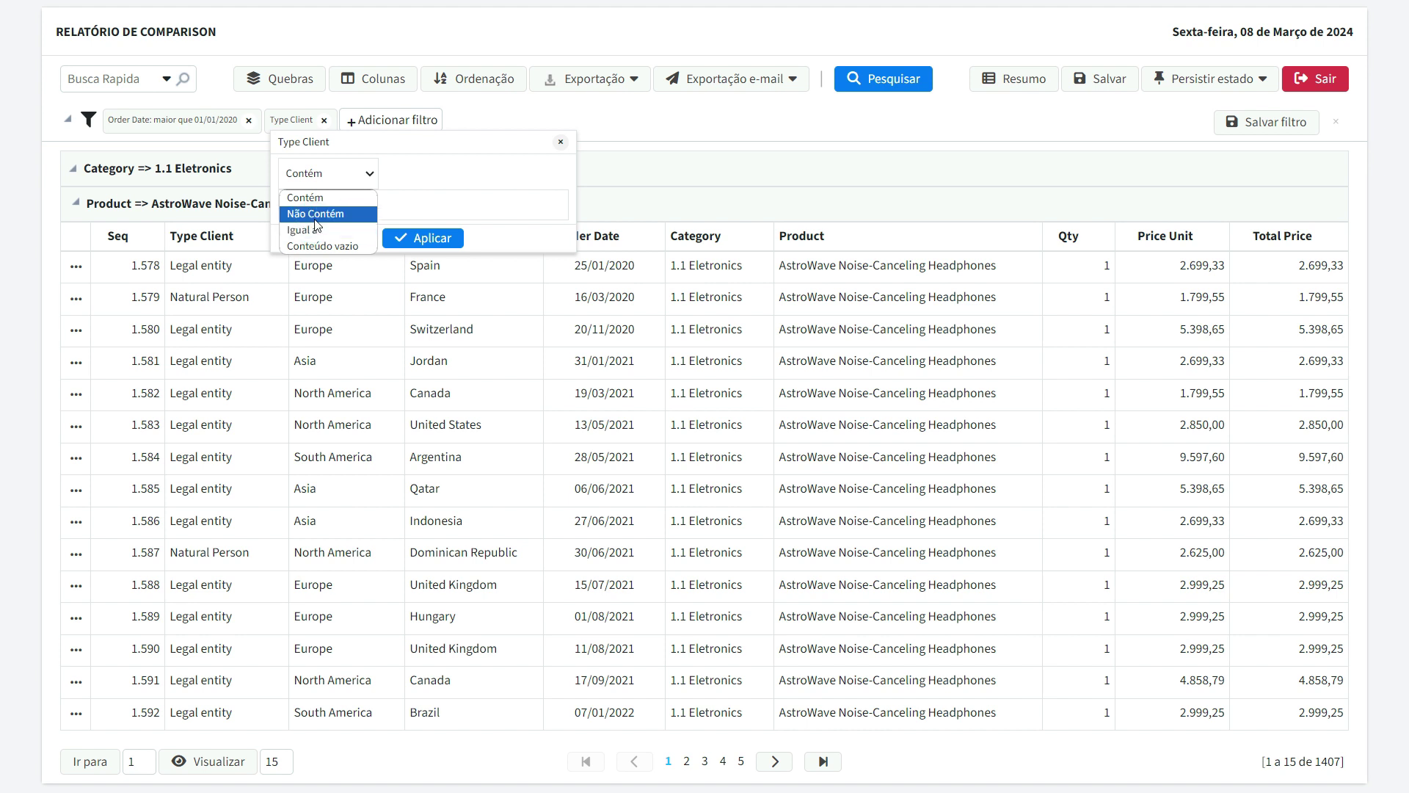
{"action": "left_click", "coordinate": [316, 215]}
{"action": "left_click", "coordinate": [352, 209]}
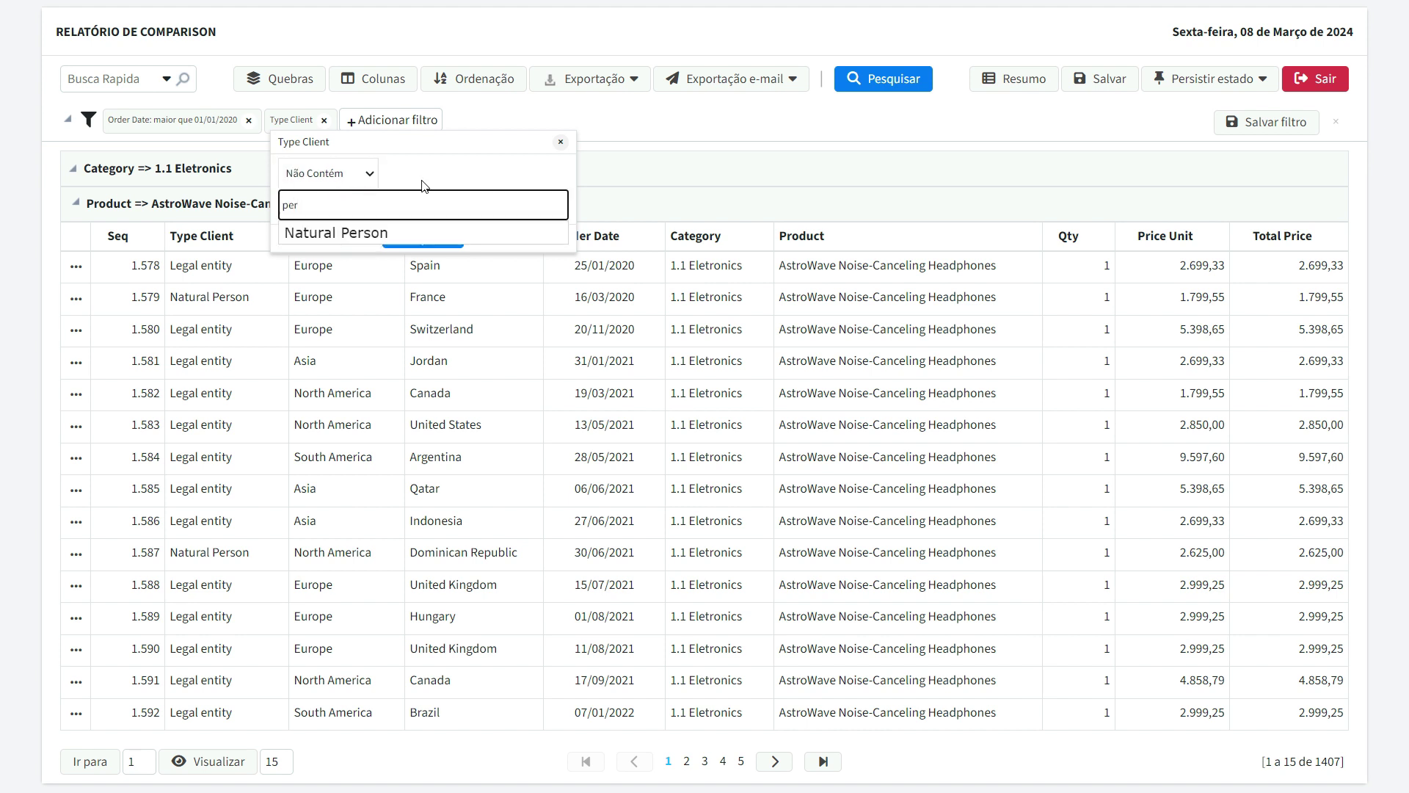
{"action": "left_click", "coordinate": [306, 230]}
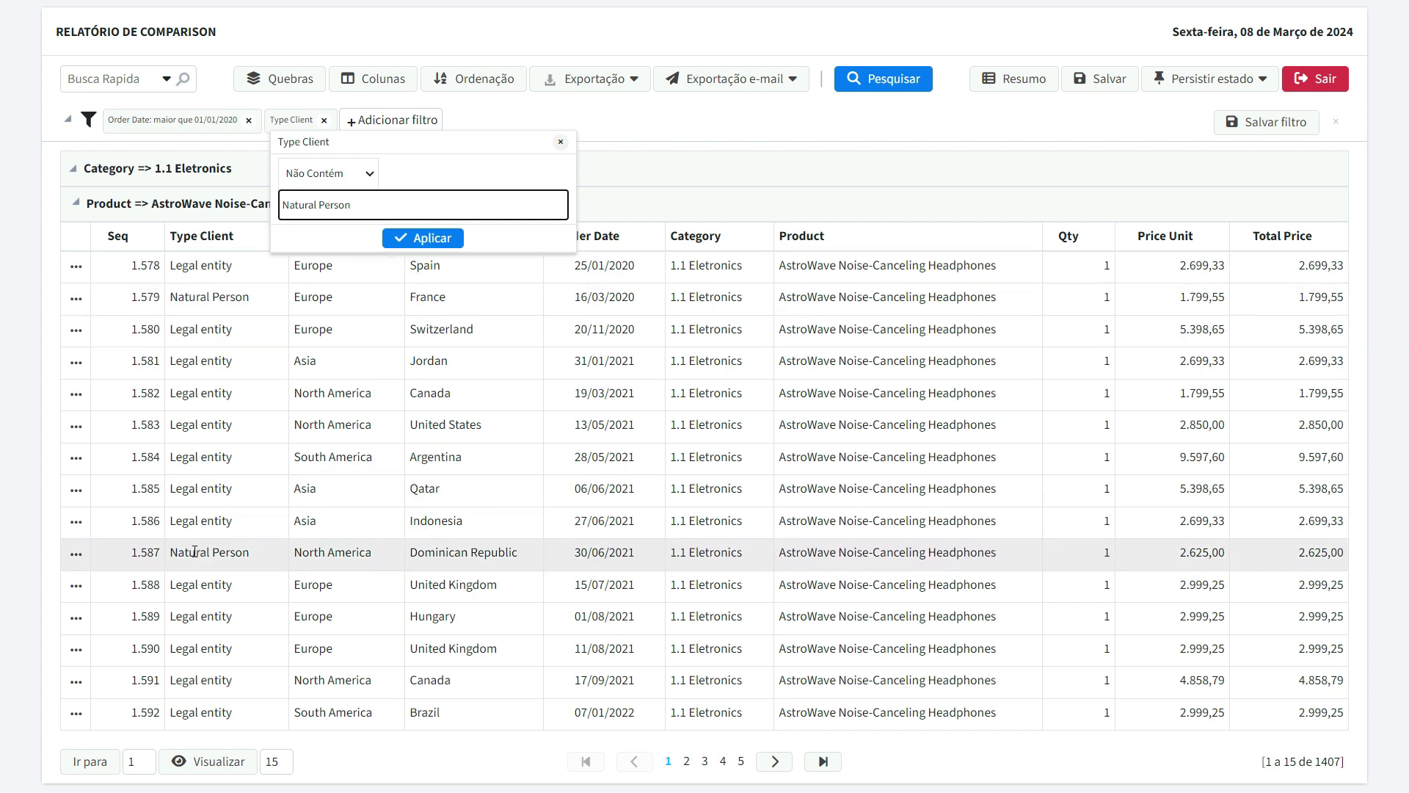
{"action": "left_click", "coordinate": [415, 242]}
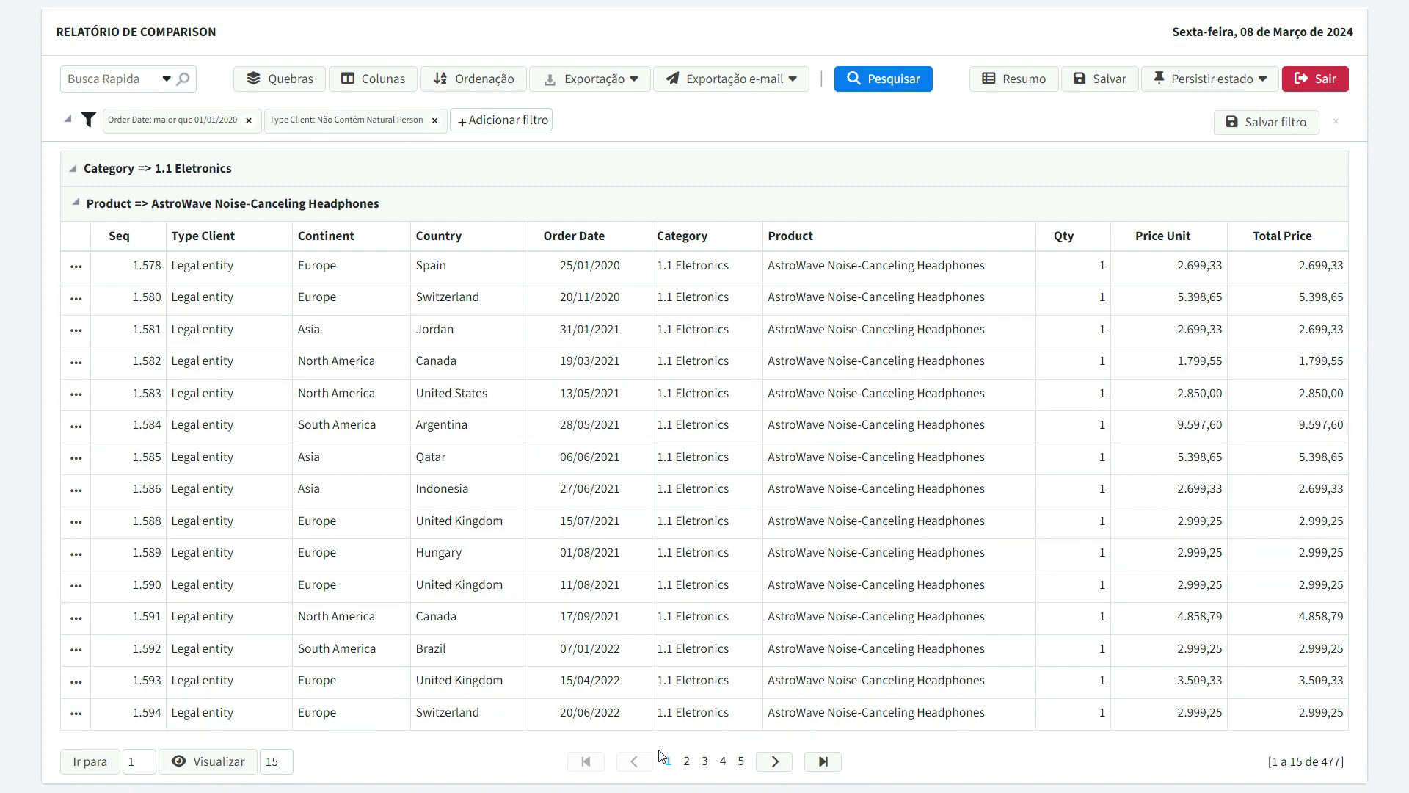
Check the Type Client column on the last page of the filtered results and return to the first page
{"action": "left_click", "coordinate": [823, 763]}
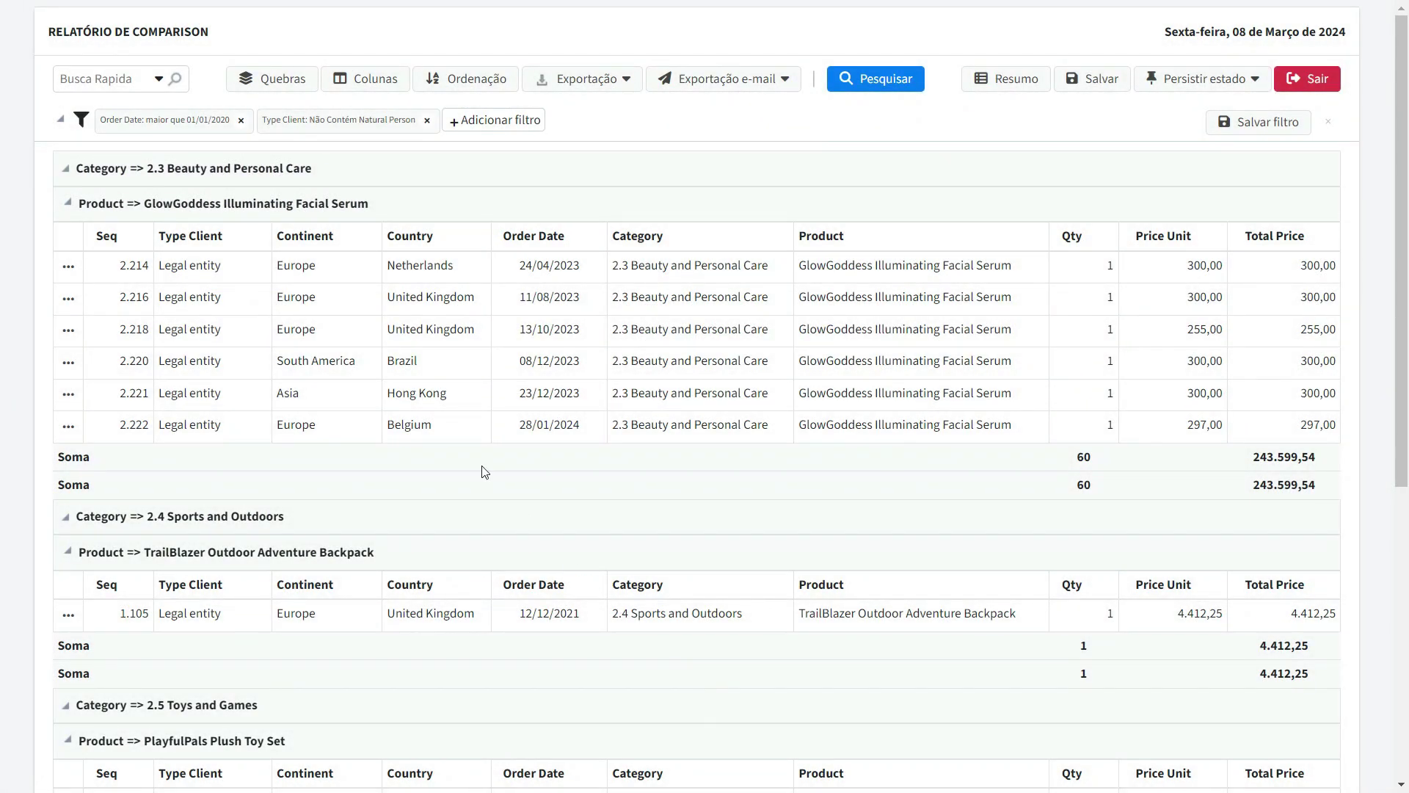
{"action": "scroll", "coordinate": [152, 416], "scroll_direction": "down", "scroll_amount": 7}
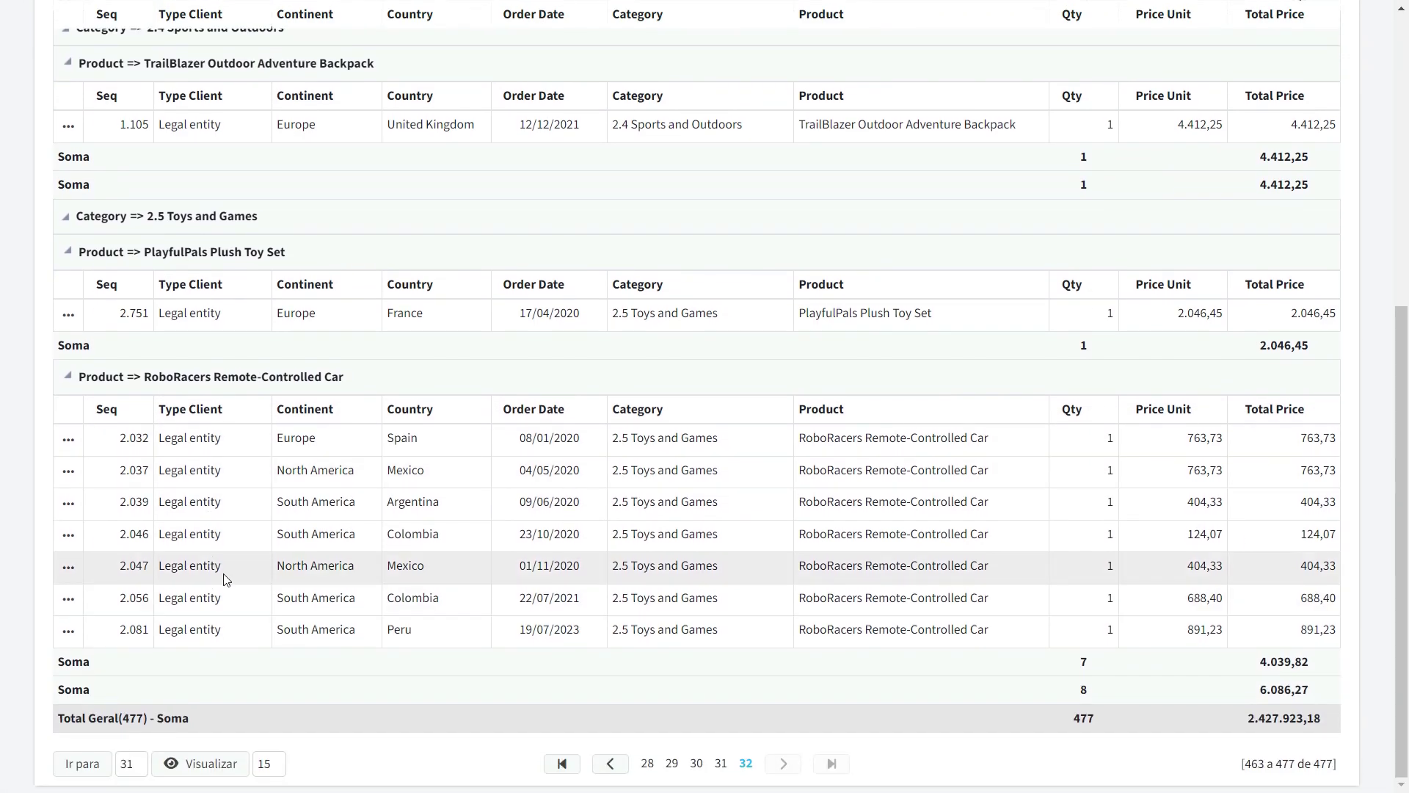
{"action": "left_click", "coordinate": [563, 763]}
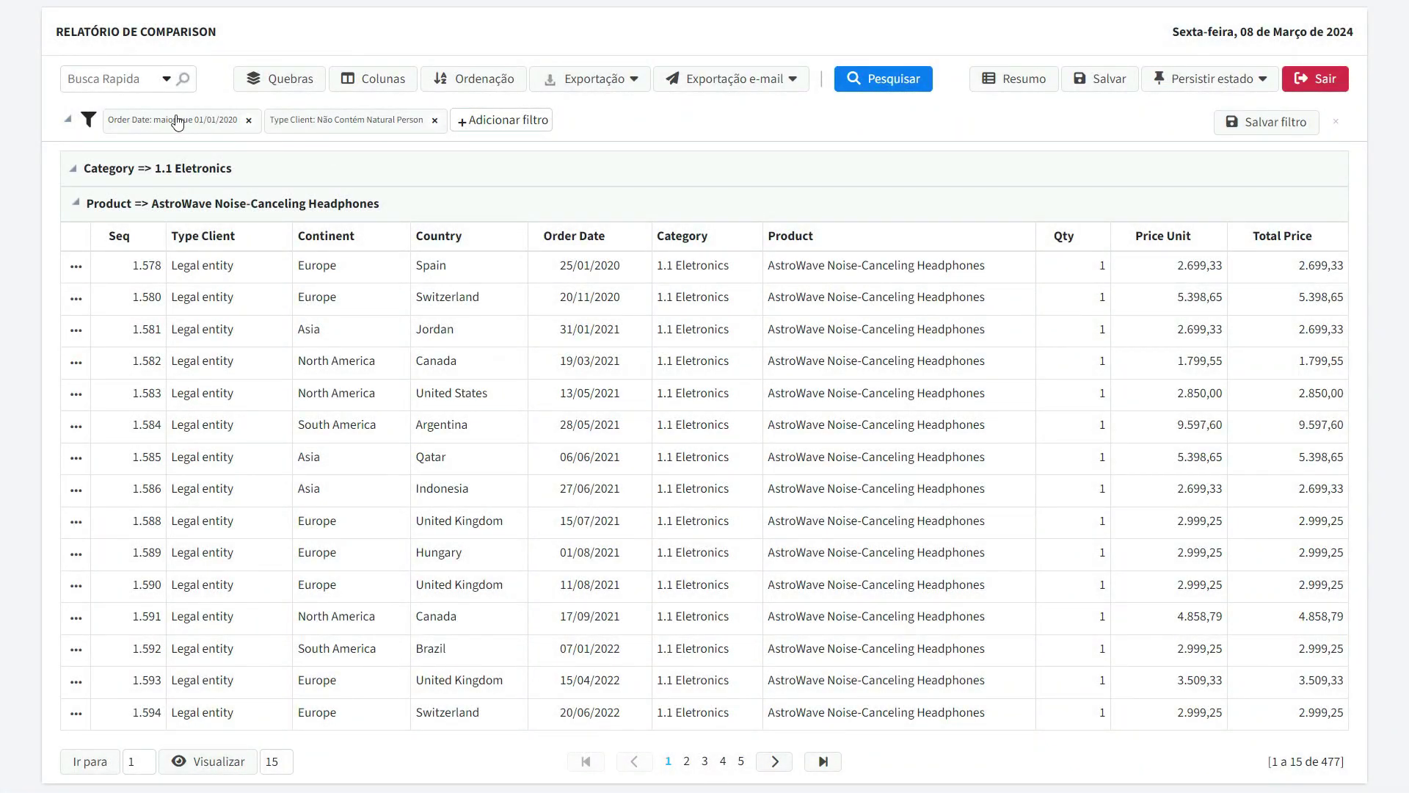
Remove the Type Client and Order Date filters from the report and reopen the search form
{"action": "left_click", "coordinate": [435, 121]}
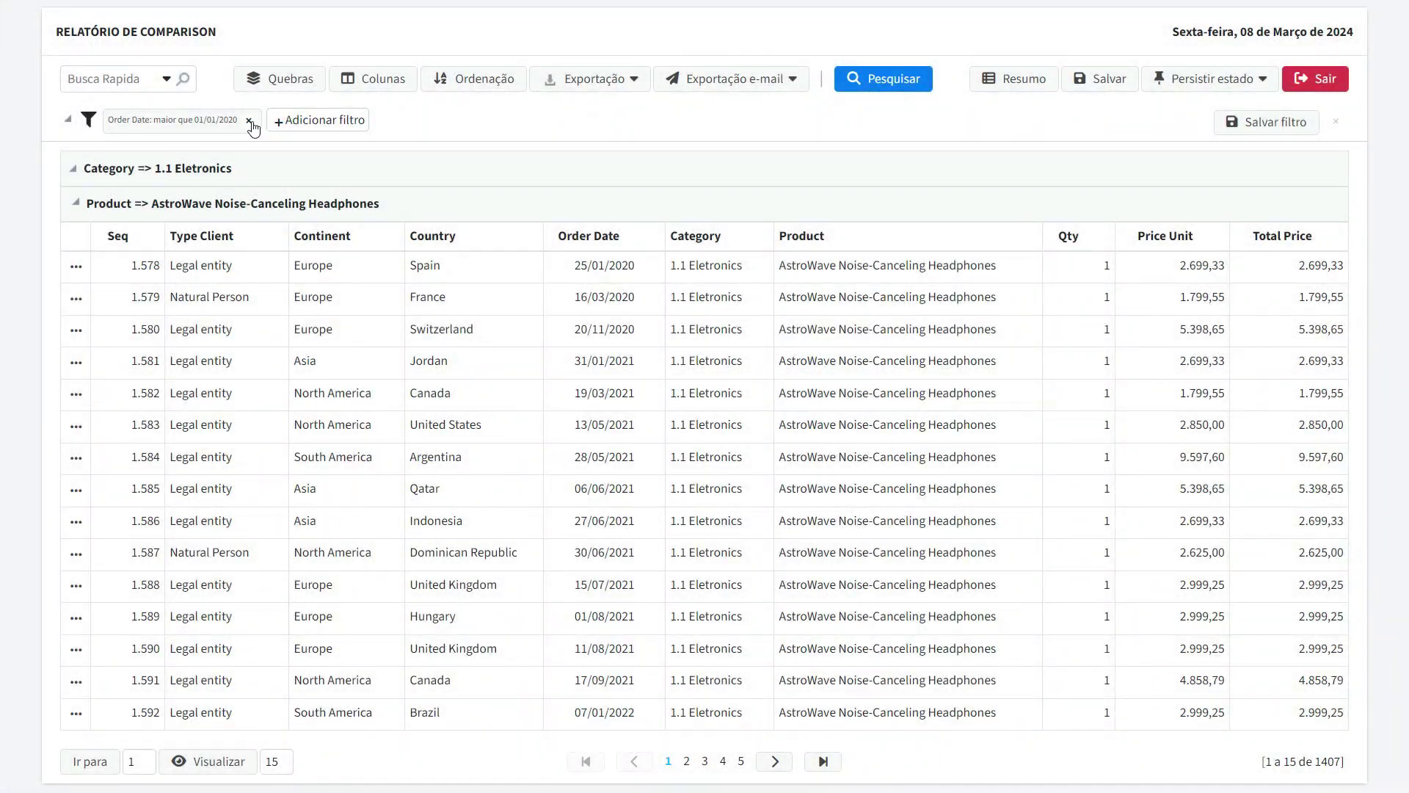
{"action": "left_click", "coordinate": [250, 121]}
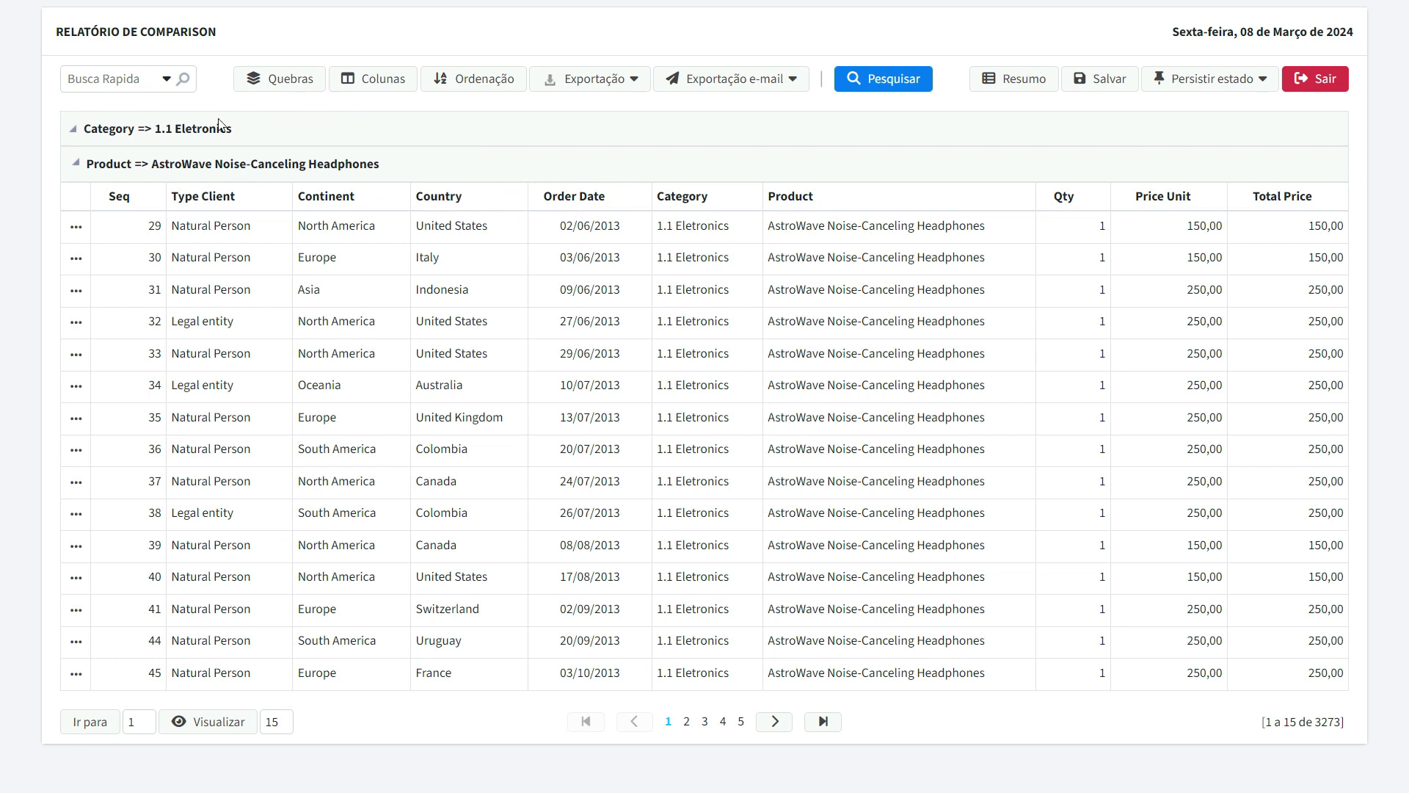
{"action": "left_click", "coordinate": [870, 78]}
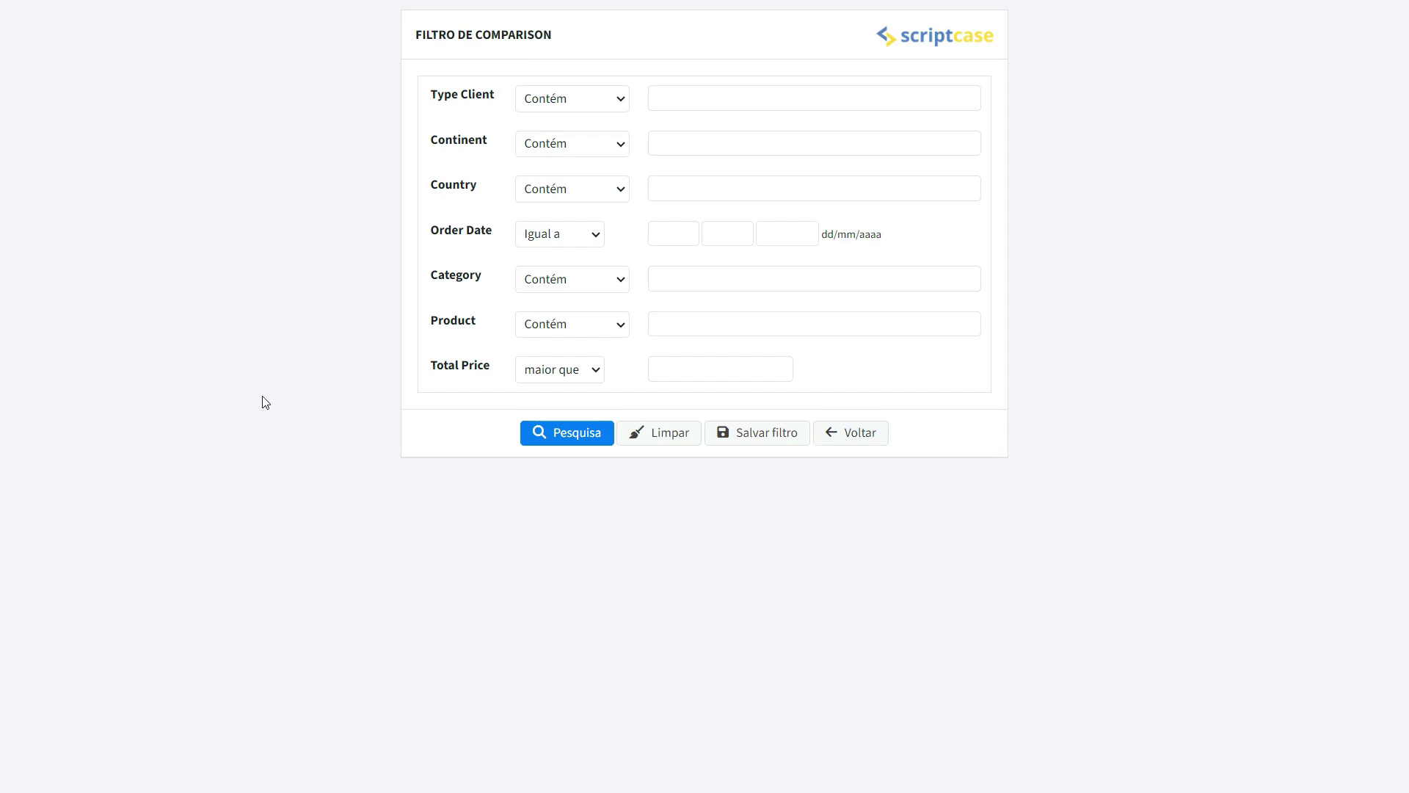
Close the running report and open the filter conditions settings of the bi_sc grid application
{"action": "key", "text": "ctrl+w"}
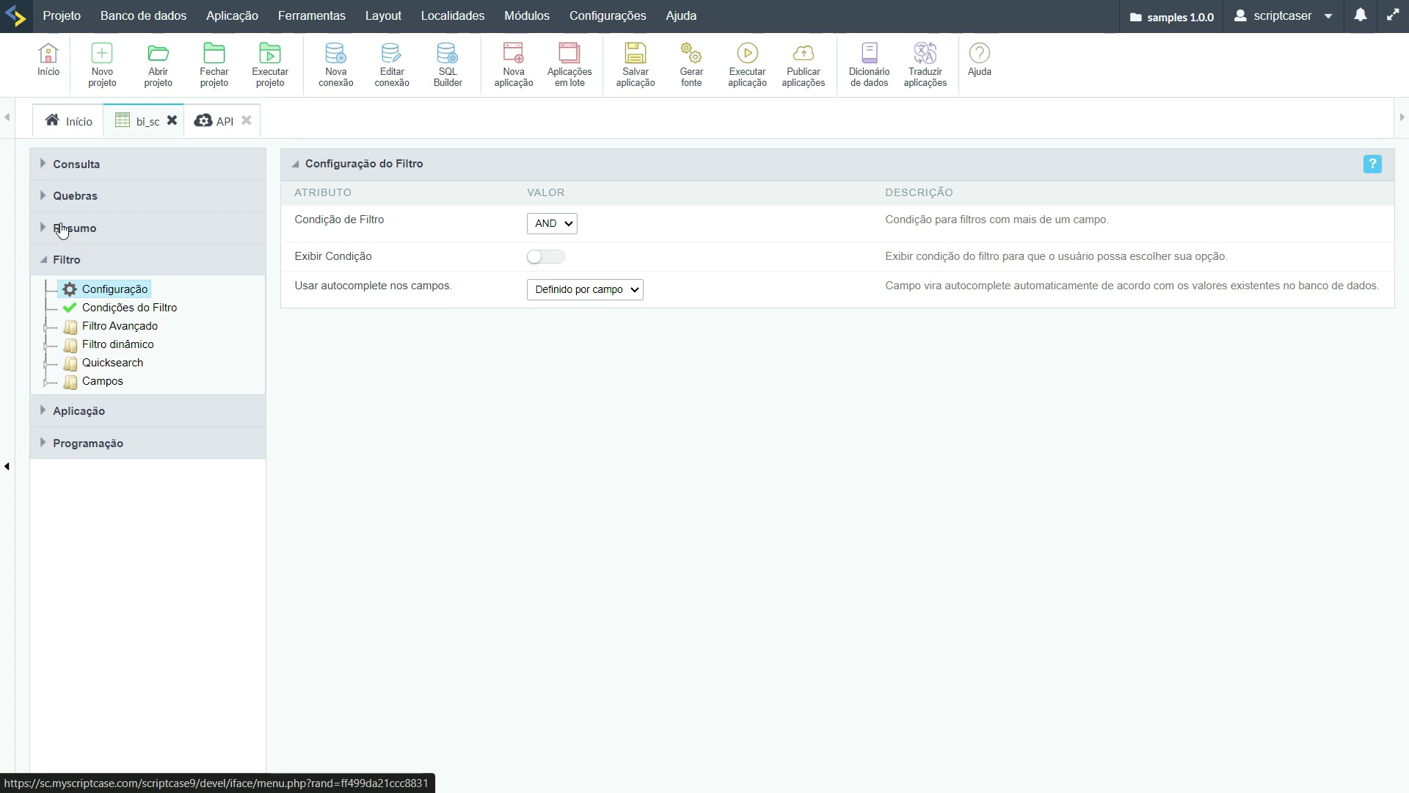
{"action": "left_click", "coordinate": [46, 165]}
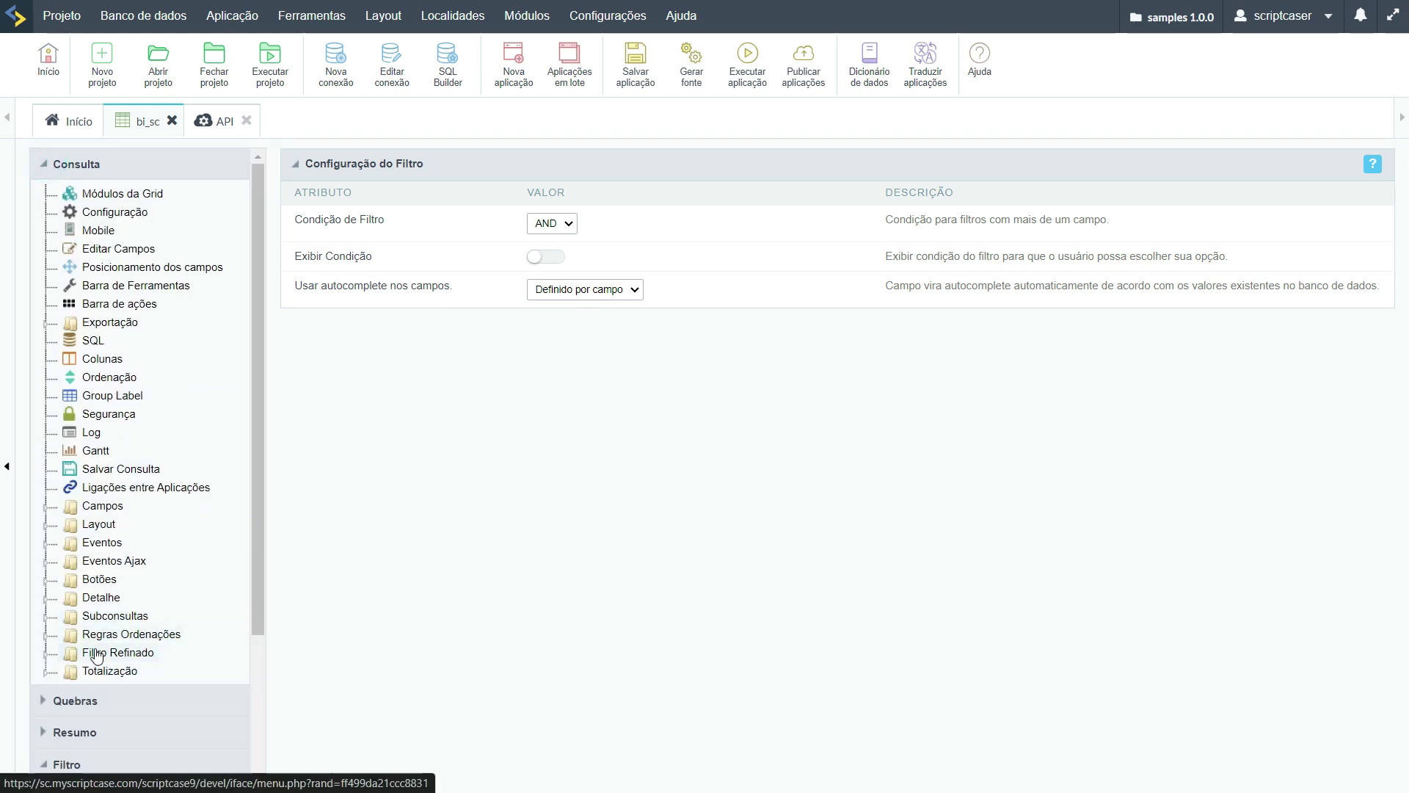
{"action": "scroll", "coordinate": [95, 653], "scroll_direction": "down", "scroll_amount": 3}
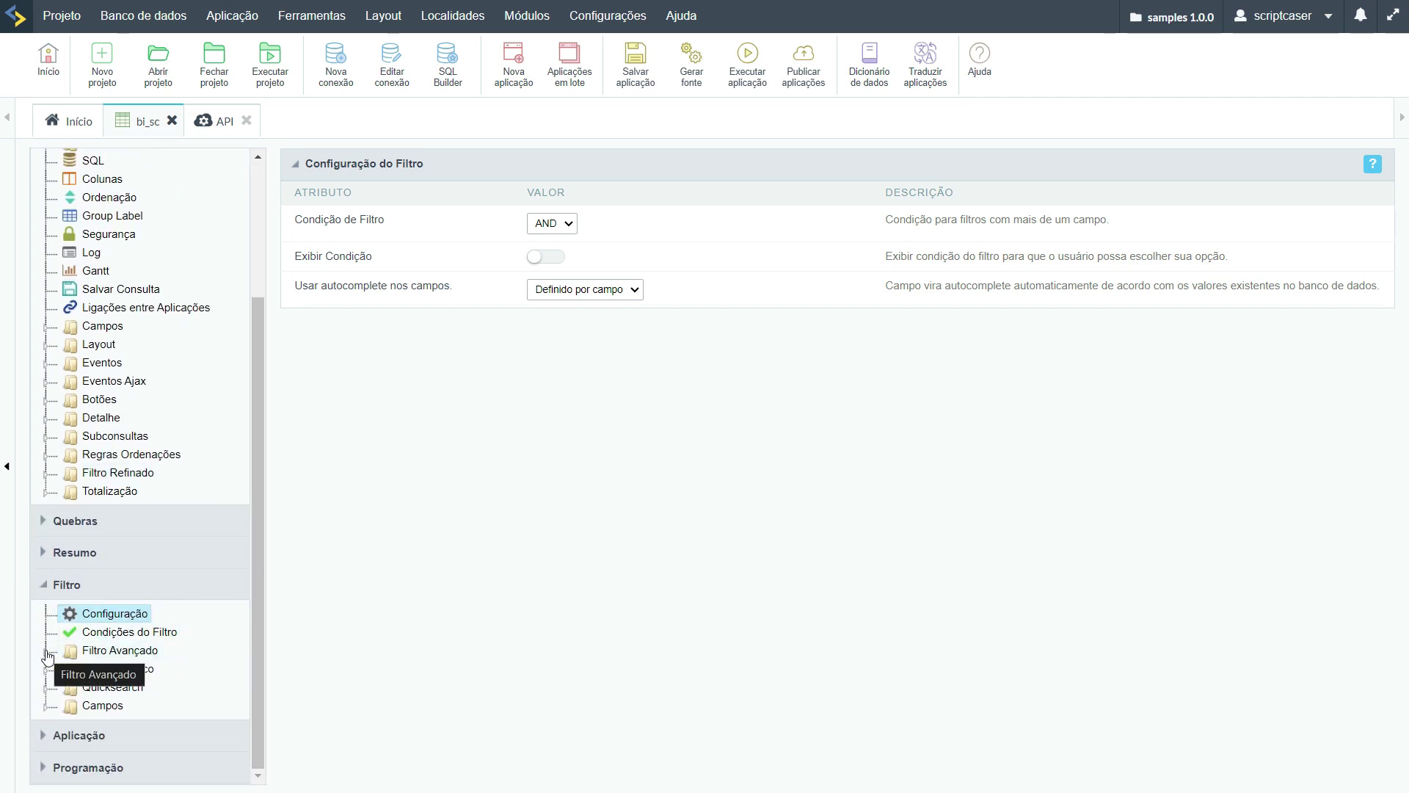
{"action": "left_click", "coordinate": [105, 636]}
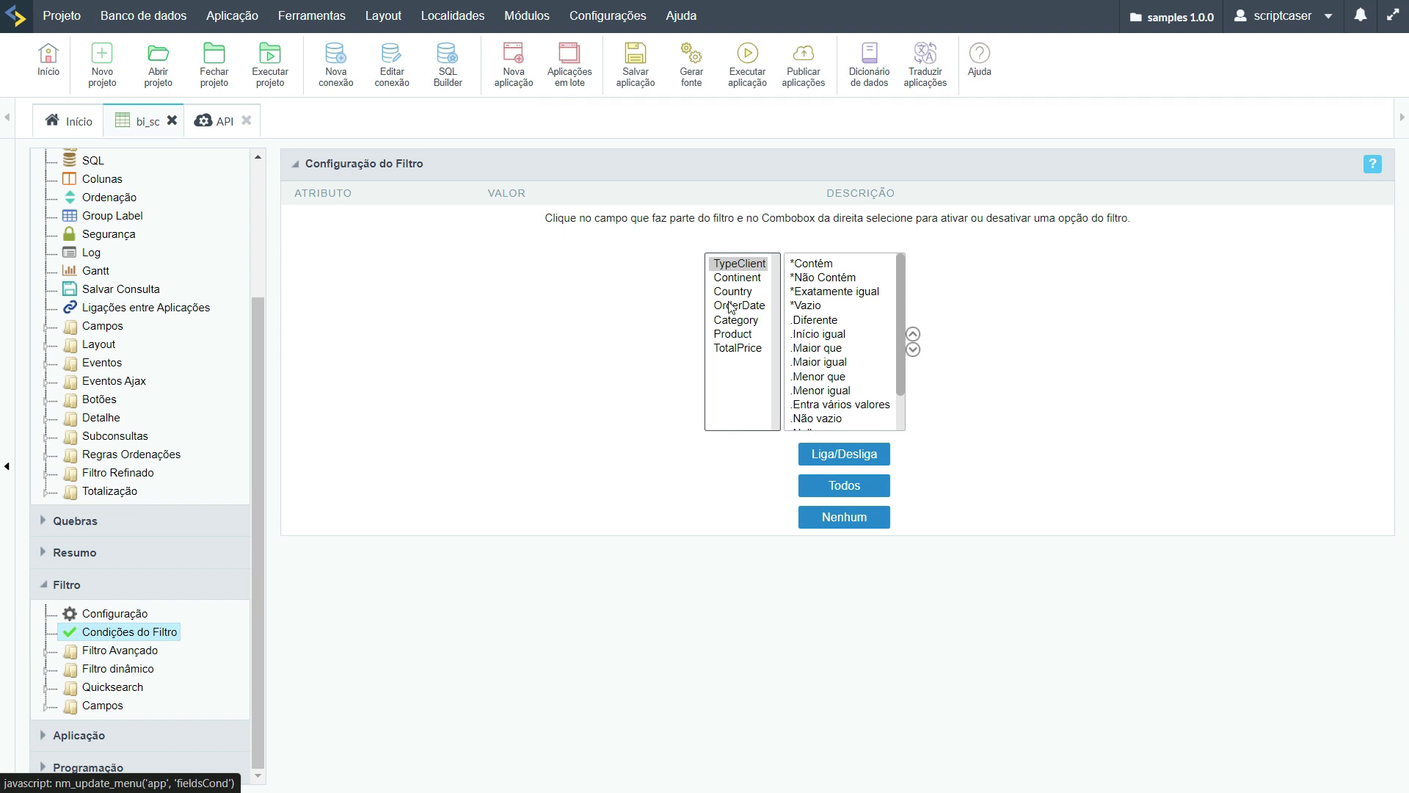
Examine which filter conditions are available and enabled for the TotalPrice, TypeClient and Continent fields
{"action": "left_click", "coordinate": [730, 349]}
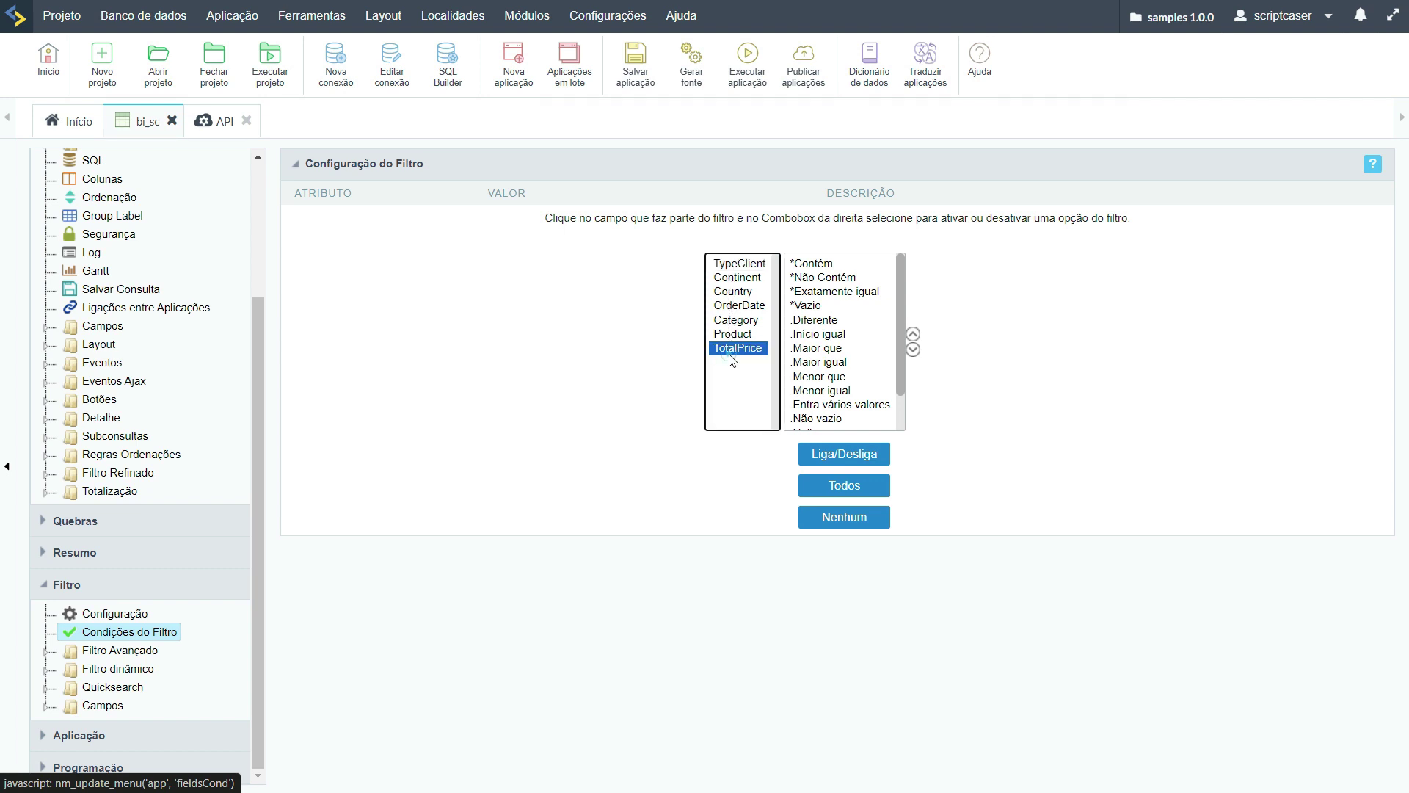
{"action": "left_click", "coordinate": [729, 269]}
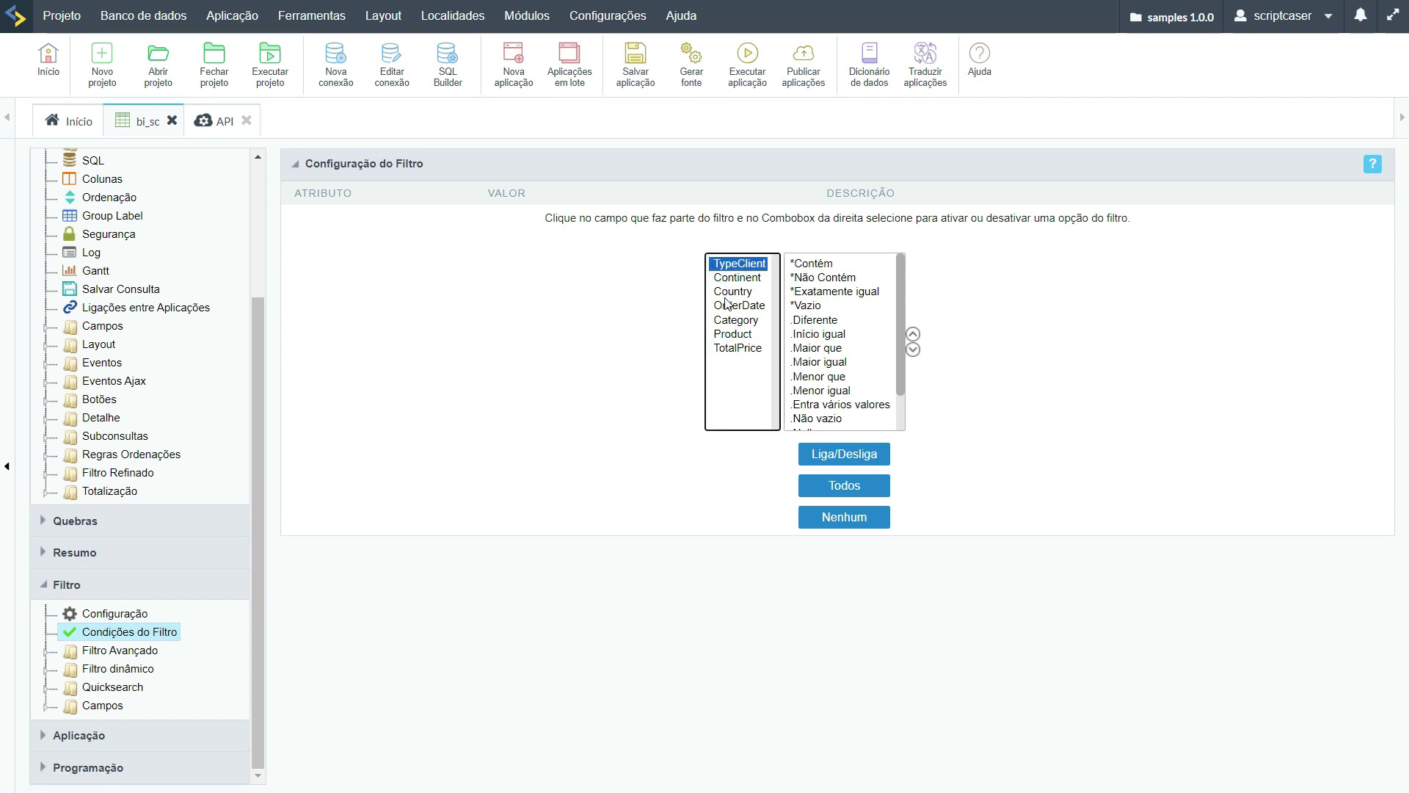
{"action": "left_click", "coordinate": [736, 278]}
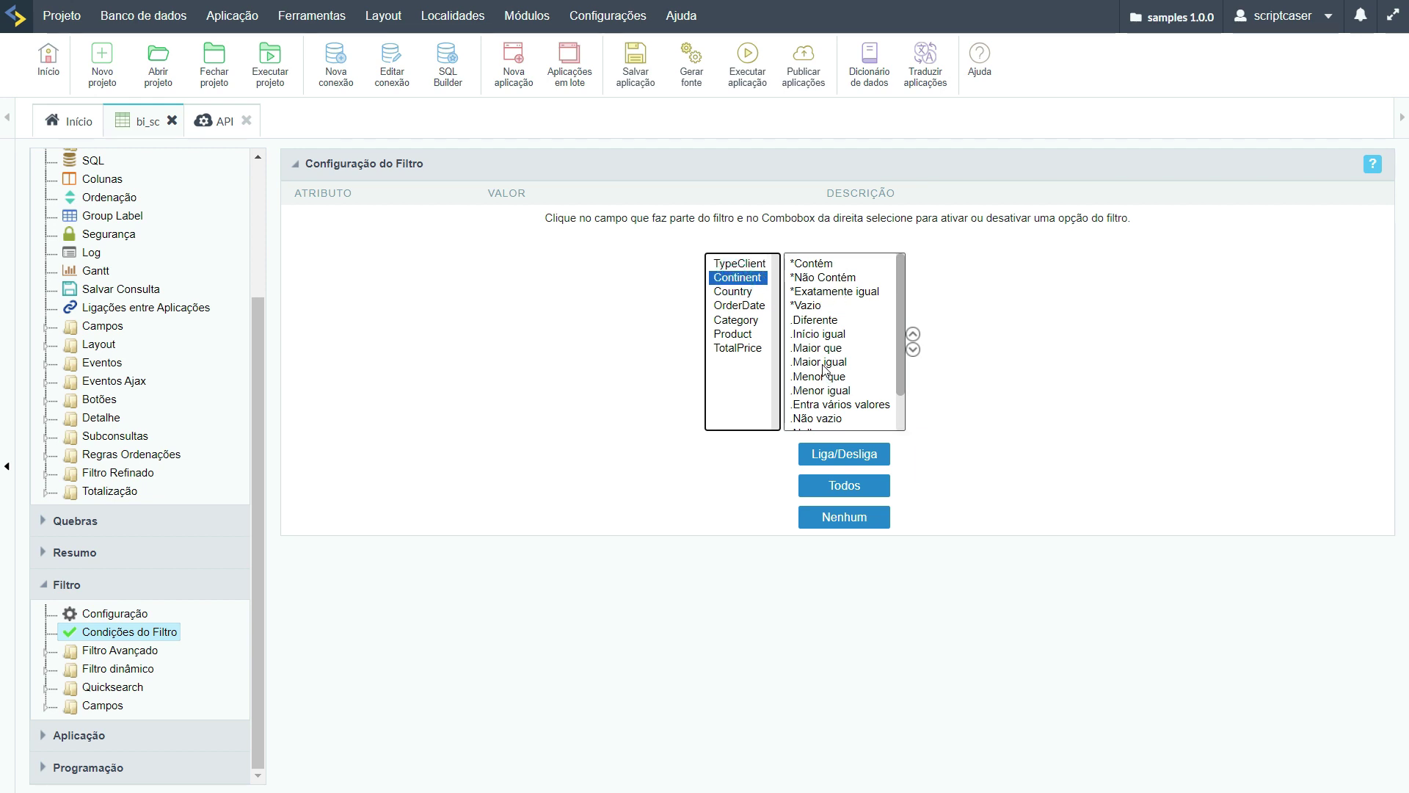
{"action": "left_click", "coordinate": [723, 266]}
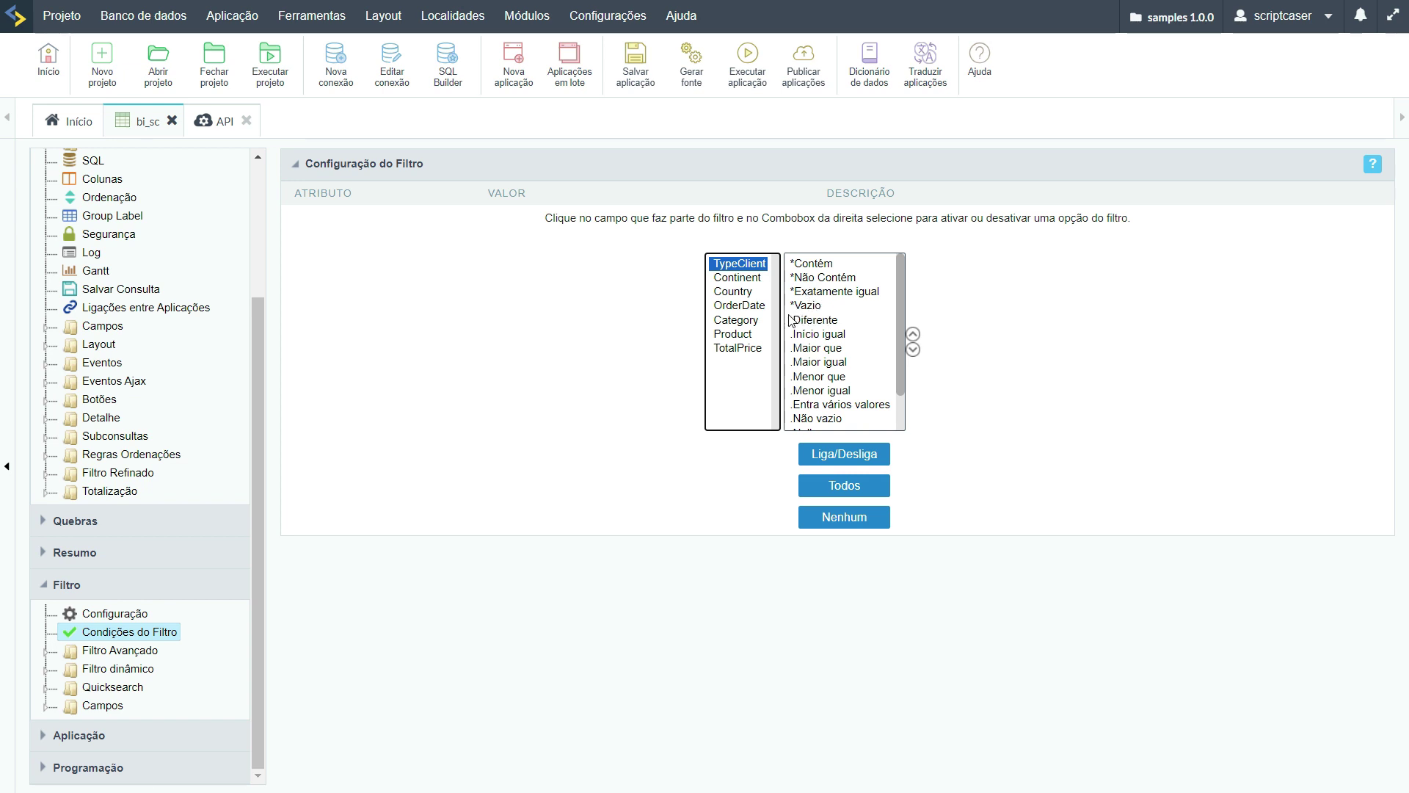
{"action": "left_click", "coordinate": [821, 322]}
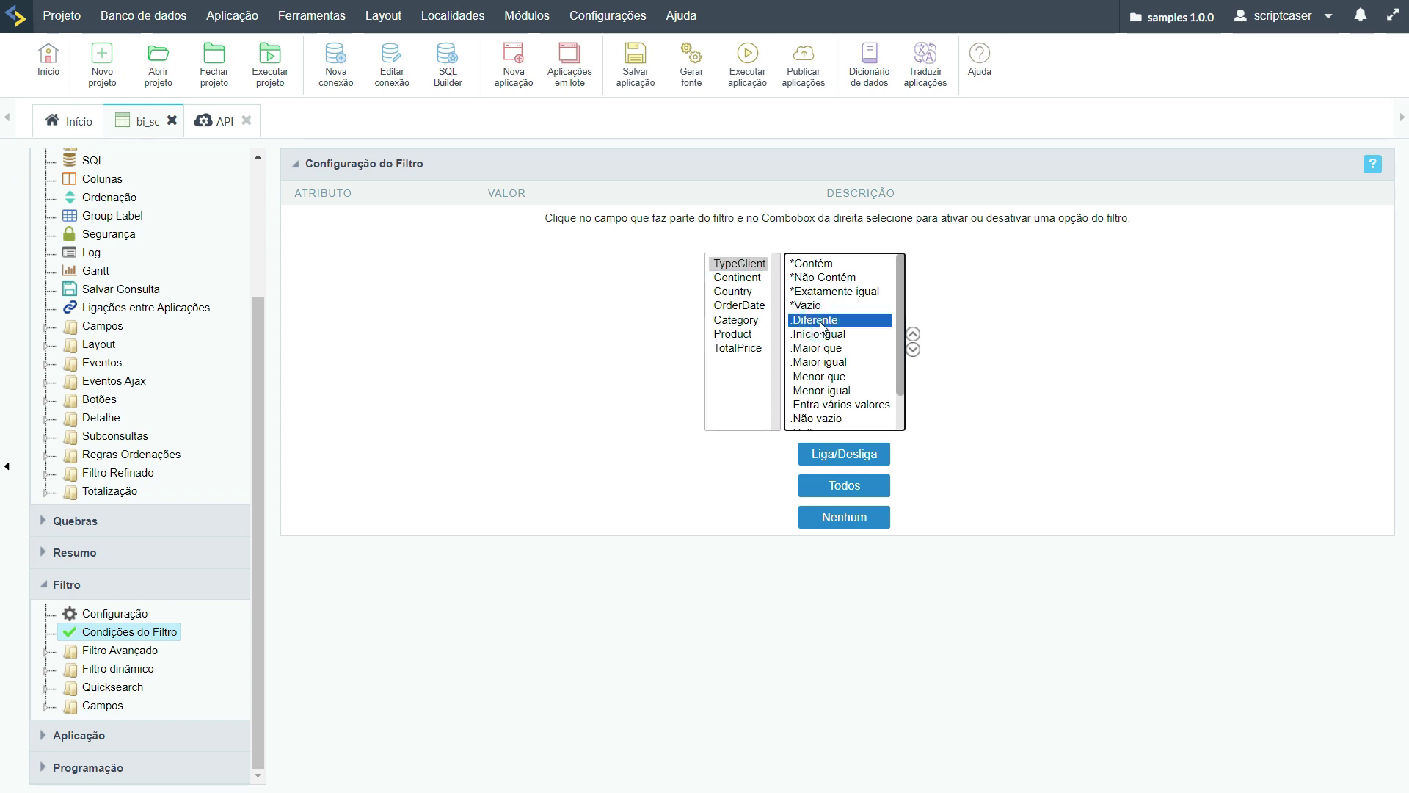
{"action": "scroll", "coordinate": [800, 306], "scroll_direction": "down", "scroll_amount": 1}
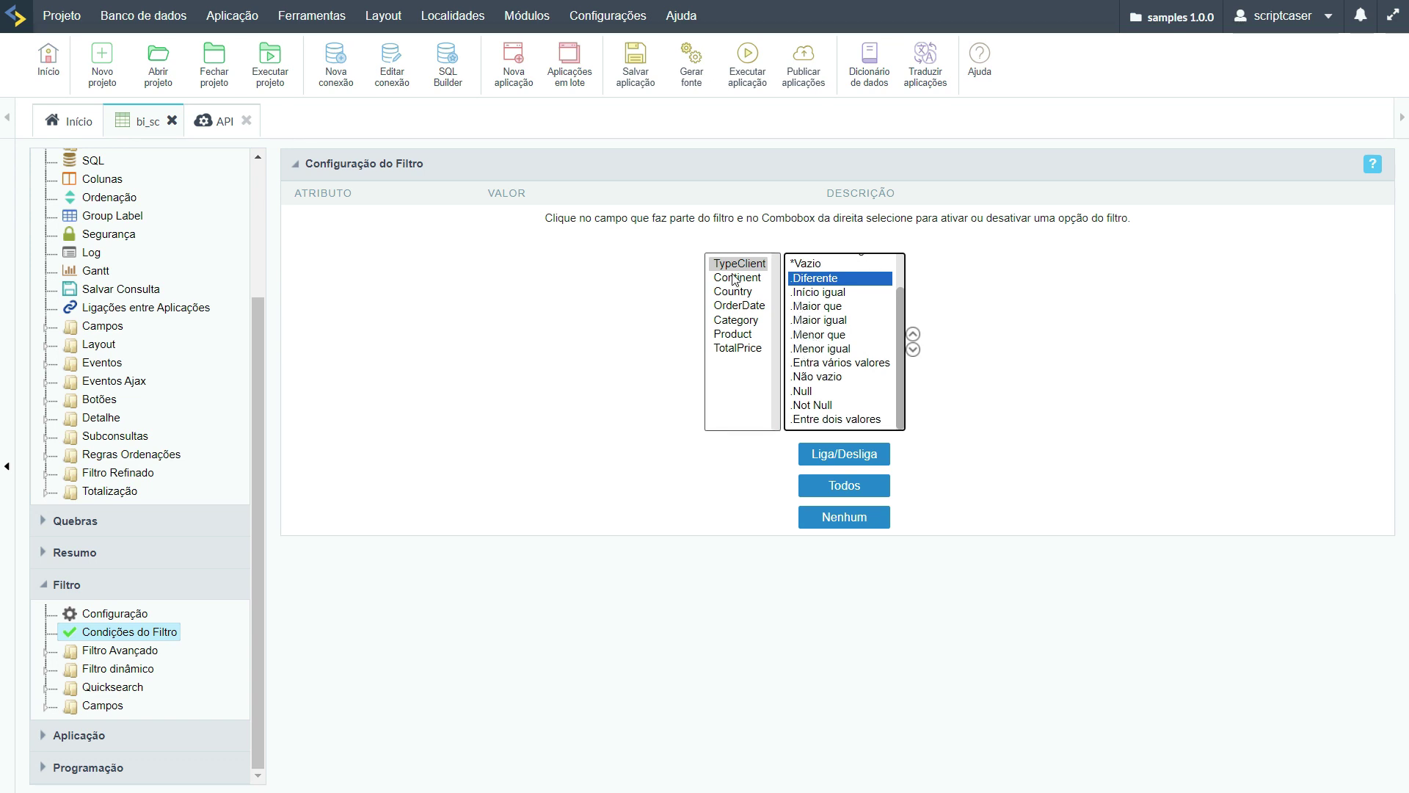
Enable the conditions Entra vários valores and Entre dois valores for the TotalPrice filter field
{"action": "left_click", "coordinate": [742, 350]}
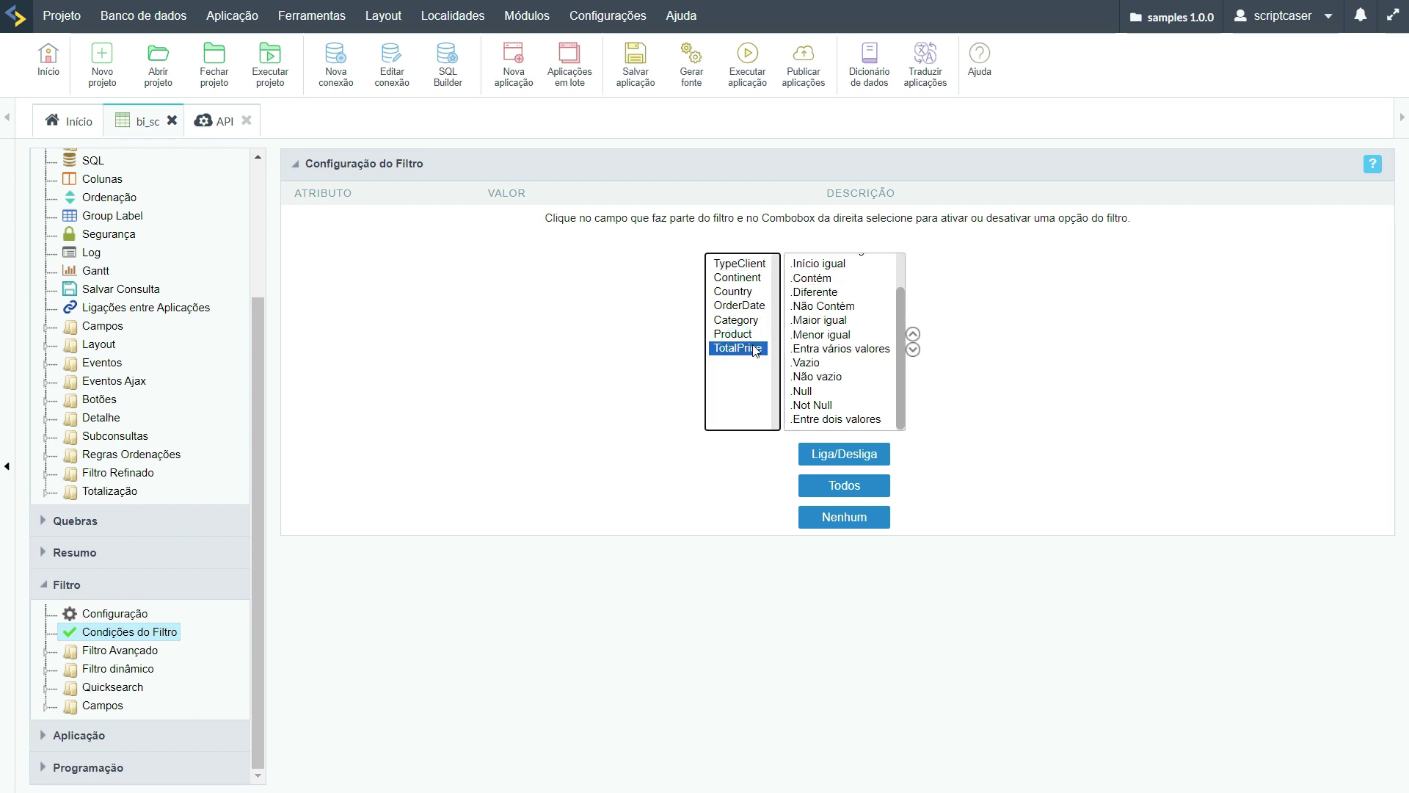
{"action": "scroll", "coordinate": [845, 326], "scroll_direction": "up", "scroll_amount": 2}
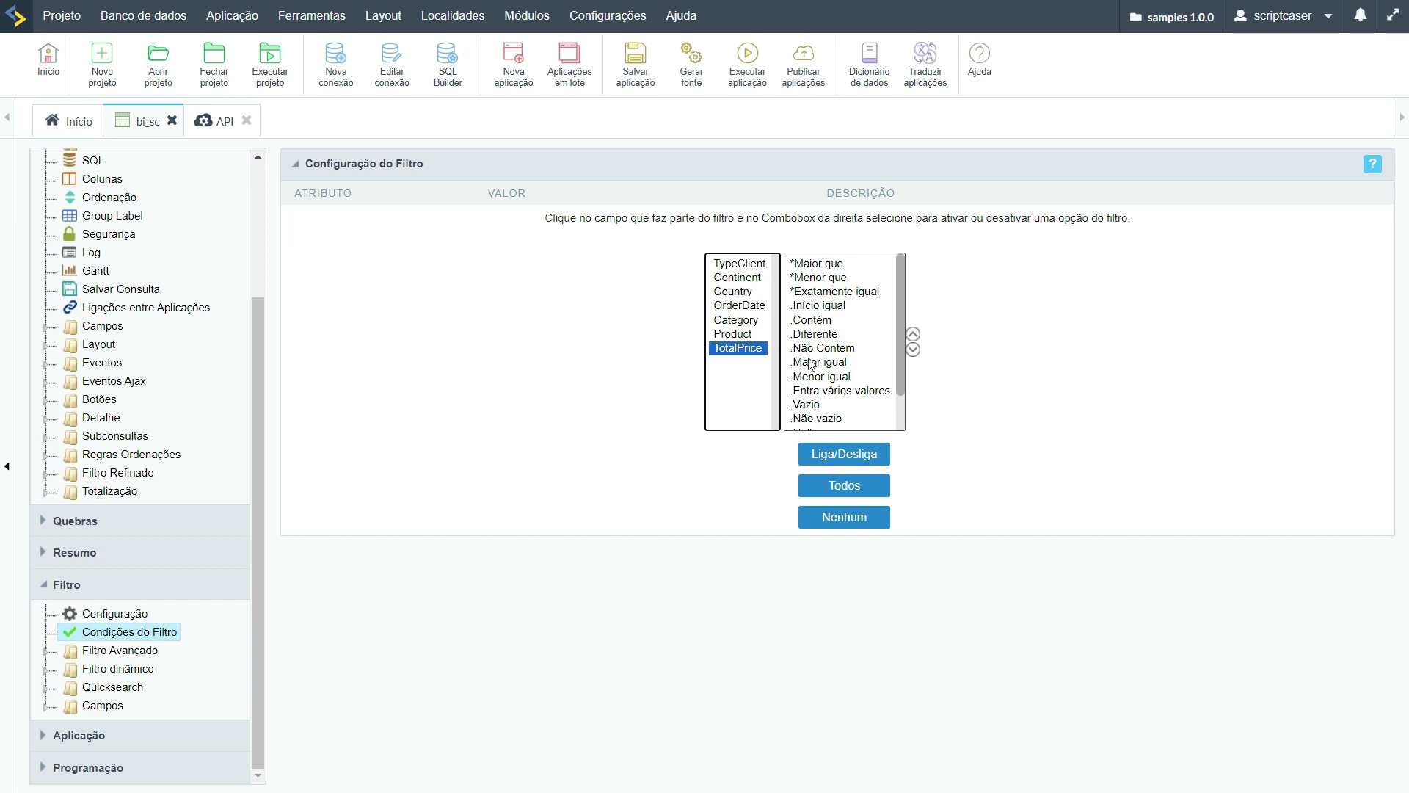
{"action": "left_click", "coordinate": [800, 362]}
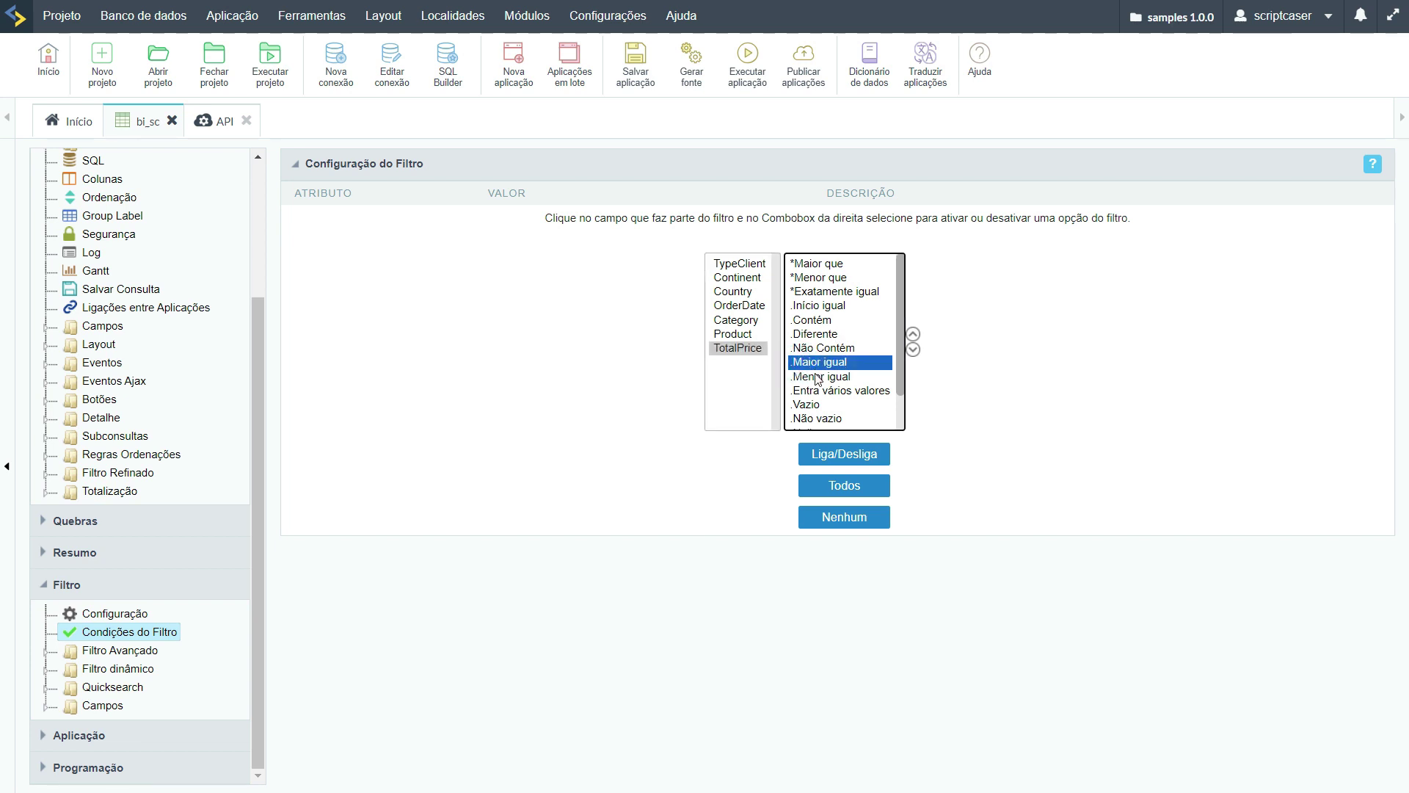
{"action": "left_click", "coordinate": [817, 377]}
{"action": "scroll", "coordinate": [817, 371], "scroll_direction": "down", "scroll_amount": 1}
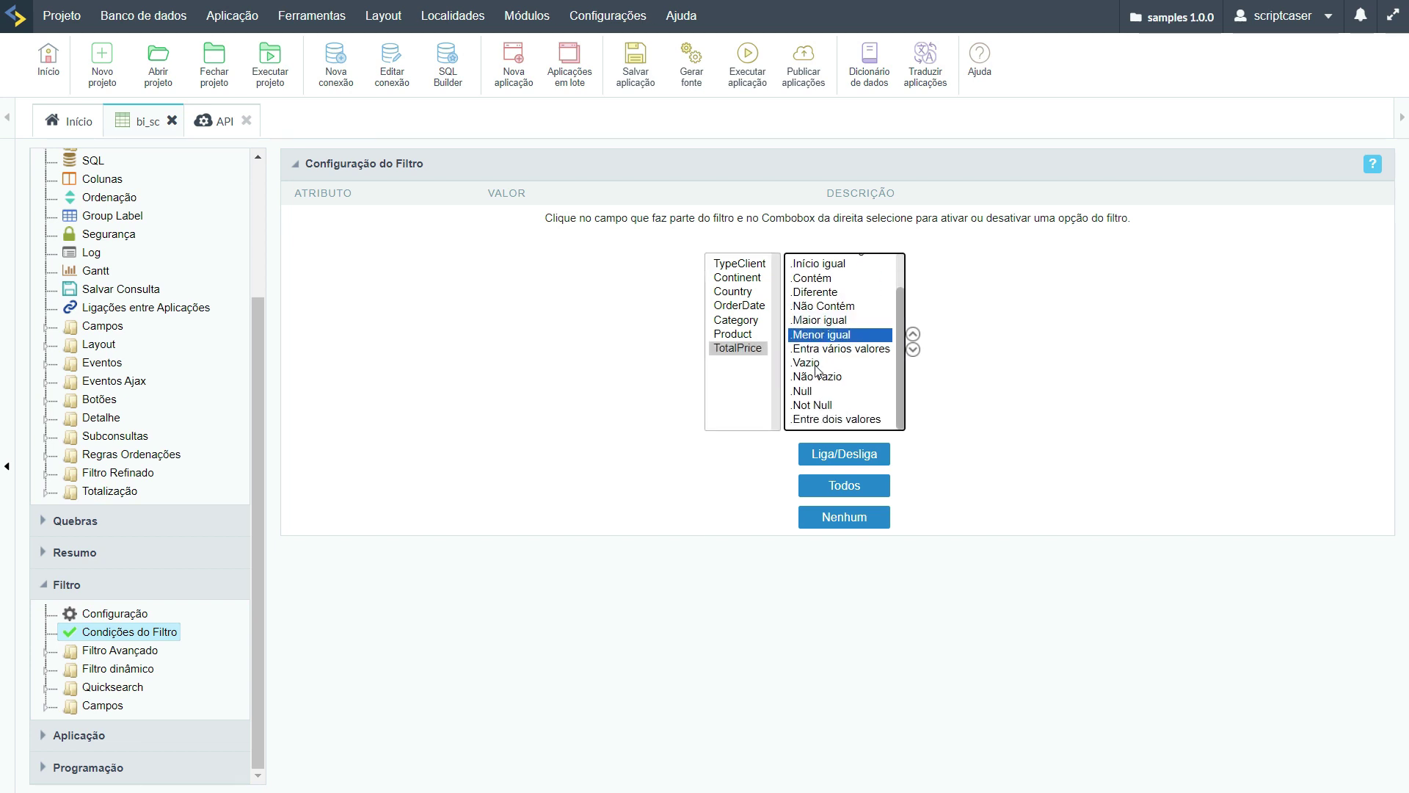
{"action": "left_click", "coordinate": [815, 351]}
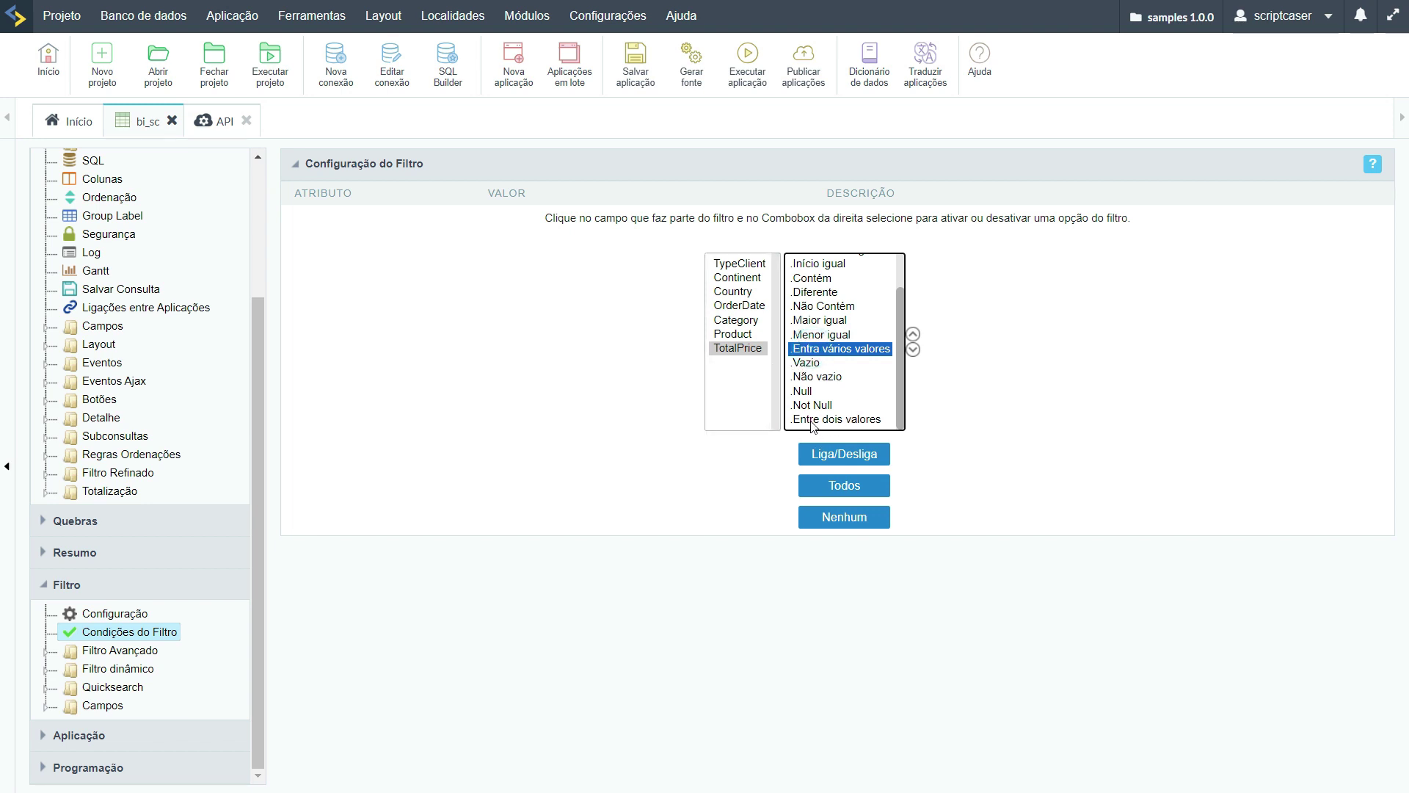
{"action": "left_click", "coordinate": [837, 455]}
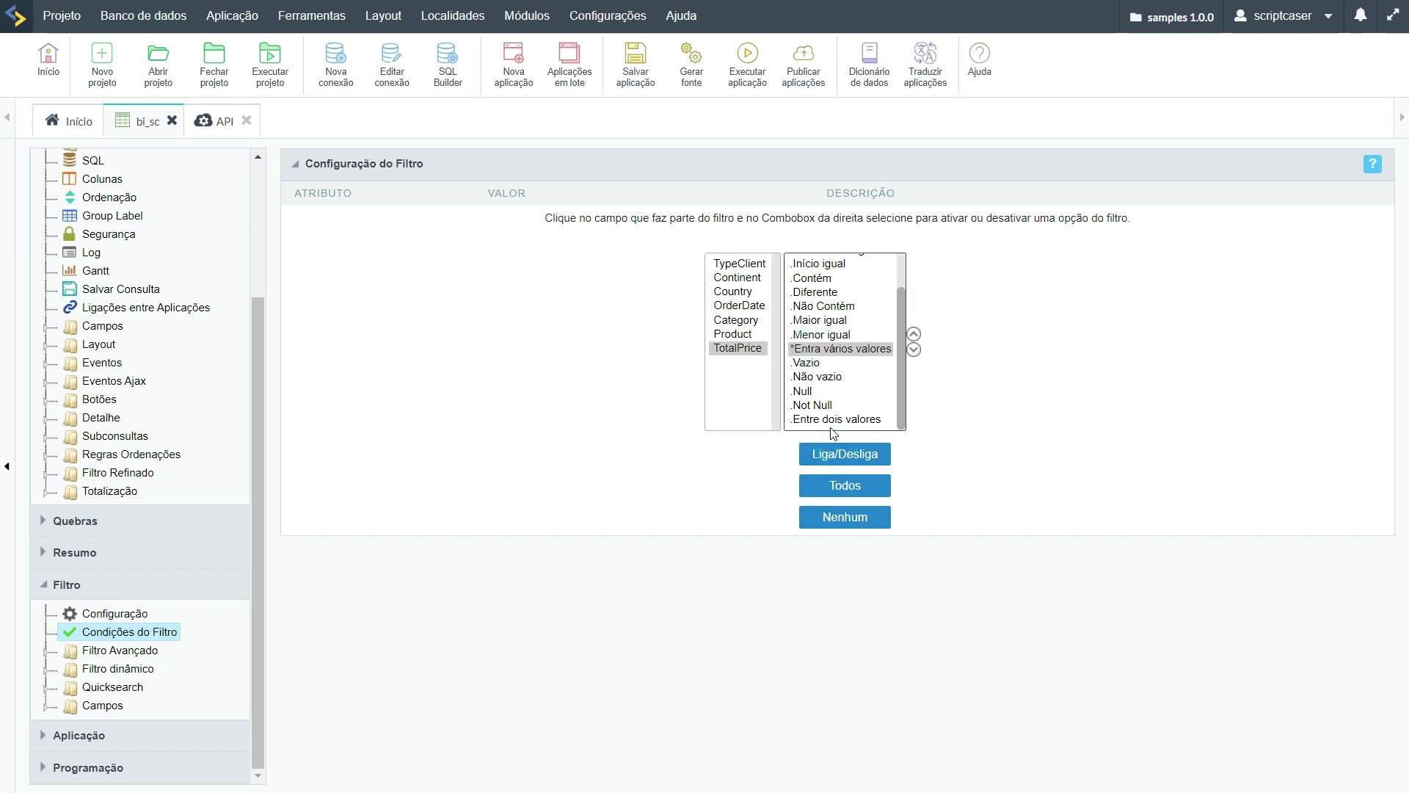
{"action": "left_click", "coordinate": [833, 419]}
{"action": "left_click", "coordinate": [822, 454]}
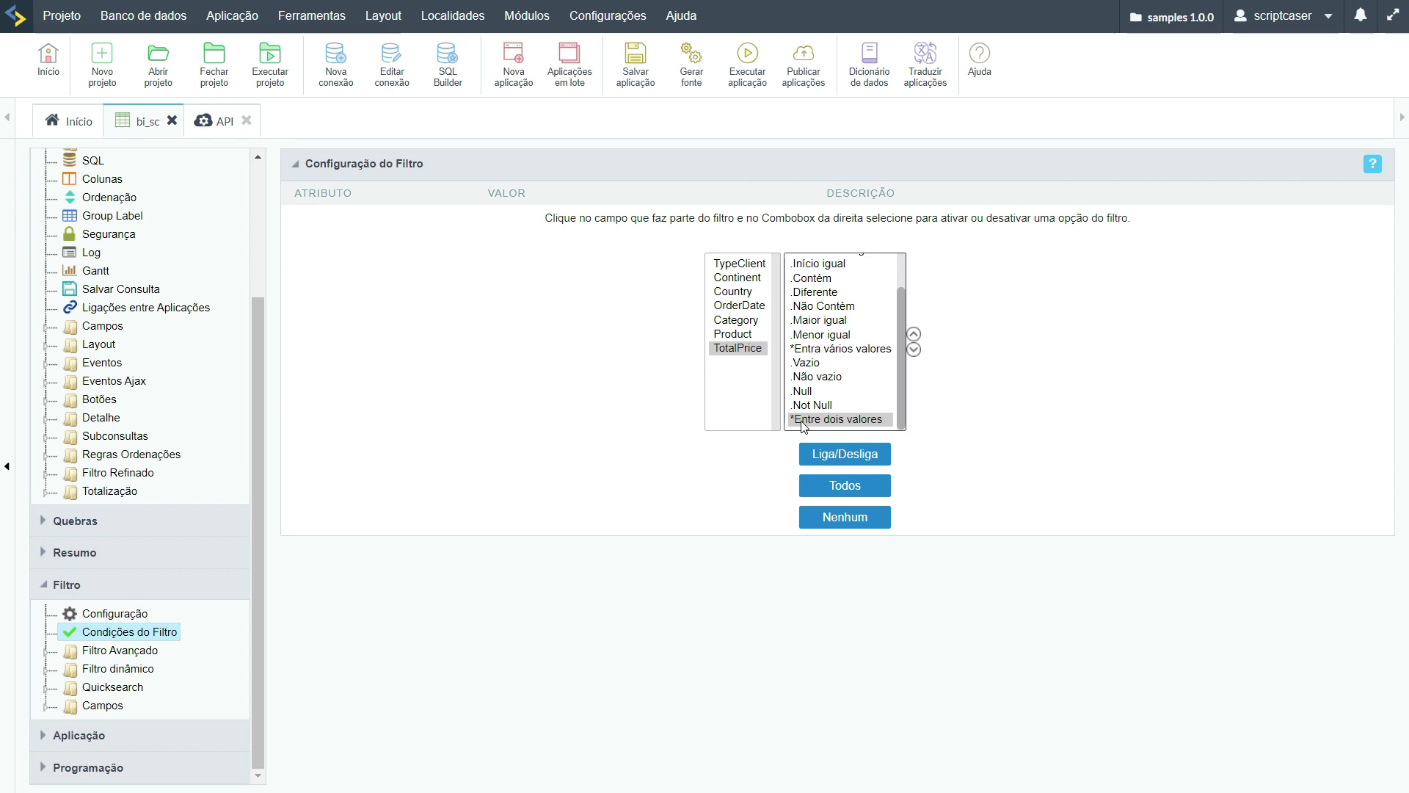
Check the filter conditions of the Product field and run the application
{"action": "left_click", "coordinate": [732, 334]}
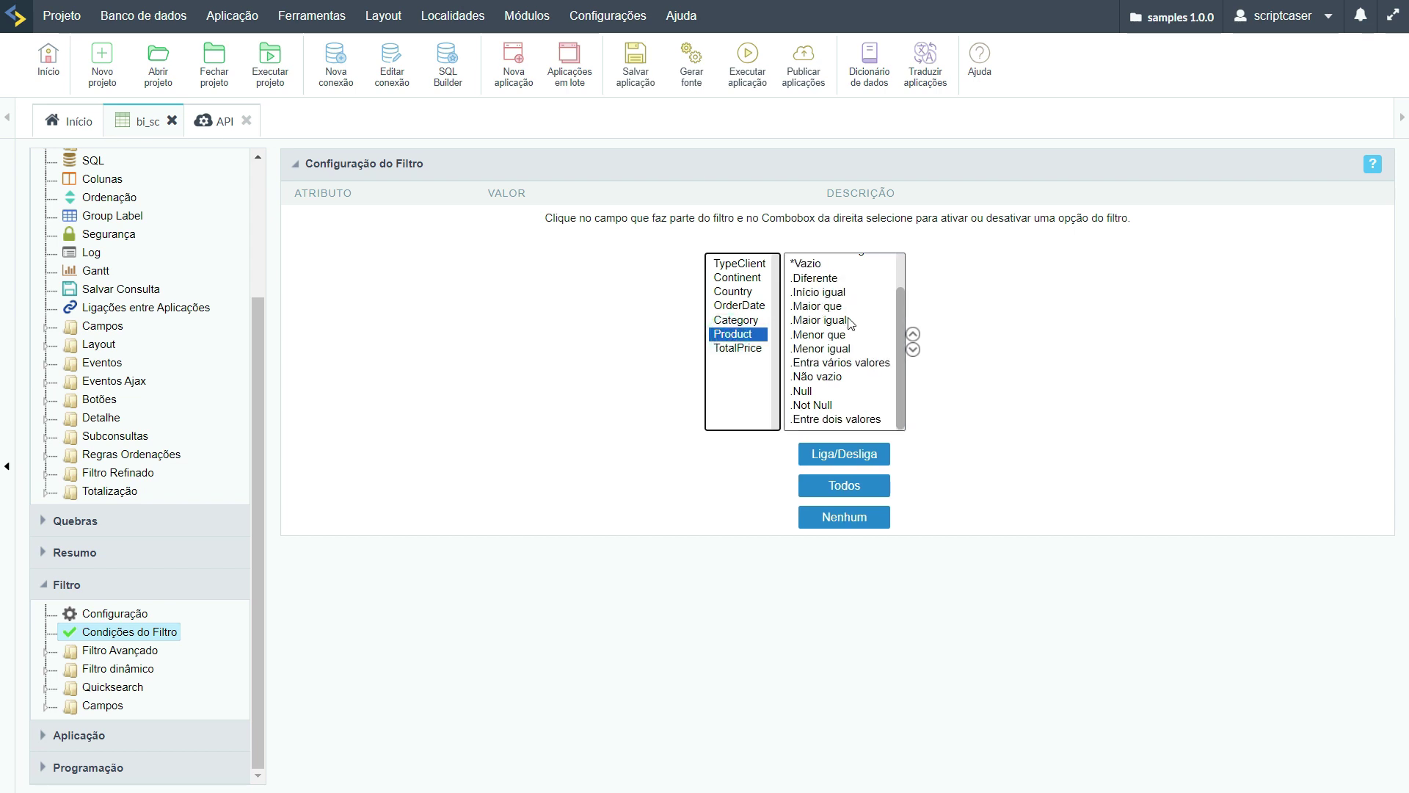
{"action": "scroll", "coordinate": [807, 323], "scroll_direction": "up", "scroll_amount": 2}
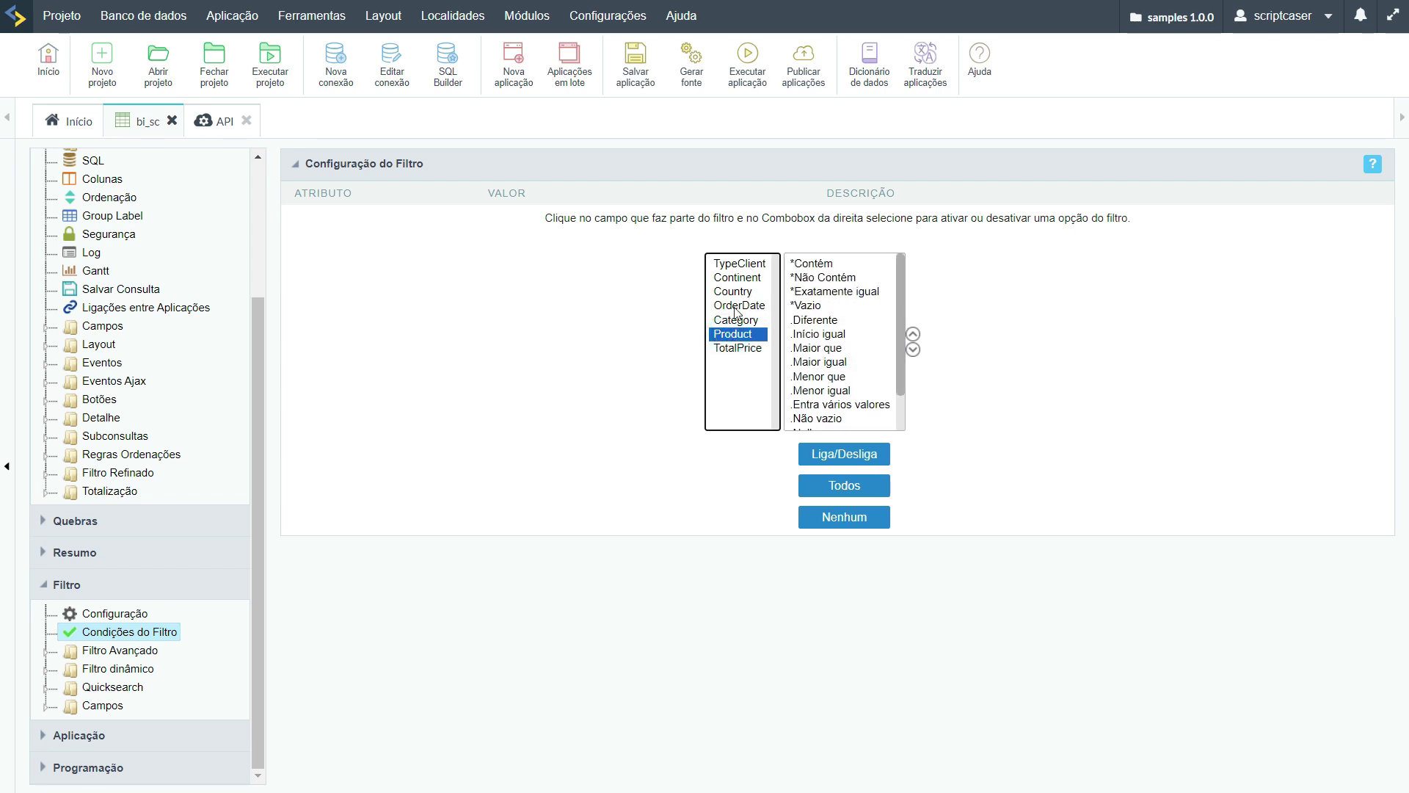
{"action": "left_click", "coordinate": [760, 89]}
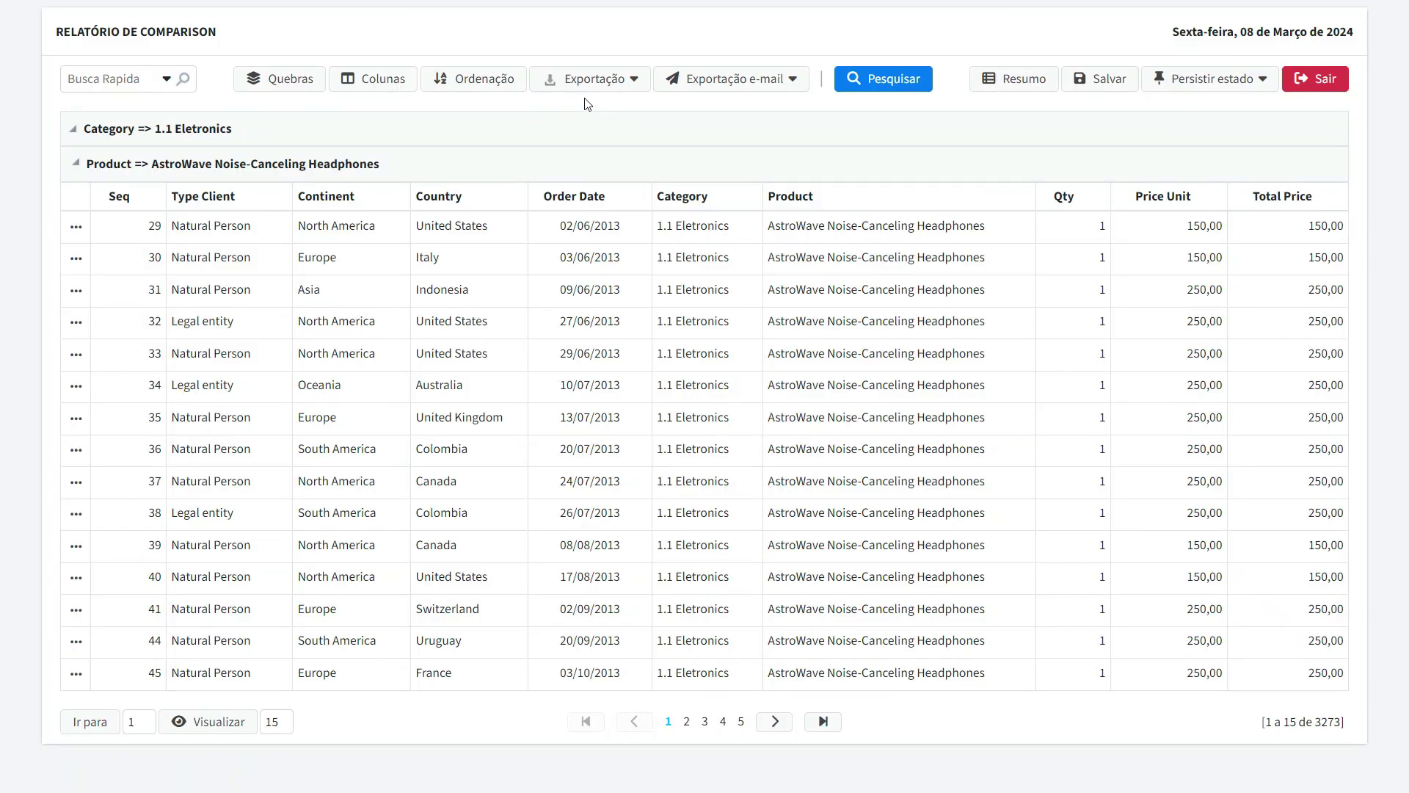
Open the search form and view the operators offered for Type Client and Total Price
{"action": "left_click", "coordinate": [891, 78]}
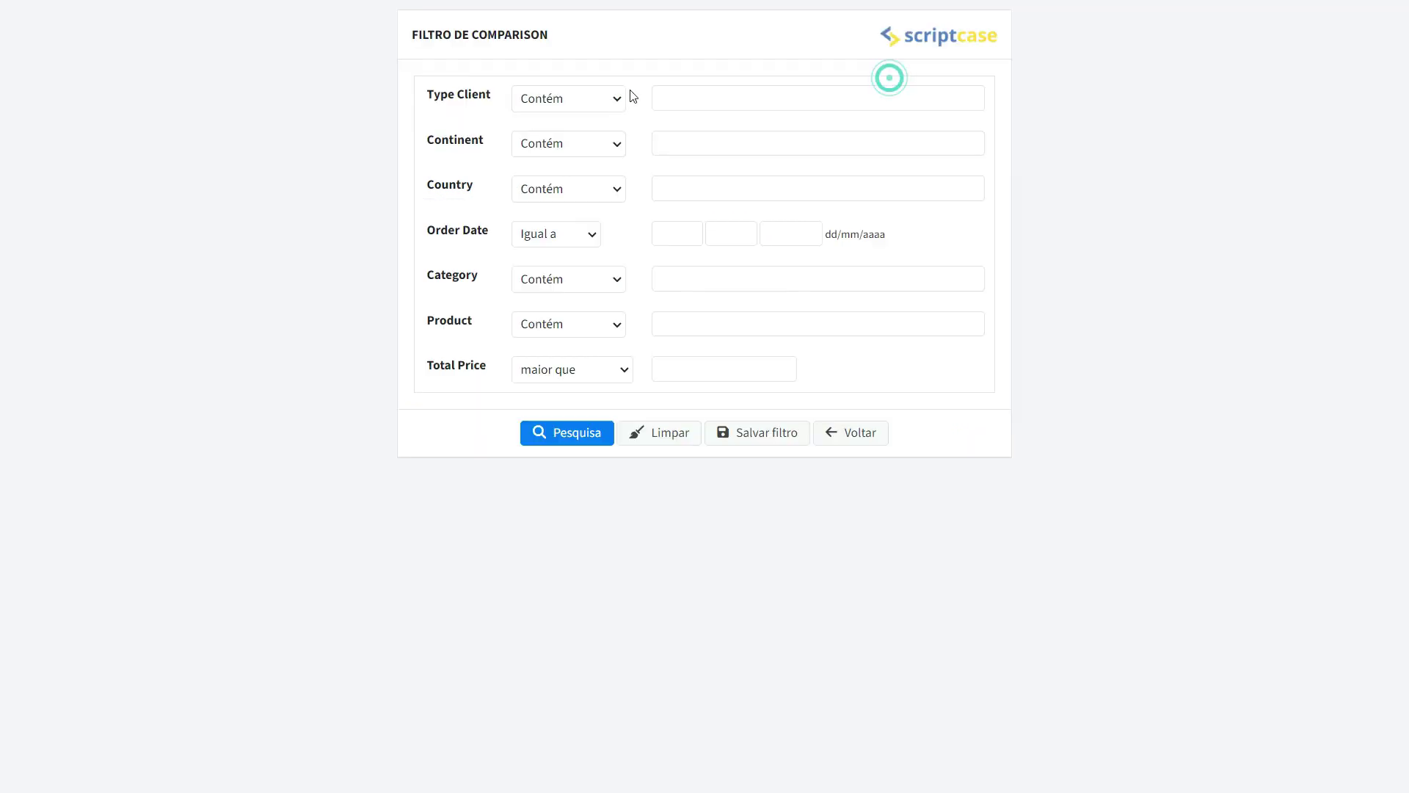
{"action": "left_click", "coordinate": [571, 96]}
{"action": "left_click", "coordinate": [569, 371]}
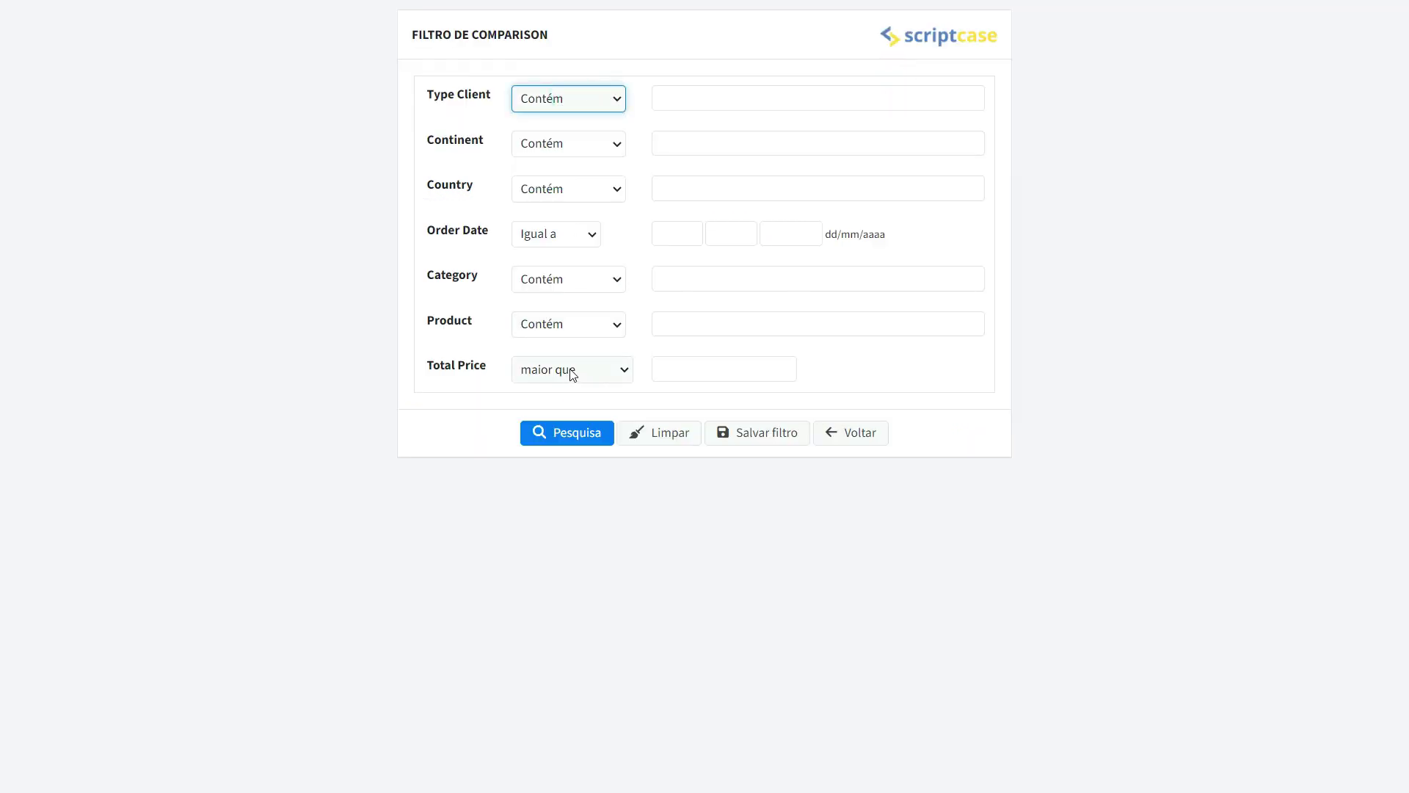
{"action": "left_click", "coordinate": [571, 369]}
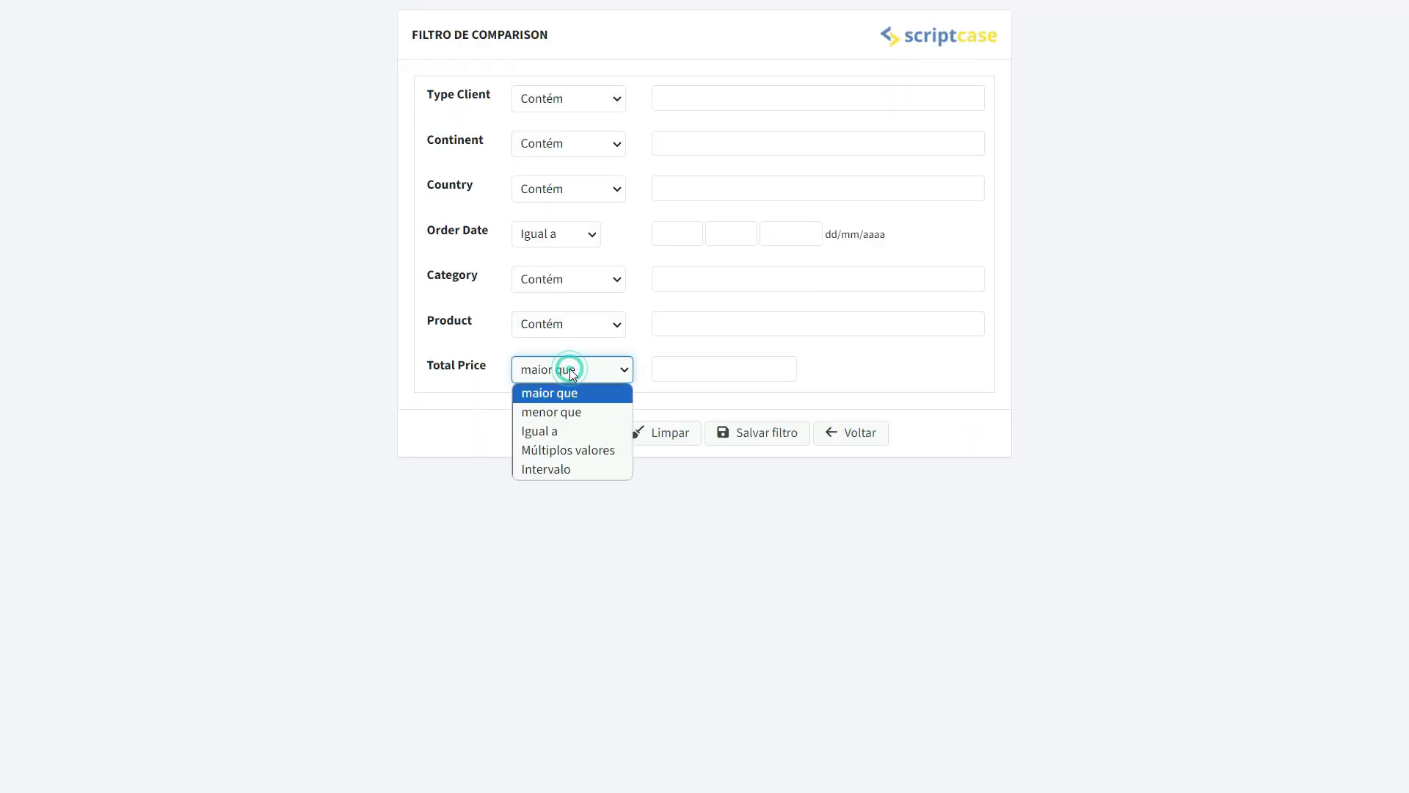
Search the report for records whose Total Price lies in the Intervalo from 100,00 to 1.000,00
{"action": "left_click", "coordinate": [560, 469]}
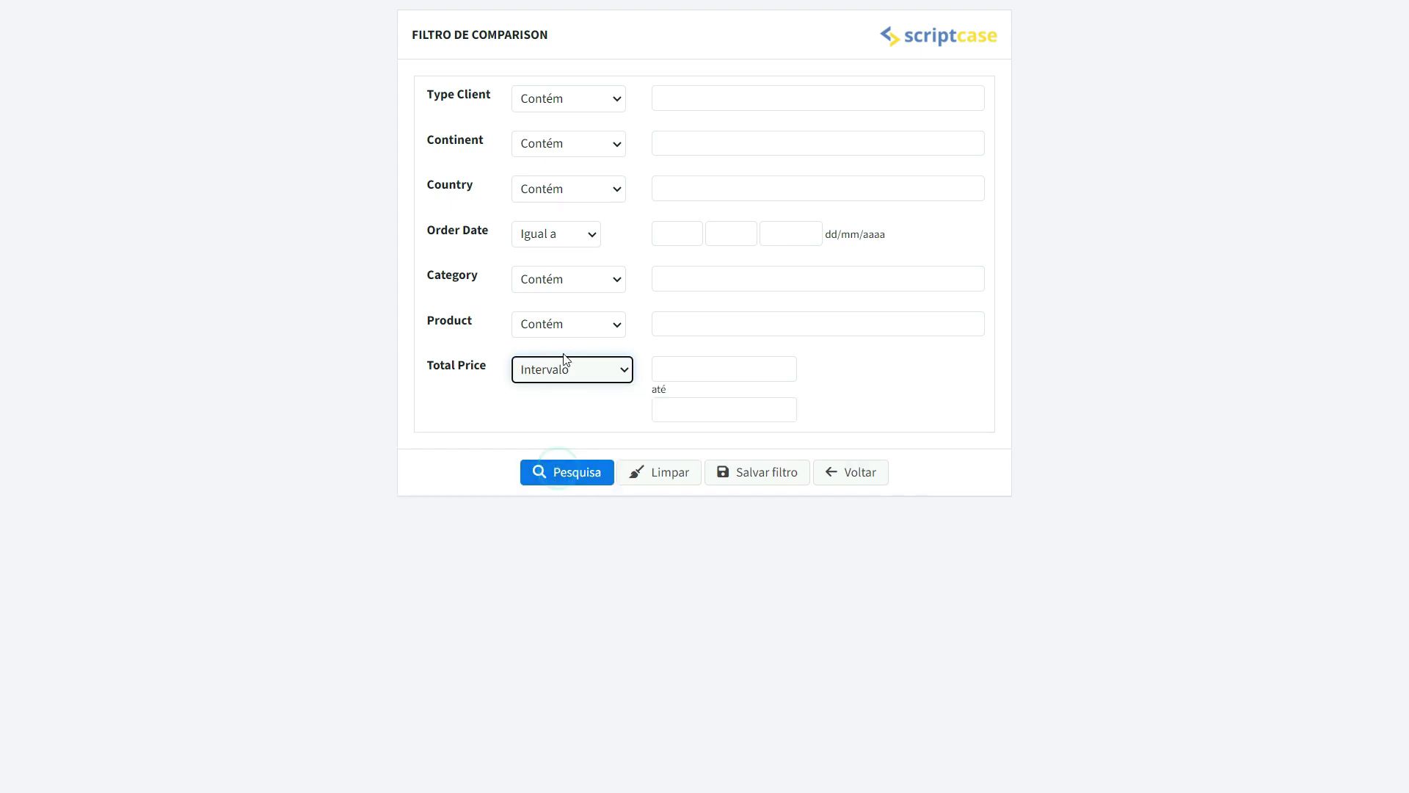
{"action": "left_click", "coordinate": [695, 369]}
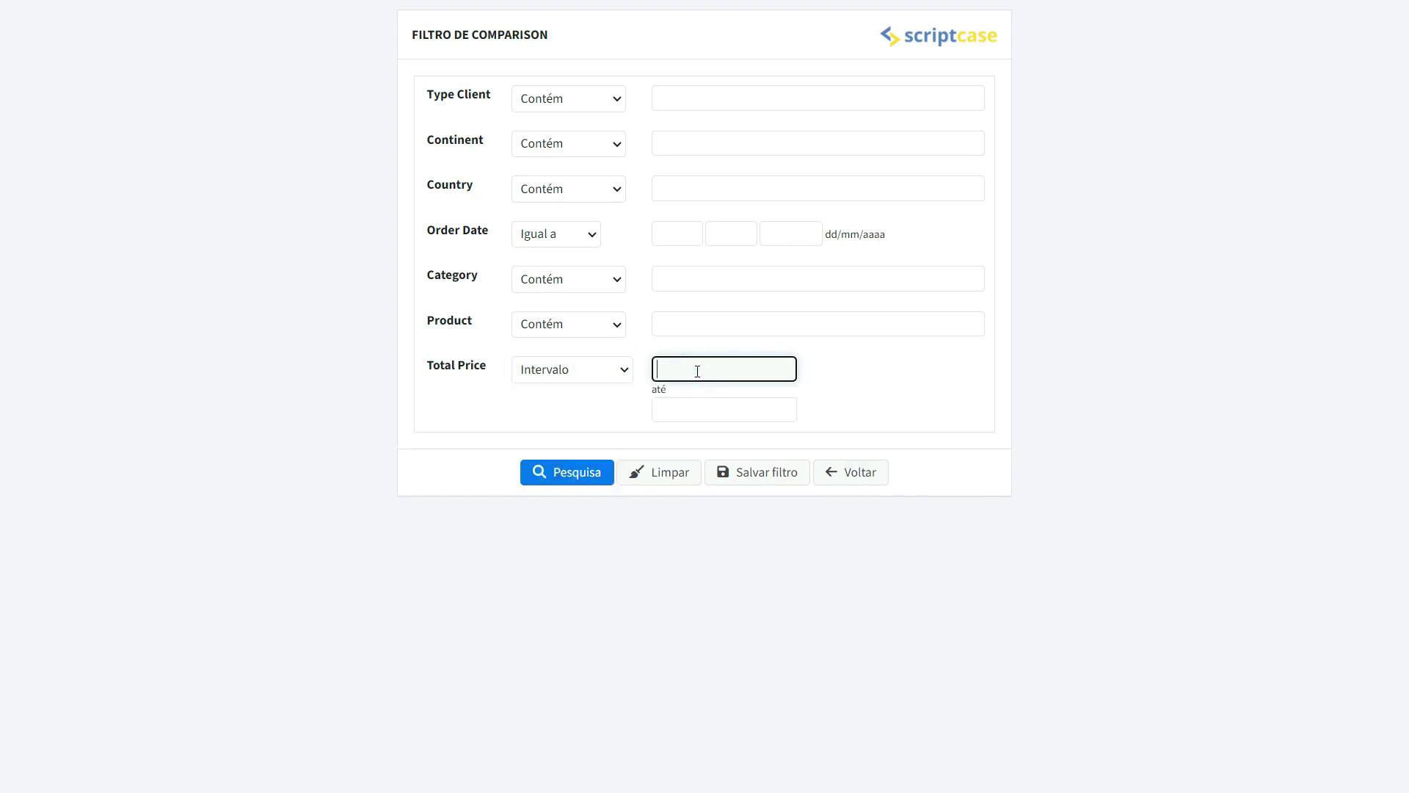
{"action": "type", "text": "0,10"}
{"action": "type", "text": "00,00"}
{"action": "left_click", "coordinate": [690, 408]}
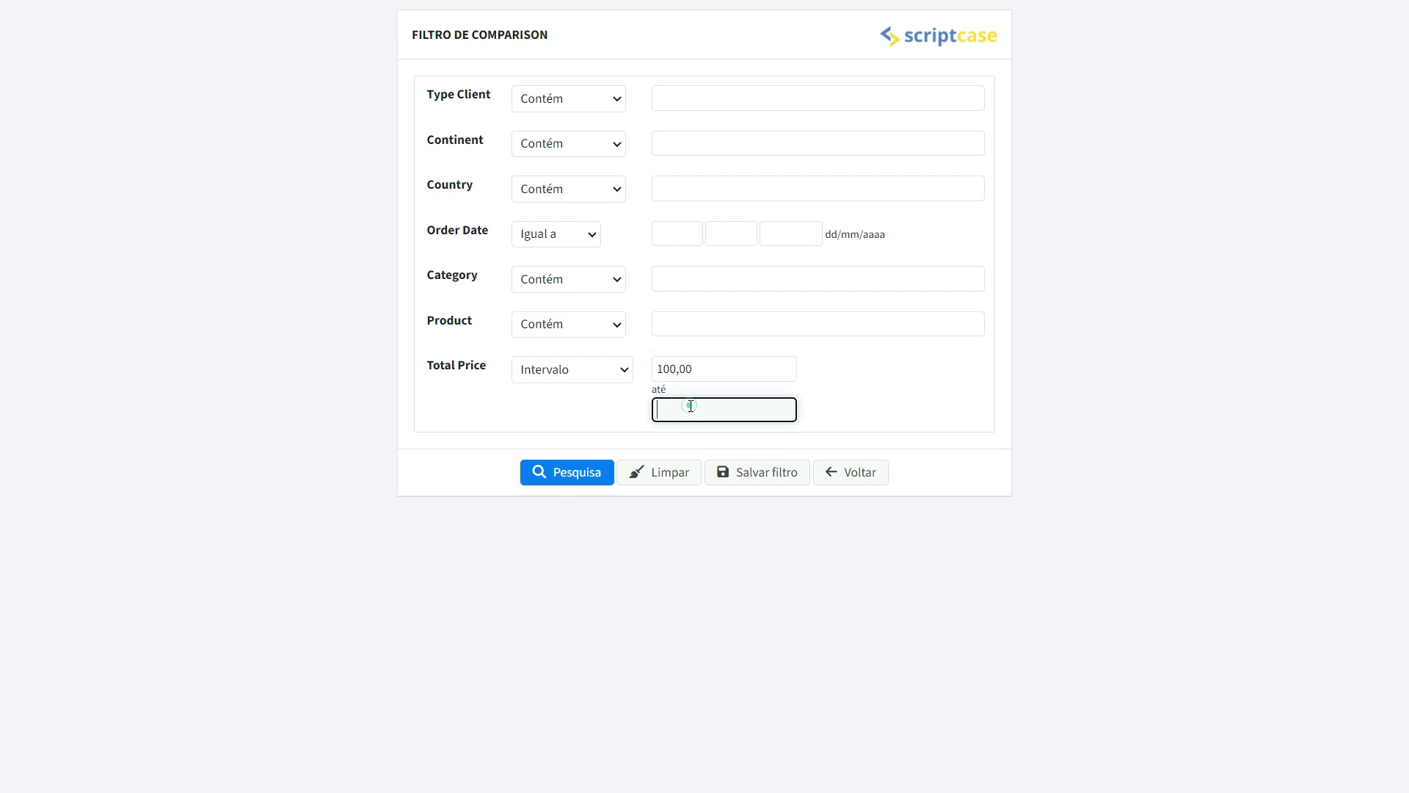
{"action": "type", "text": "10,000000"}
{"action": "key", "text": "BackSpace"}
{"action": "left_click", "coordinate": [558, 467]}
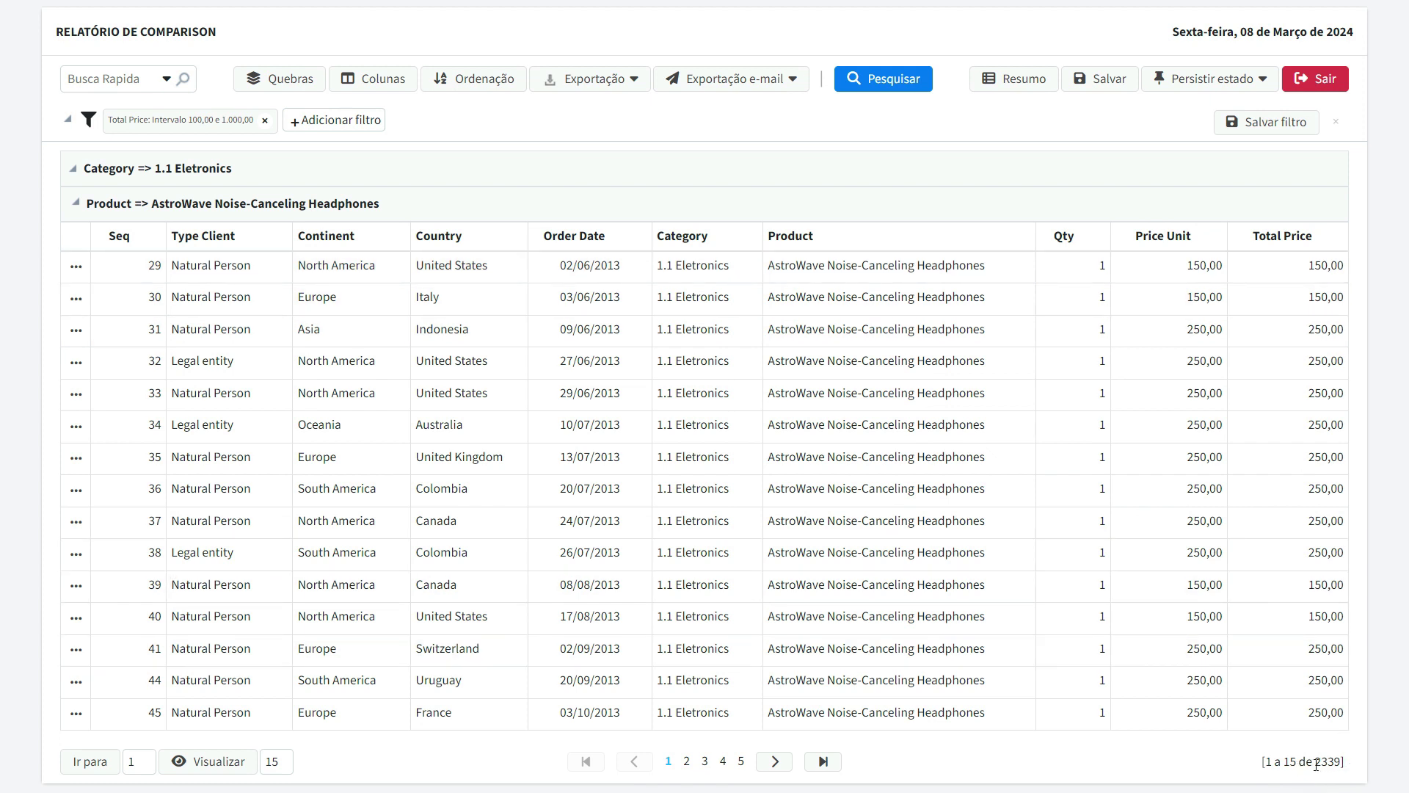
Check the report's record count, return to the bi_sc application's settings and expand Filtro Avançado
{"action": "left_click_drag", "start_coordinate": [1316, 764], "coordinate": [1346, 761]}
{"action": "left_click", "coordinate": [54, 31]}
{"action": "key", "text": "ctrl+shift+Tab"}
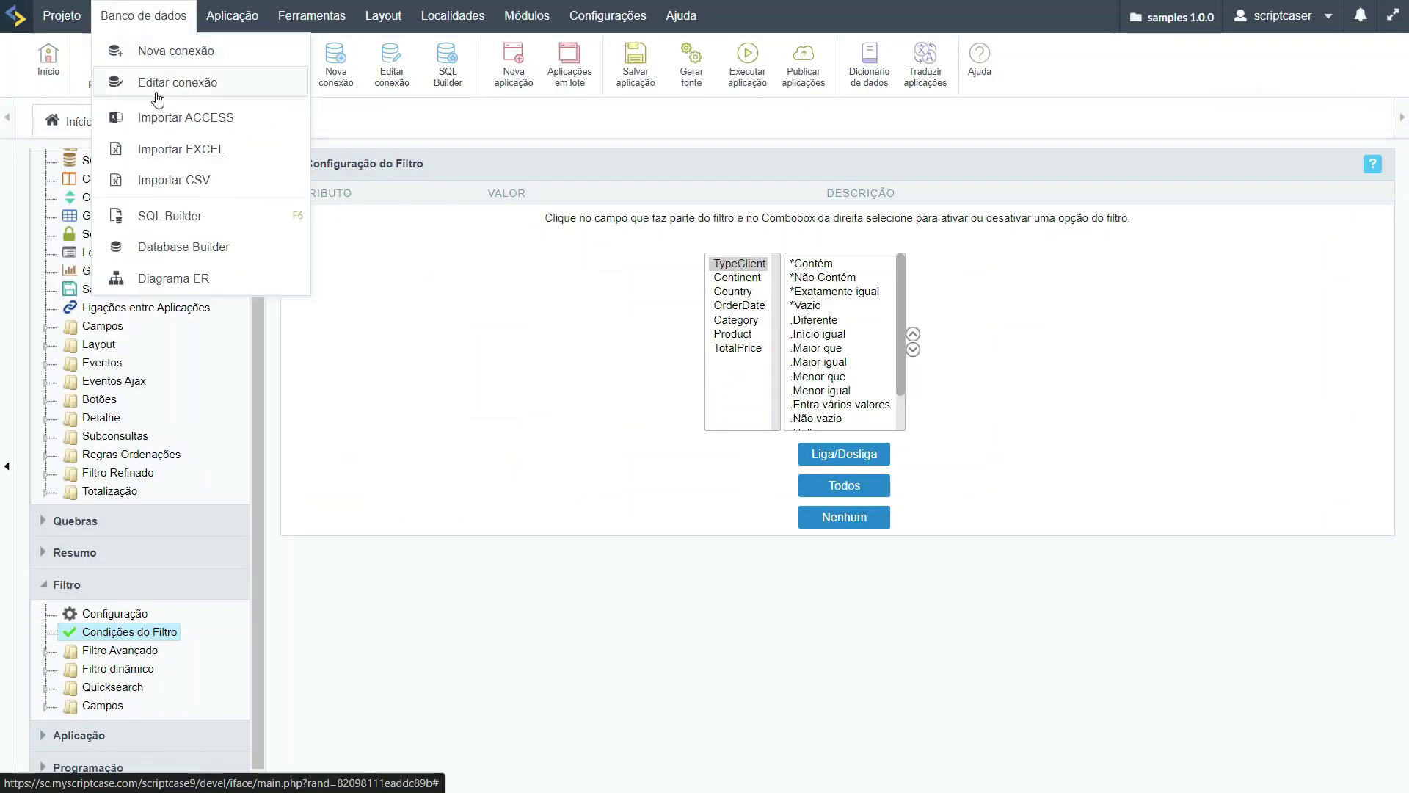
{"action": "left_click", "coordinate": [79, 653]}
{"action": "scroll", "coordinate": [207, 591], "scroll_direction": "down", "scroll_amount": 3}
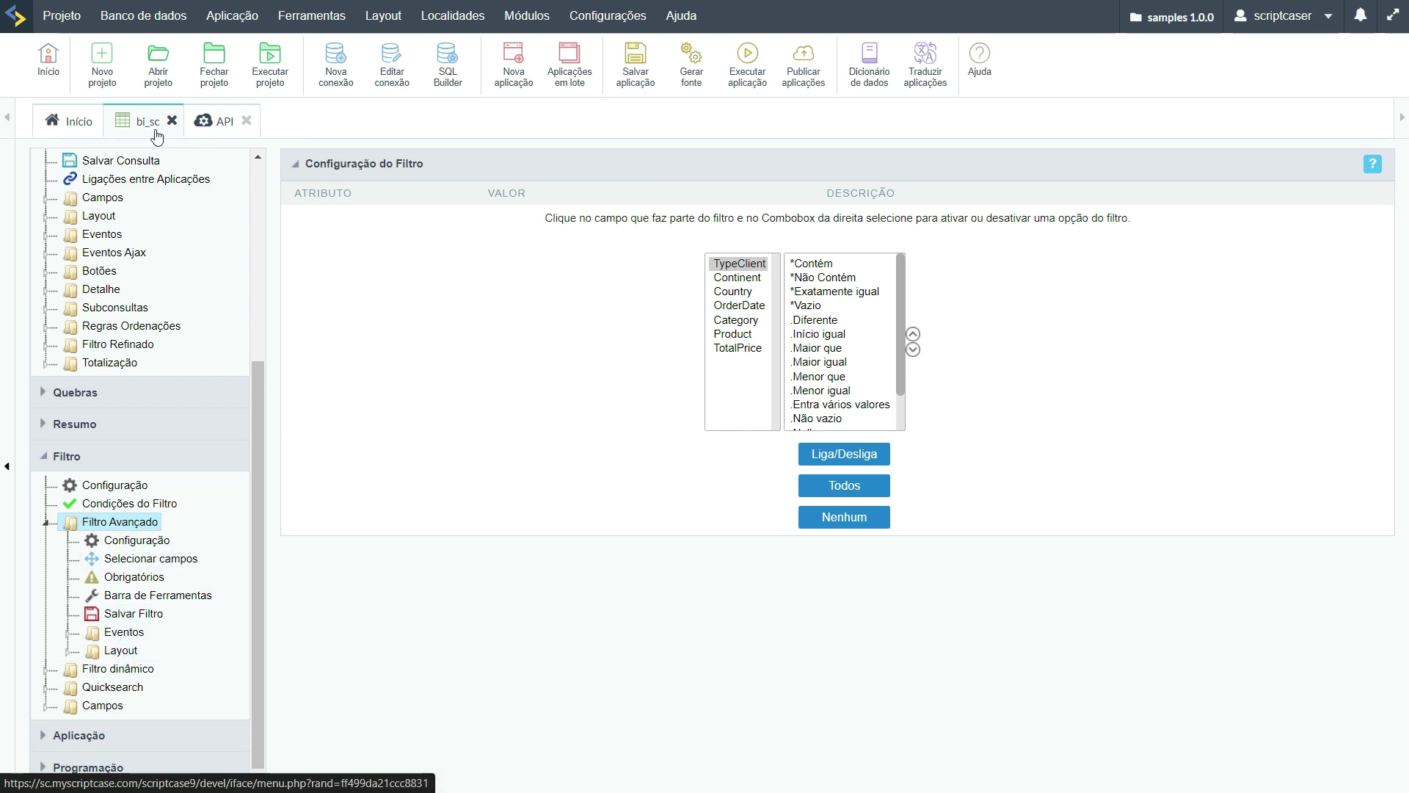
Go back to the running report, view its search form and leave the form again
{"action": "left_click", "coordinate": [759, 55]}
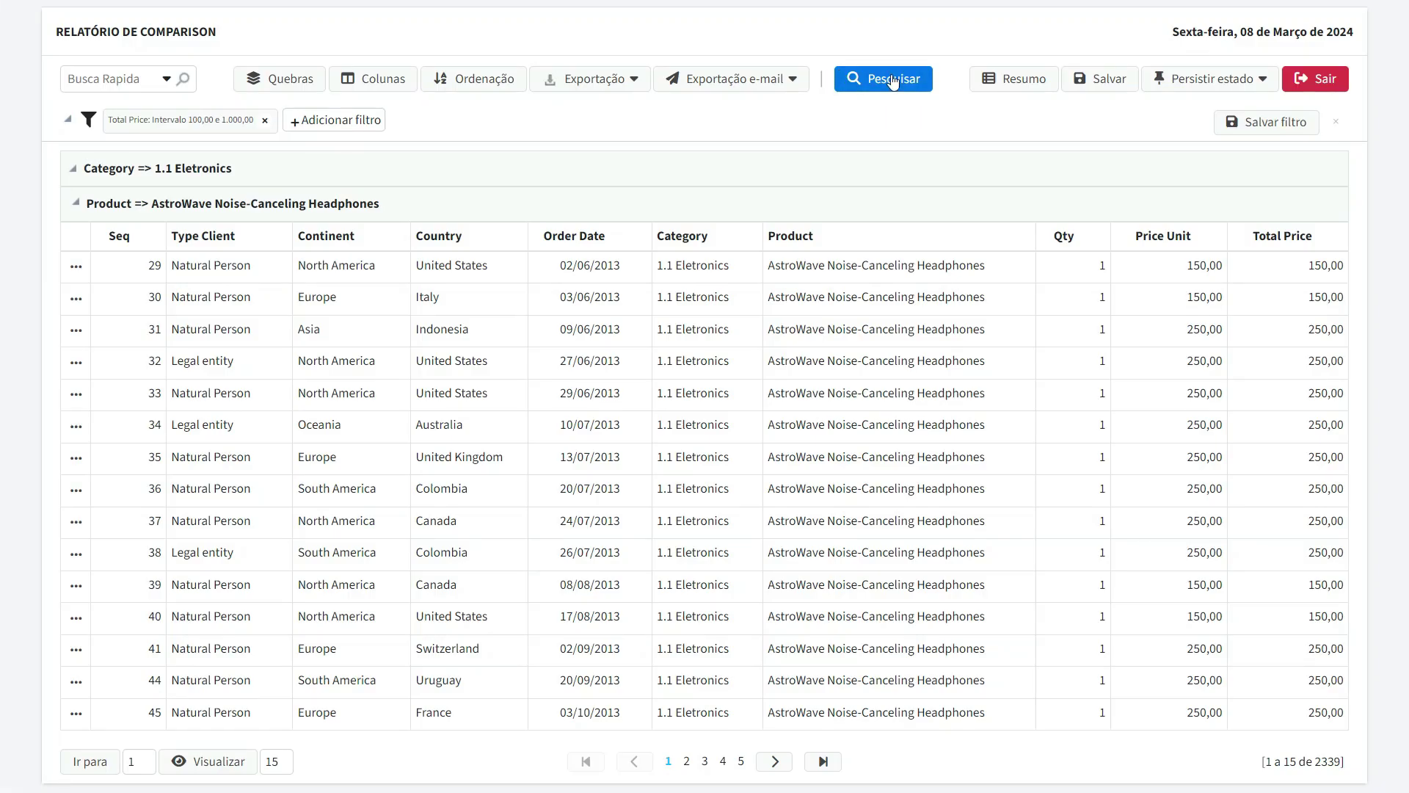
{"action": "left_click", "coordinate": [844, 79]}
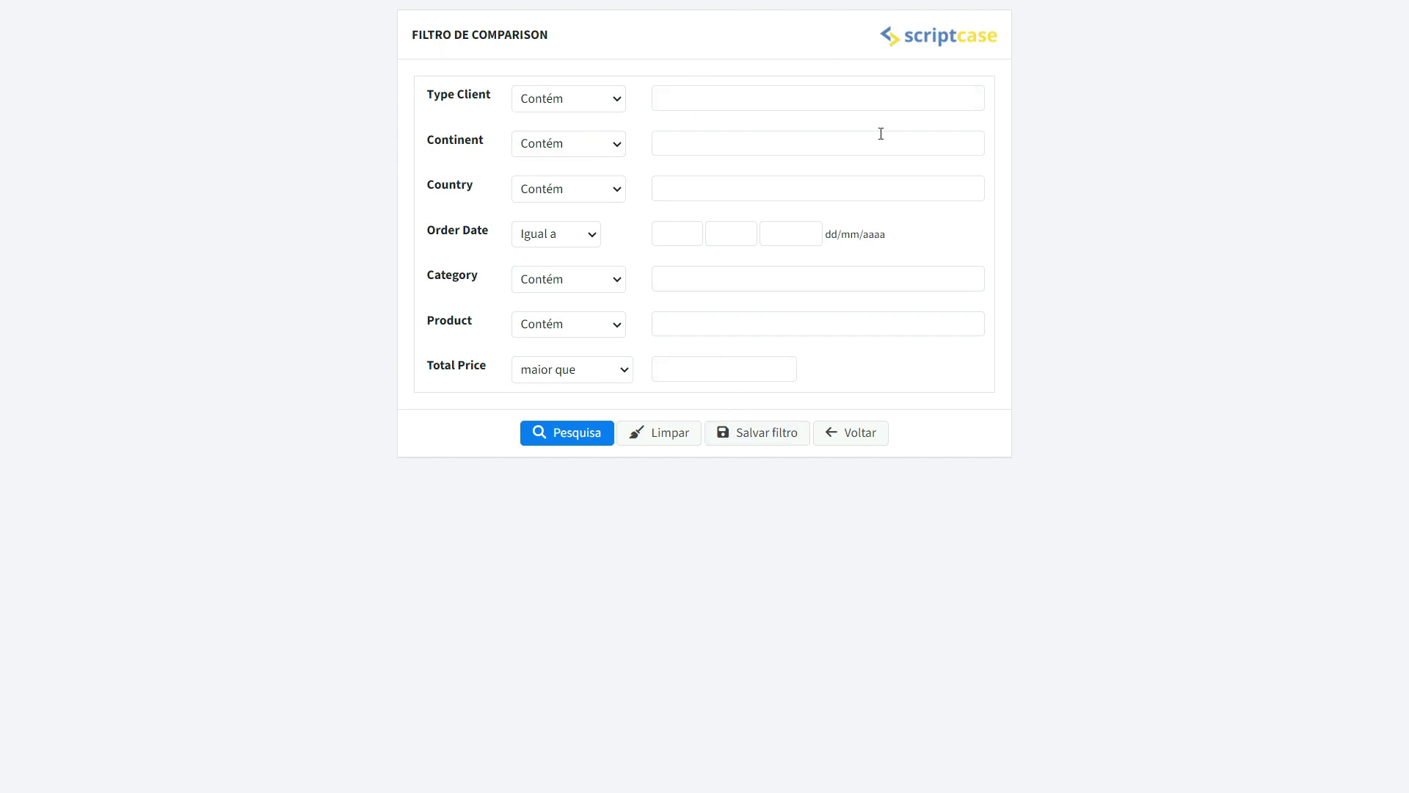
{"action": "left_click", "coordinate": [849, 436]}
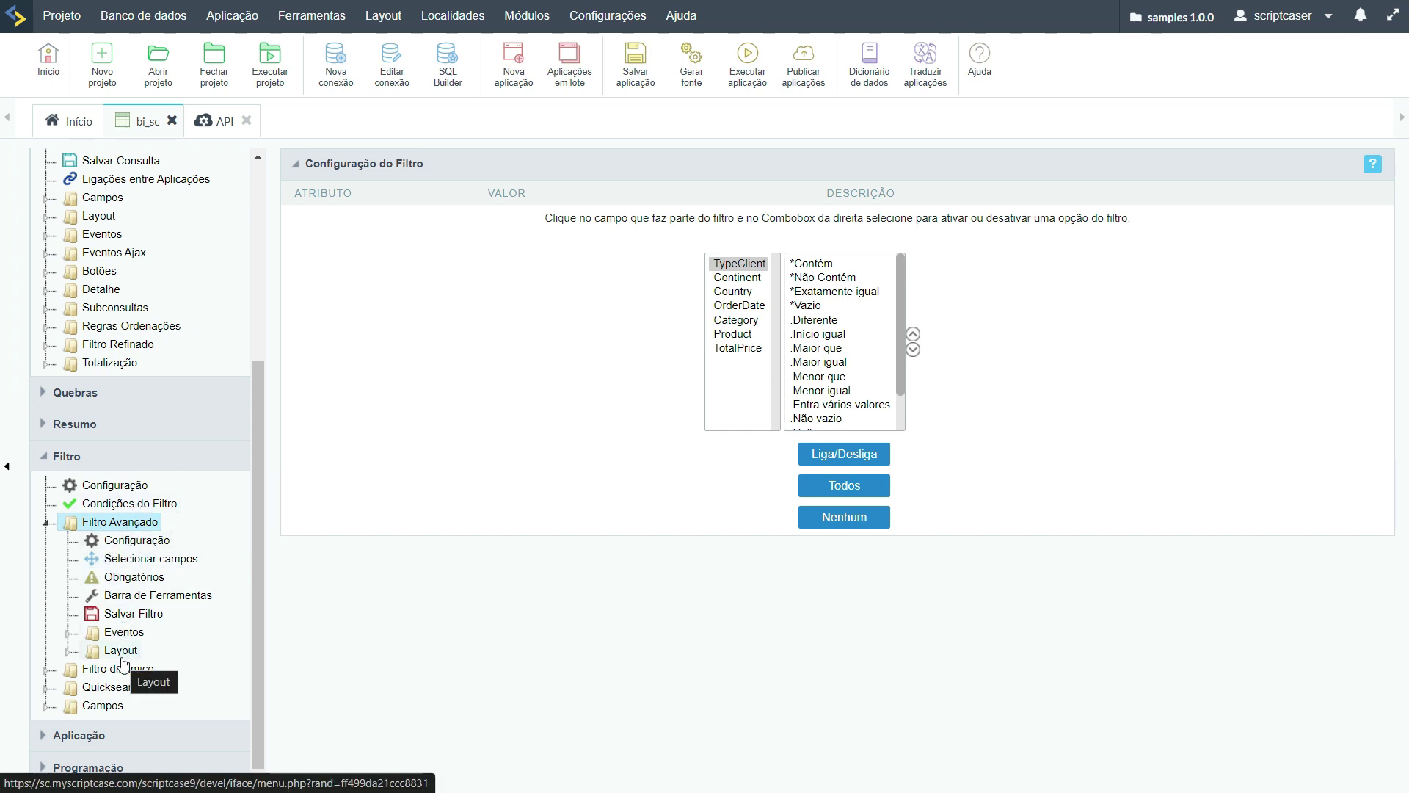
Open the Filtro Avançado configuration and view the choices for Use a tecla Enter para
{"action": "left_click", "coordinate": [122, 544]}
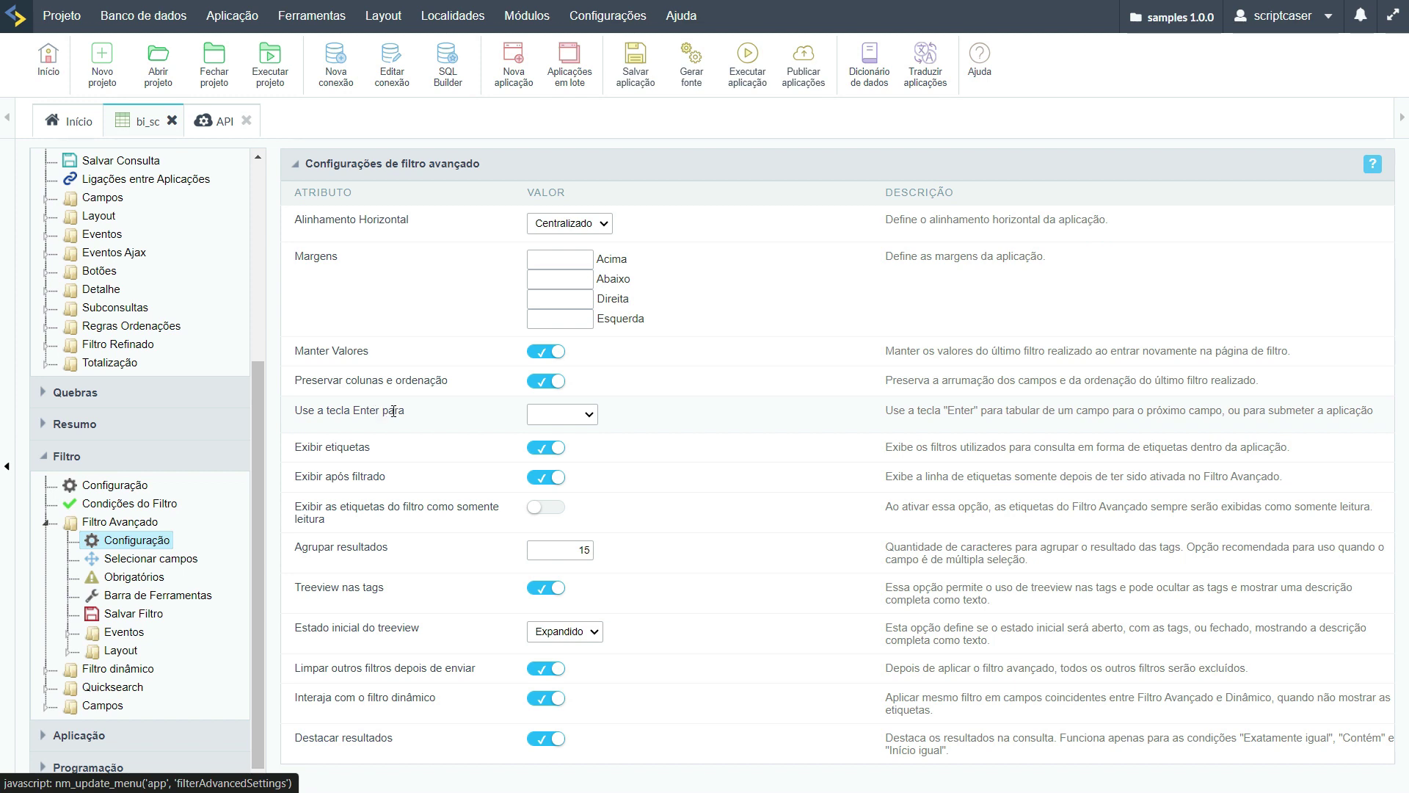
{"action": "left_click", "coordinate": [584, 414]}
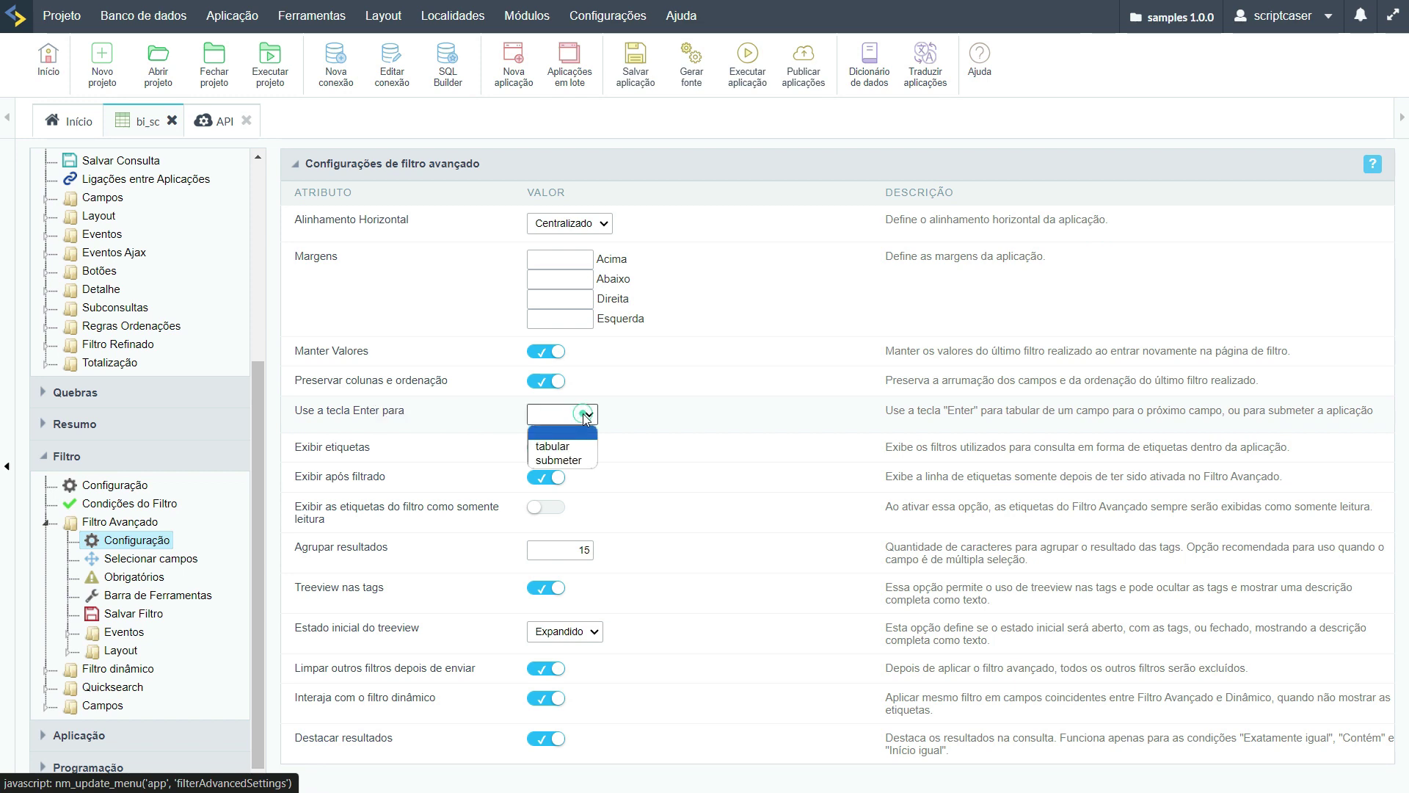
{"action": "left_click", "coordinate": [625, 415]}
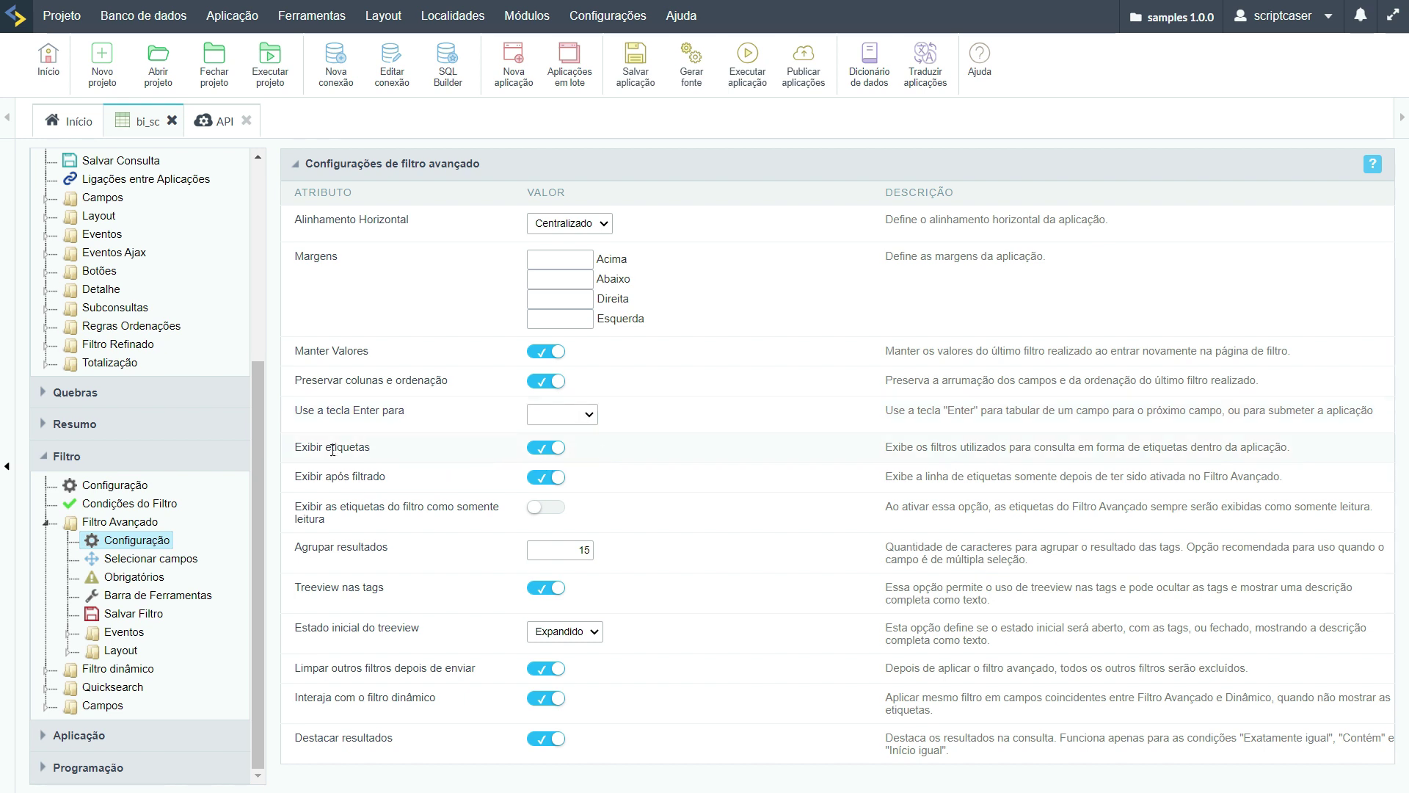
Disable Exibir após filtrado in the advanced filter configuration and run the application
{"action": "left_click_drag", "start_coordinate": [294, 449], "coordinate": [369, 449]}
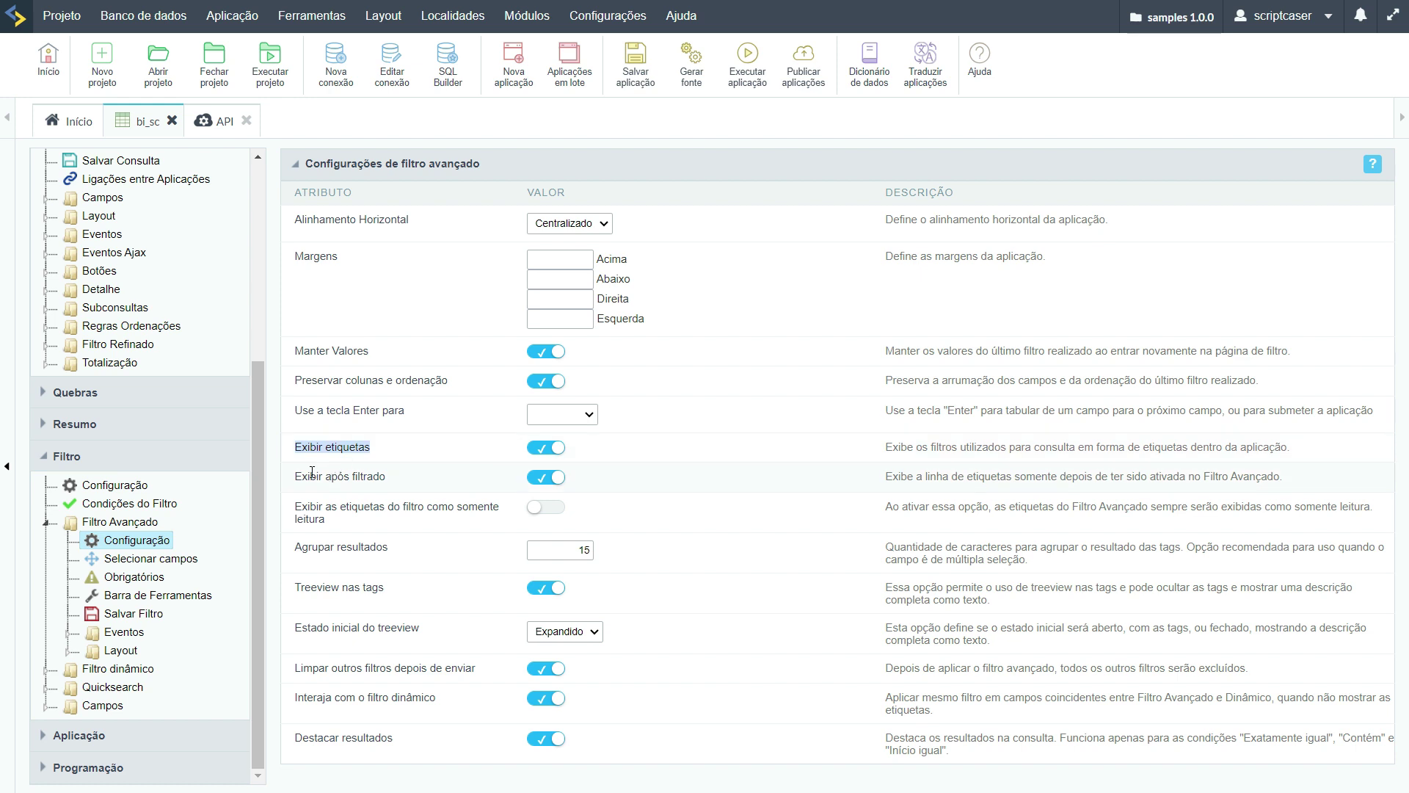
{"action": "left_click_drag", "start_coordinate": [295, 480], "coordinate": [387, 480]}
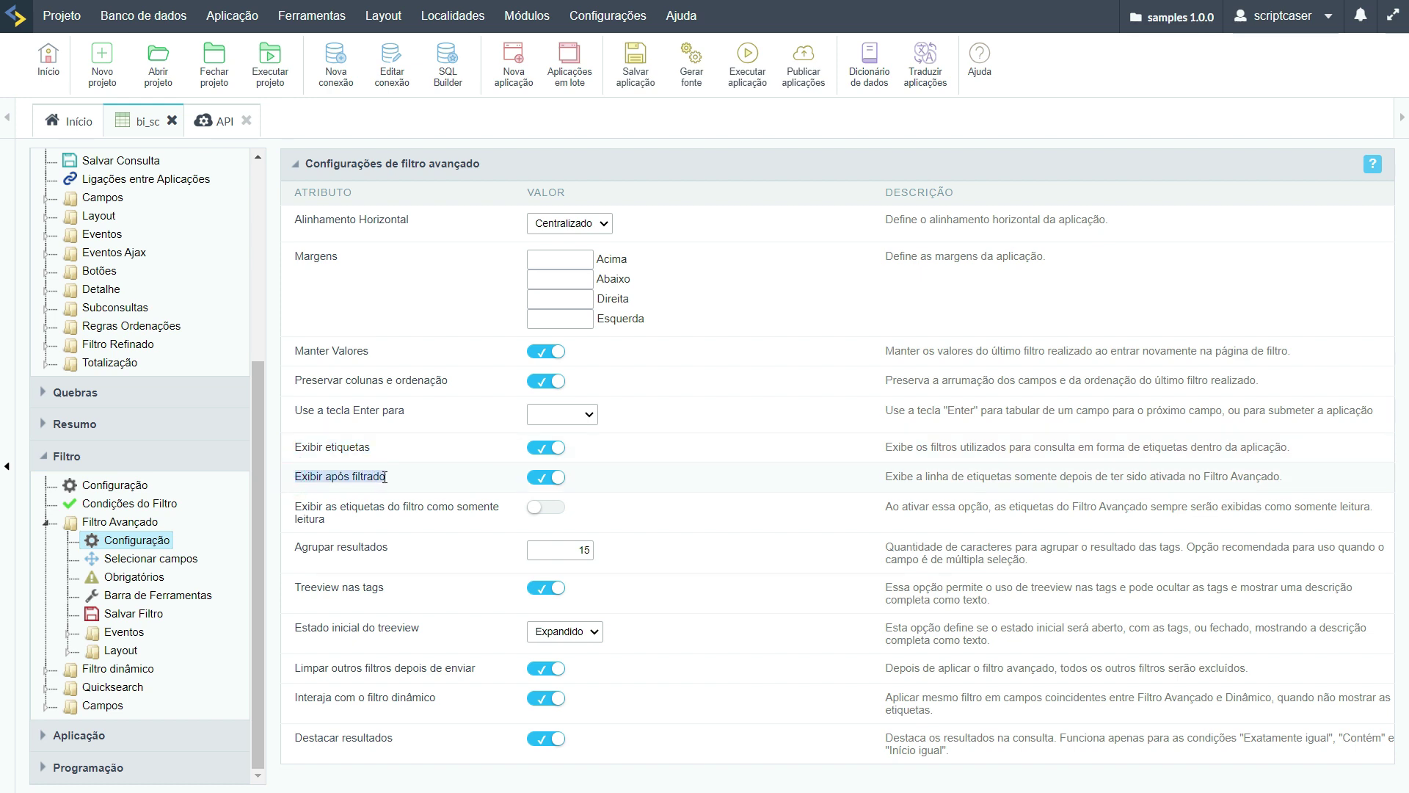
{"action": "left_click", "coordinate": [542, 479]}
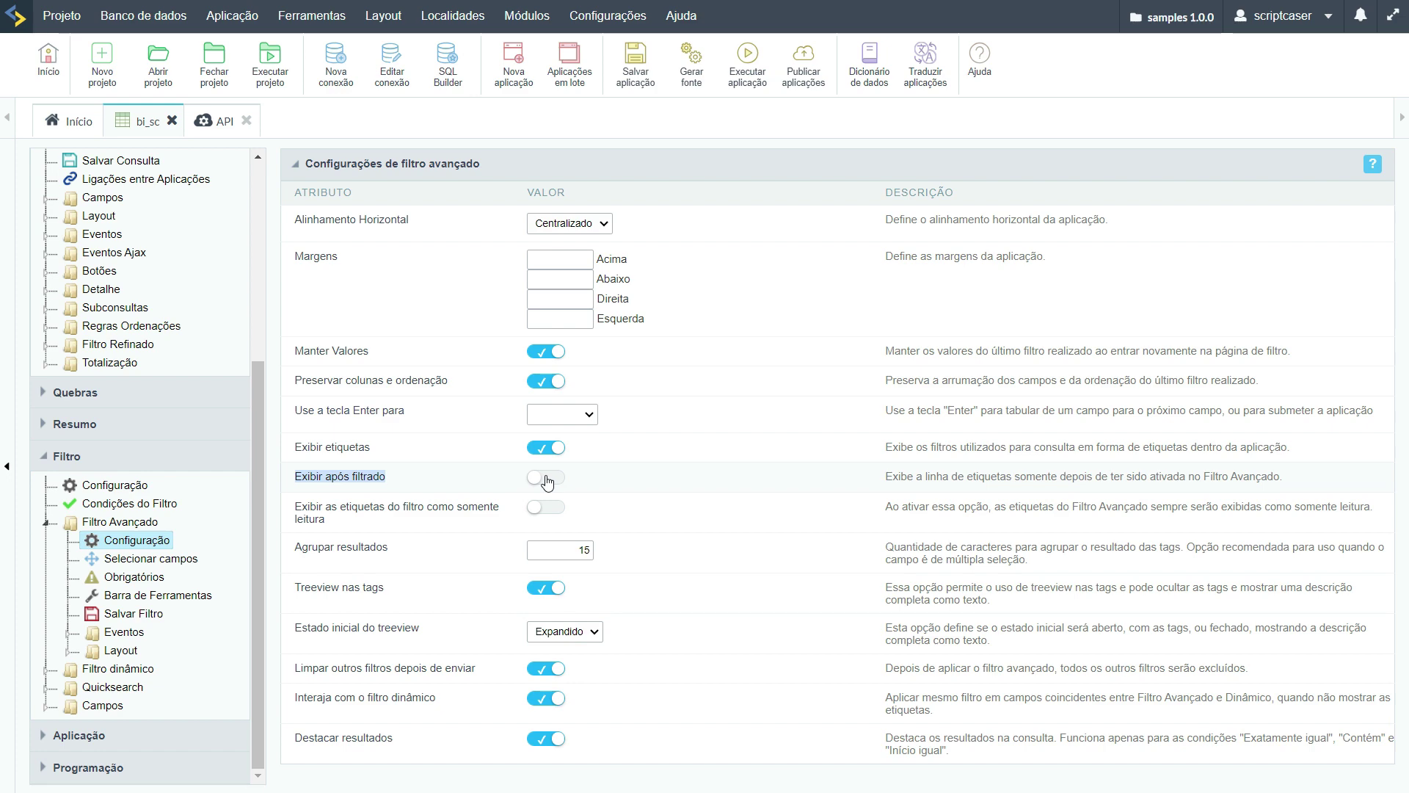
{"action": "left_click", "coordinate": [746, 65]}
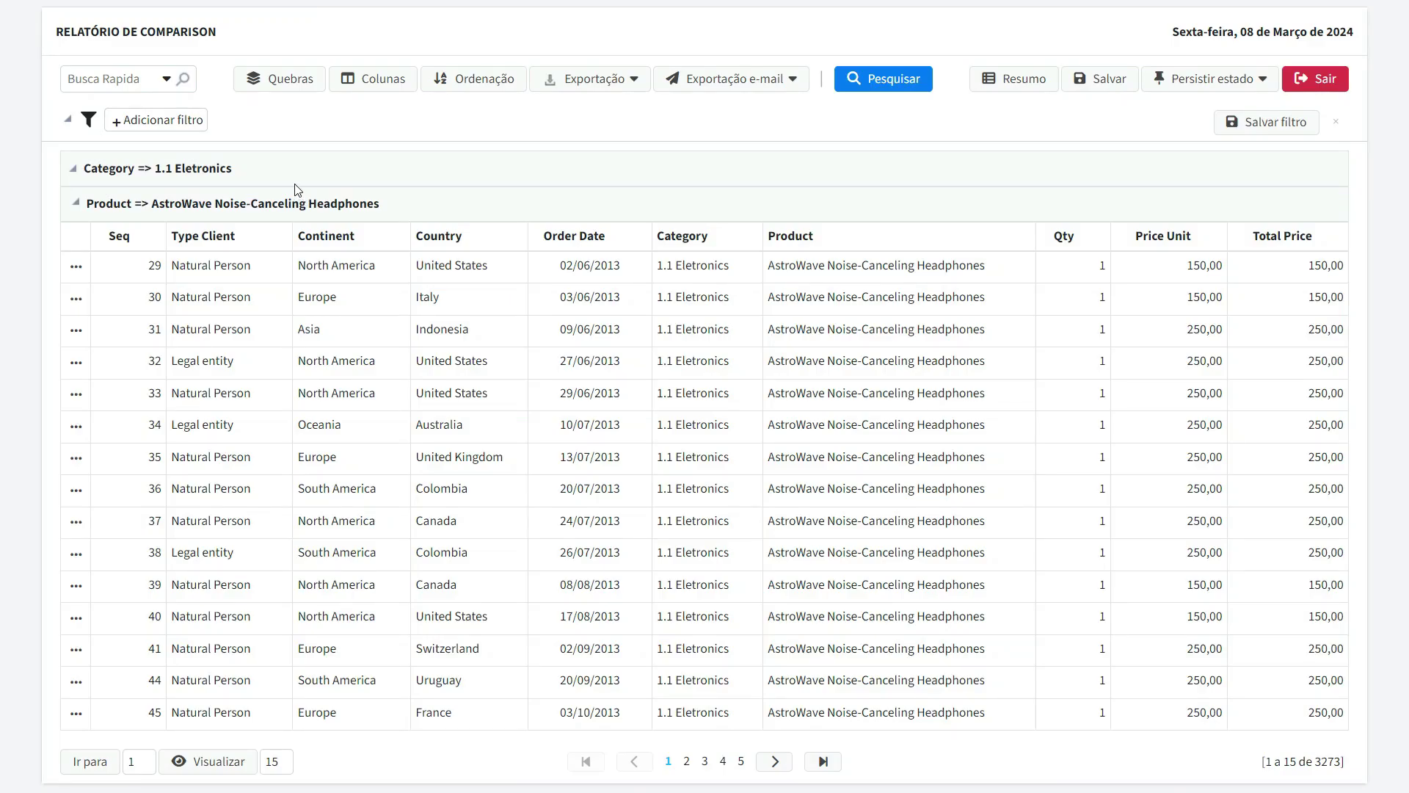
Try filtering the report by Category with Contém 2.4 Sports and Outdoors, and remove that filter again
{"action": "left_click", "coordinate": [121, 120]}
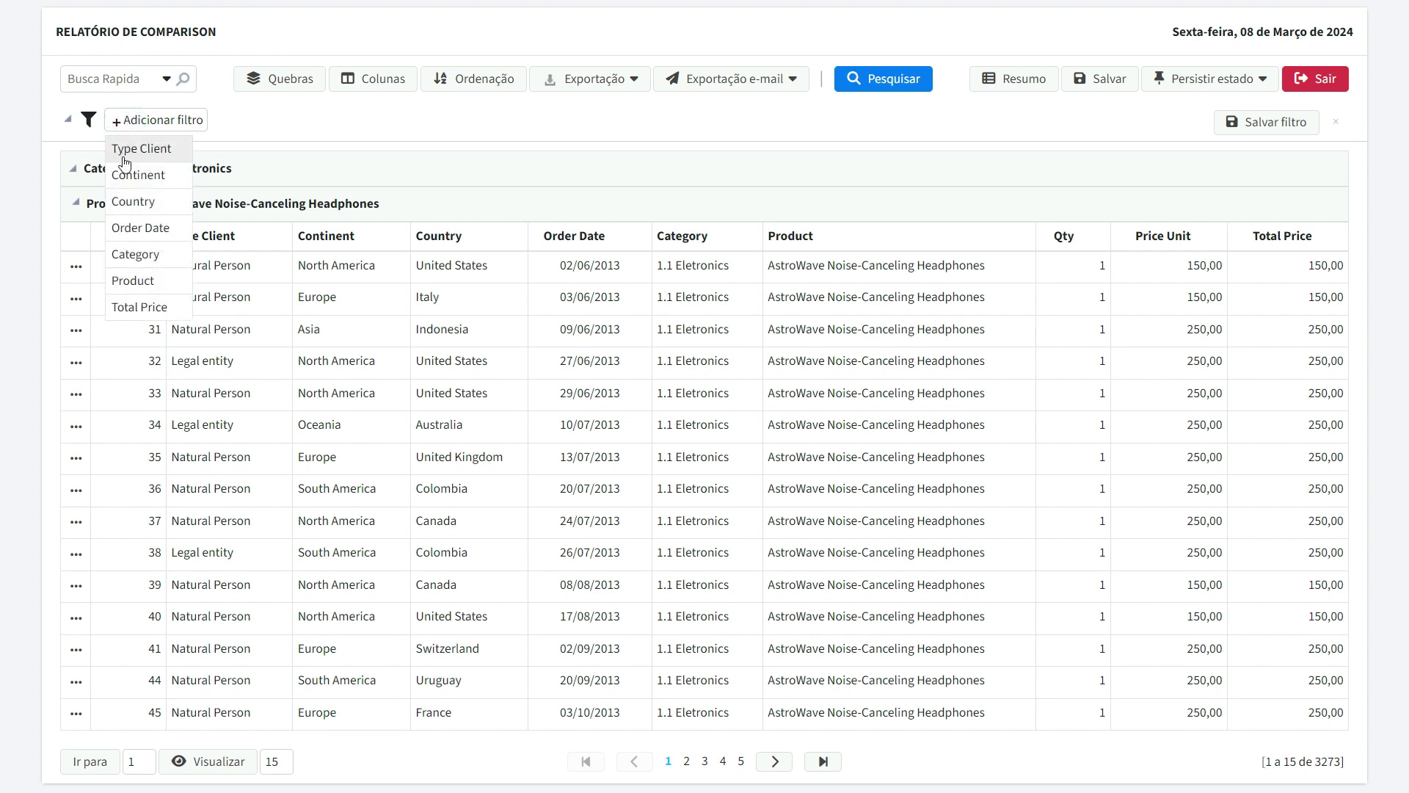
{"action": "left_click", "coordinate": [128, 254]}
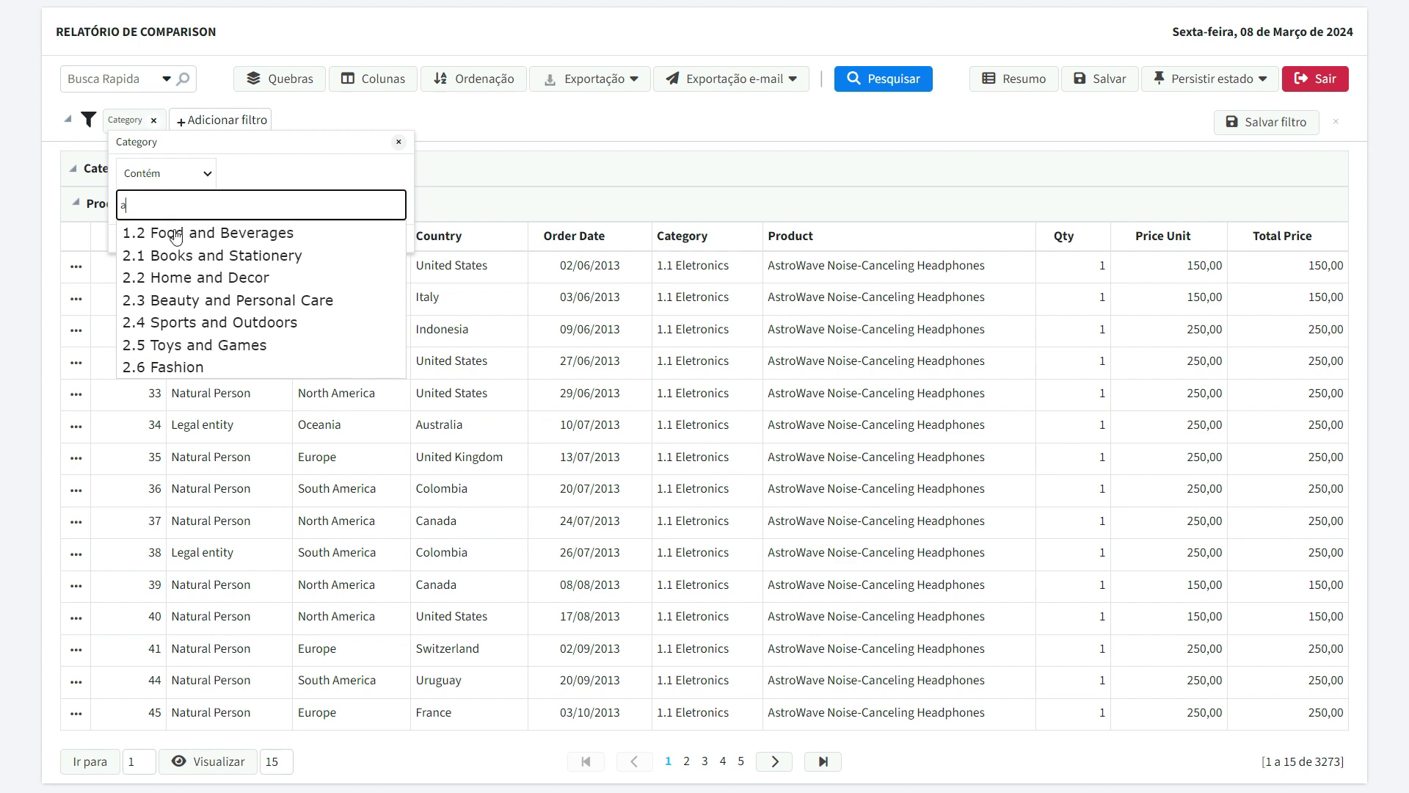
{"action": "left_click", "coordinate": [206, 322]}
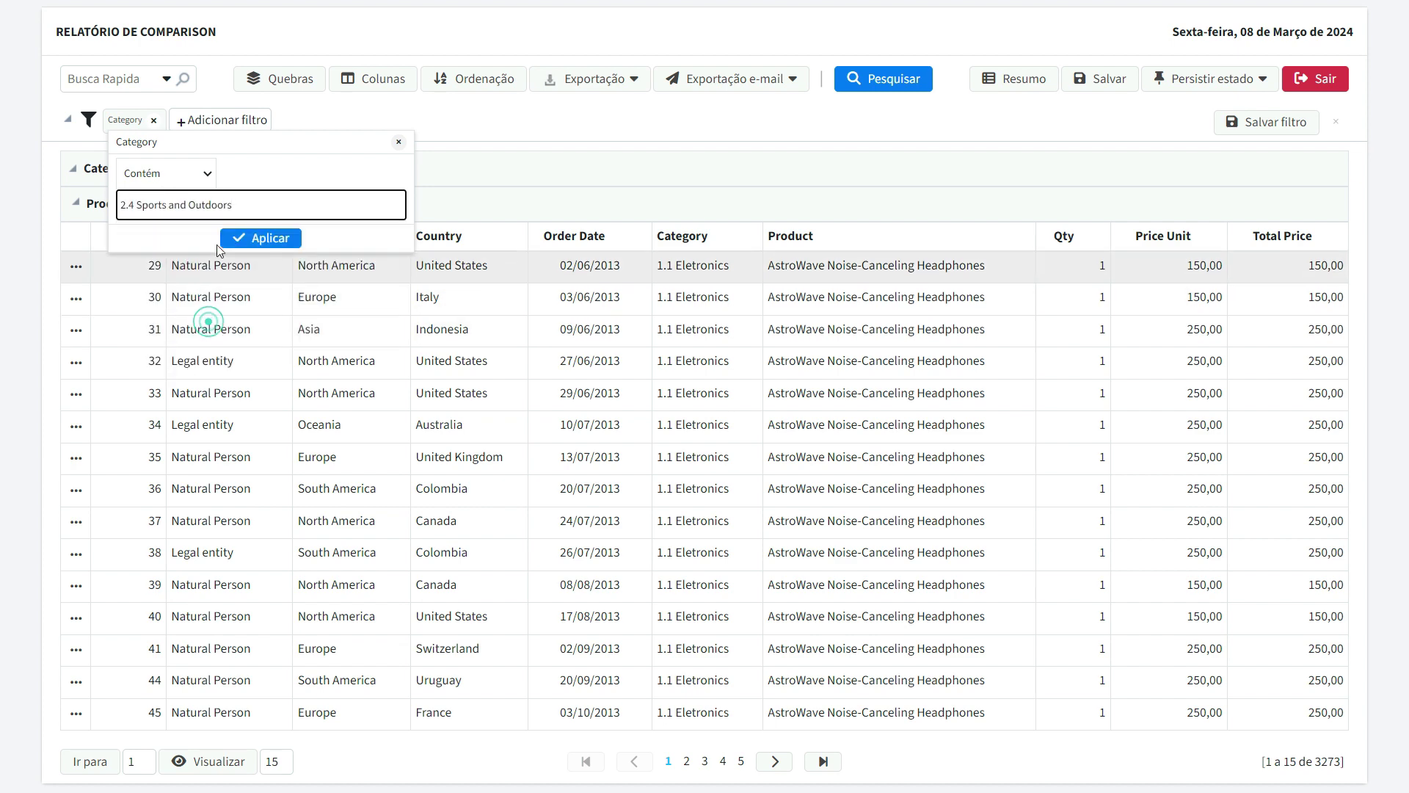
{"action": "left_click", "coordinate": [259, 239]}
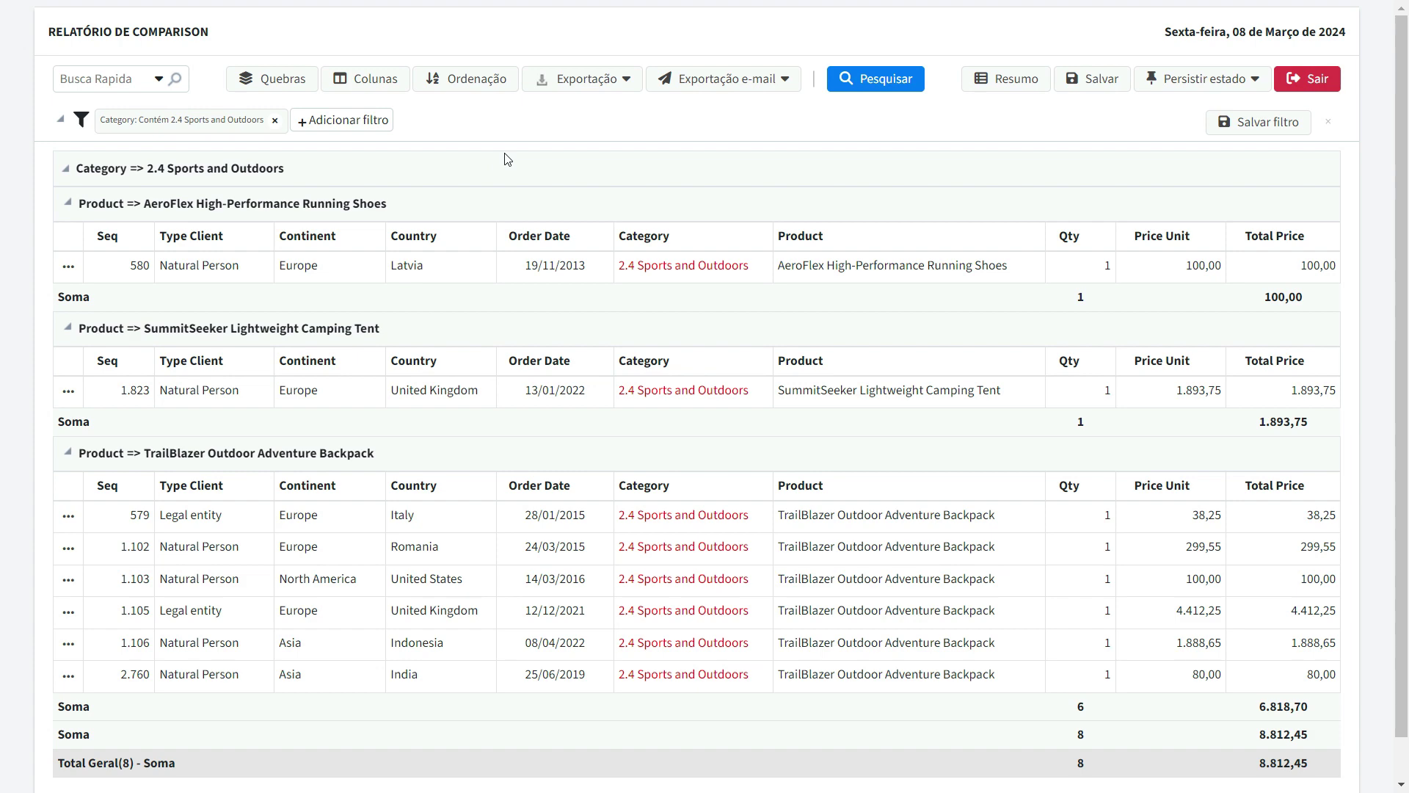
{"action": "left_click", "coordinate": [275, 120]}
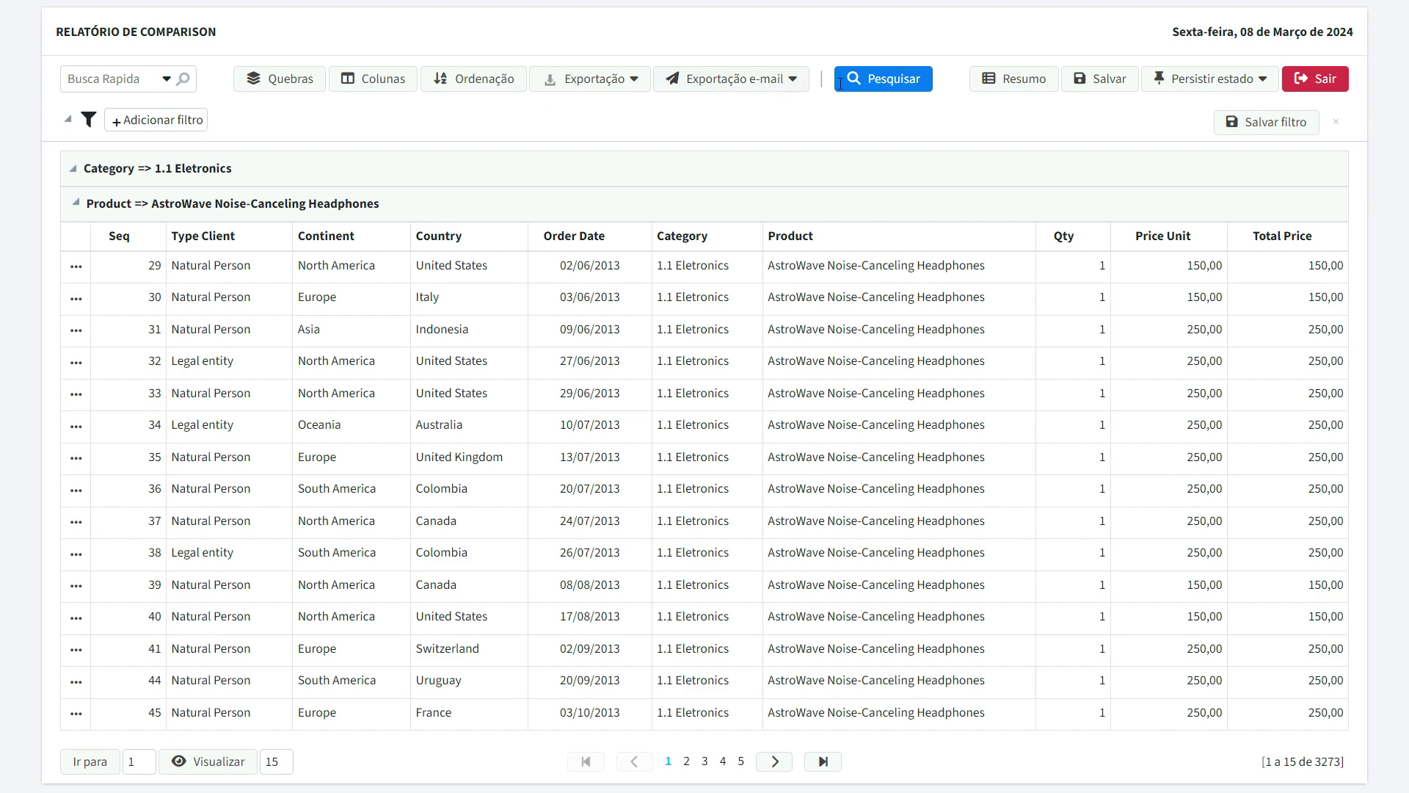
{"action": "left_click", "coordinate": [881, 81]}
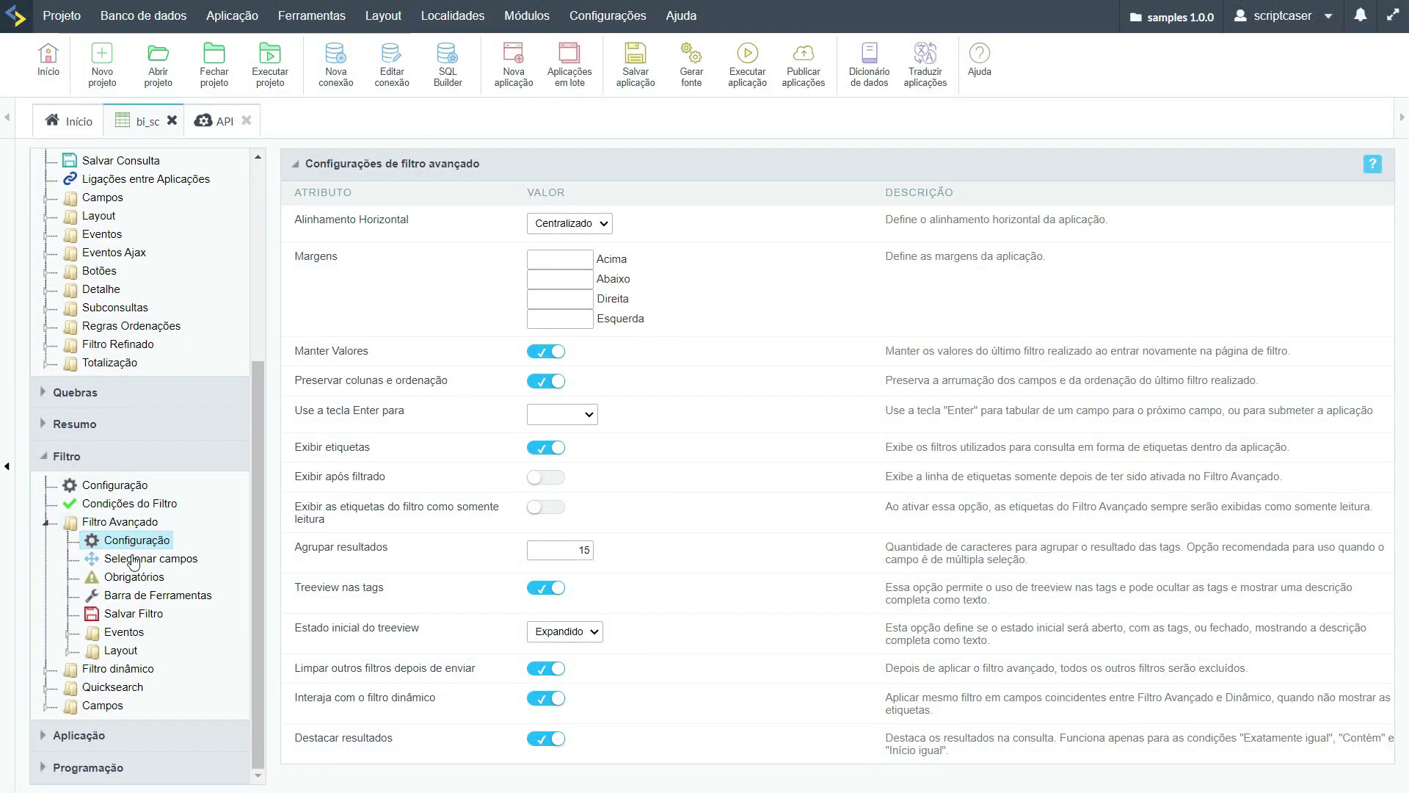
Remove Continent from the advanced filter's displayed fields and save the change while moving to the Obrigatórios settings
{"action": "left_click", "coordinate": [136, 559]}
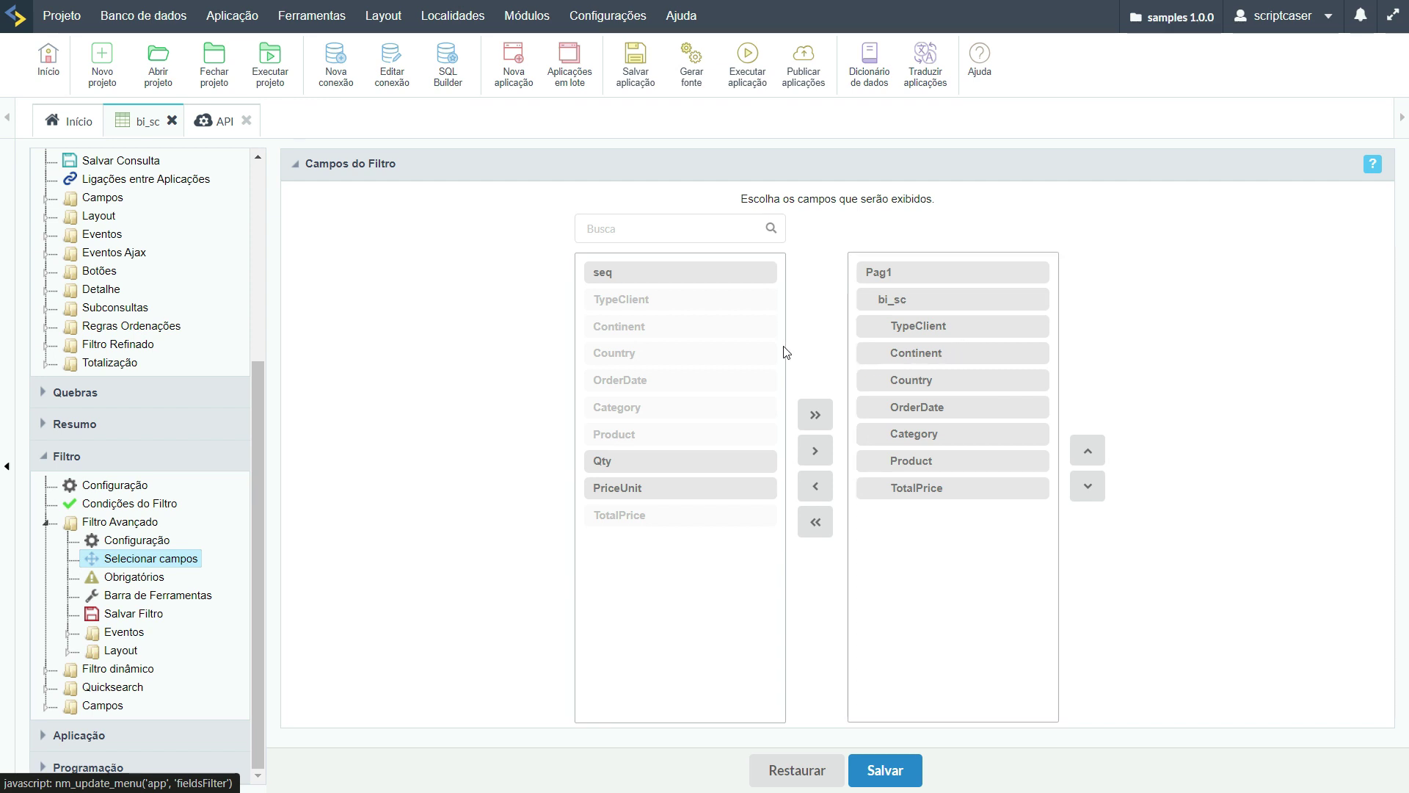
{"action": "left_click", "coordinate": [983, 354]}
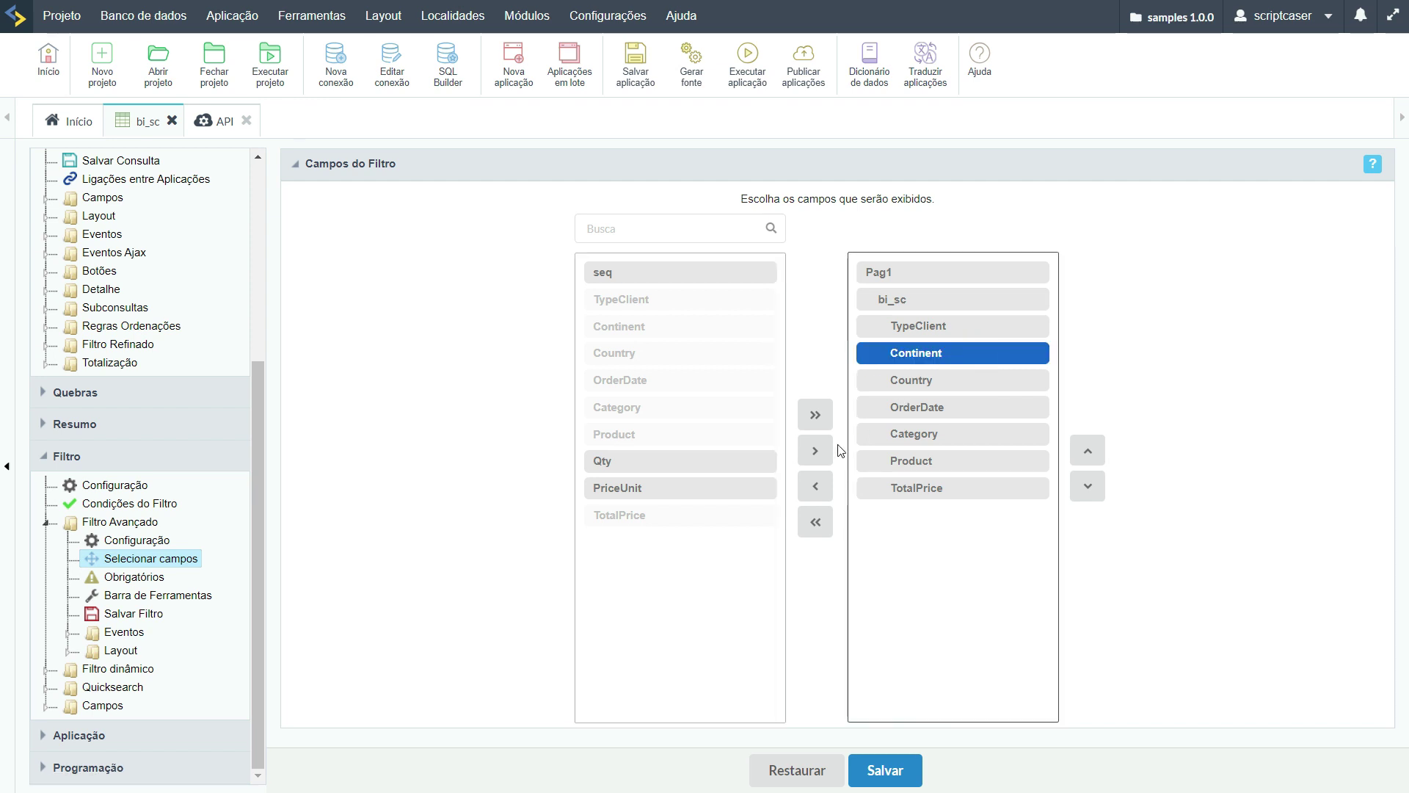
{"action": "left_click", "coordinate": [815, 484]}
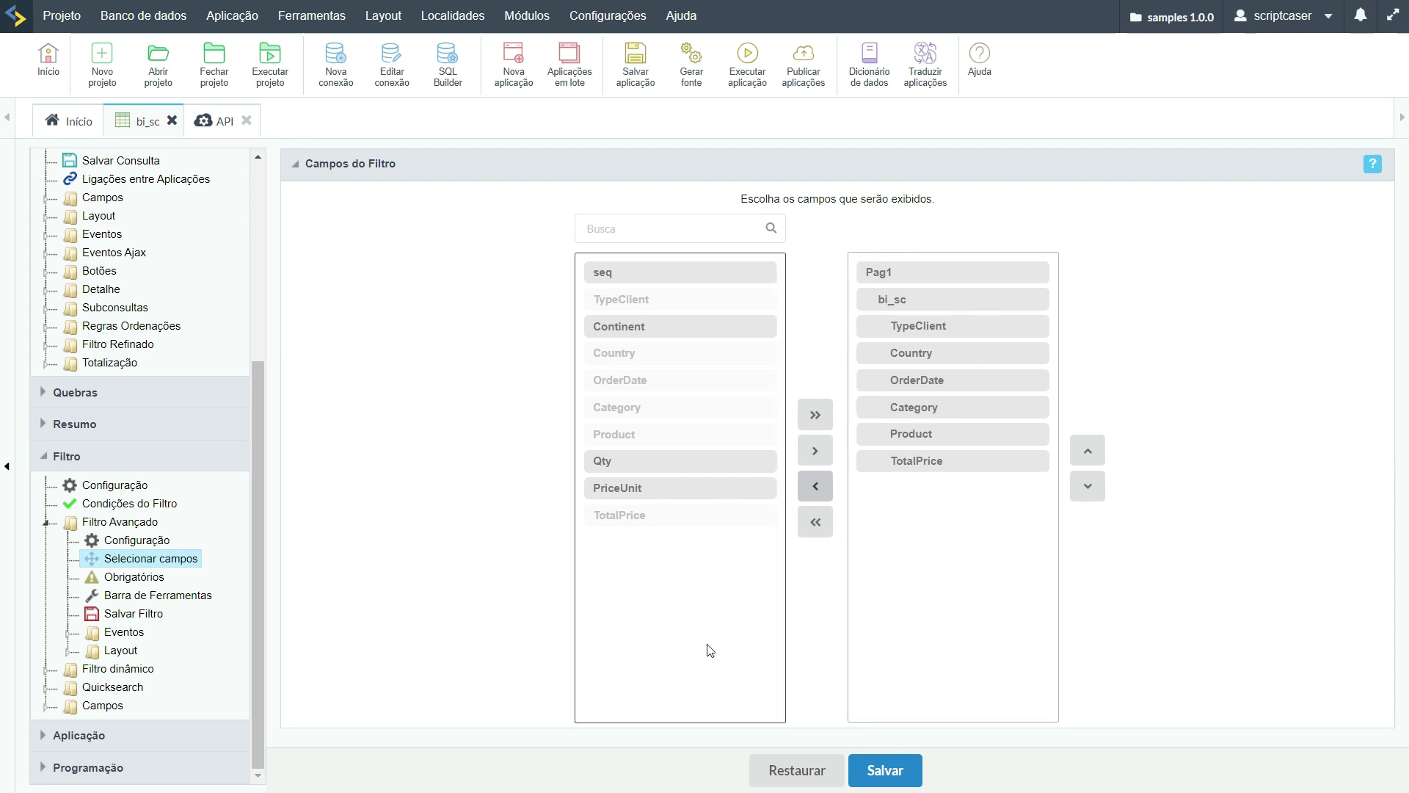
{"action": "left_click", "coordinate": [140, 577]}
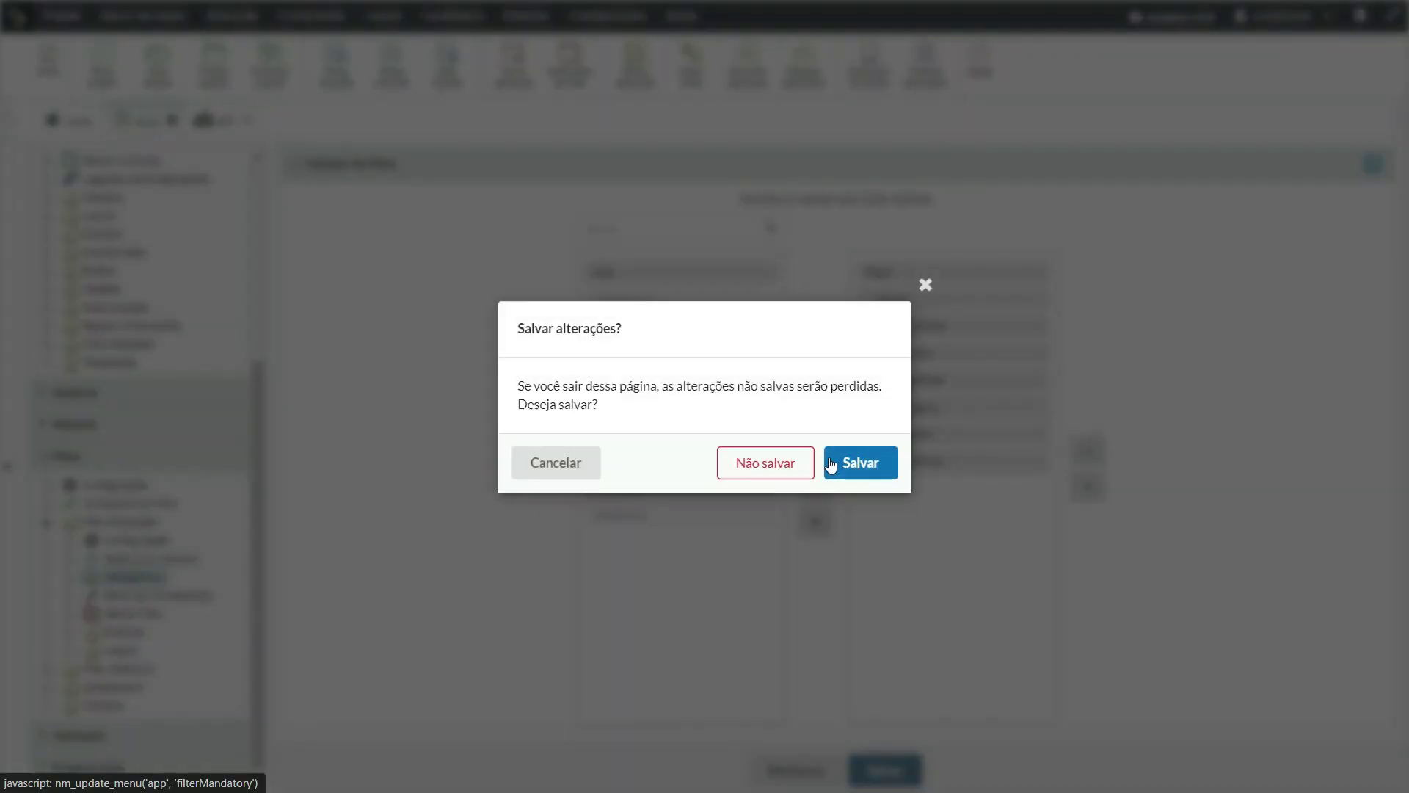
{"action": "left_click", "coordinate": [868, 461]}
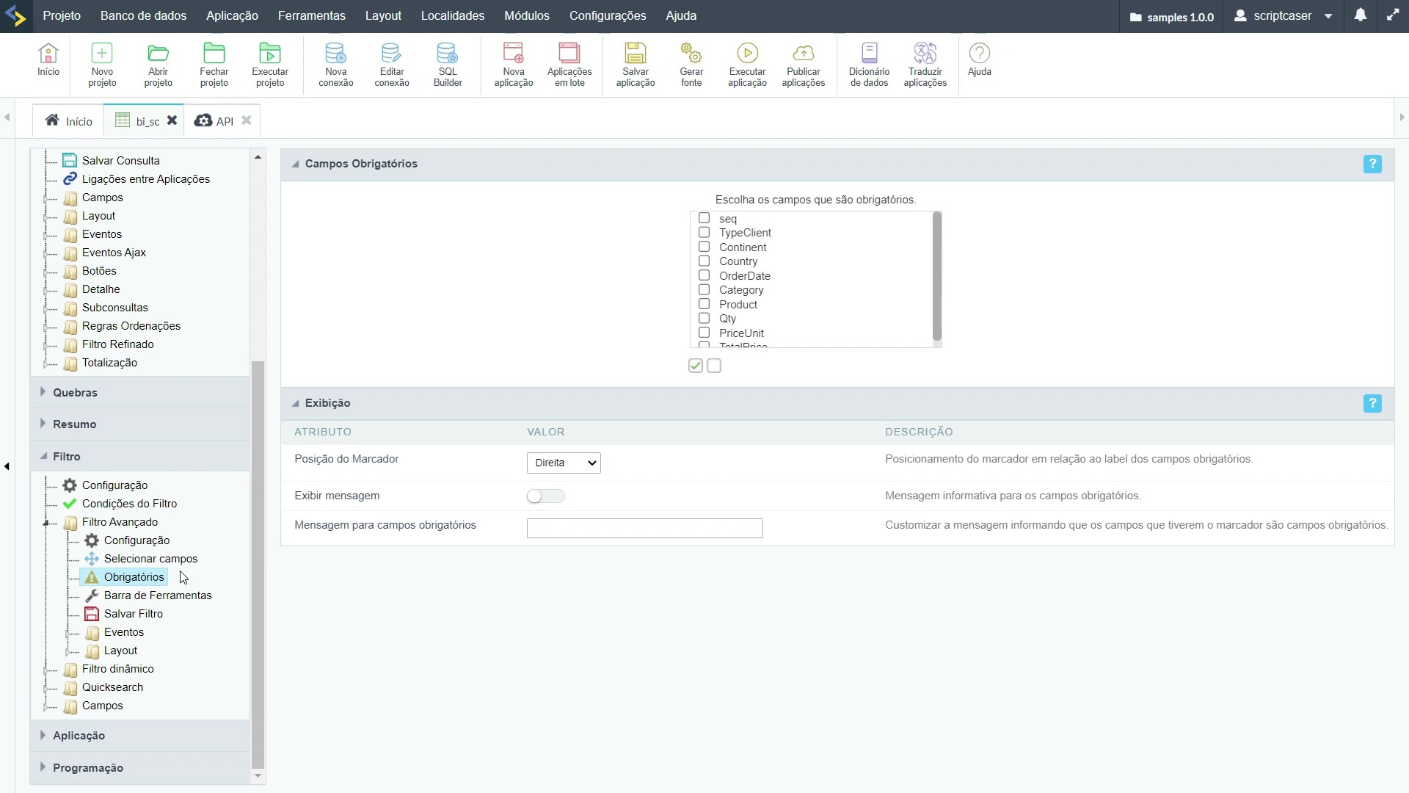
Examine the advanced filter's Barra de Ferramentas settings, Salvar Filtro options and available events
{"action": "left_click", "coordinate": [138, 600]}
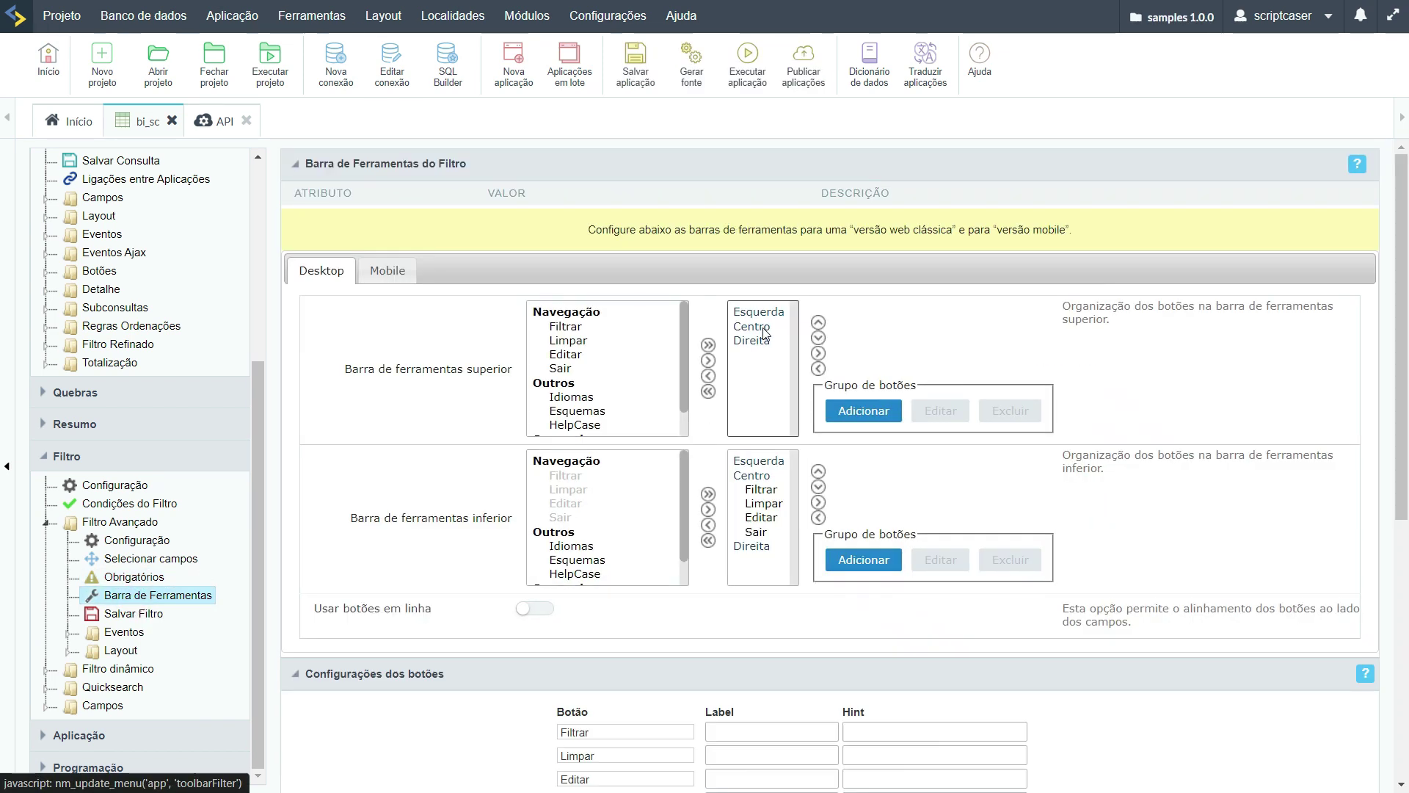
{"action": "scroll", "coordinate": [662, 446], "scroll_direction": "down", "scroll_amount": 6}
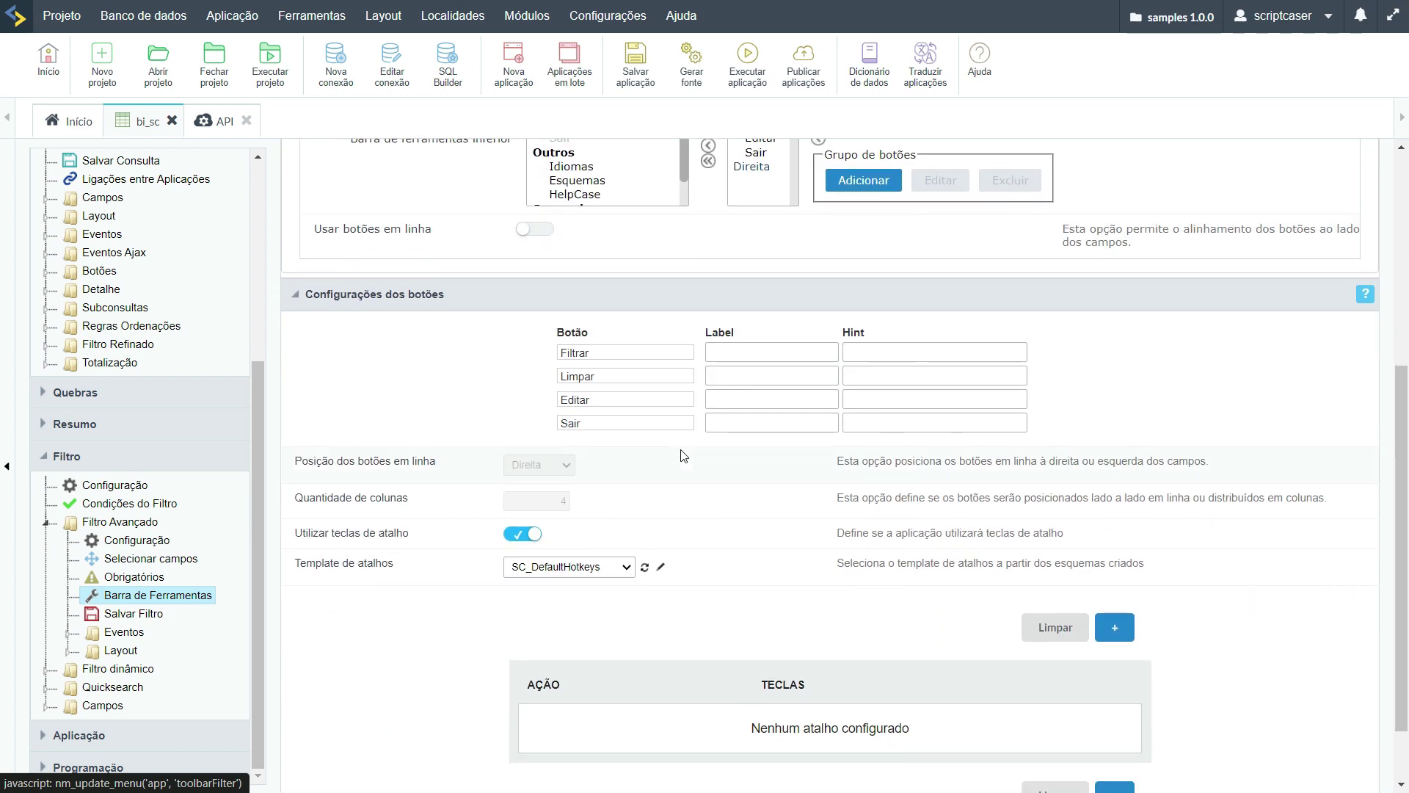
{"action": "left_click", "coordinate": [112, 615]}
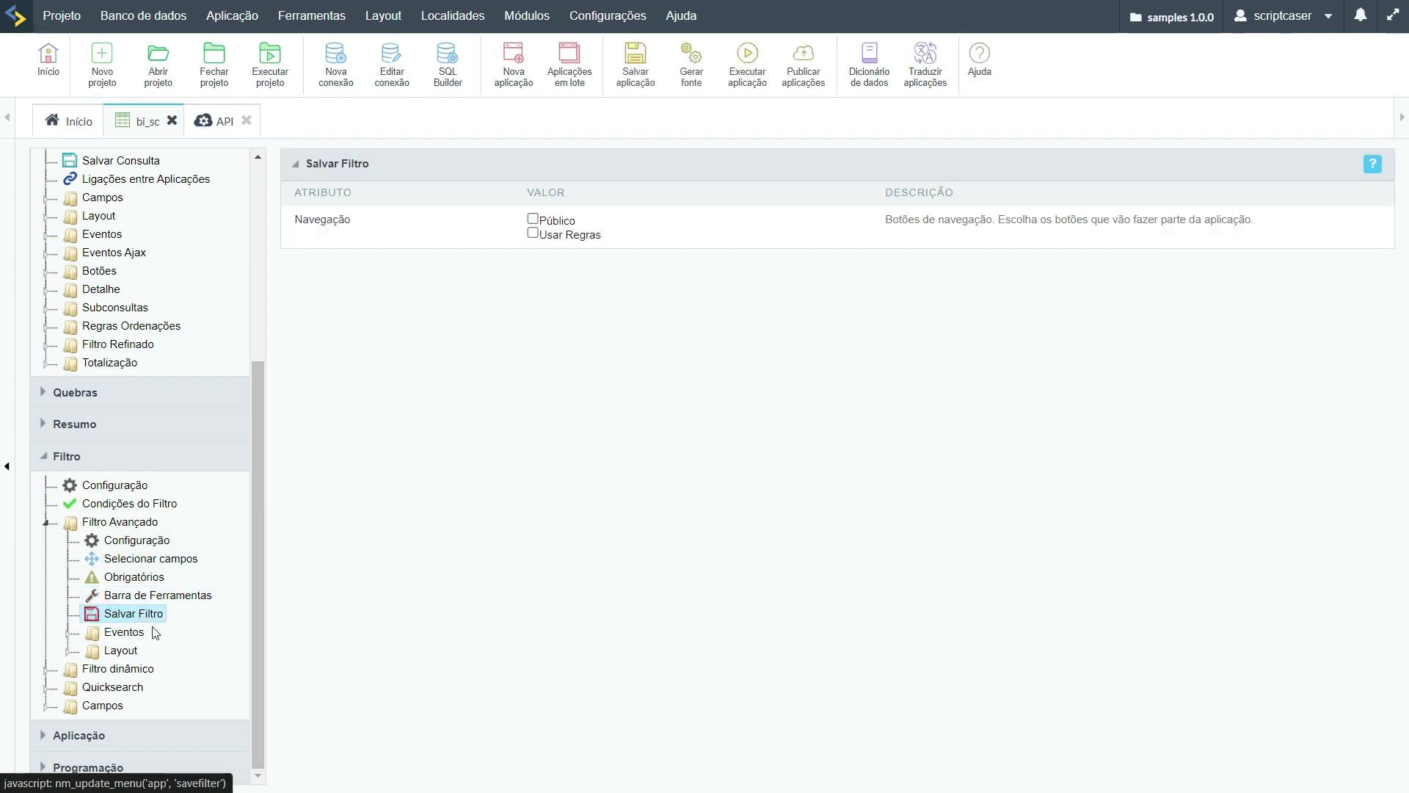
{"action": "left_click", "coordinate": [93, 635]}
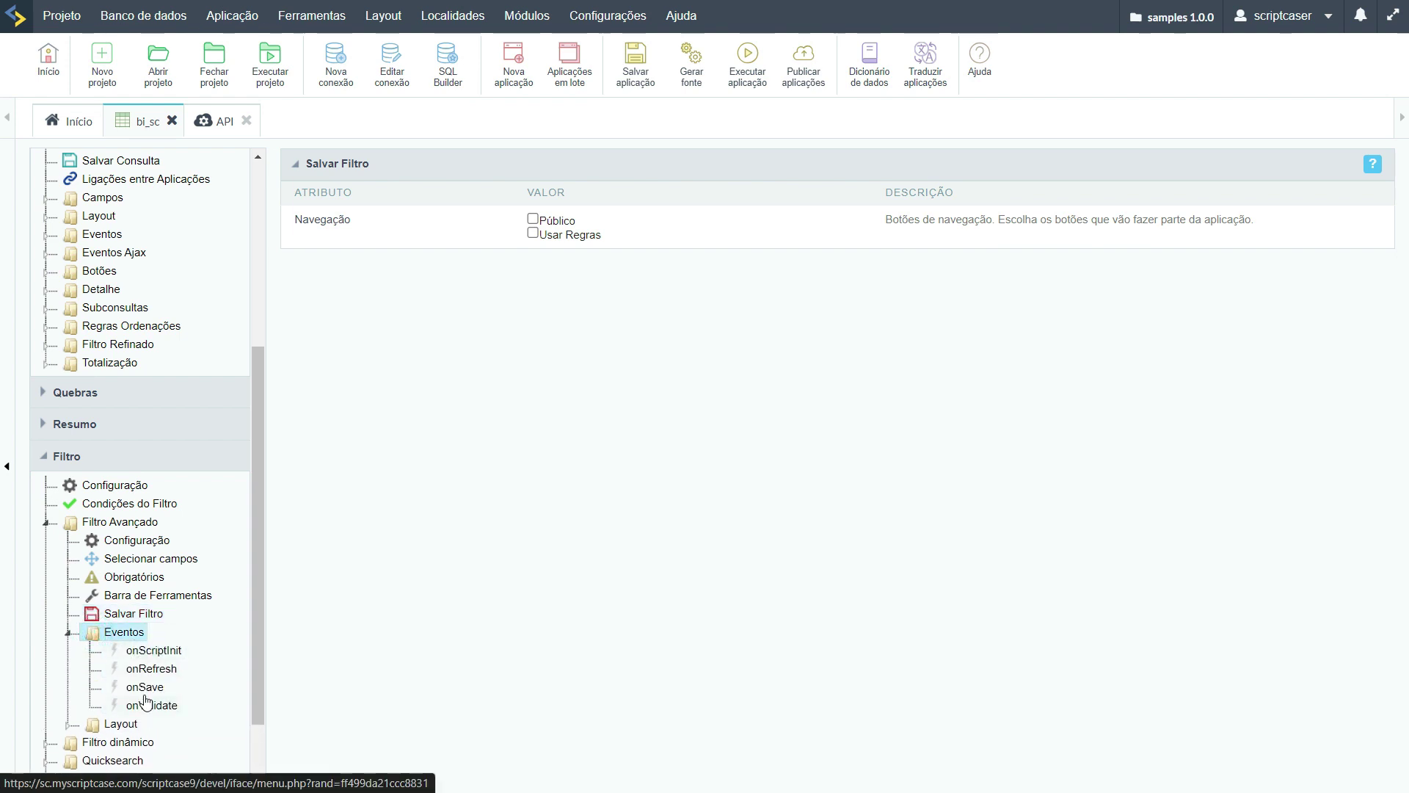
{"action": "scroll", "coordinate": [146, 655], "scroll_direction": "down", "scroll_amount": 1}
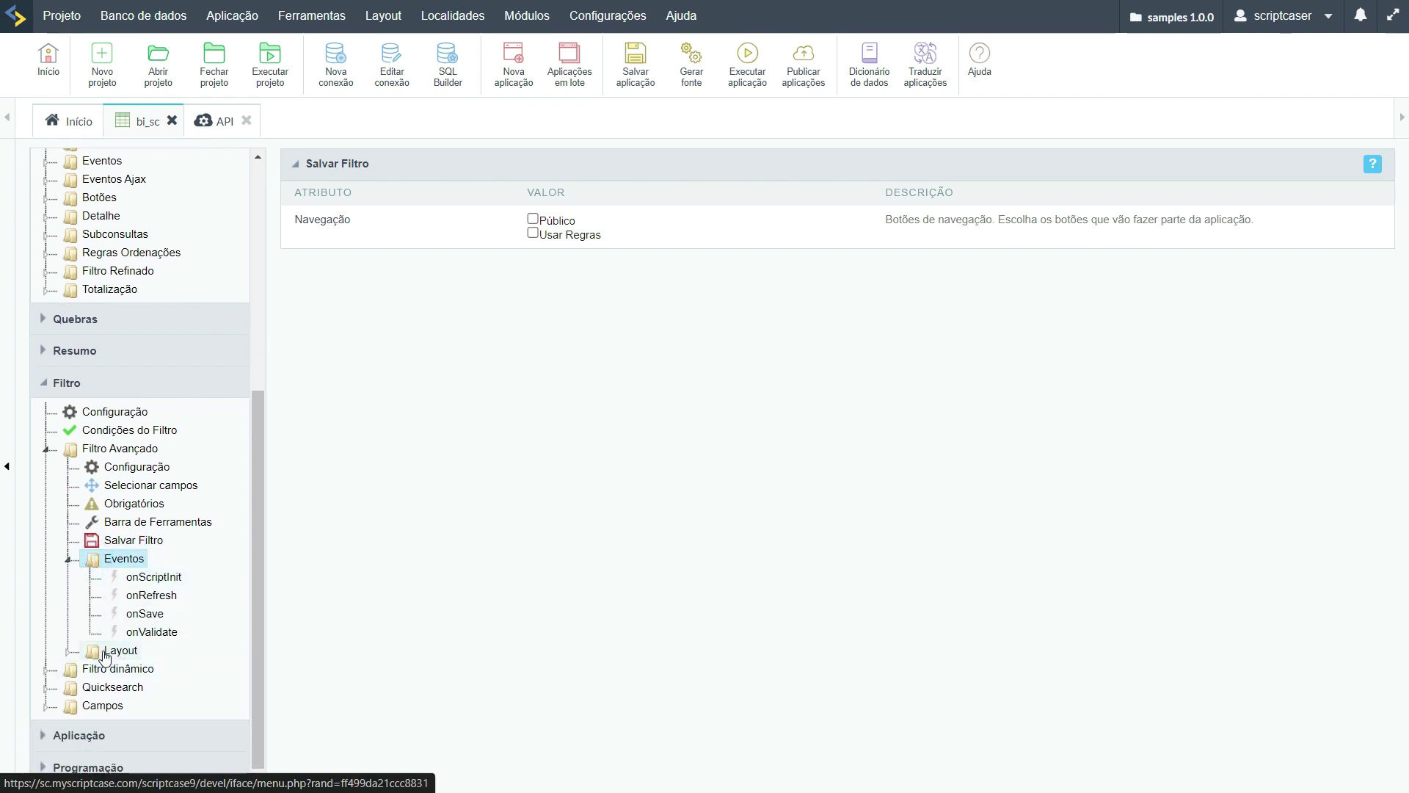
Examine the Blocos and Visualização layout settings of the advanced filter
{"action": "left_click", "coordinate": [113, 652]}
{"action": "scroll", "coordinate": [114, 653], "scroll_direction": "down", "scroll_amount": 1}
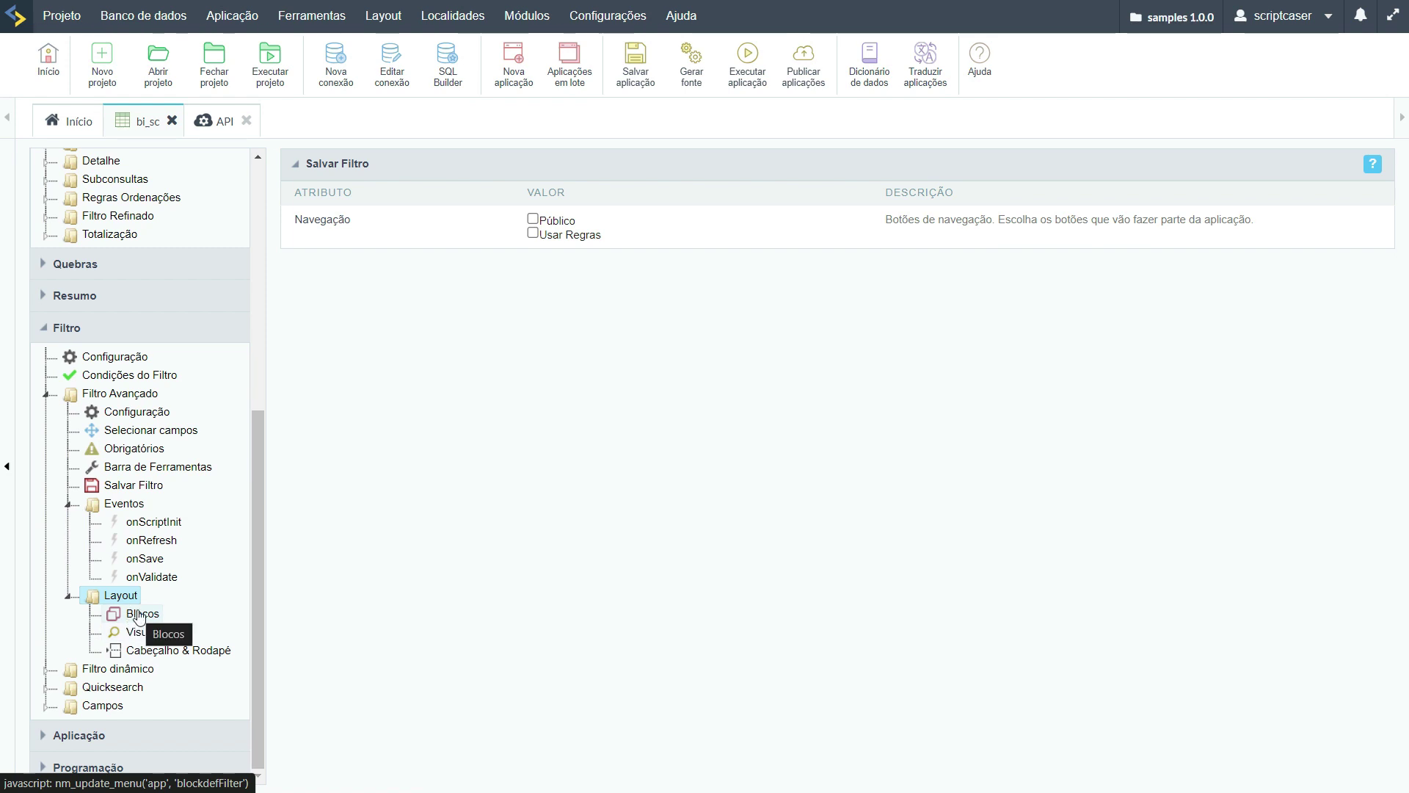
{"action": "left_click", "coordinate": [147, 615]}
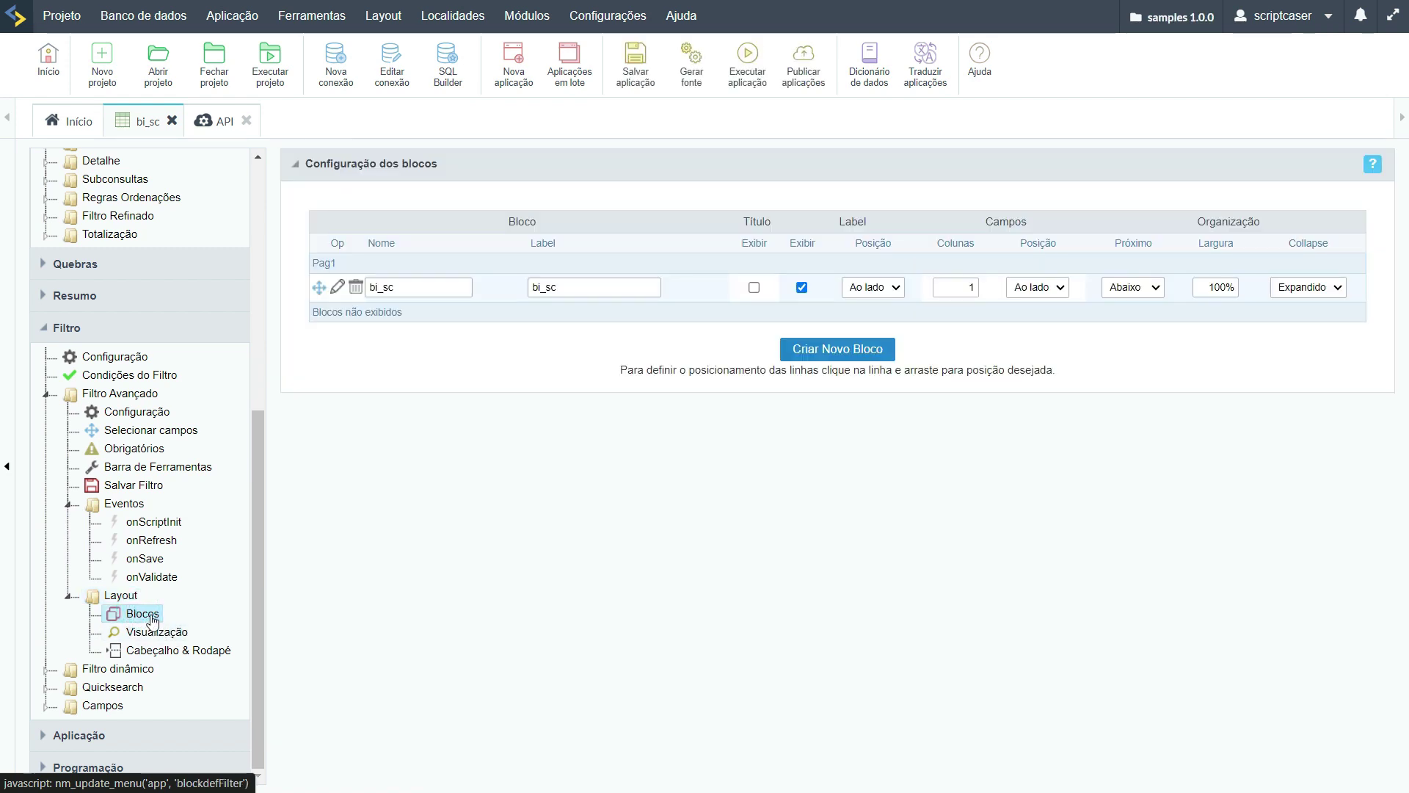
{"action": "left_click", "coordinate": [145, 633]}
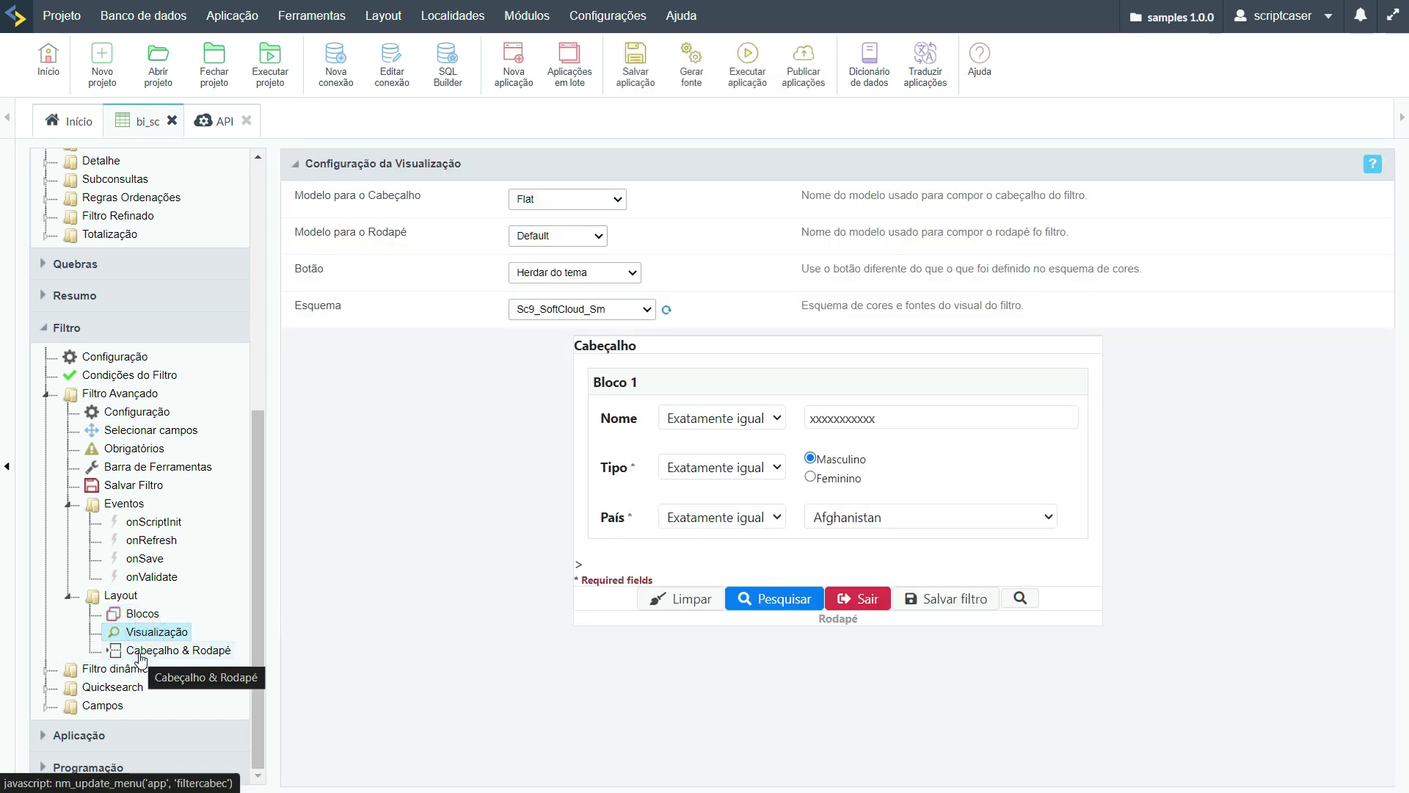
Examine the advanced filter's Cabeçalho & Rodapé settings alongside Visualização, and collapse the Eventos and Layout groups
{"action": "left_click", "coordinate": [142, 653]}
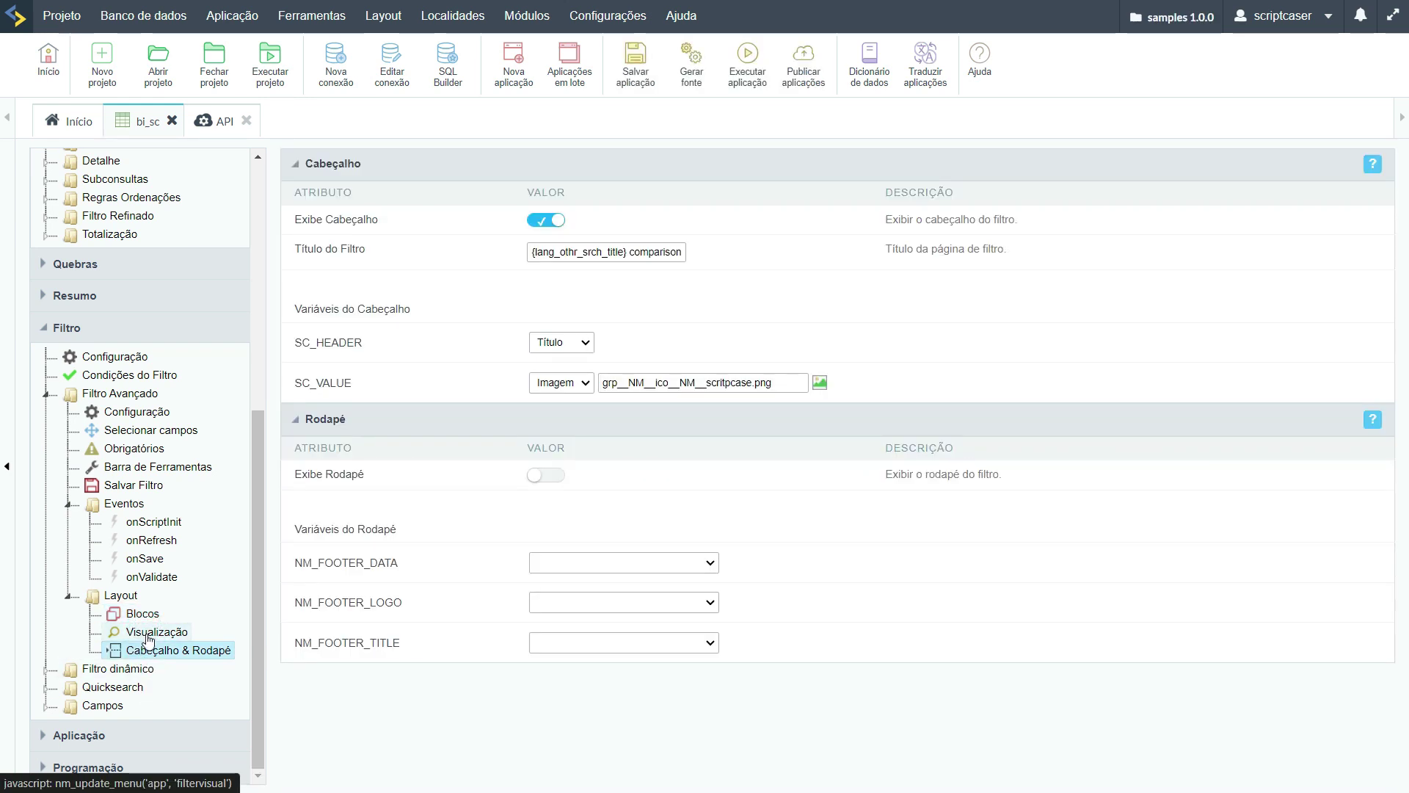
{"action": "left_click", "coordinate": [151, 633]}
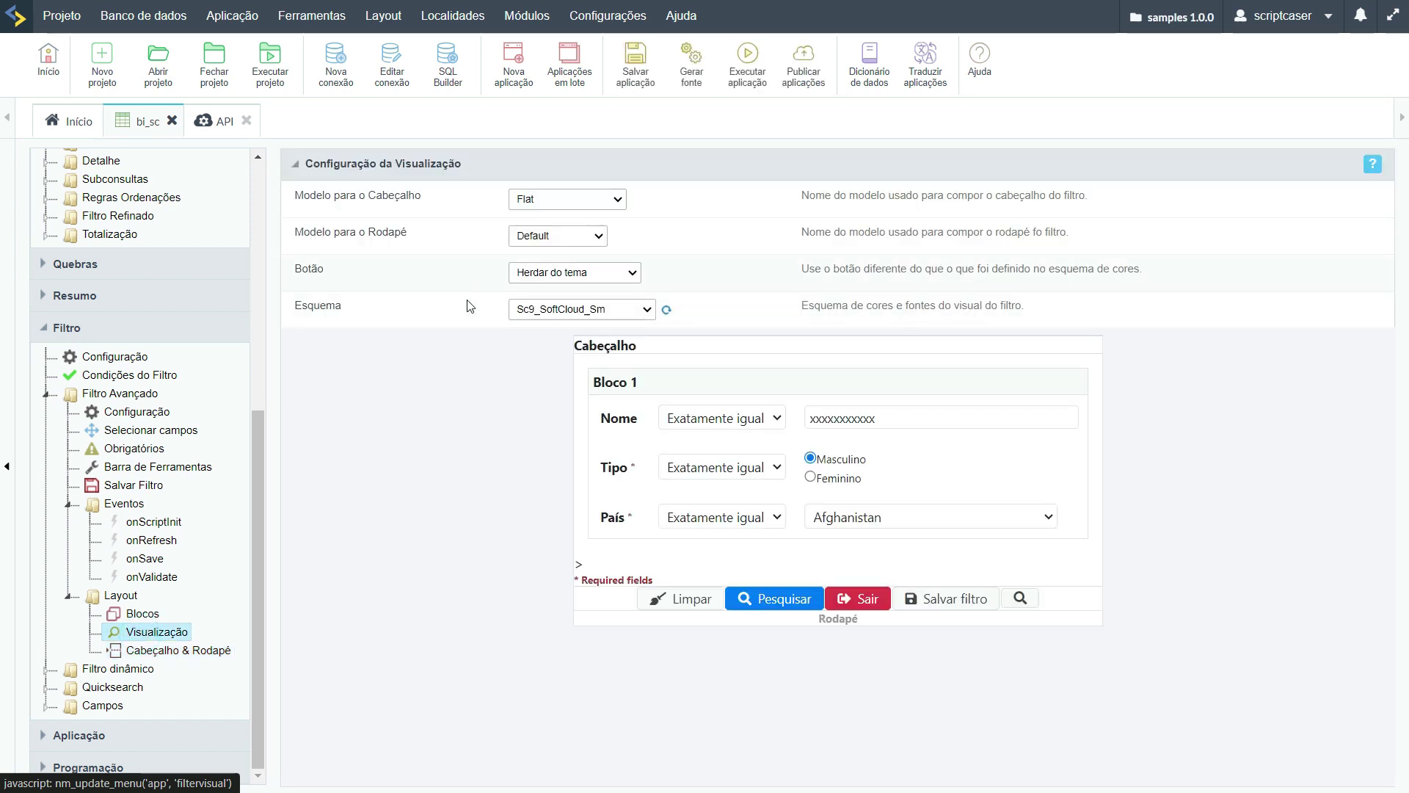
{"action": "left_click", "coordinate": [147, 650]}
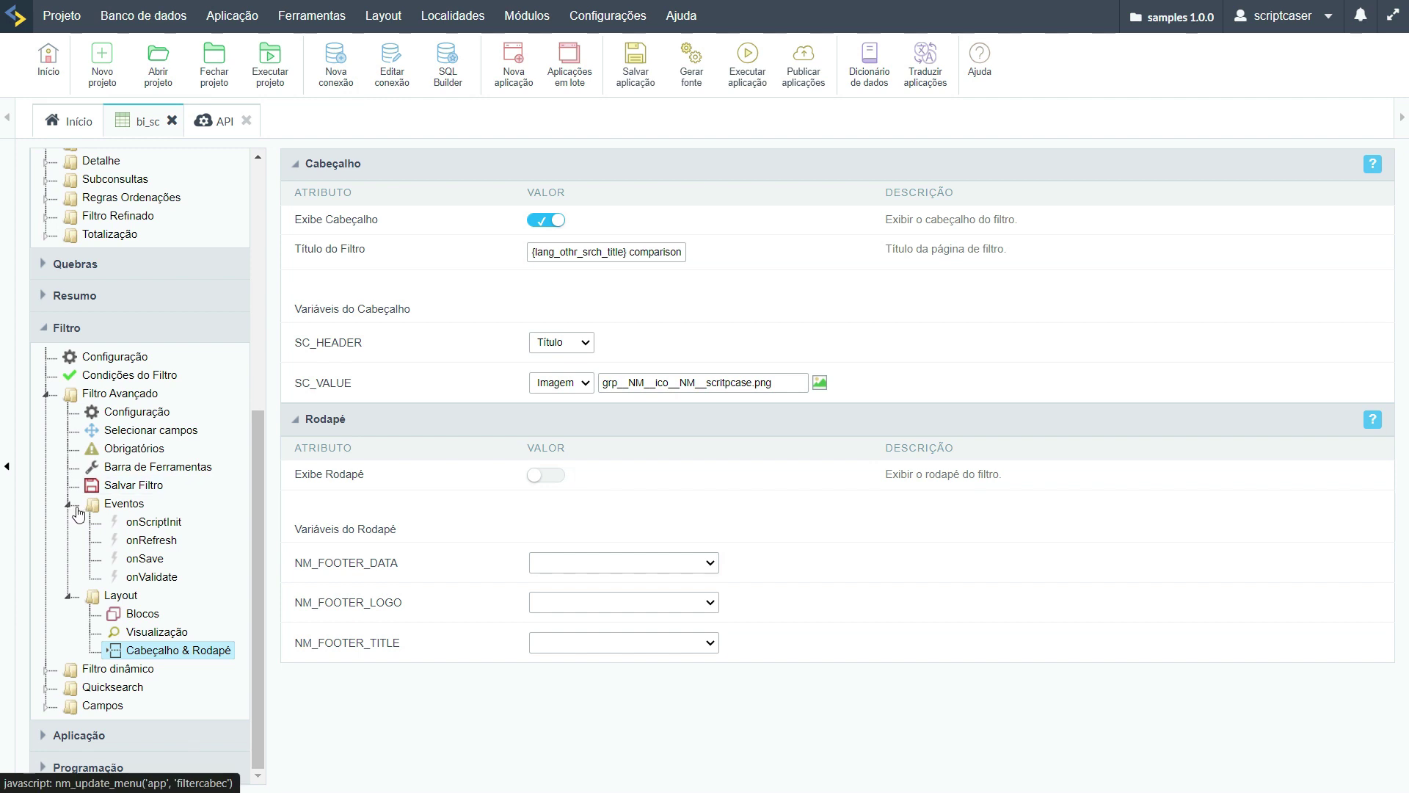
{"action": "left_click", "coordinate": [67, 513]}
{"action": "left_click", "coordinate": [66, 596]}
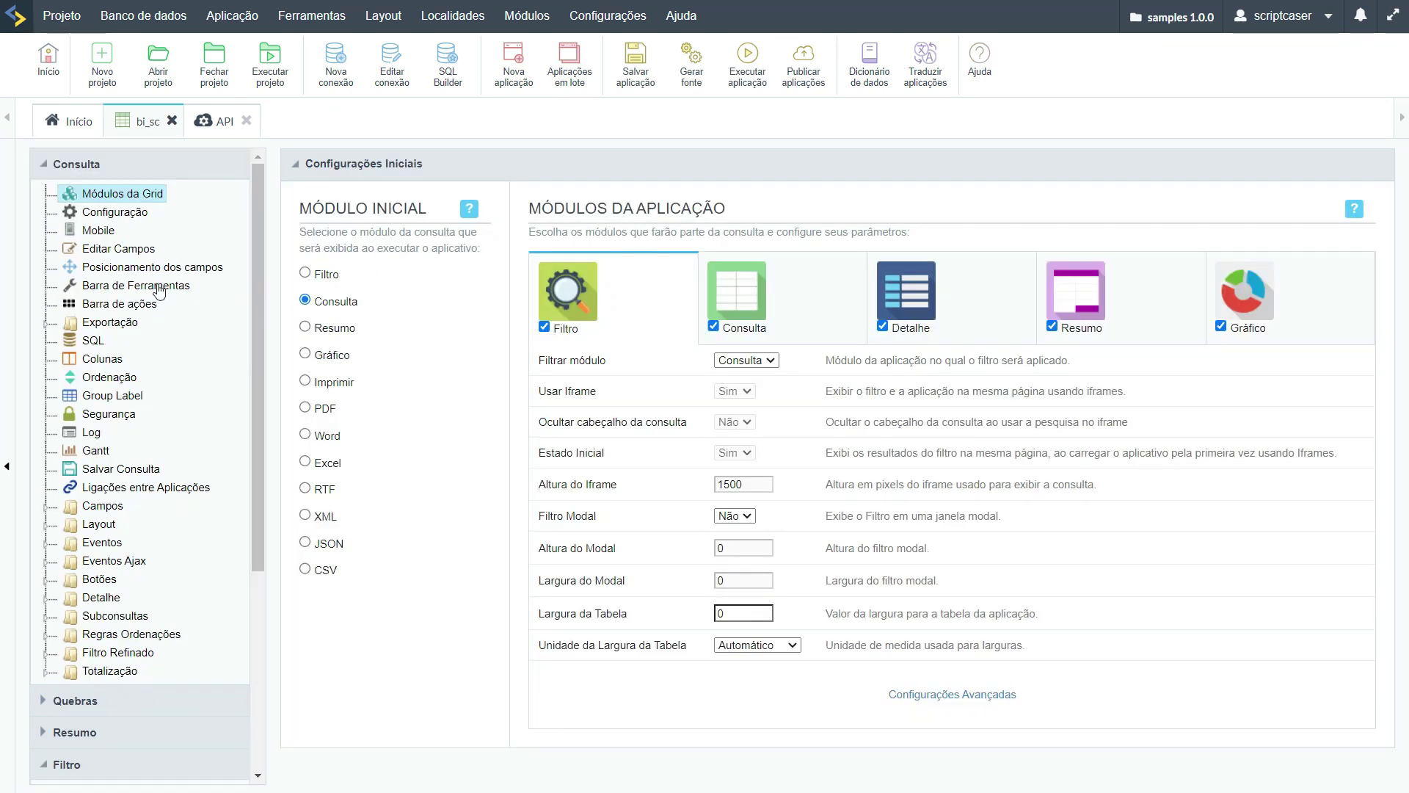
Set Filtro as the initial module in the grid's Módulos da Grid settings
{"action": "left_click", "coordinate": [103, 196]}
{"action": "left_click", "coordinate": [307, 273]}
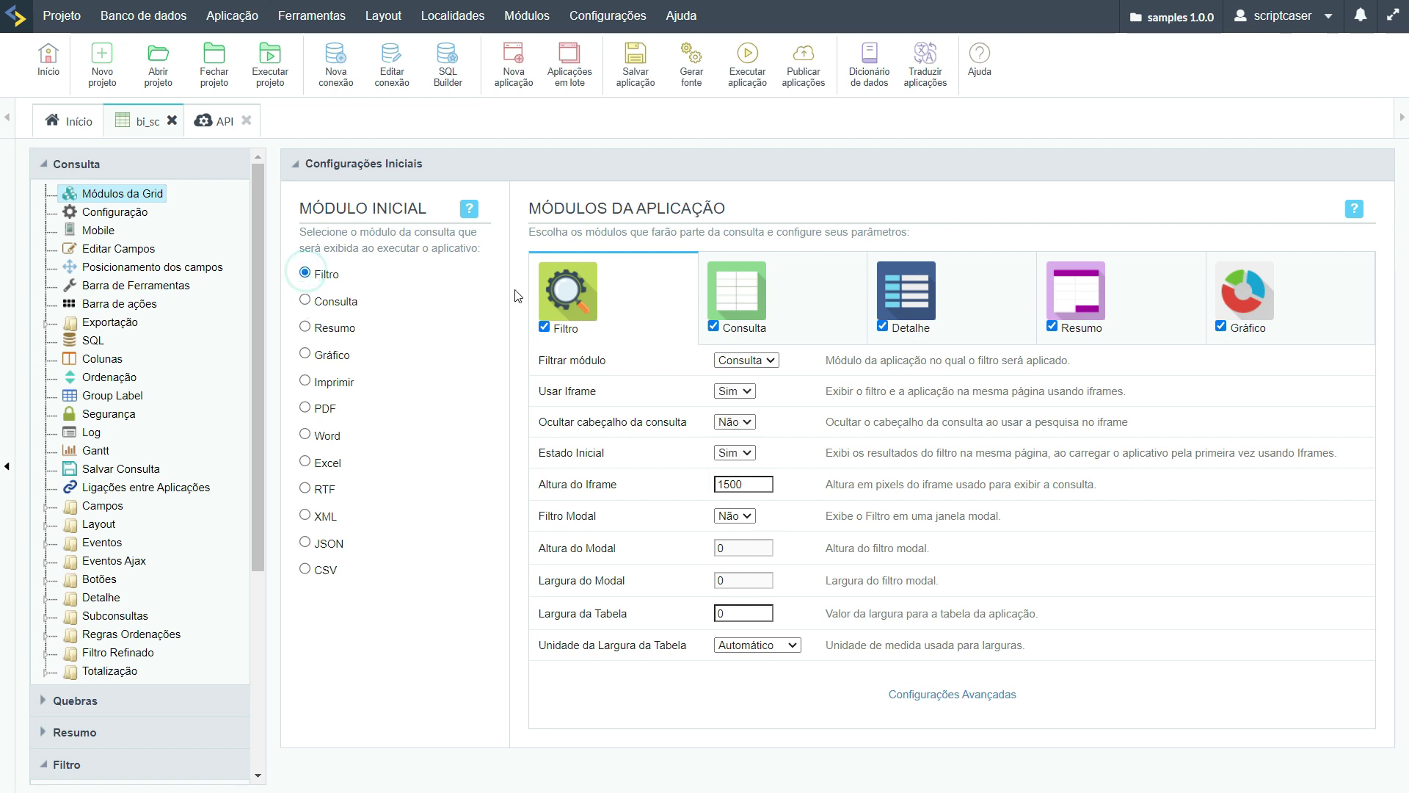
{"action": "left_click", "coordinate": [640, 294]}
Try Resumo as the module the filter applies to, and return Filtrar módulo to Consulta
{"action": "left_click", "coordinate": [726, 366]}
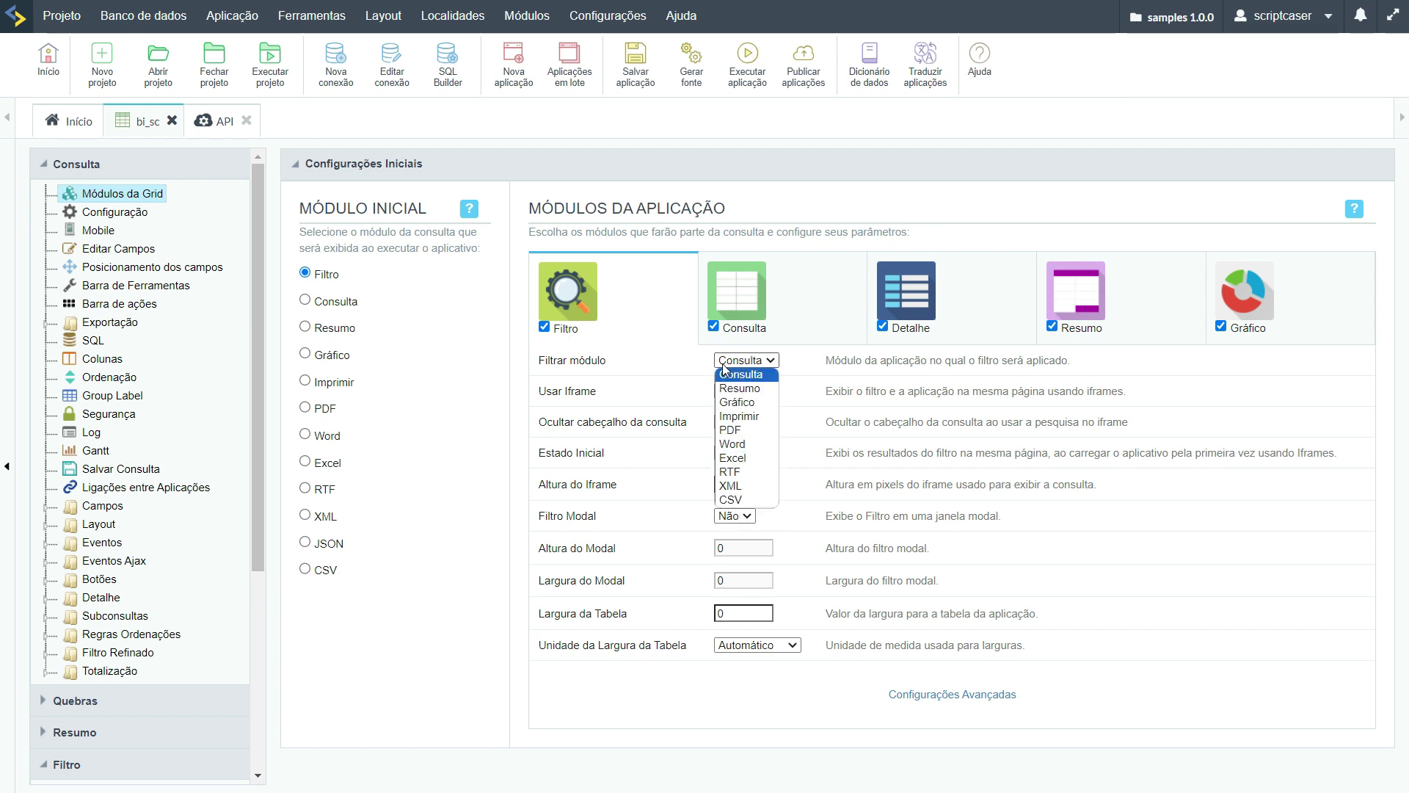
{"action": "left_click", "coordinate": [753, 394]}
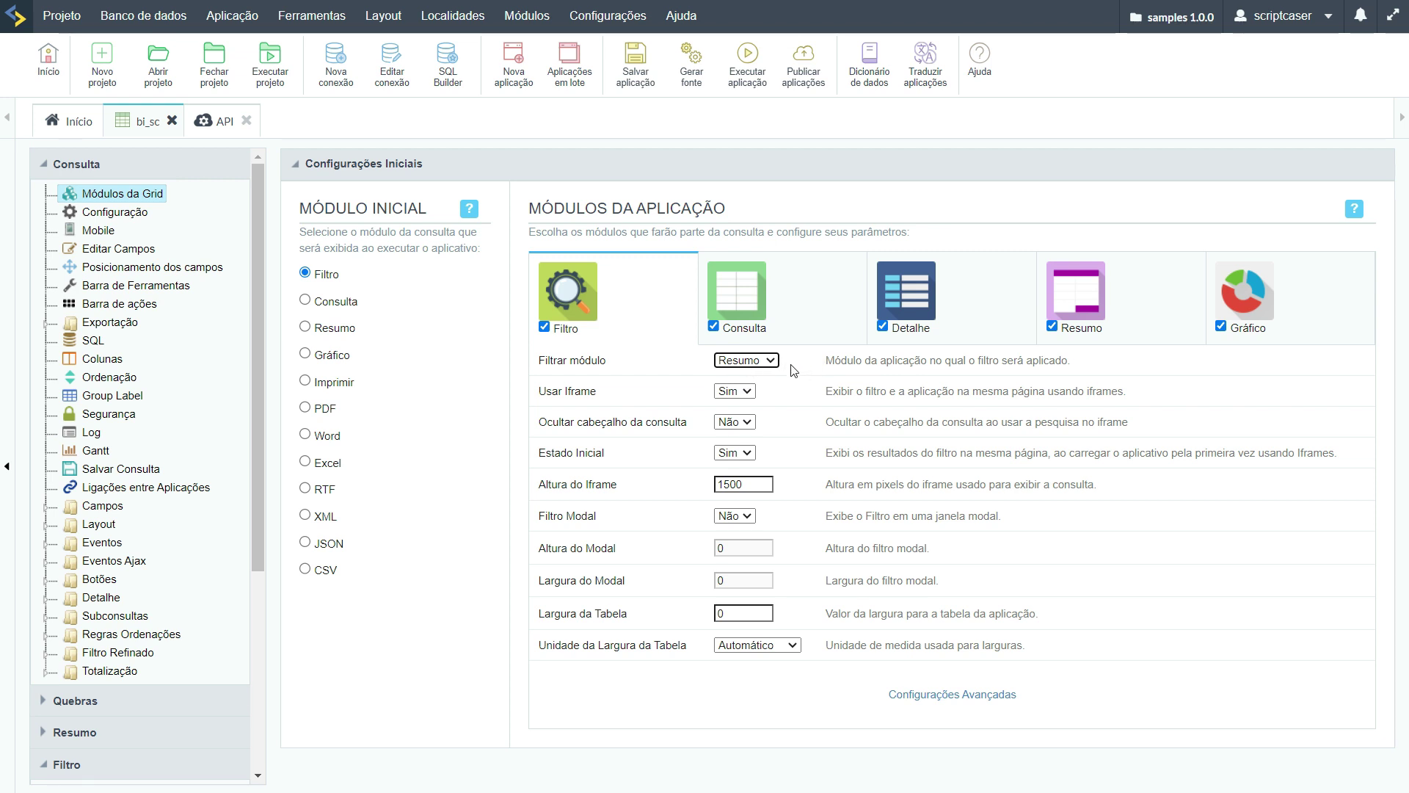
{"action": "left_click", "coordinate": [728, 359]}
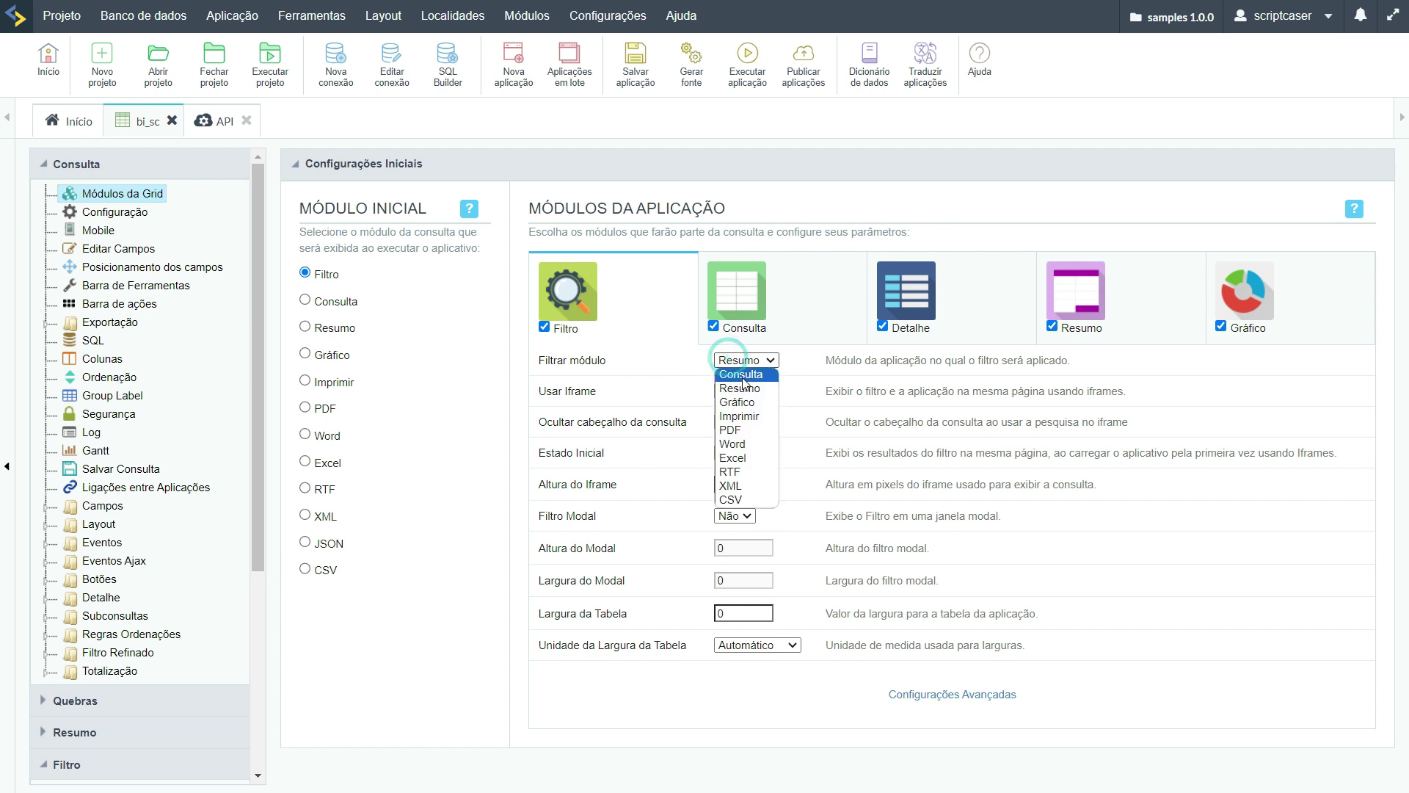
{"action": "left_click", "coordinate": [742, 376]}
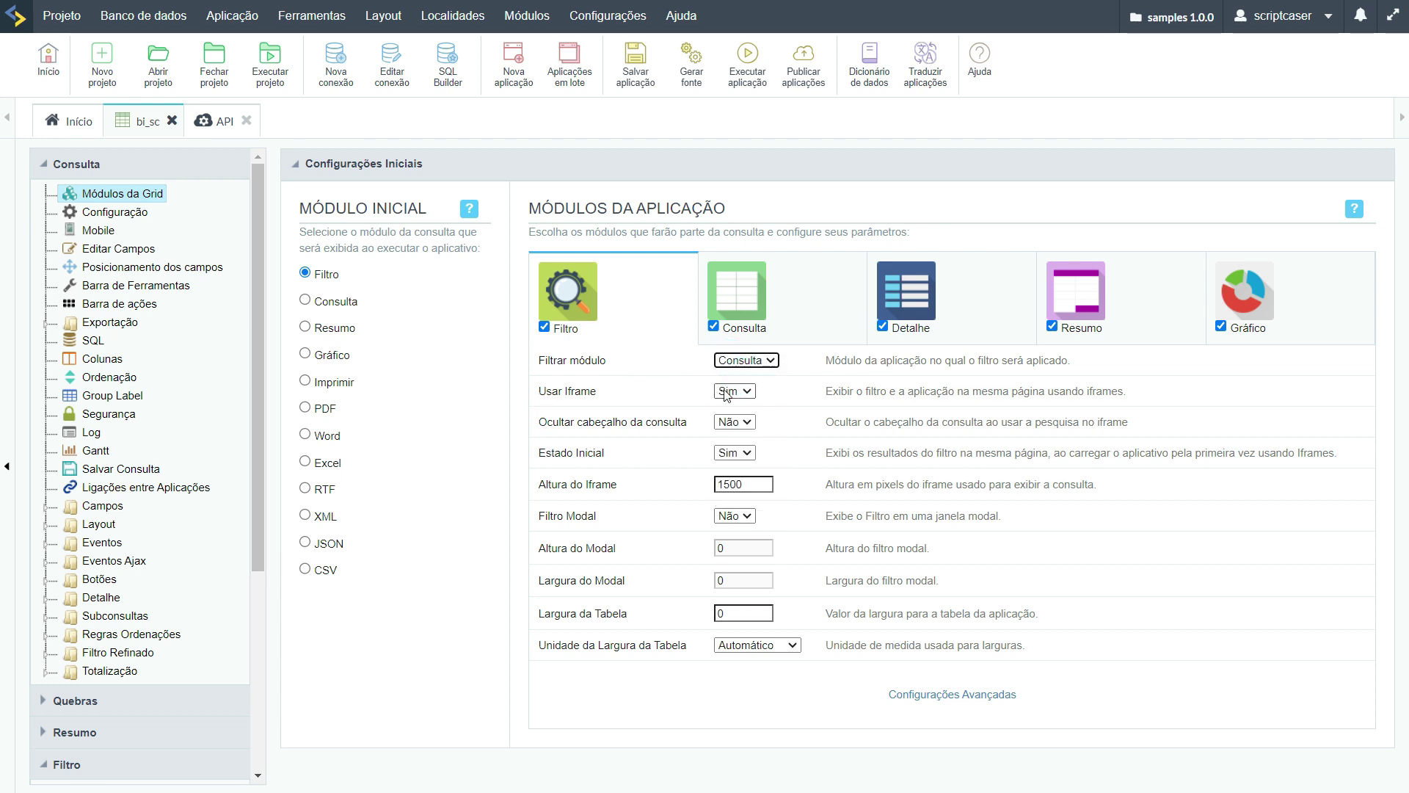
Try disabling Usar Iframe for the filter, and set it back to Sim
{"action": "left_click", "coordinate": [731, 392]}
{"action": "left_click", "coordinate": [735, 421]}
{"action": "left_click", "coordinate": [734, 391]}
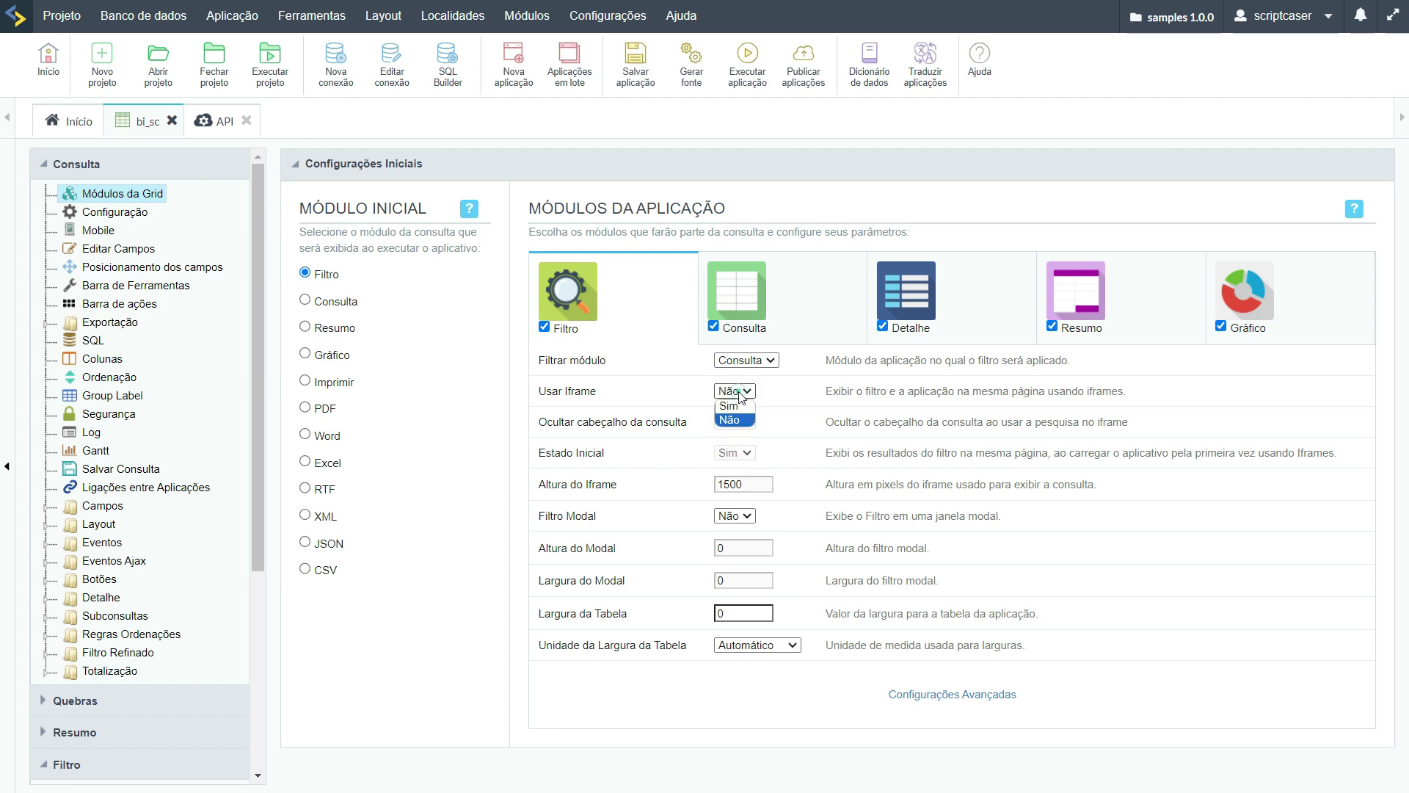
{"action": "left_click", "coordinate": [736, 405]}
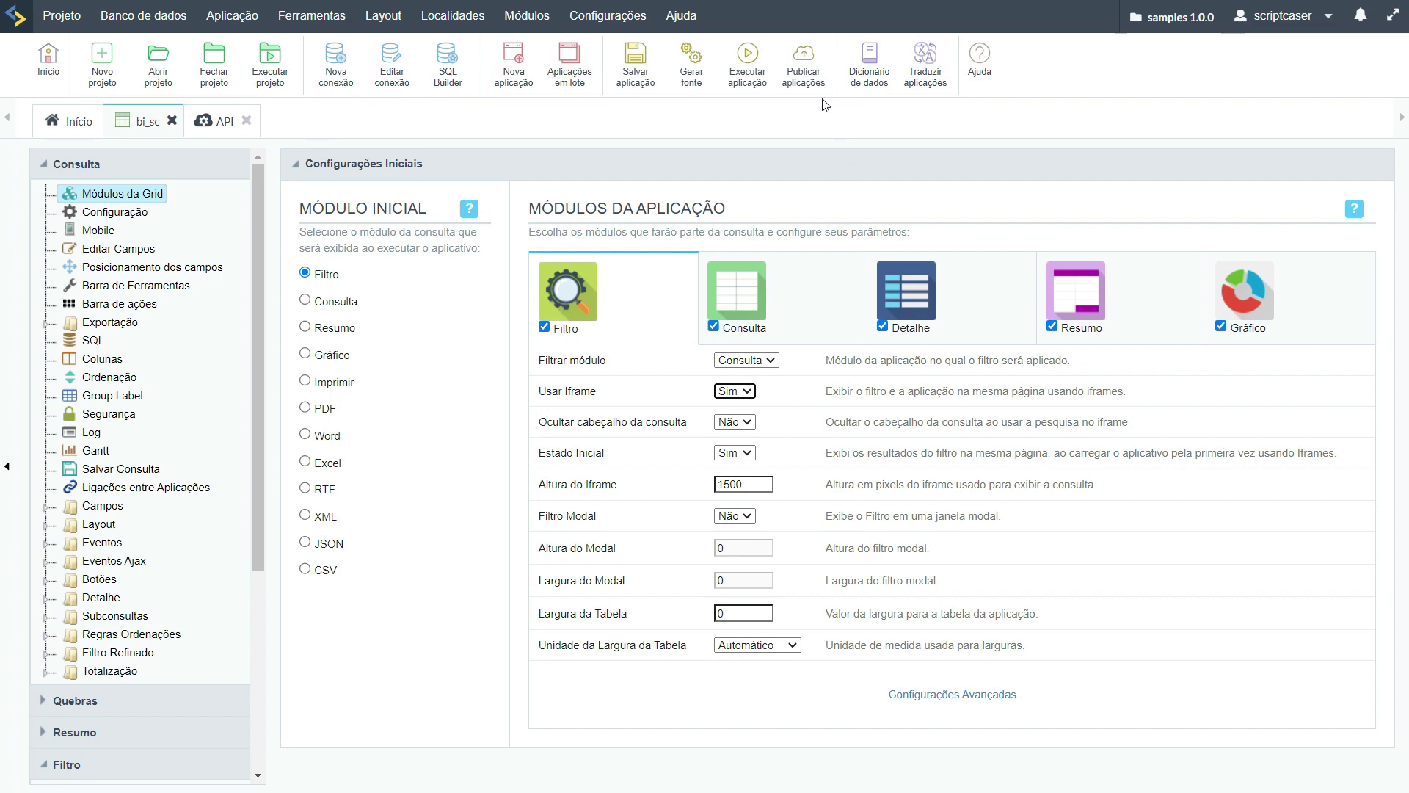
Run the application, filter the report by Order Date maior que 01/05/2020, and examine the resulting rows
{"action": "left_click", "coordinate": [747, 70]}
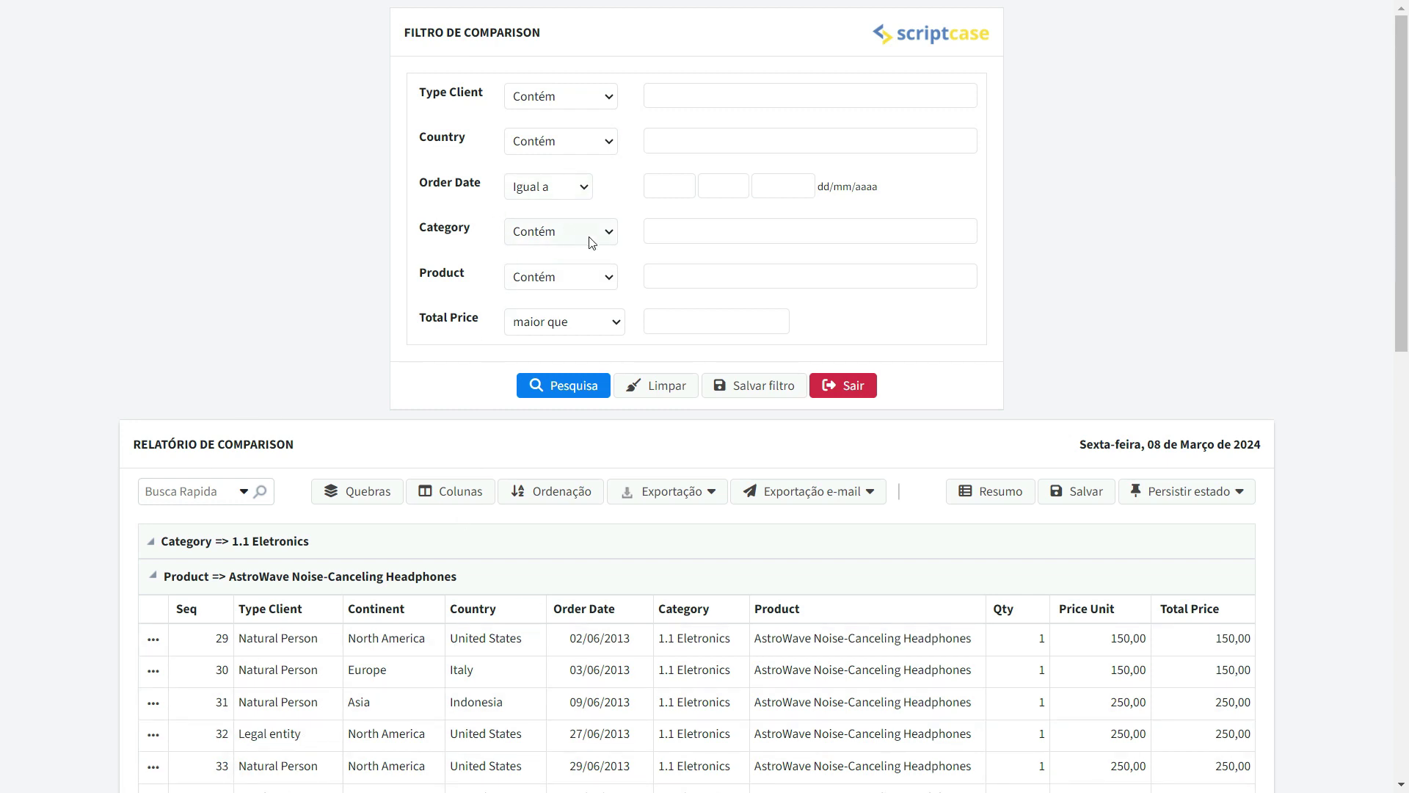
{"action": "left_click", "coordinate": [571, 195]}
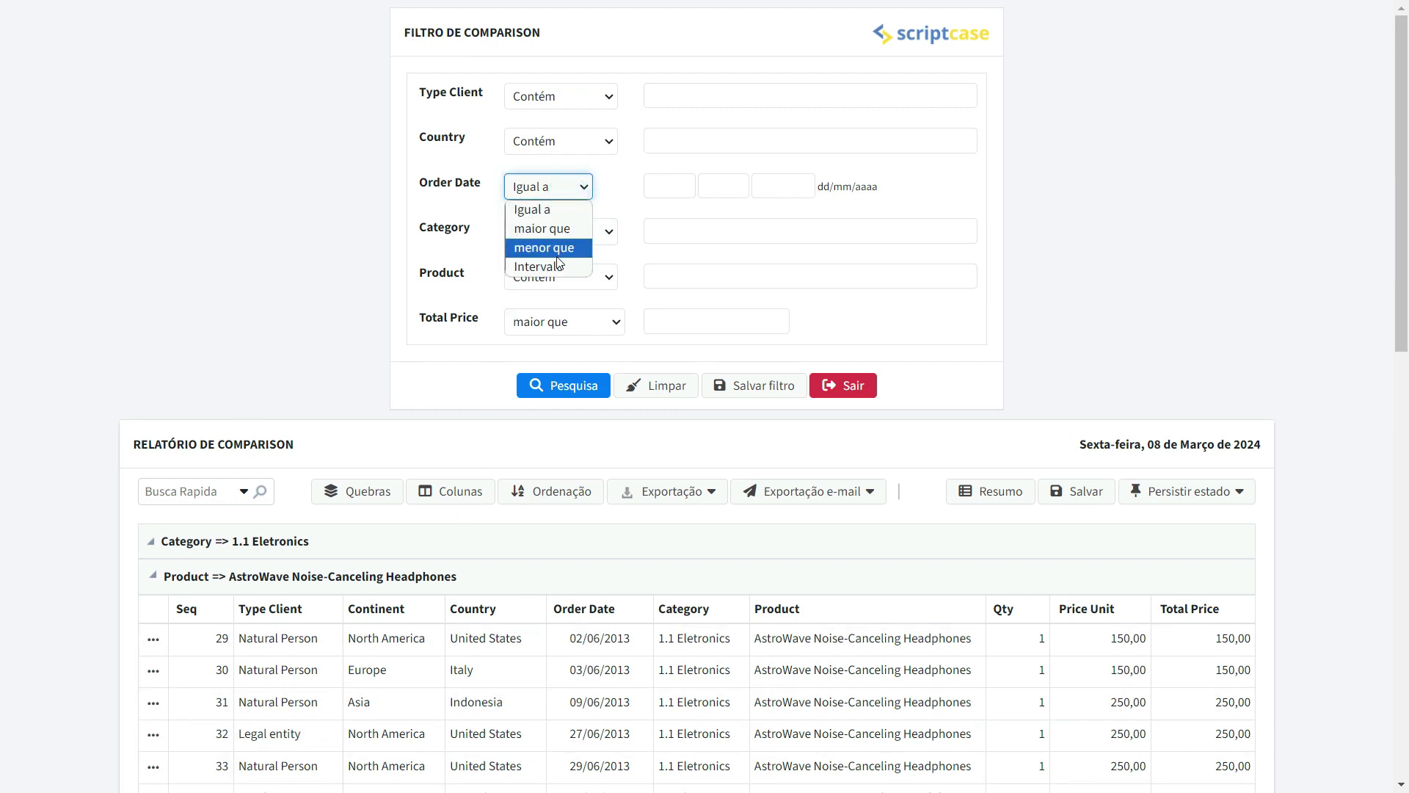
{"action": "left_click", "coordinate": [547, 228]}
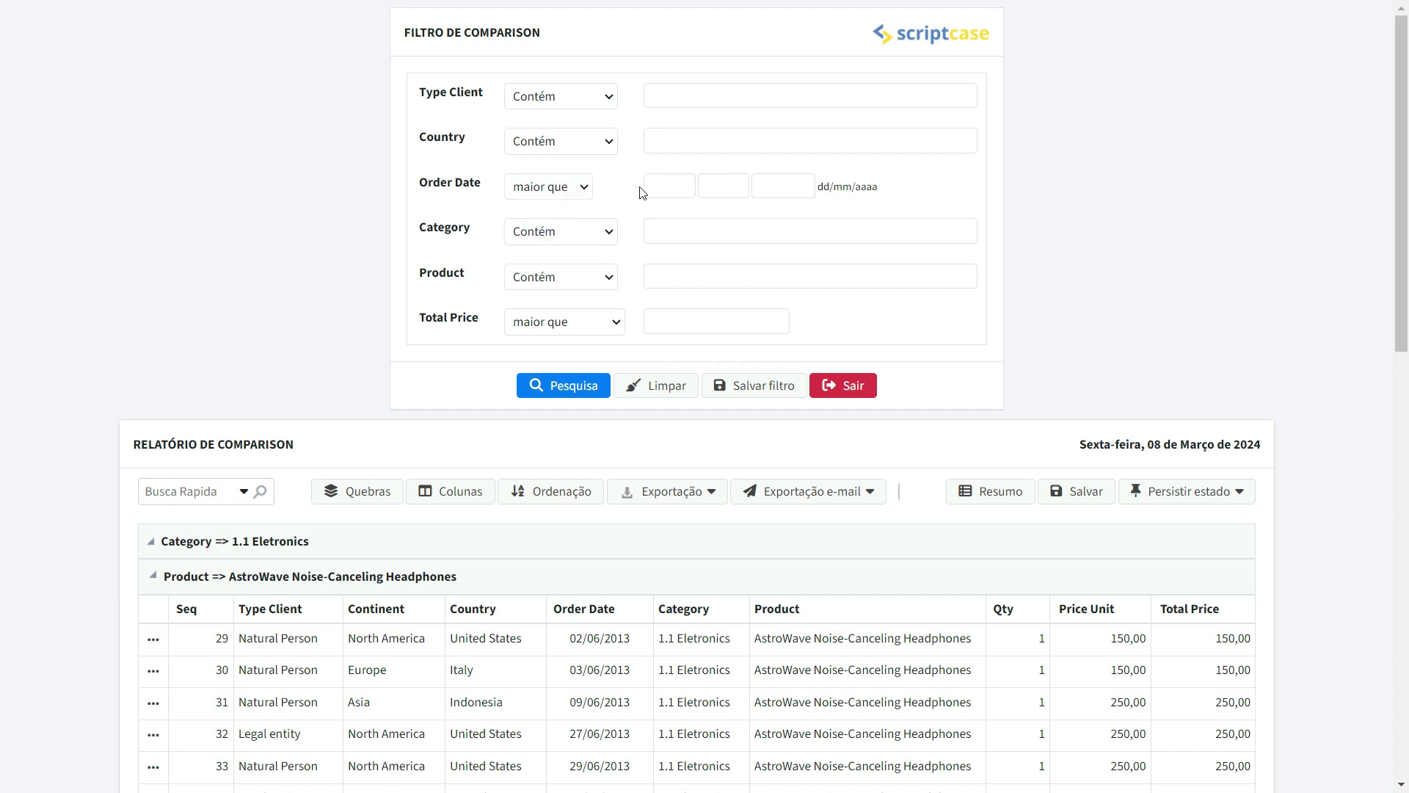
{"action": "left_click", "coordinate": [656, 185]}
{"action": "type", "text": "01 "}
{"action": "type", "text": "05 2020"}
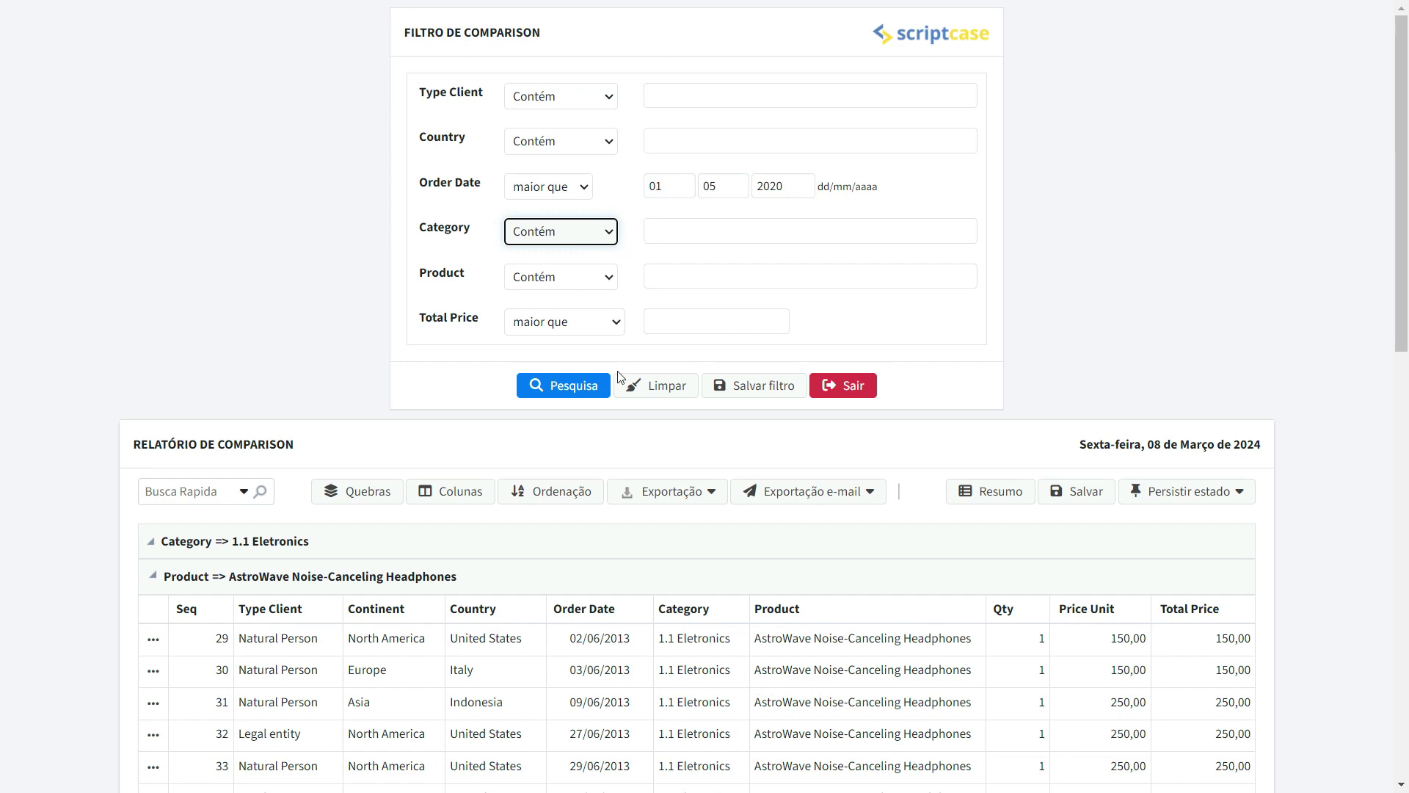
{"action": "left_click", "coordinate": [579, 389]}
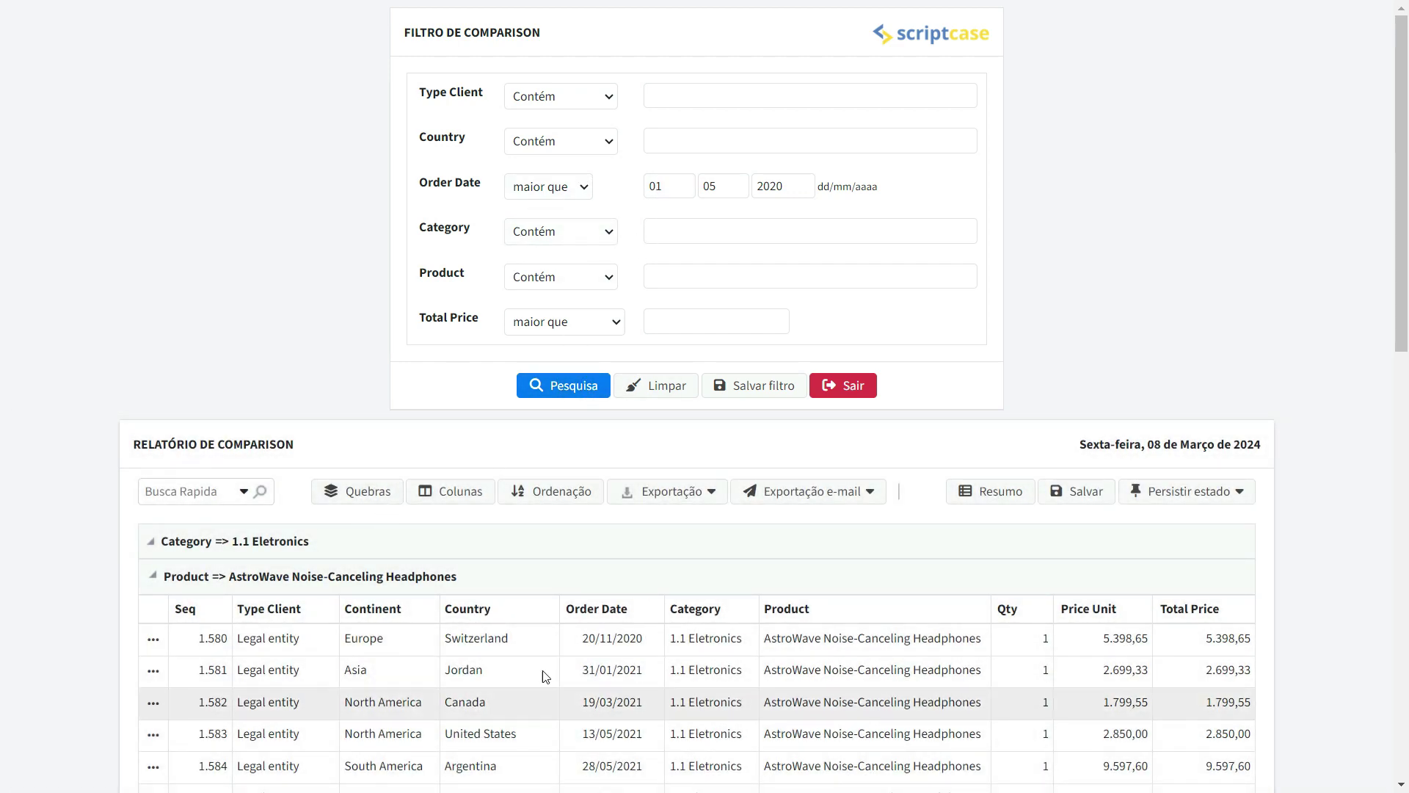
{"action": "scroll", "coordinate": [653, 708], "scroll_direction": "down", "scroll_amount": 4}
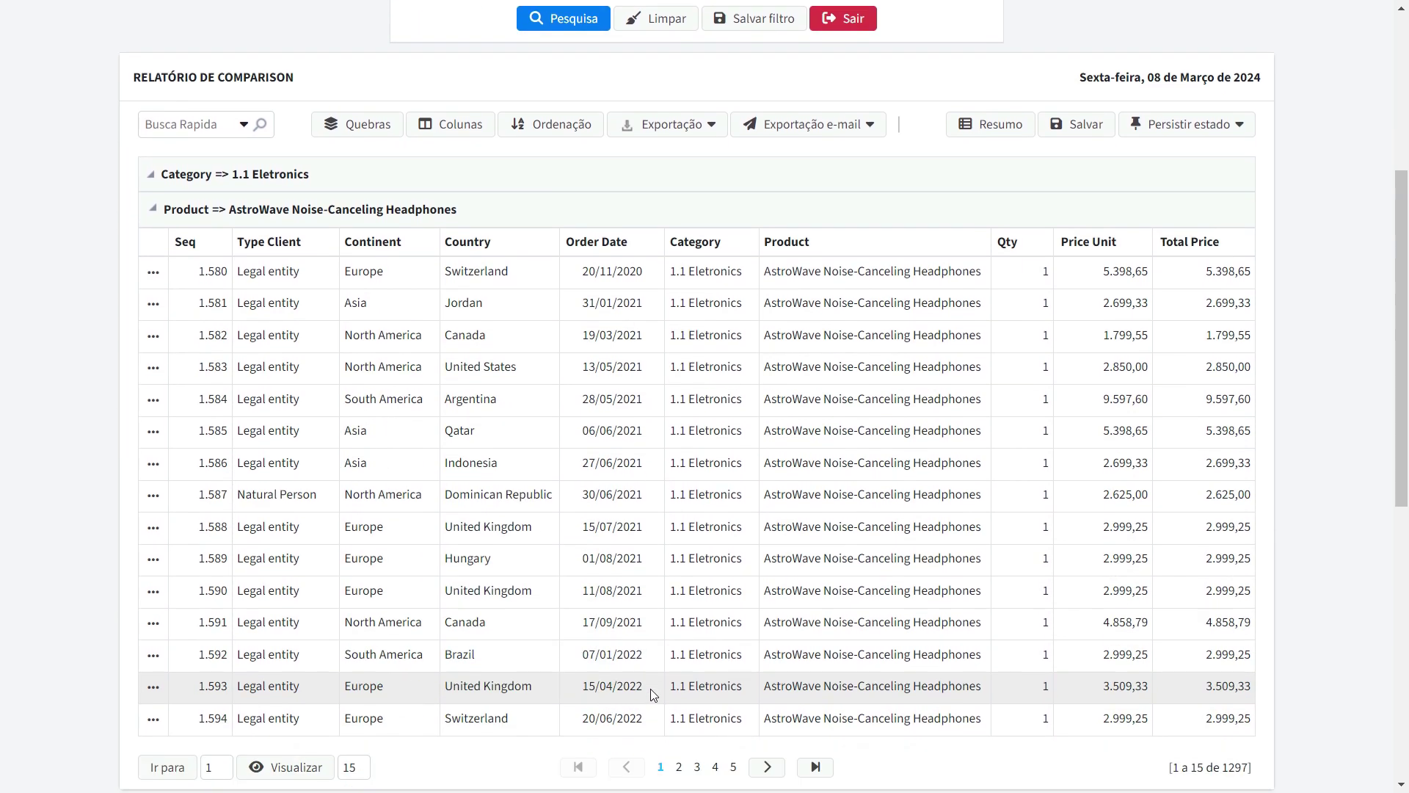
{"action": "scroll", "coordinate": [651, 690], "scroll_direction": "up", "scroll_amount": 5}
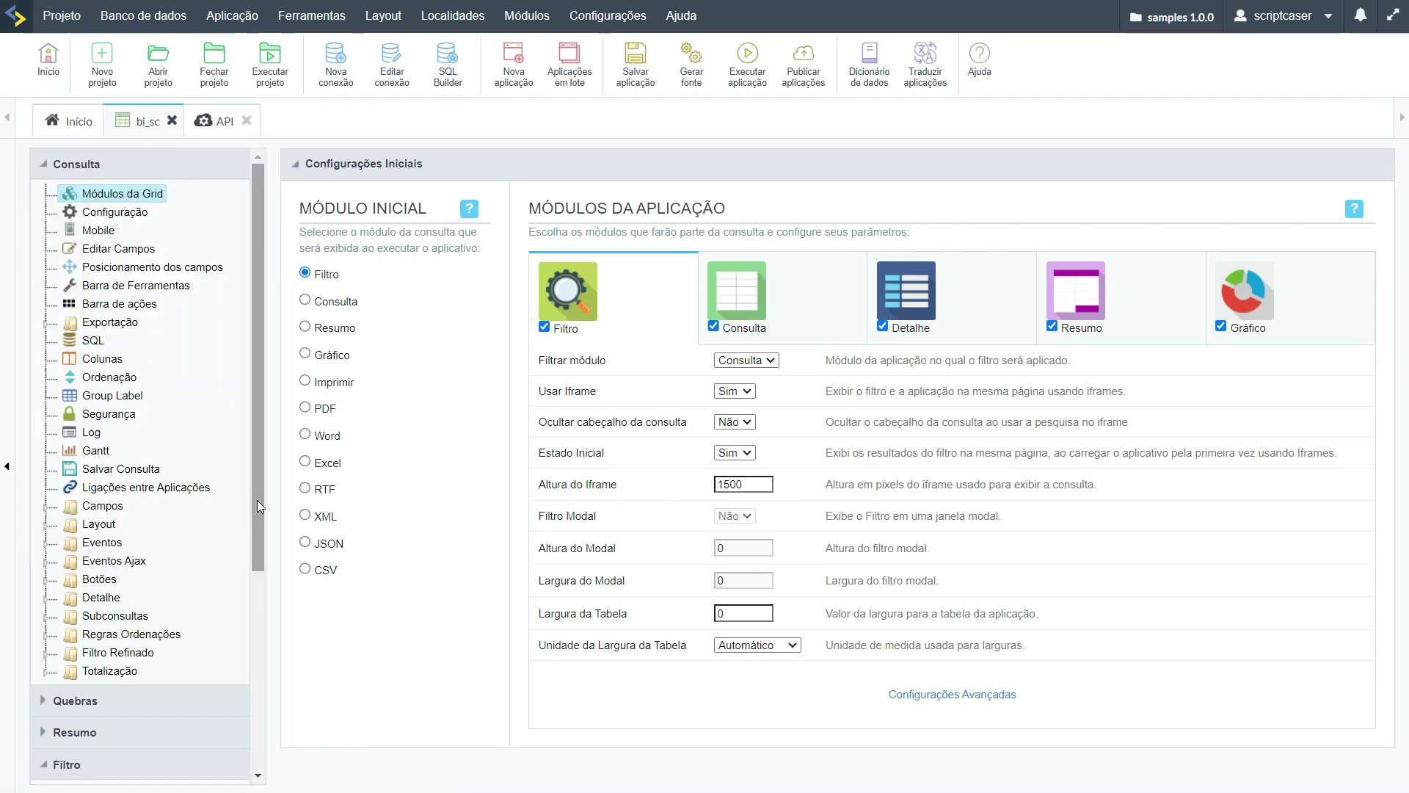
Expand the filter's Campos group and examine the TypeClient field's settings
{"action": "left_click_drag", "start_coordinate": [257, 500], "coordinate": [262, 725]}
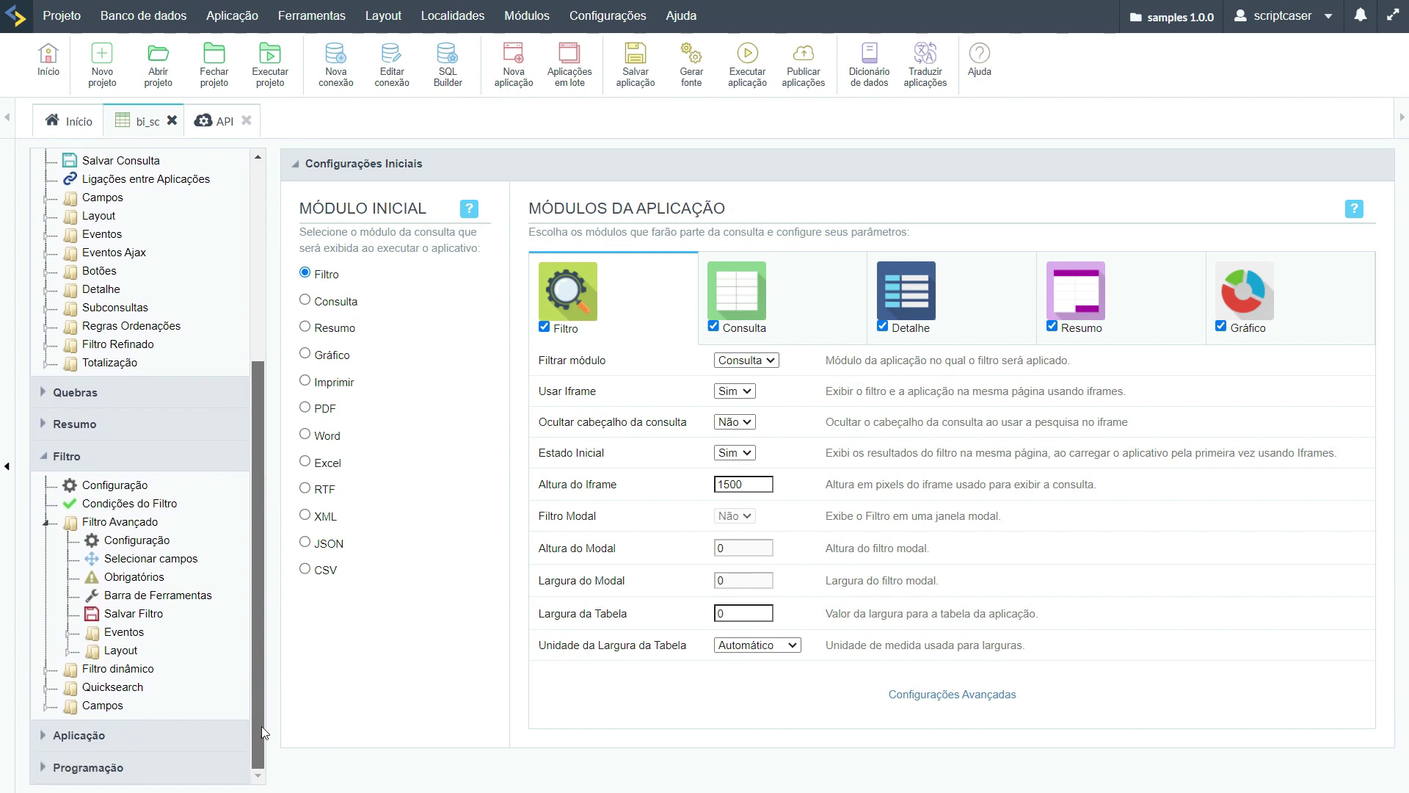
{"action": "left_click", "coordinate": [54, 704]}
{"action": "scroll", "coordinate": [61, 681], "scroll_direction": "down", "scroll_amount": 1}
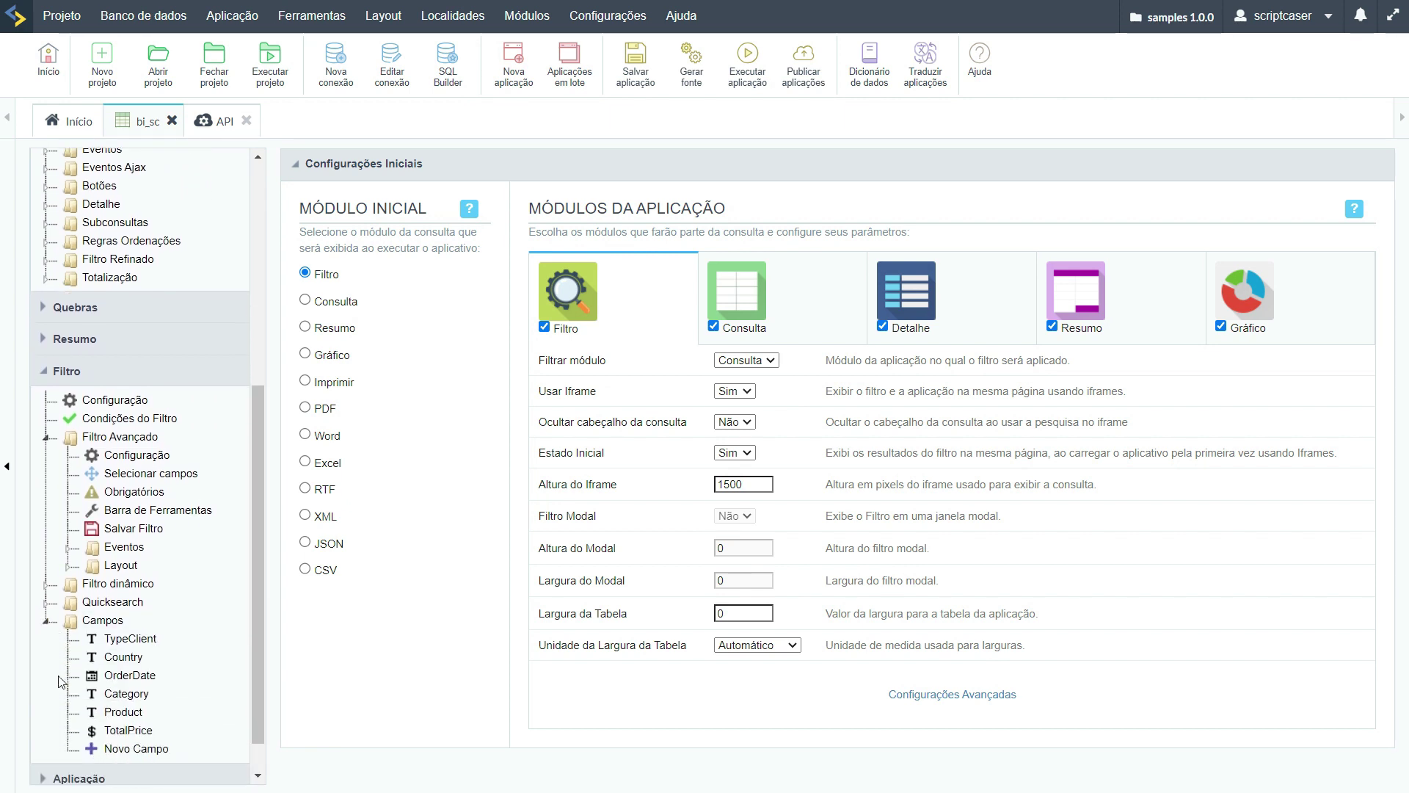
{"action": "scroll", "coordinate": [61, 681], "scroll_direction": "down", "scroll_amount": 1}
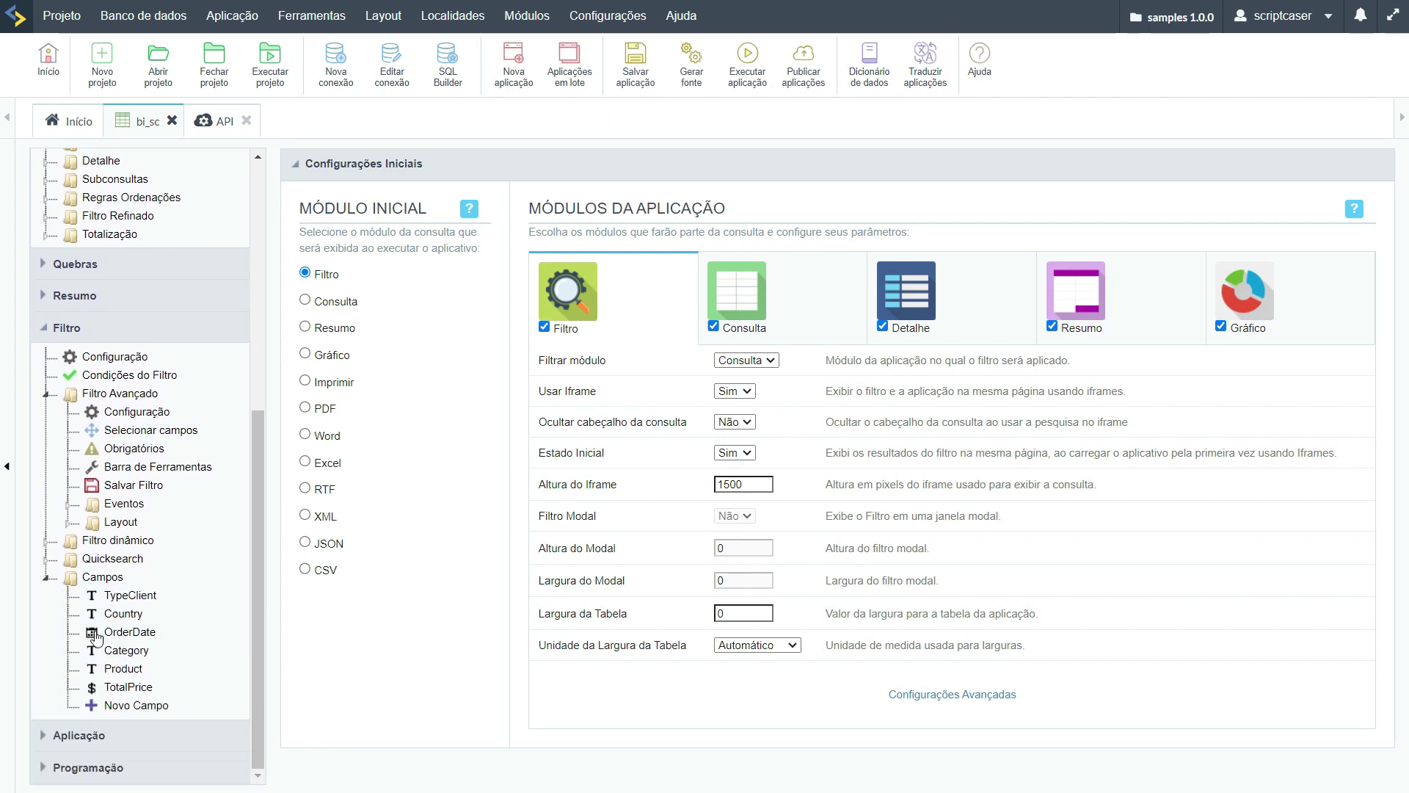
{"action": "left_click", "coordinate": [121, 596]}
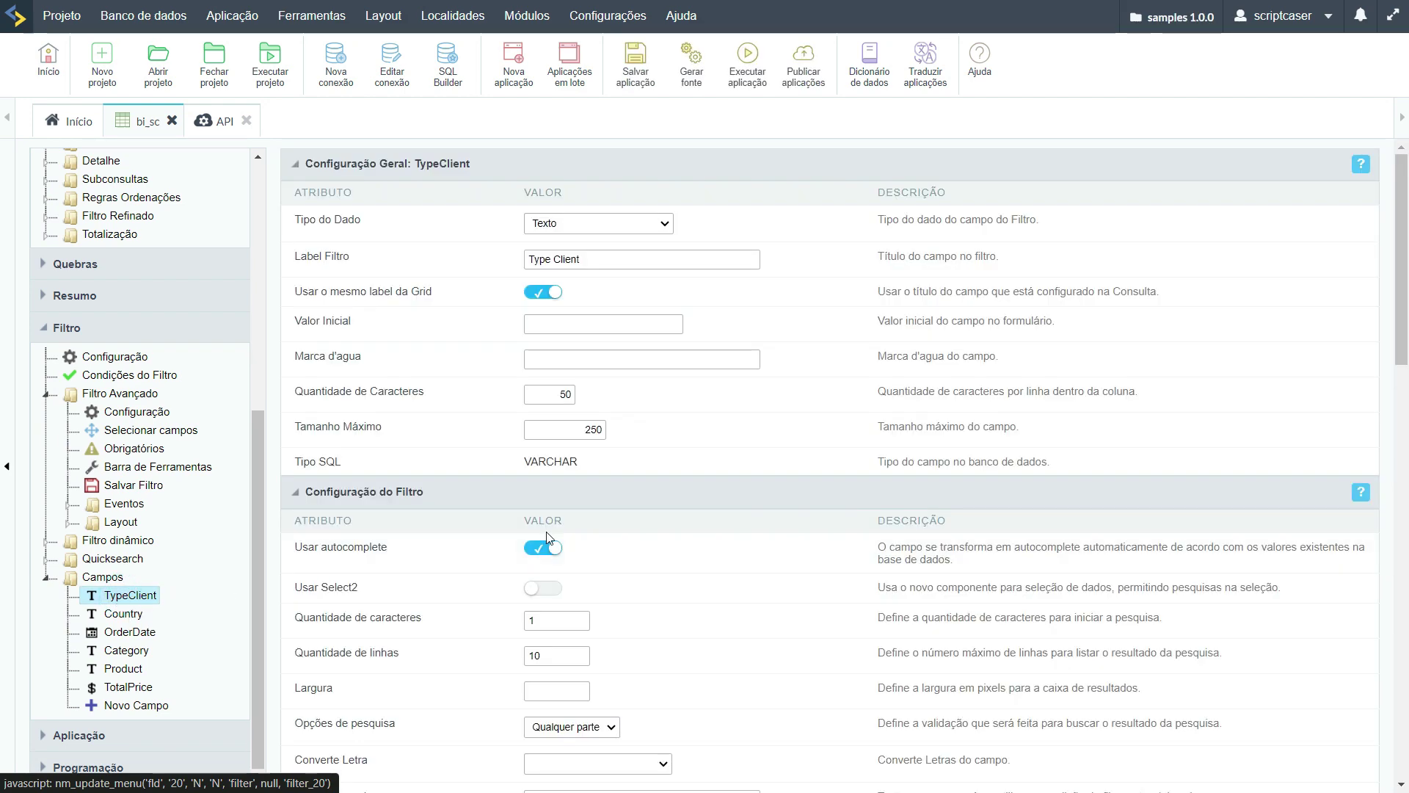
{"action": "scroll", "coordinate": [552, 538], "scroll_direction": "down", "scroll_amount": 8}
{"action": "scroll", "coordinate": [552, 538], "scroll_direction": "down", "scroll_amount": 3}
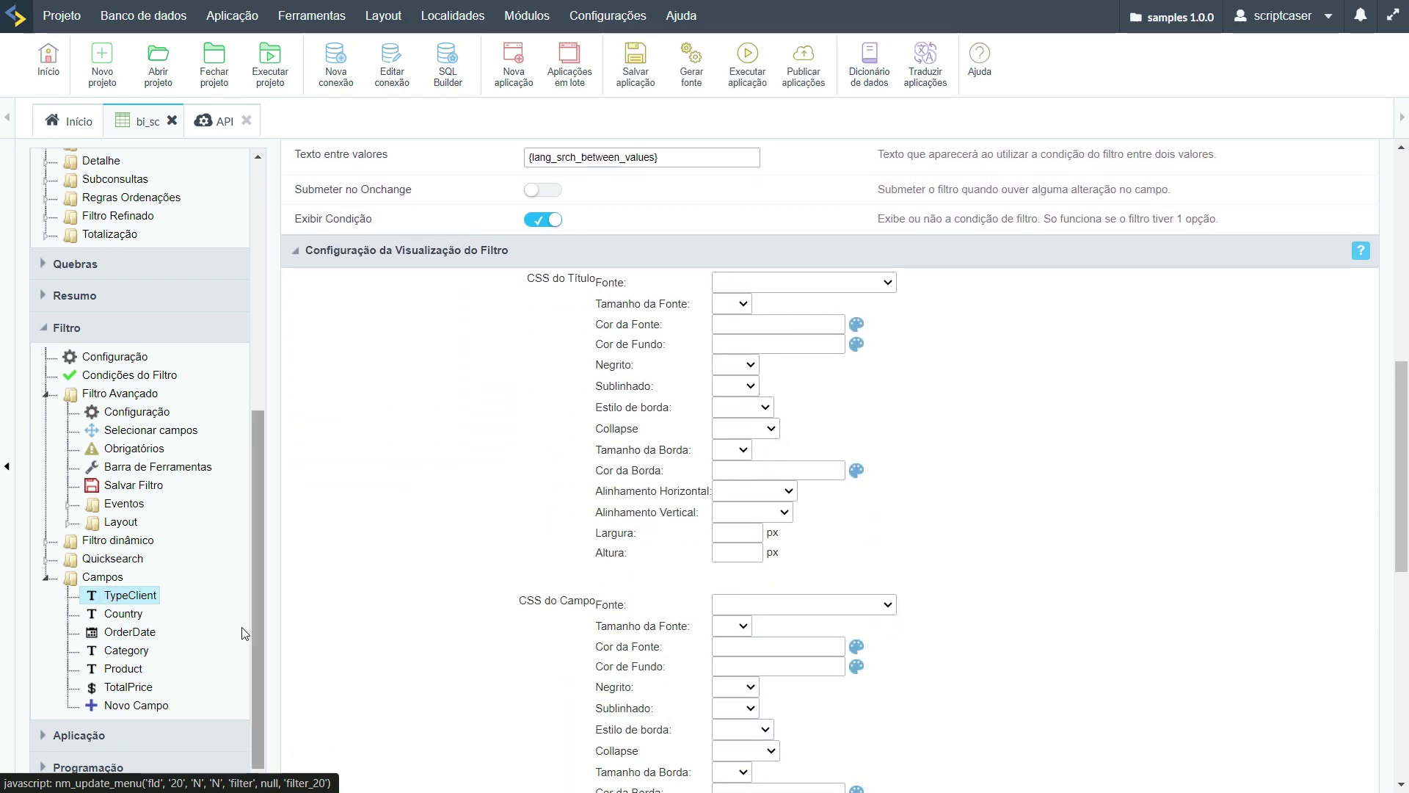
Examine the OrderDate filter field's value formatting, Exibir Calendário and Condições Especiais options
{"action": "left_click", "coordinate": [126, 636]}
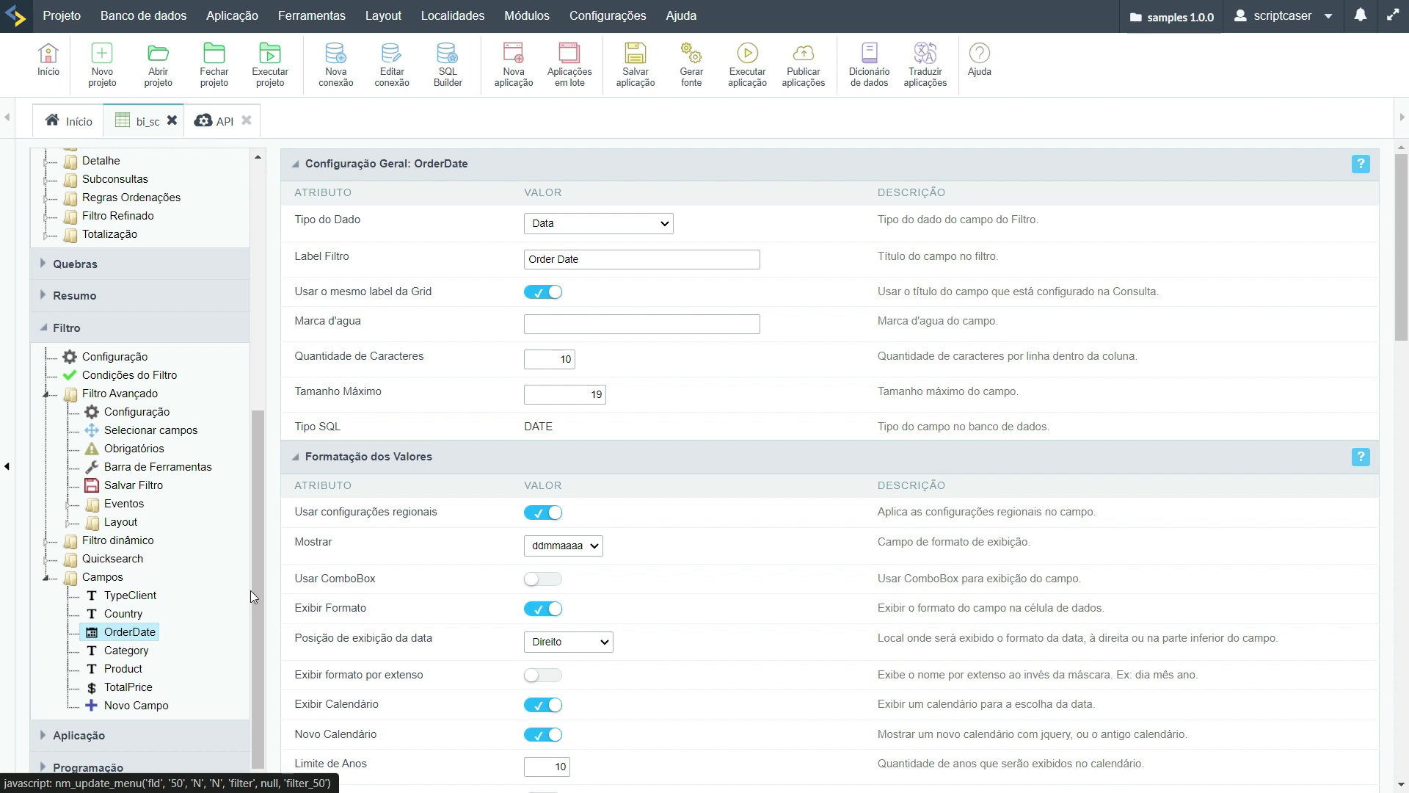
{"action": "scroll", "coordinate": [584, 456], "scroll_direction": "down", "scroll_amount": 5}
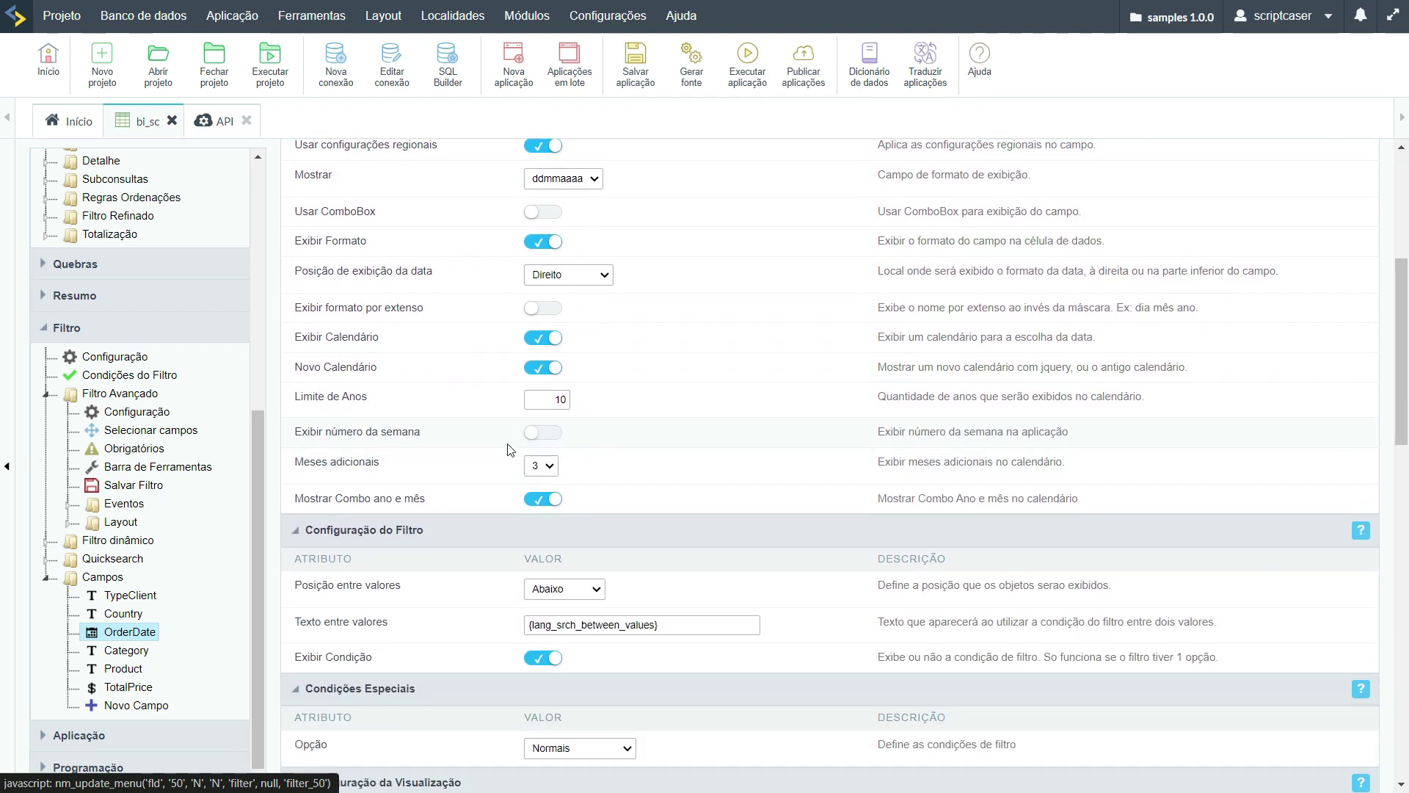
{"action": "left_click", "coordinate": [542, 339]}
{"action": "left_click", "coordinate": [542, 339]}
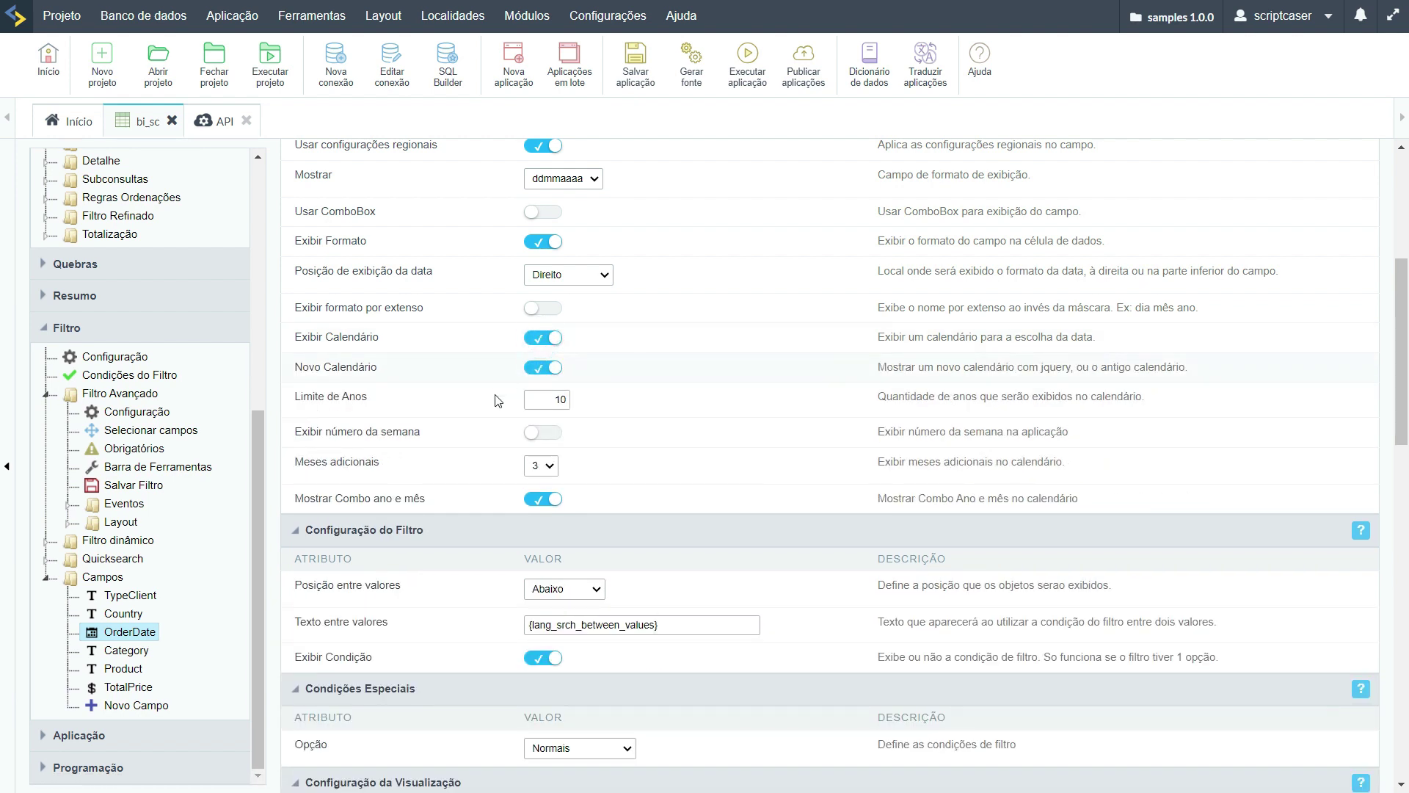
{"action": "scroll", "coordinate": [534, 552], "scroll_direction": "down", "scroll_amount": 4}
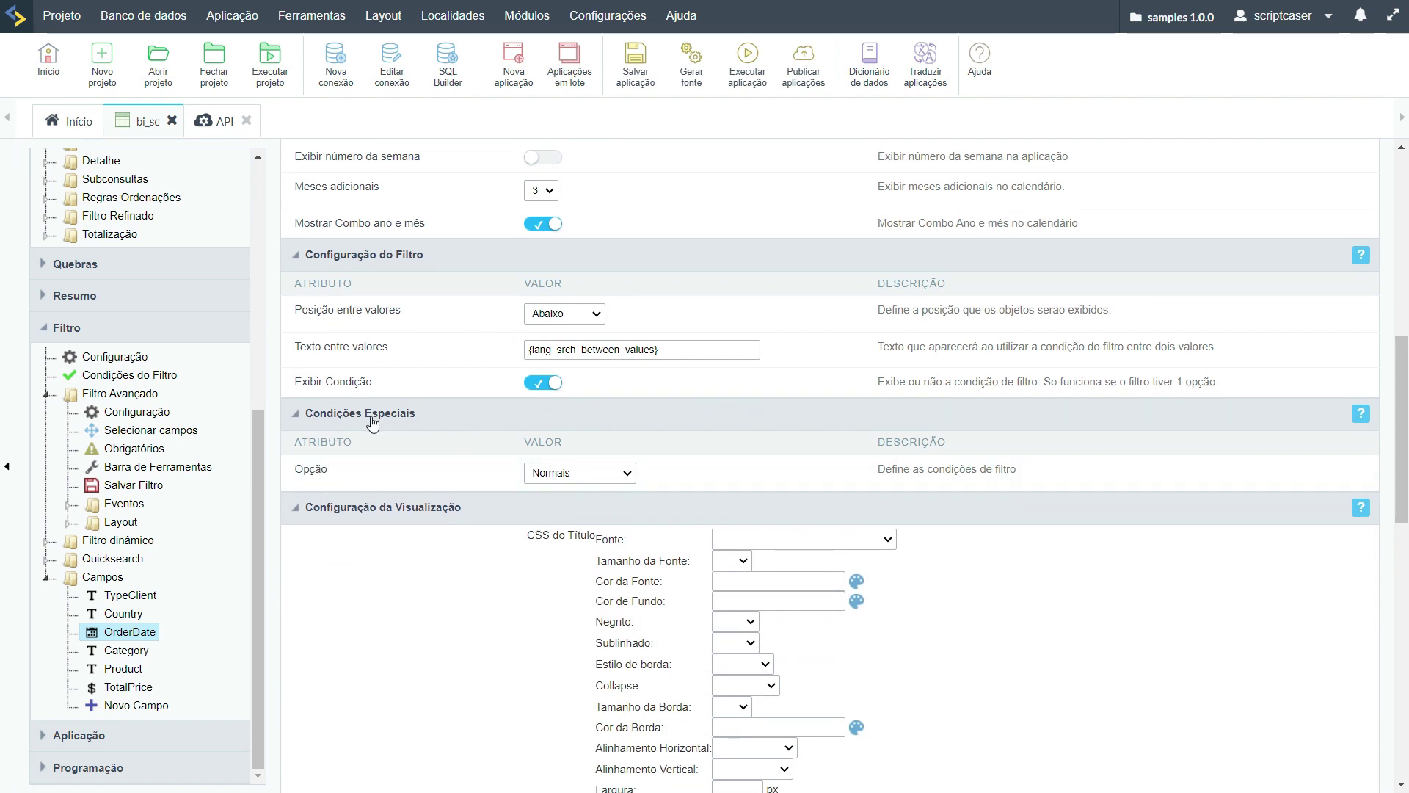
{"action": "left_click", "coordinate": [596, 477]}
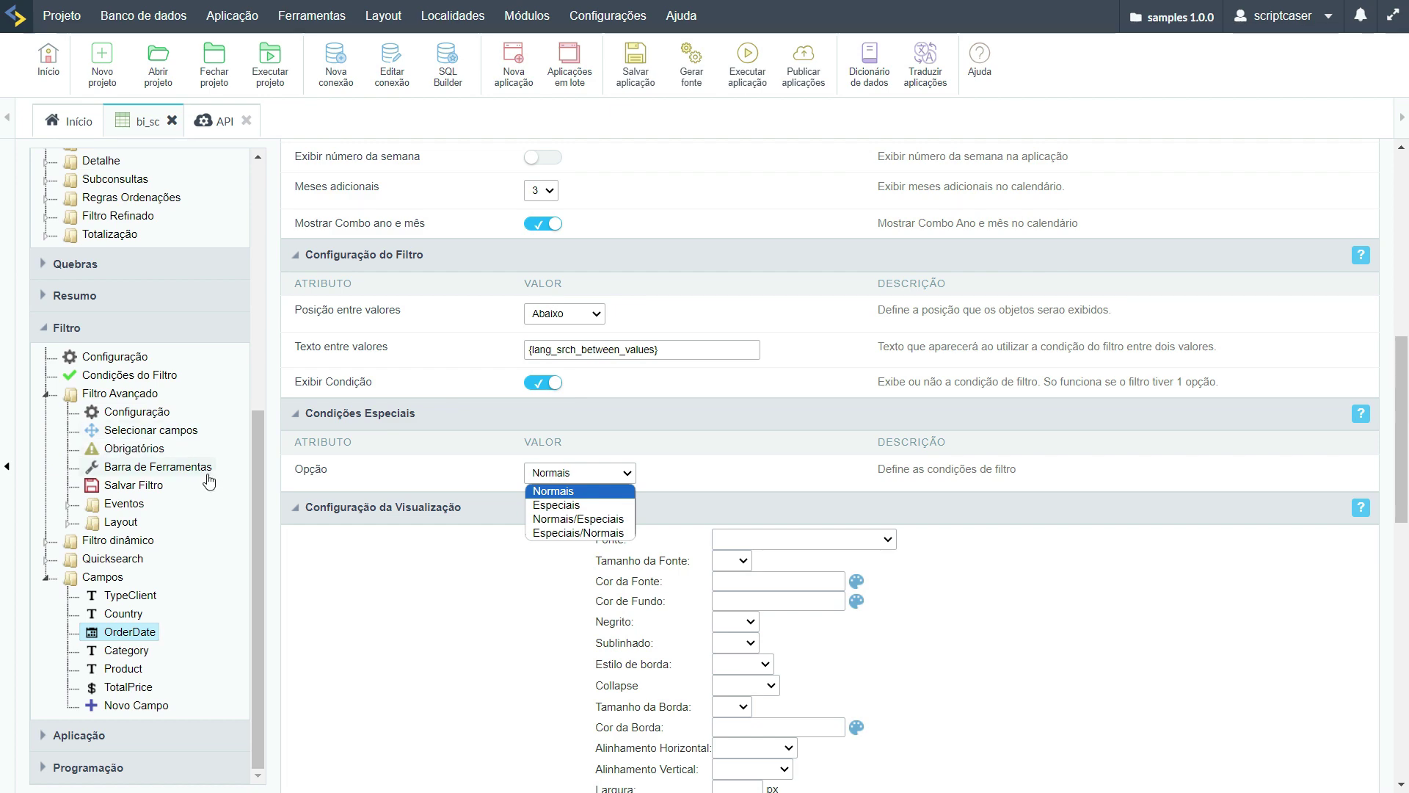
Save the field settings and view the OrderDate conditions in Condições do Filtro
{"action": "left_click", "coordinate": [124, 375]}
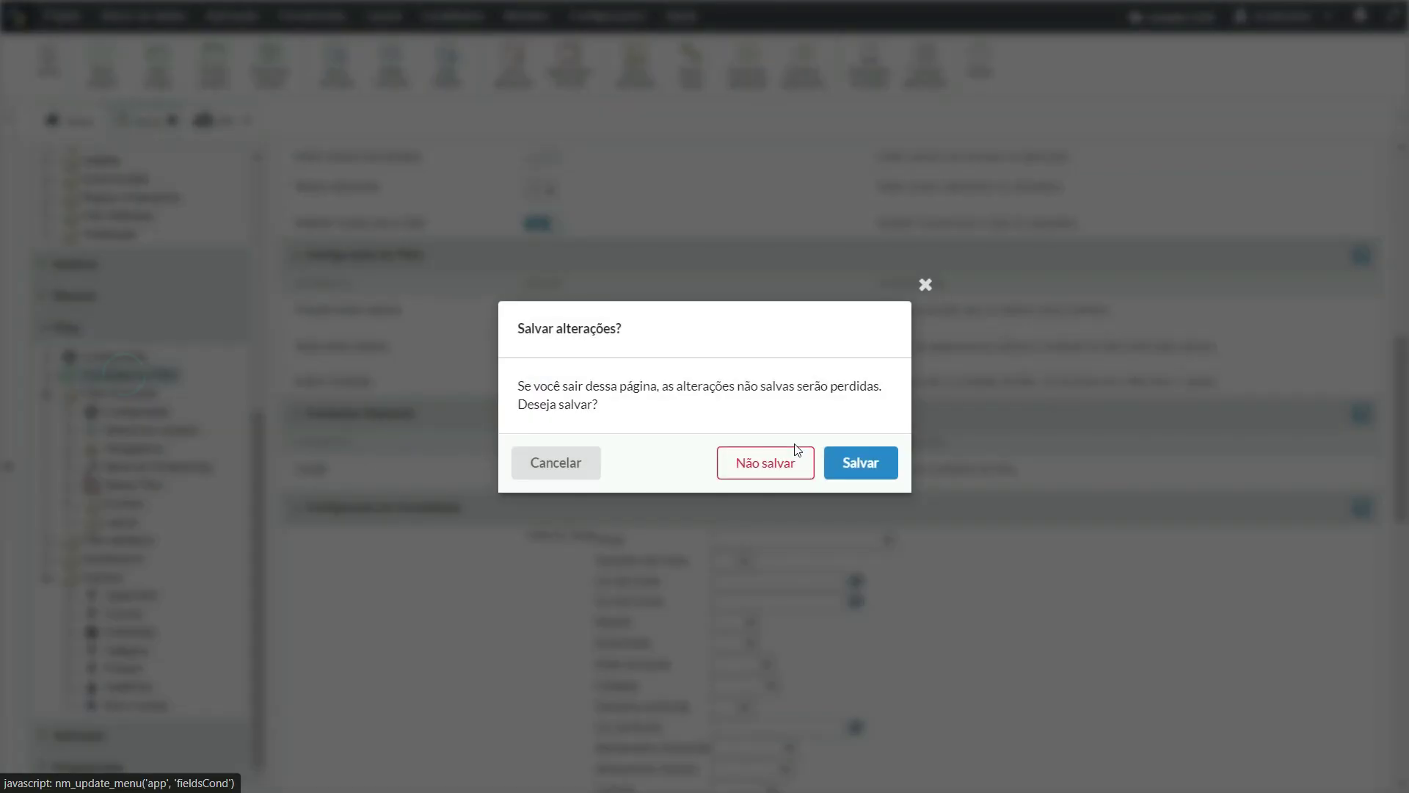
{"action": "left_click", "coordinate": [869, 466]}
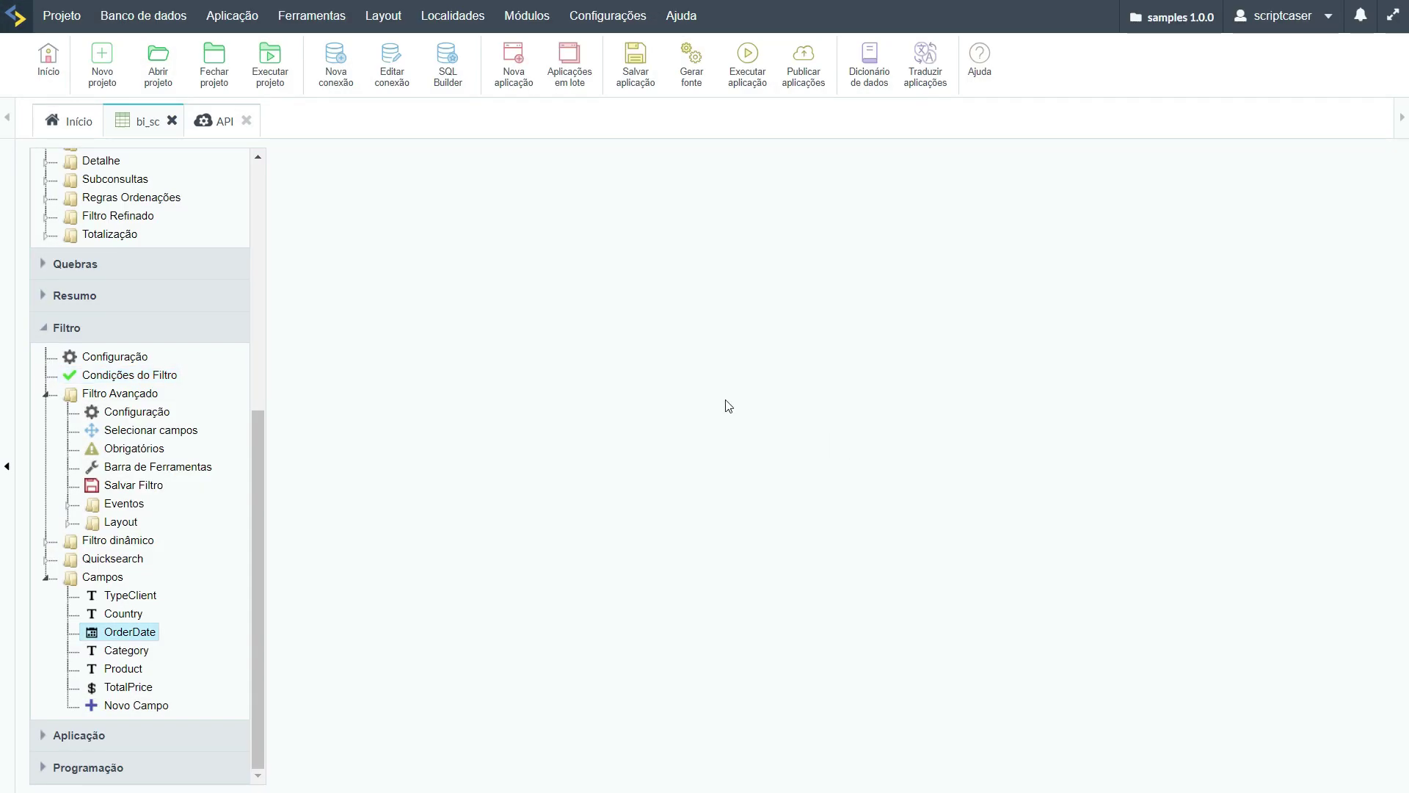
{"action": "left_click", "coordinate": [745, 293]}
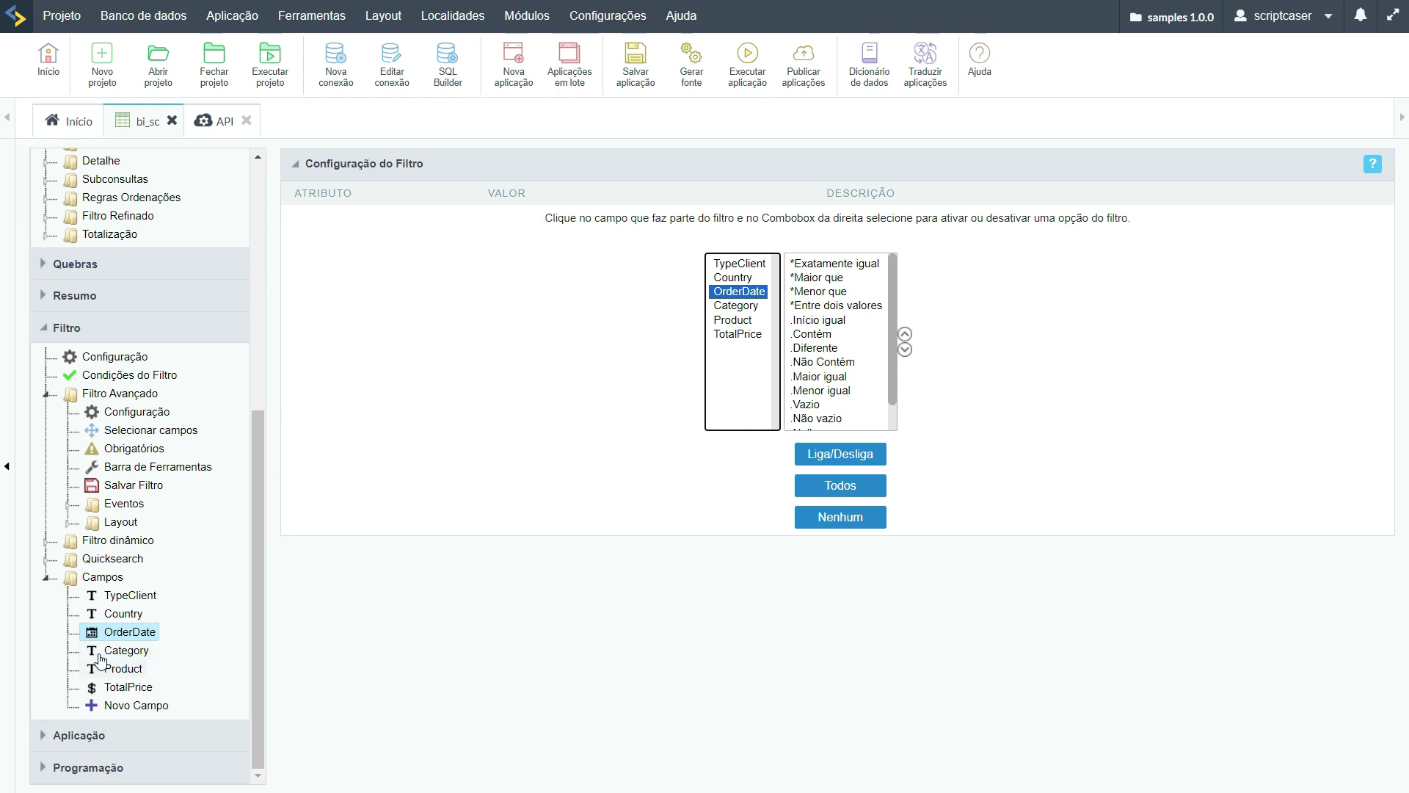
Set the OrderDate filter field's Condições Especiais option to Especiais and review its Ano values
{"action": "left_click", "coordinate": [135, 634]}
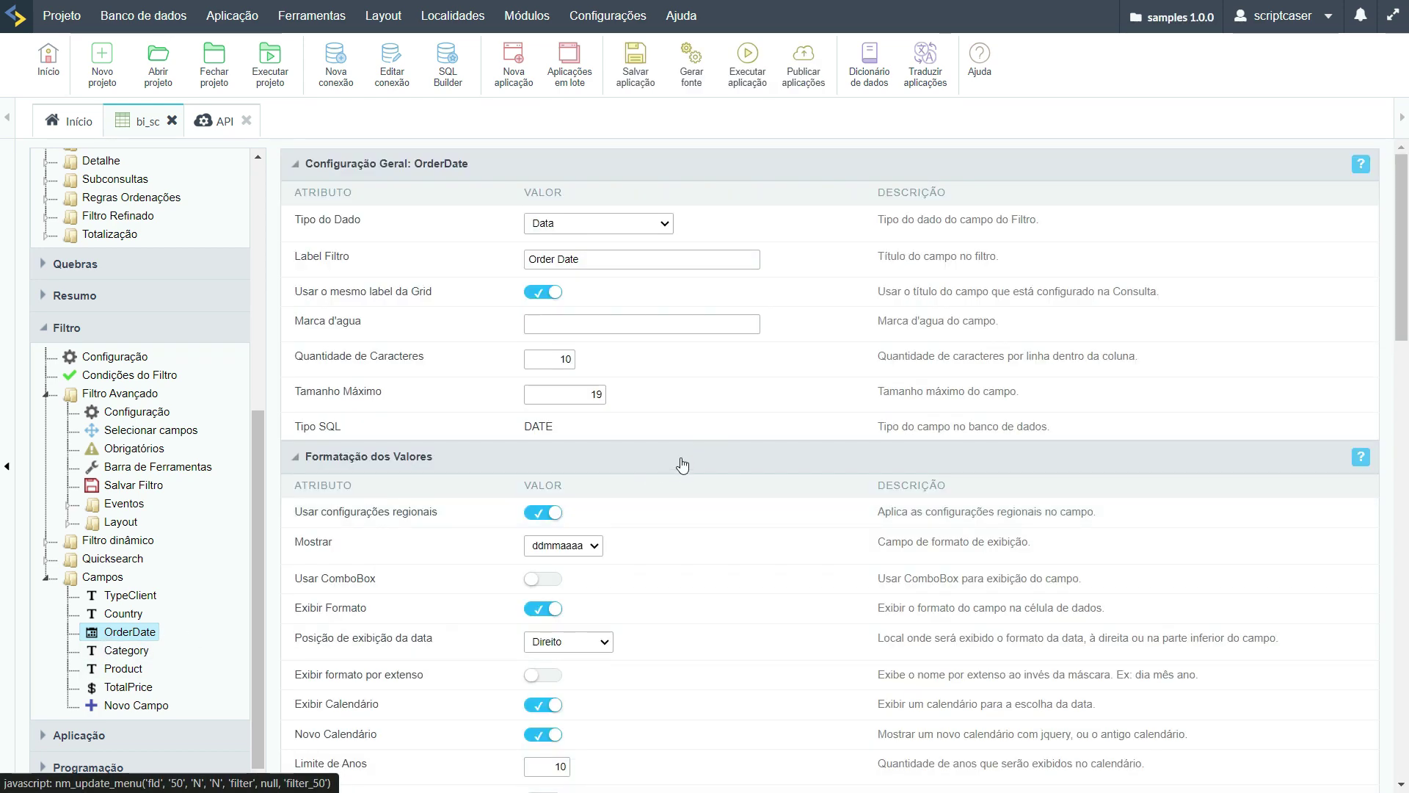
{"action": "scroll", "coordinate": [683, 463], "scroll_direction": "down", "scroll_amount": 6}
{"action": "scroll", "coordinate": [561, 503], "scroll_direction": "down", "scroll_amount": 3}
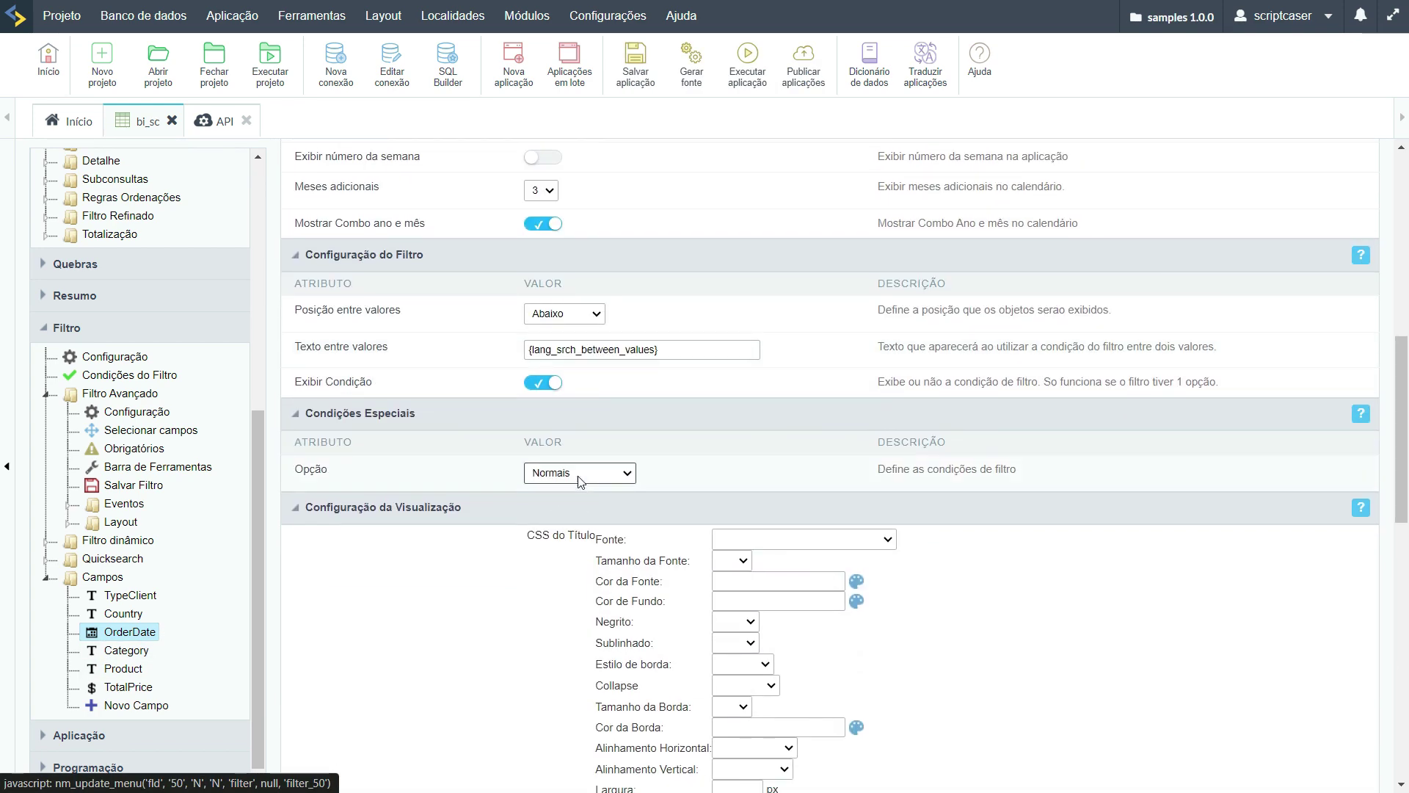
{"action": "left_click", "coordinate": [581, 477]}
{"action": "left_click", "coordinate": [571, 505]}
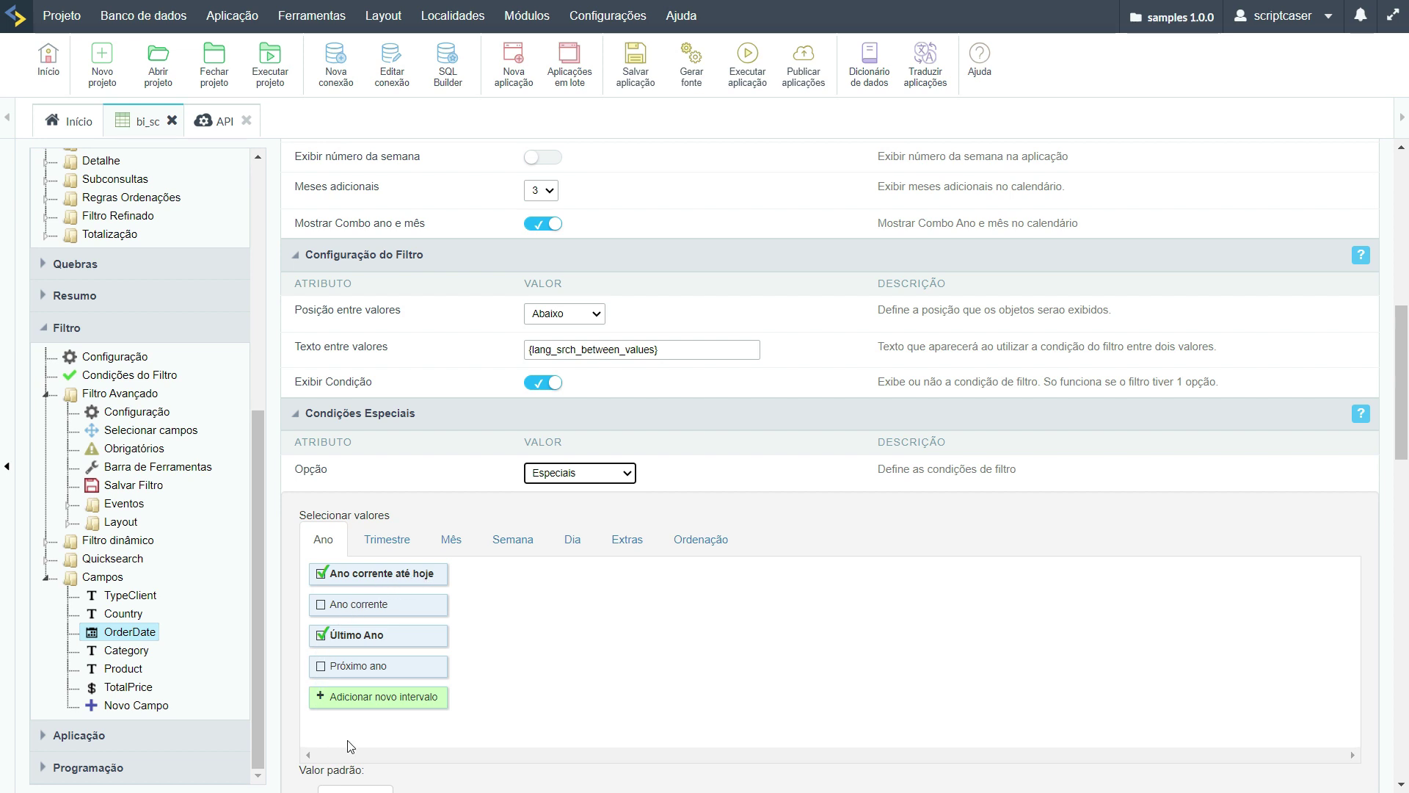
{"action": "scroll", "coordinate": [351, 746], "scroll_direction": "down", "scroll_amount": 3}
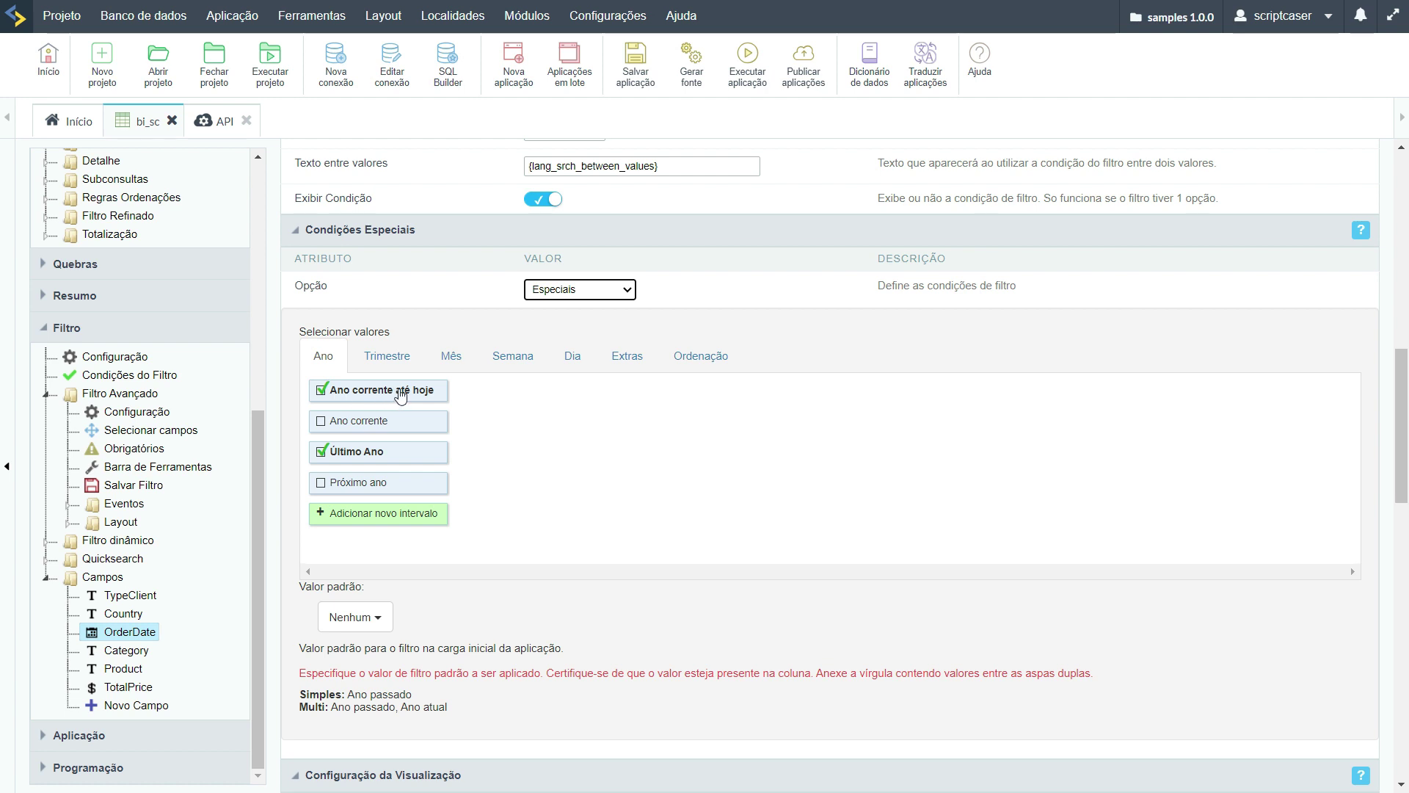
Enable the Ano corrente and Próximo ano values in OrderDate's special conditions
{"action": "left_click", "coordinate": [334, 424]}
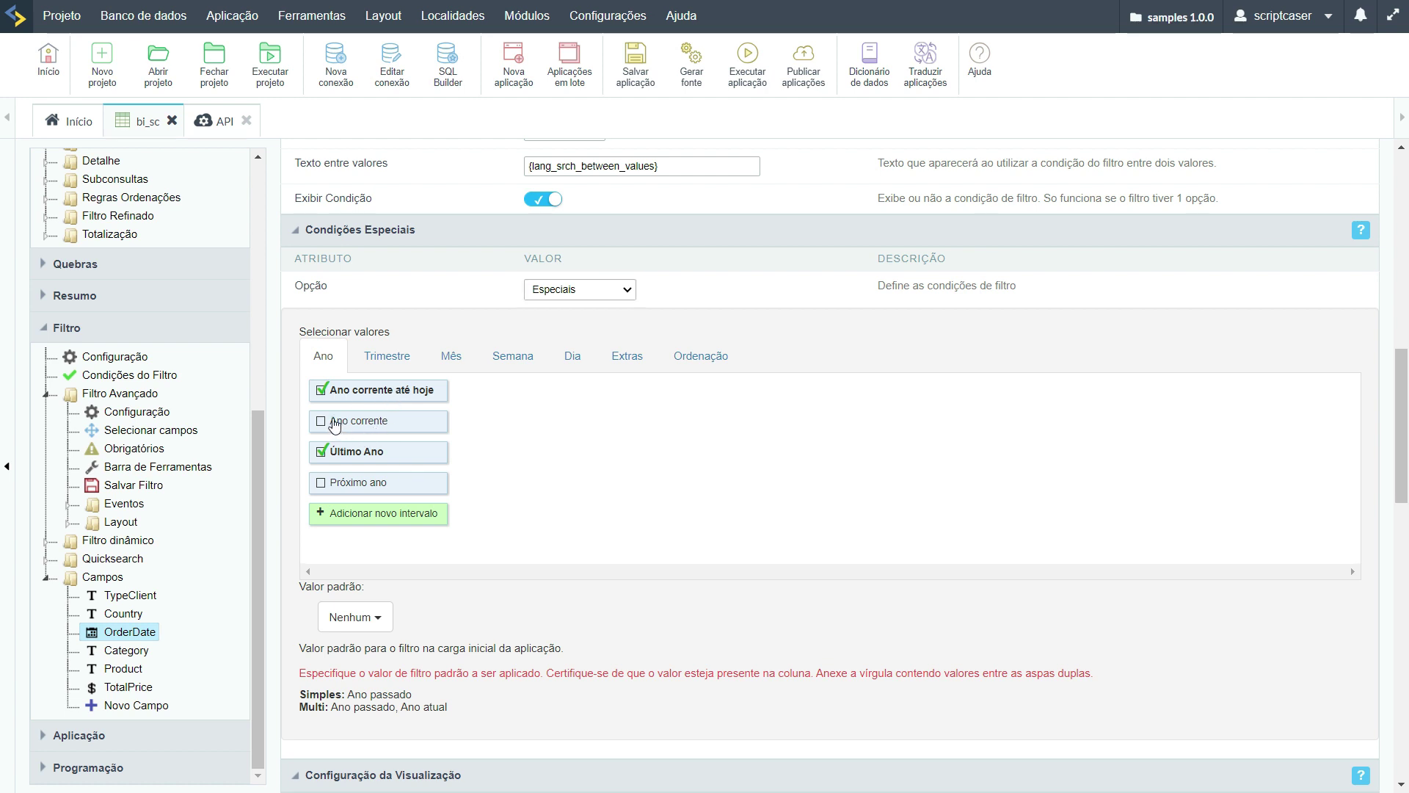
{"action": "left_click", "coordinate": [337, 482]}
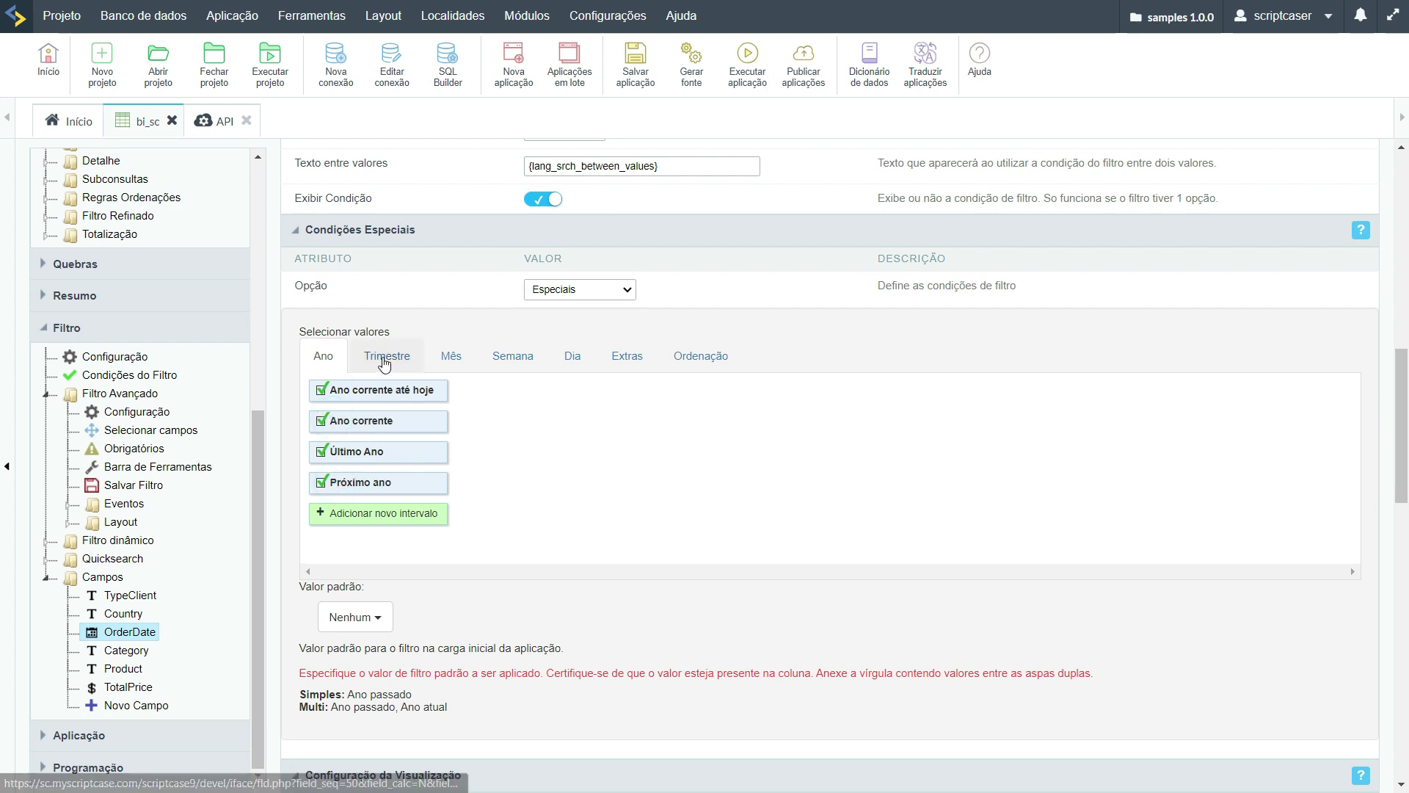
Review OrderDate's special condition values for Trimestre, Mês, Semana, Dia and Extras, plus Ordenação, and return to the Ano values
{"action": "left_click", "coordinate": [387, 356]}
{"action": "left_click", "coordinate": [468, 362]}
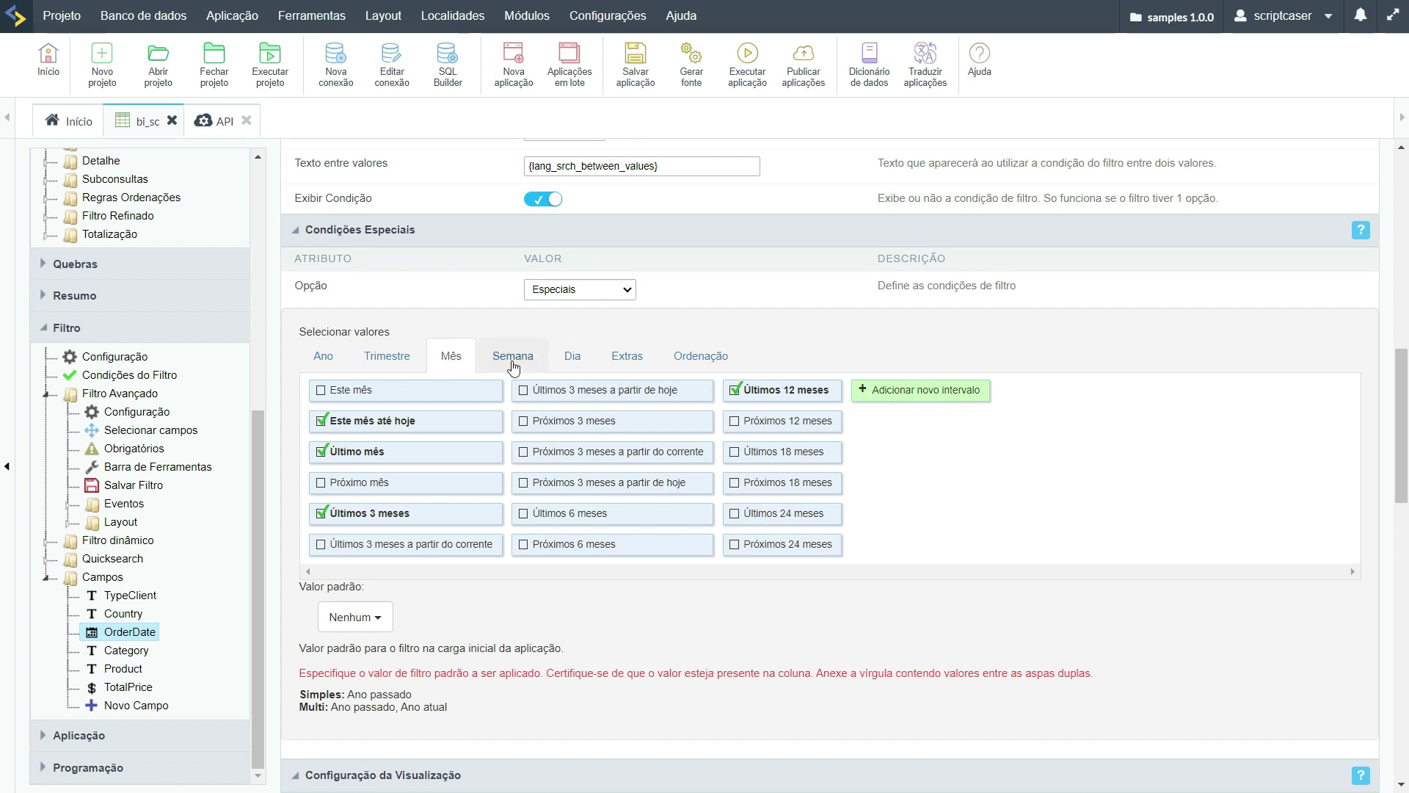
{"action": "left_click", "coordinate": [513, 361]}
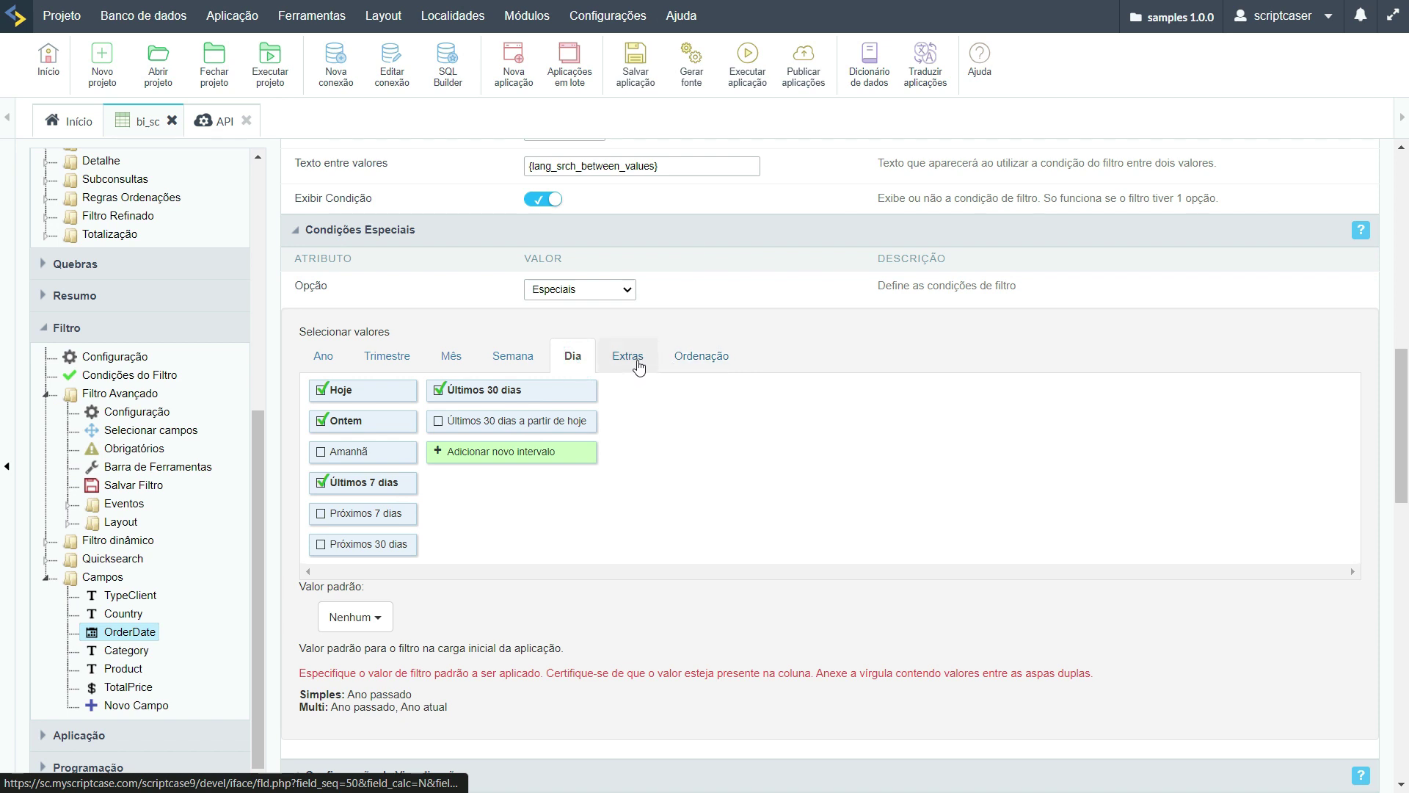
{"action": "left_click", "coordinate": [627, 356]}
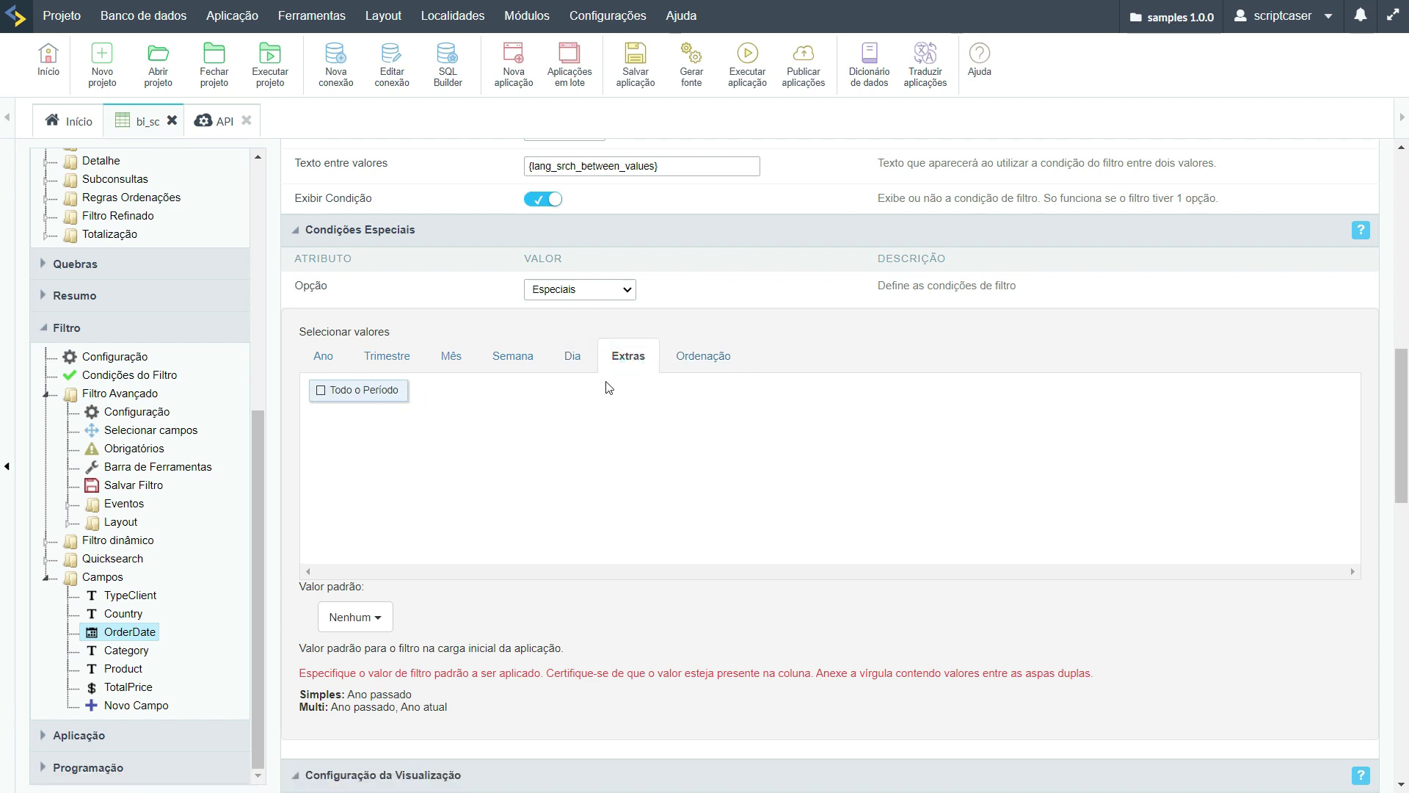
{"action": "left_click", "coordinate": [323, 355]}
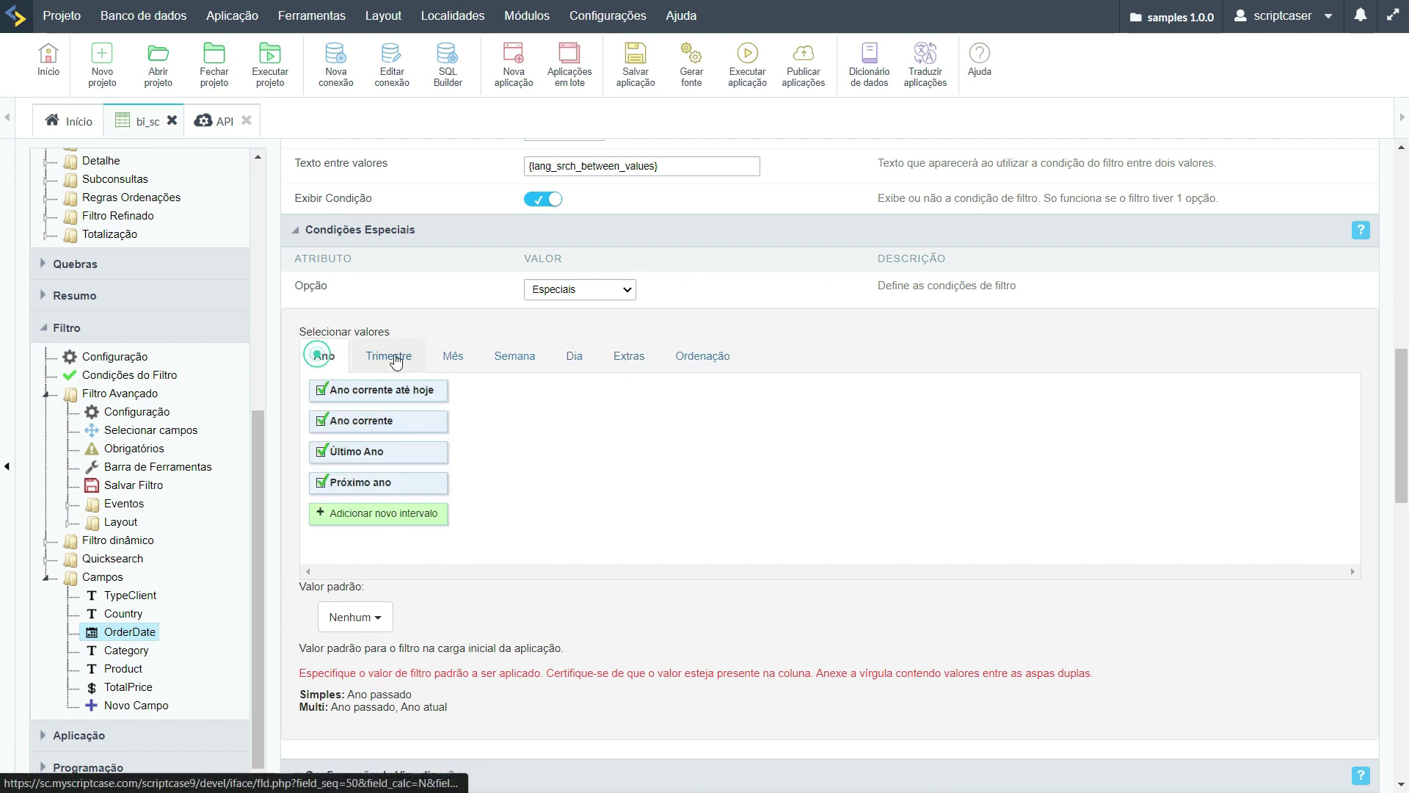
{"action": "left_click", "coordinate": [382, 355]}
{"action": "left_click", "coordinate": [460, 361]}
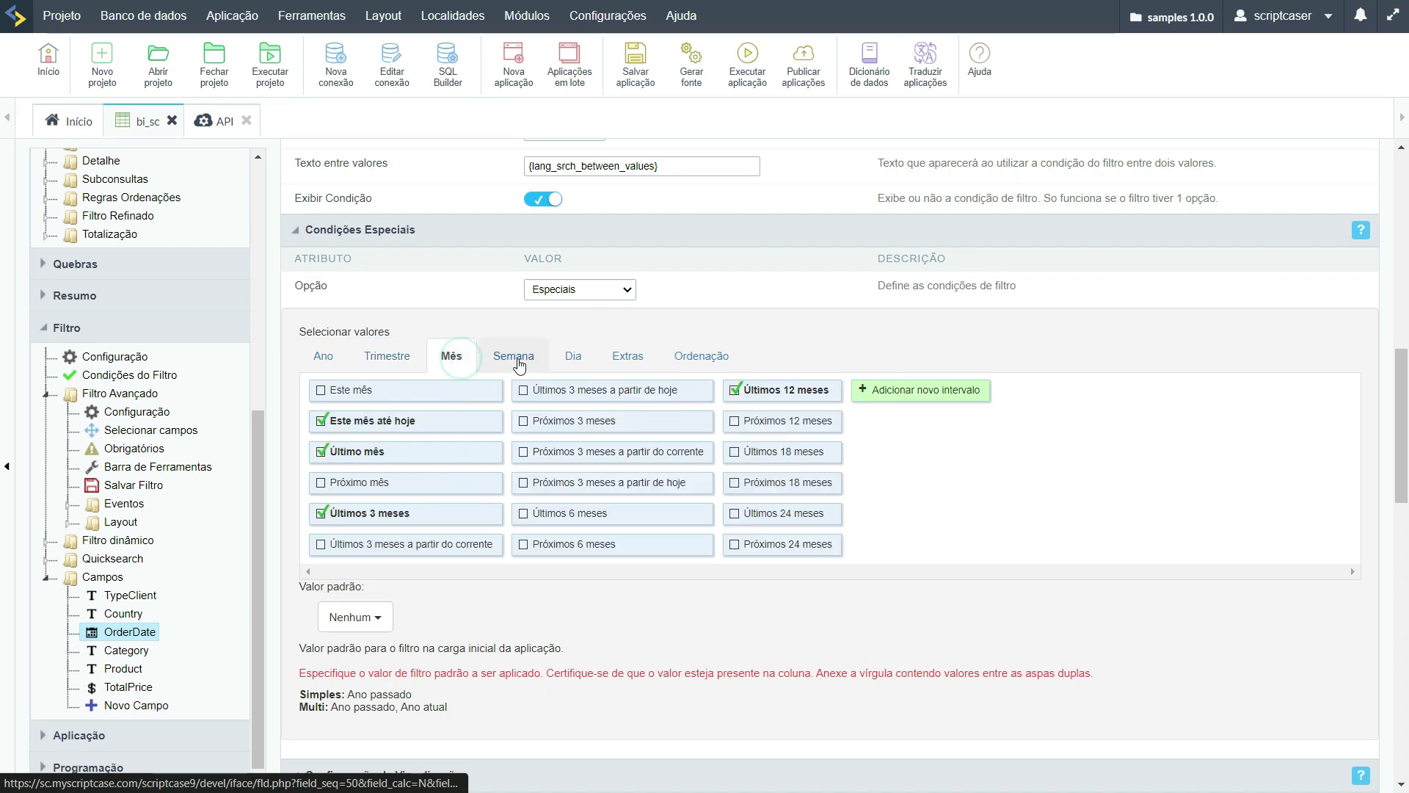
{"action": "left_click", "coordinate": [512, 358]}
{"action": "left_click", "coordinate": [568, 359]}
{"action": "left_click", "coordinate": [624, 360]}
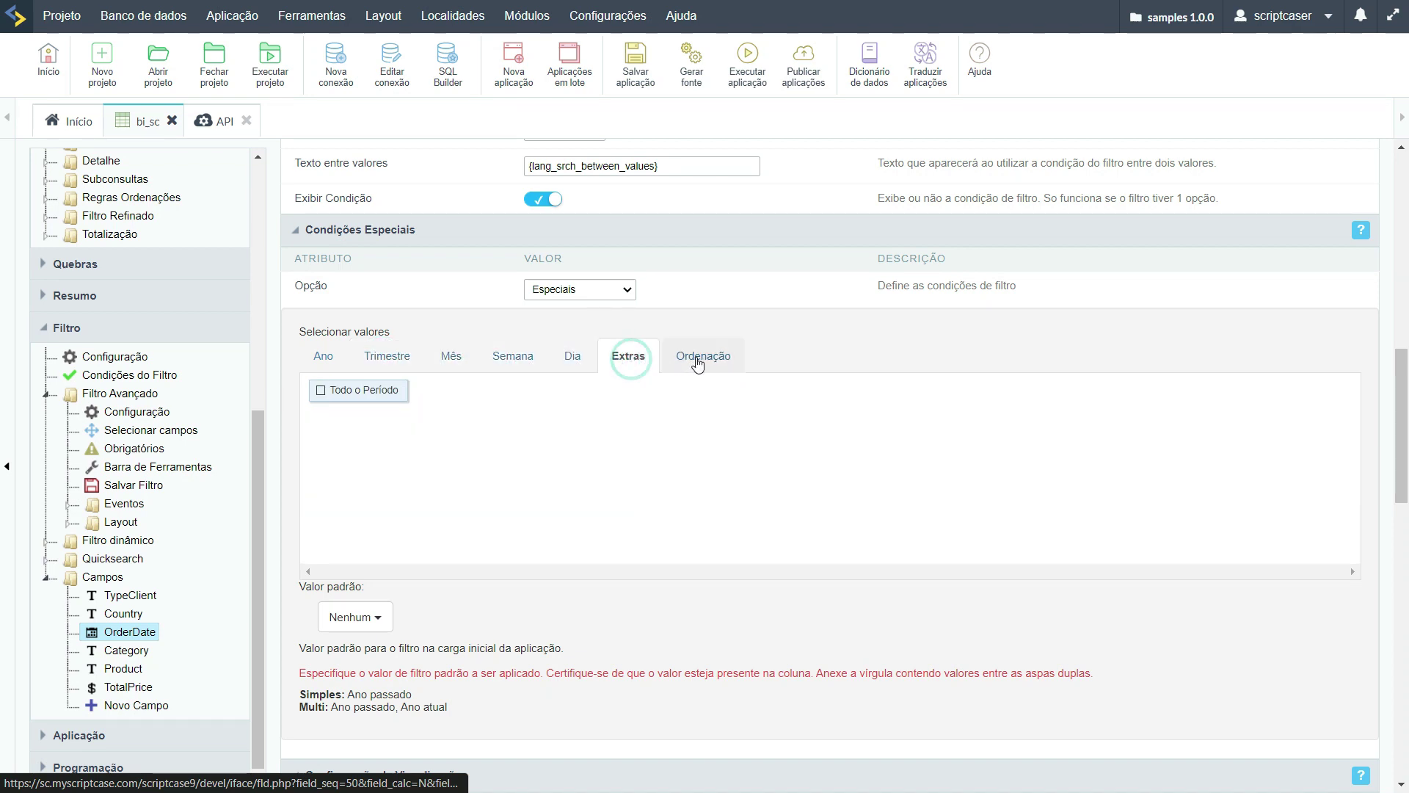
{"action": "left_click", "coordinate": [693, 358]}
{"action": "left_click", "coordinate": [323, 358]}
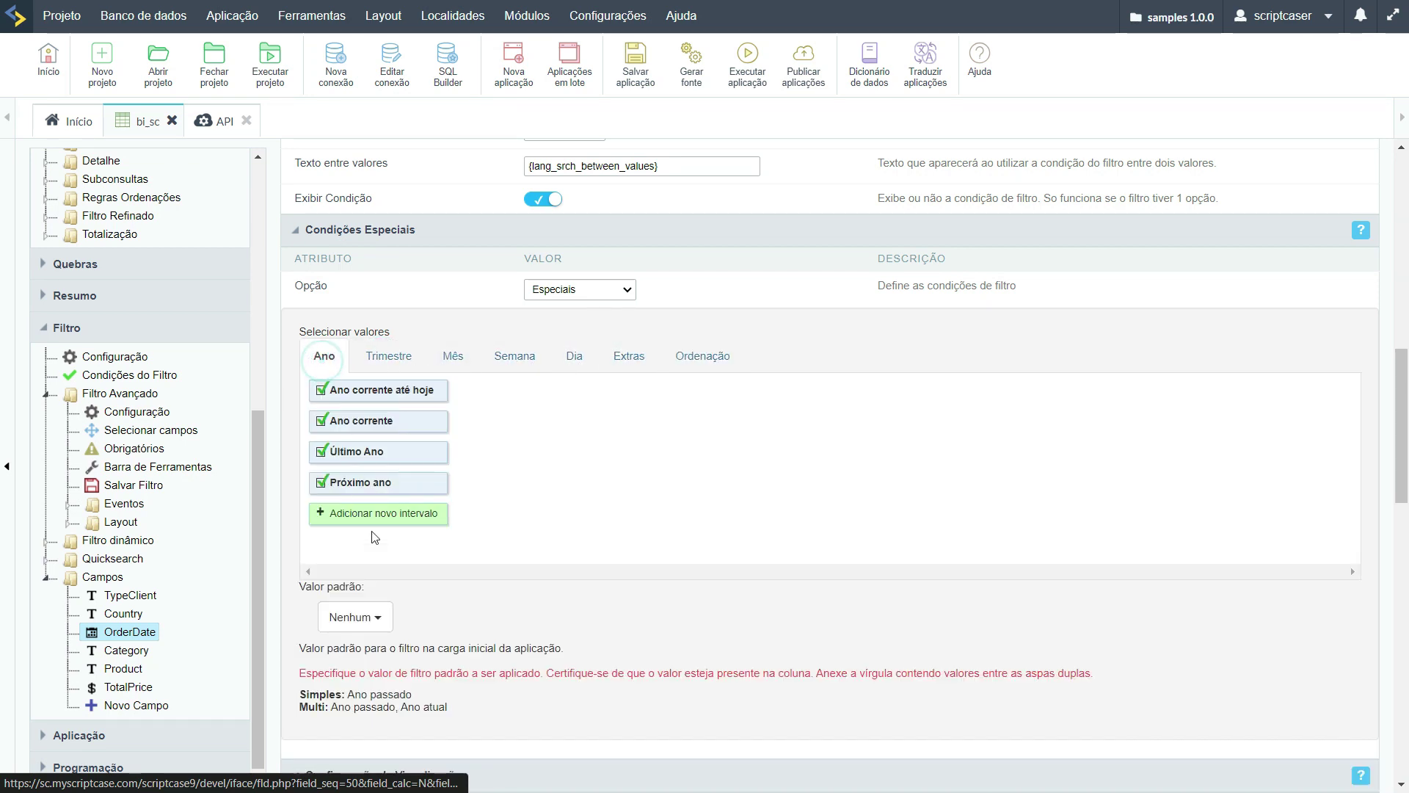
Set the default value of OrderDate's special conditions to Último Ano
{"action": "left_click", "coordinate": [345, 619]}
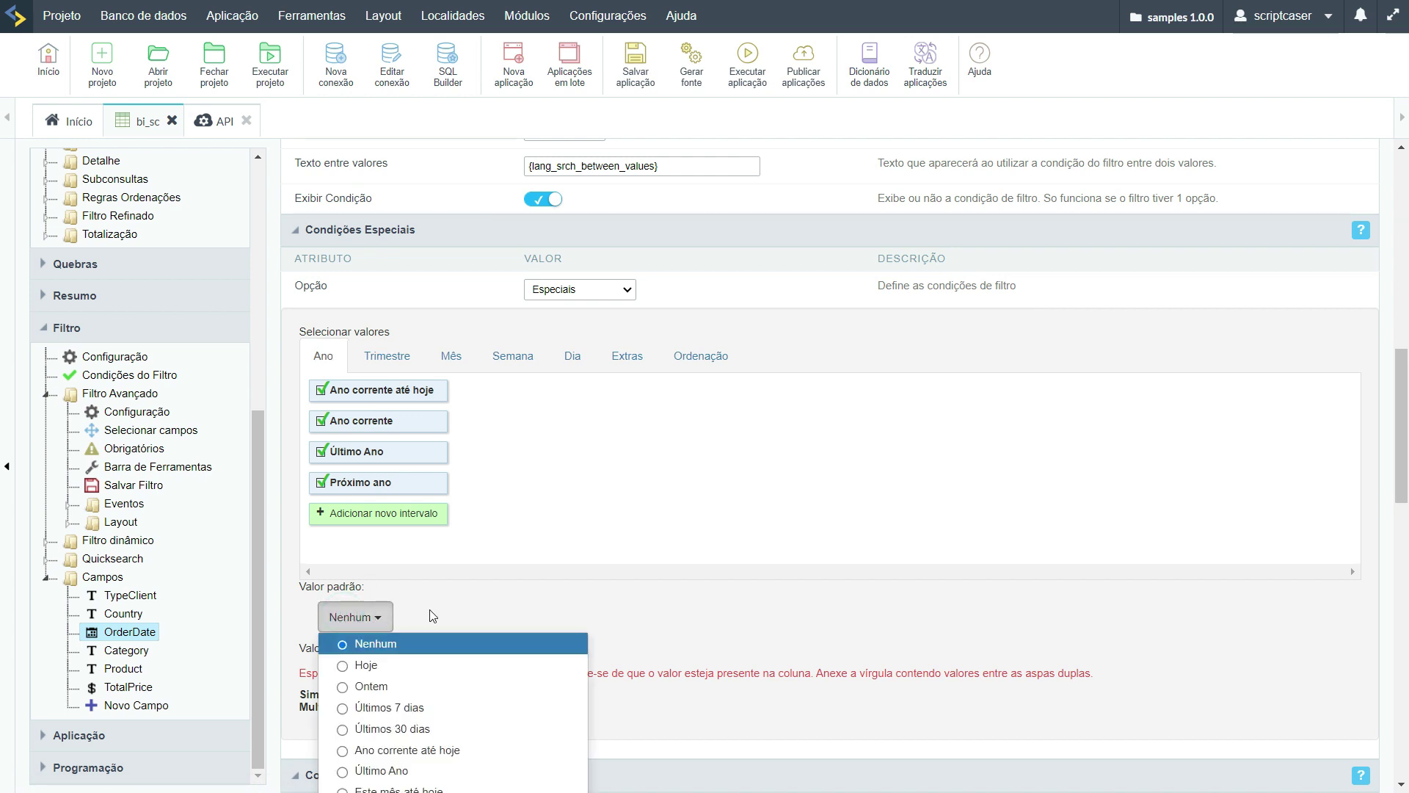
{"action": "scroll", "coordinate": [458, 616], "scroll_direction": "down", "scroll_amount": 2}
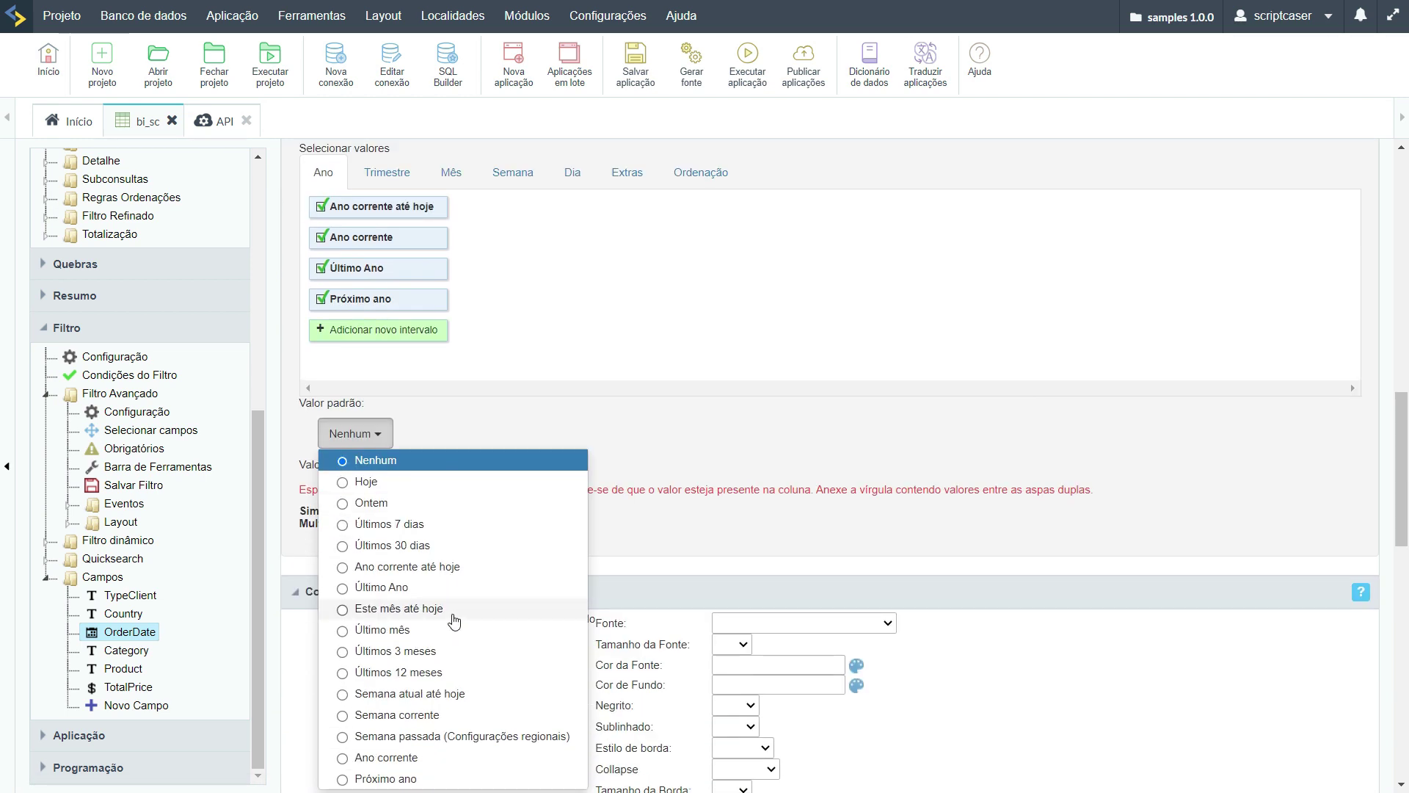
{"action": "left_click", "coordinate": [382, 587]}
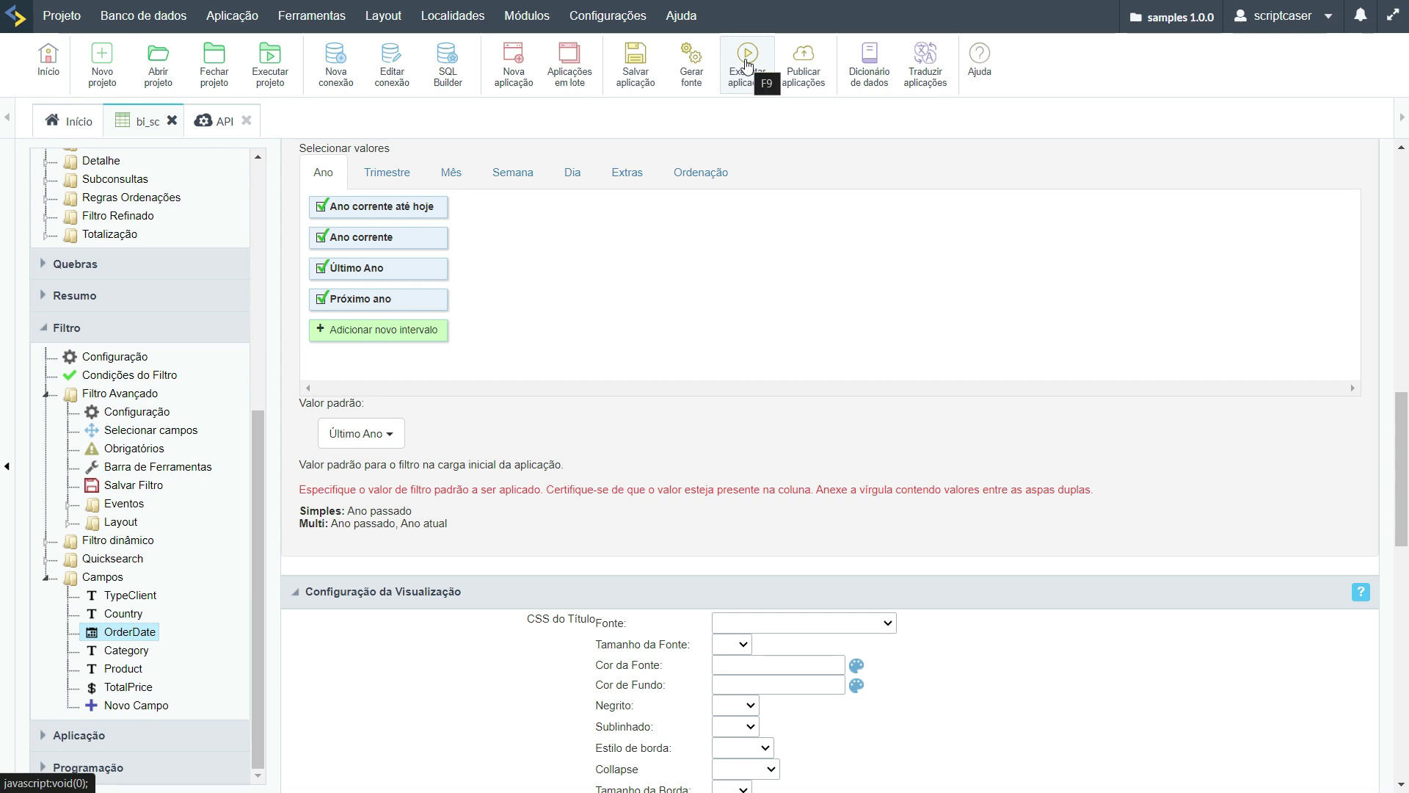
Run the application, check the Order Date conditions and date range, and search with Ano passado
{"action": "left_click", "coordinate": [746, 64]}
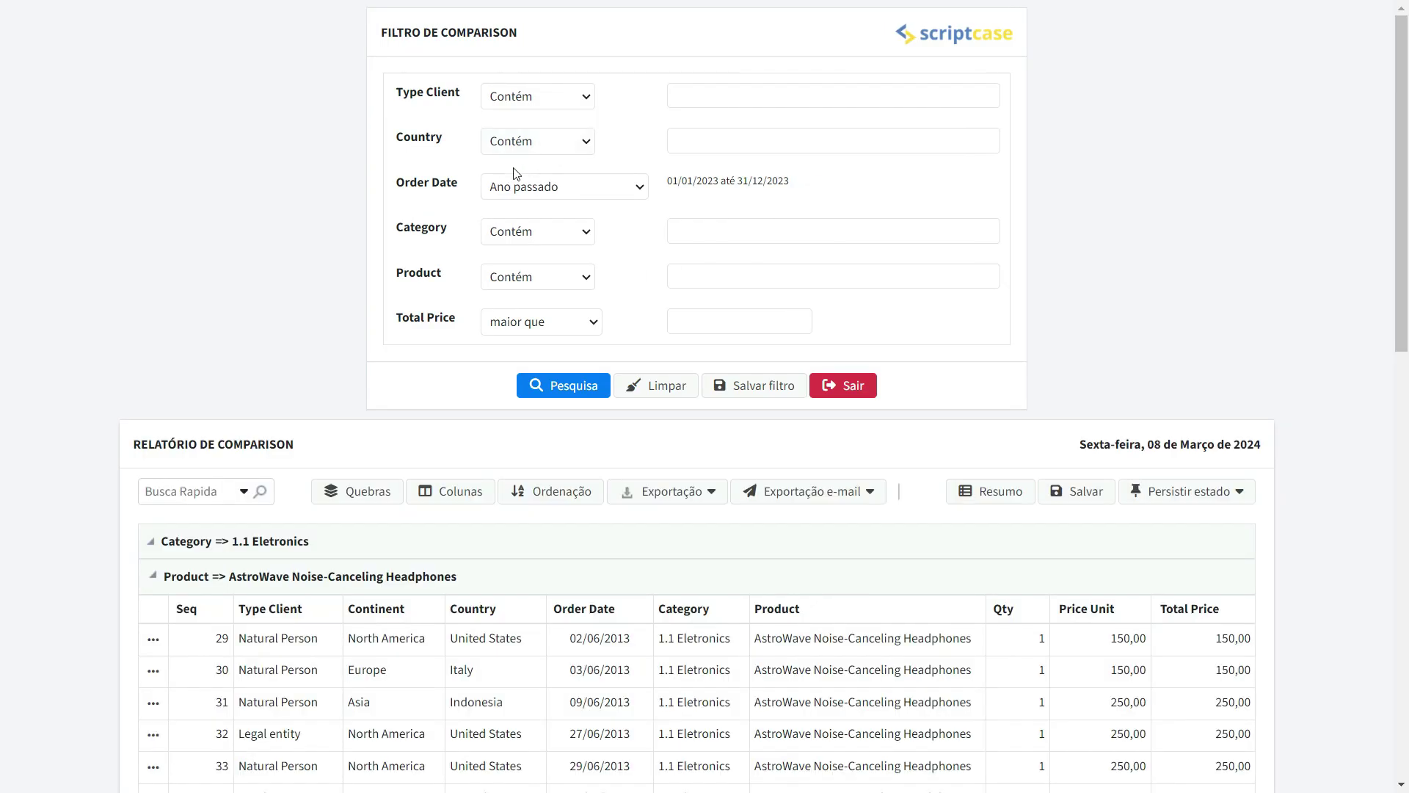
{"action": "left_click", "coordinate": [543, 188]}
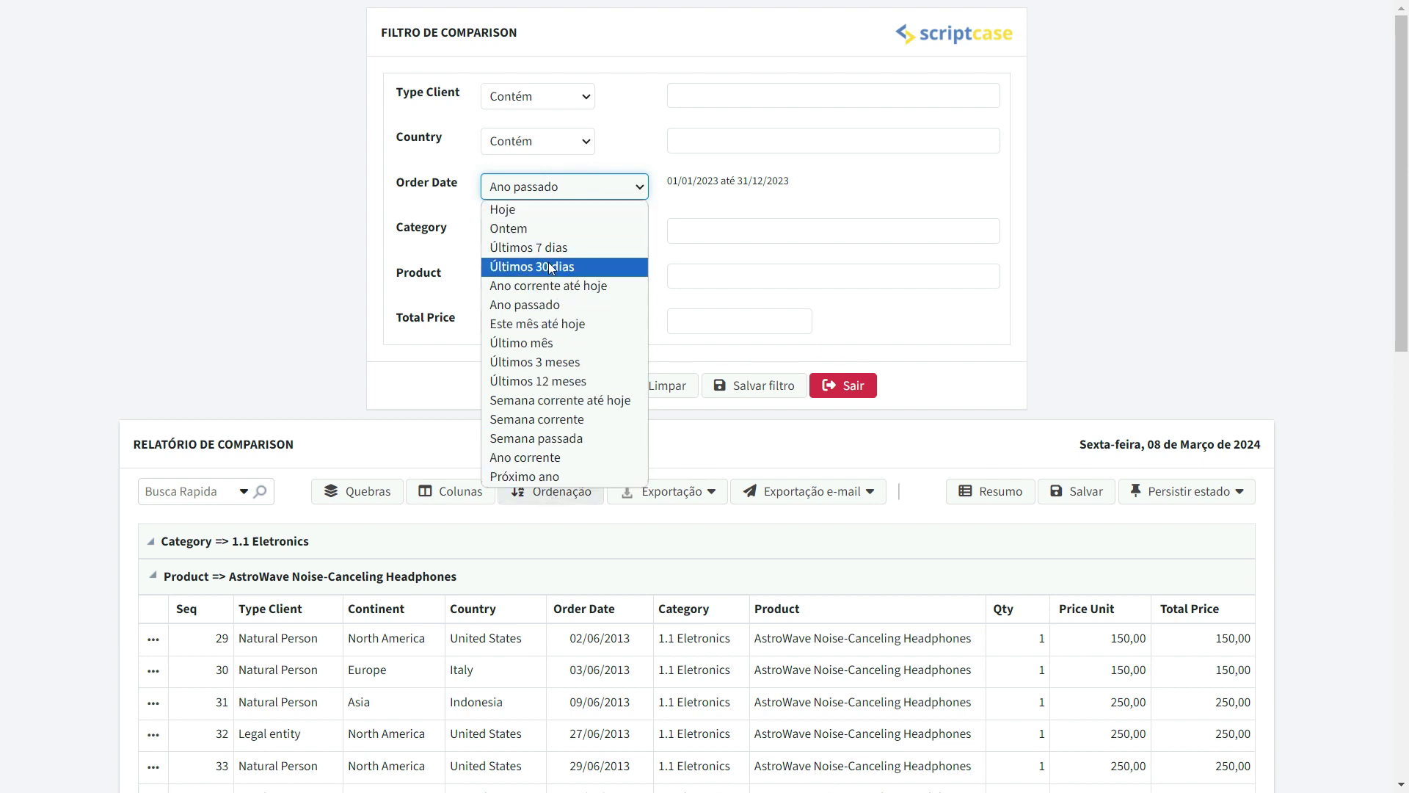
{"action": "left_click", "coordinate": [534, 192]}
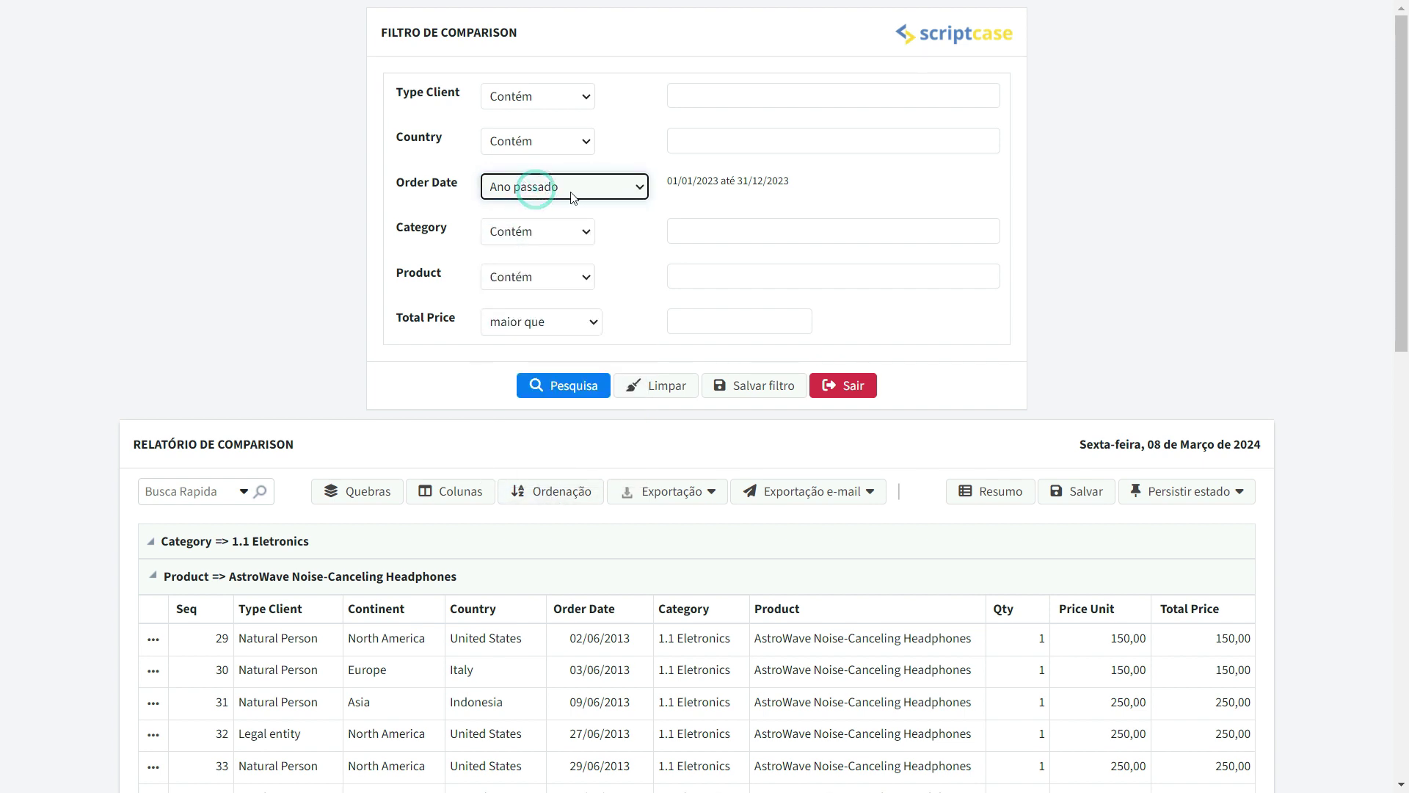
{"action": "left_click_drag", "start_coordinate": [670, 180], "coordinate": [807, 184]}
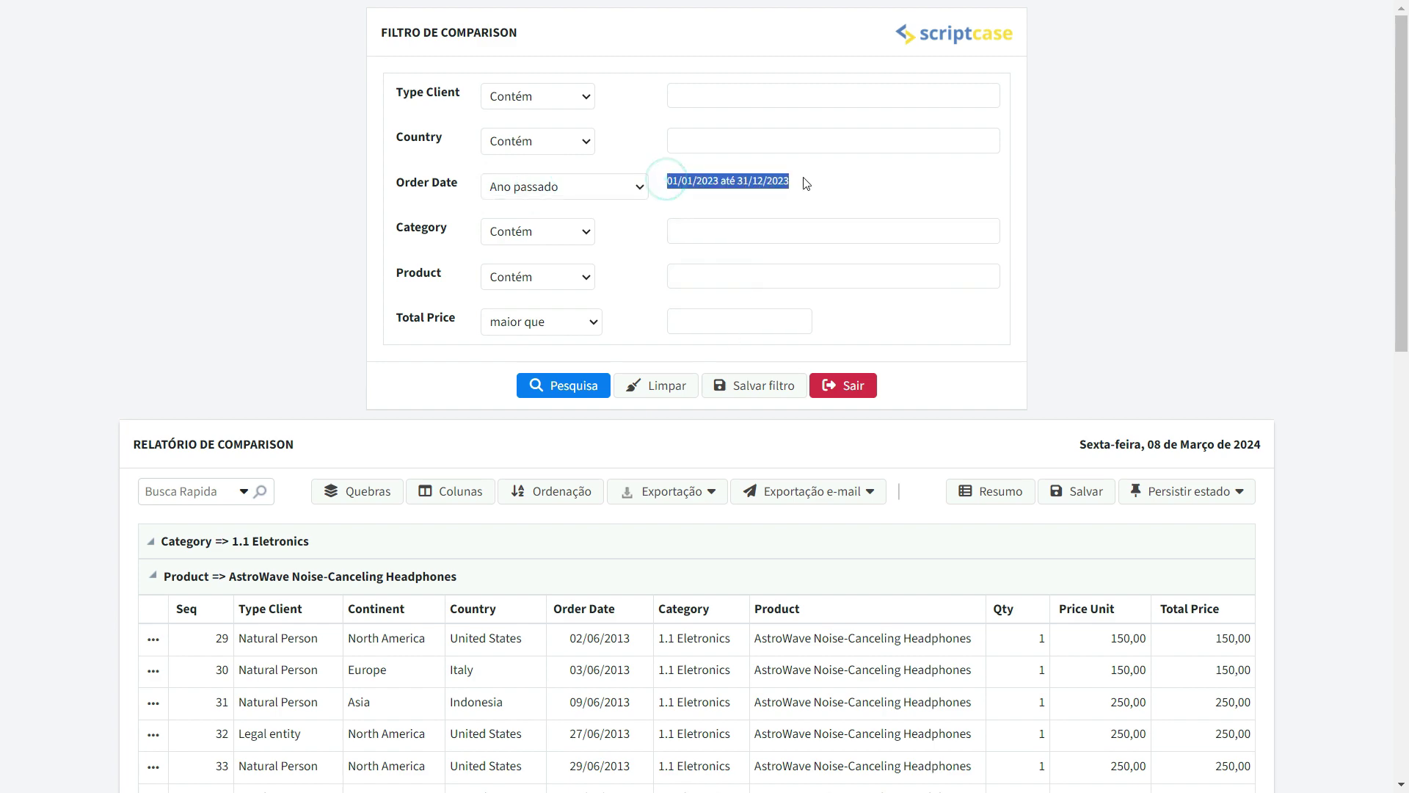
{"action": "left_click", "coordinate": [551, 389]}
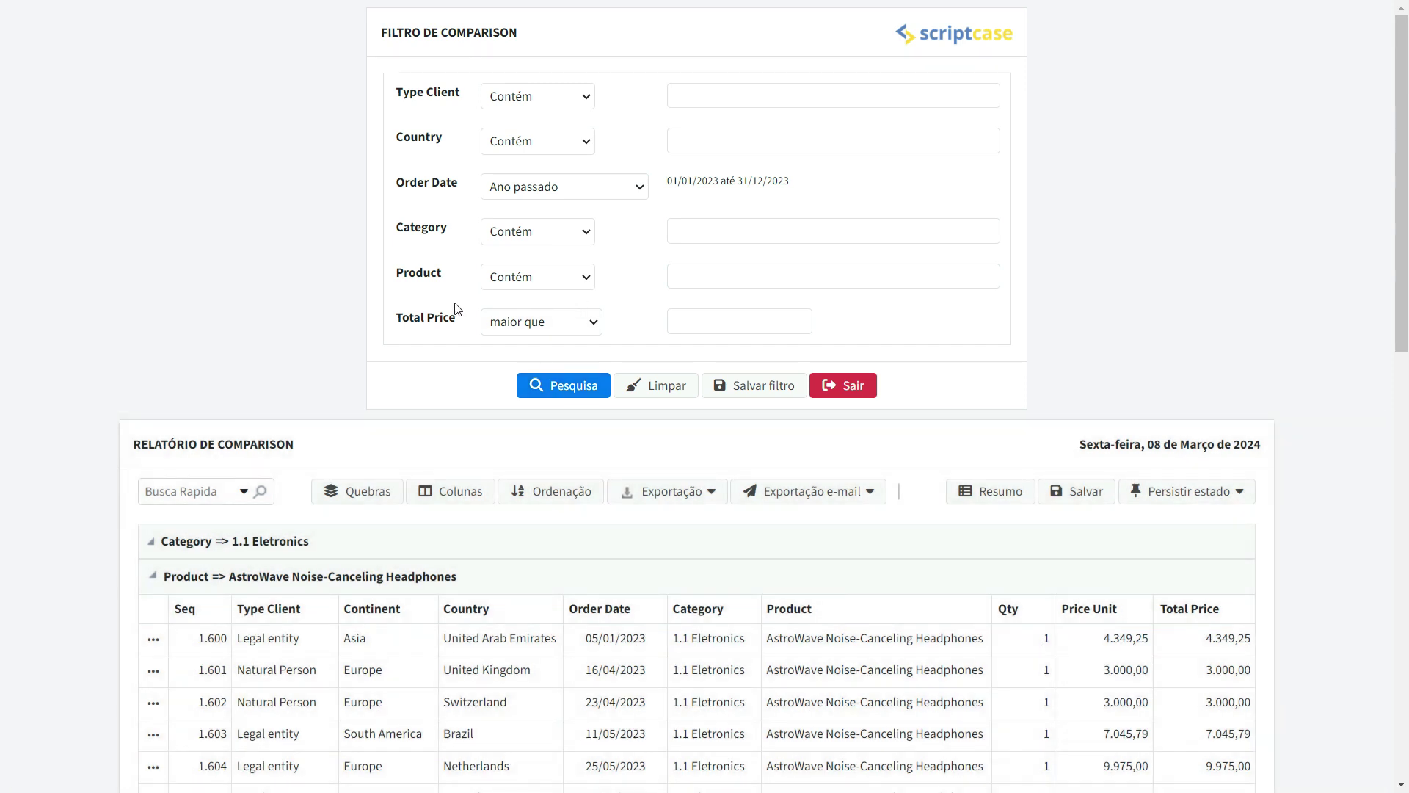
Search the report with the Order Date condition Últimos 3 meses and look through the results
{"action": "left_click", "coordinate": [561, 192]}
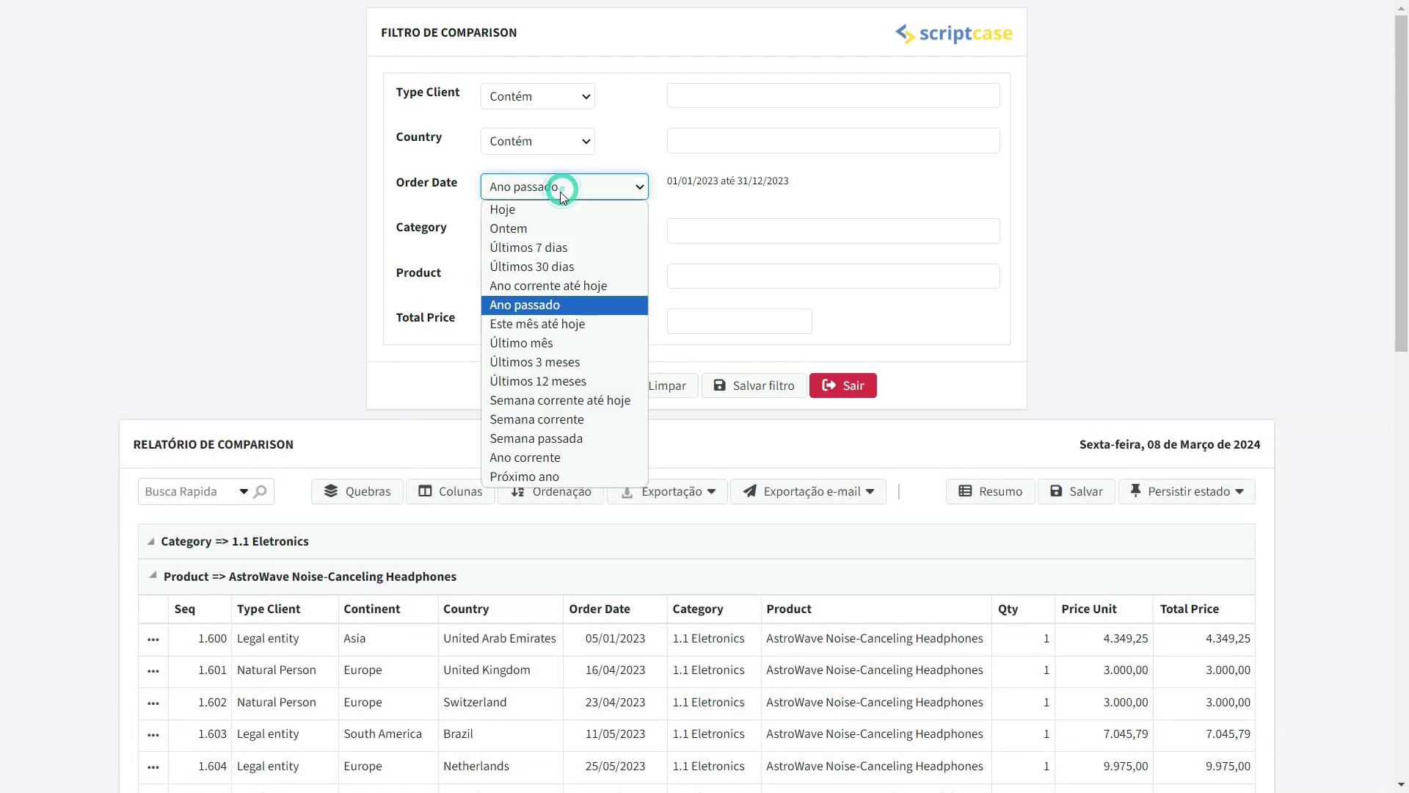
{"action": "left_click", "coordinate": [566, 362]}
{"action": "left_click", "coordinate": [563, 389]}
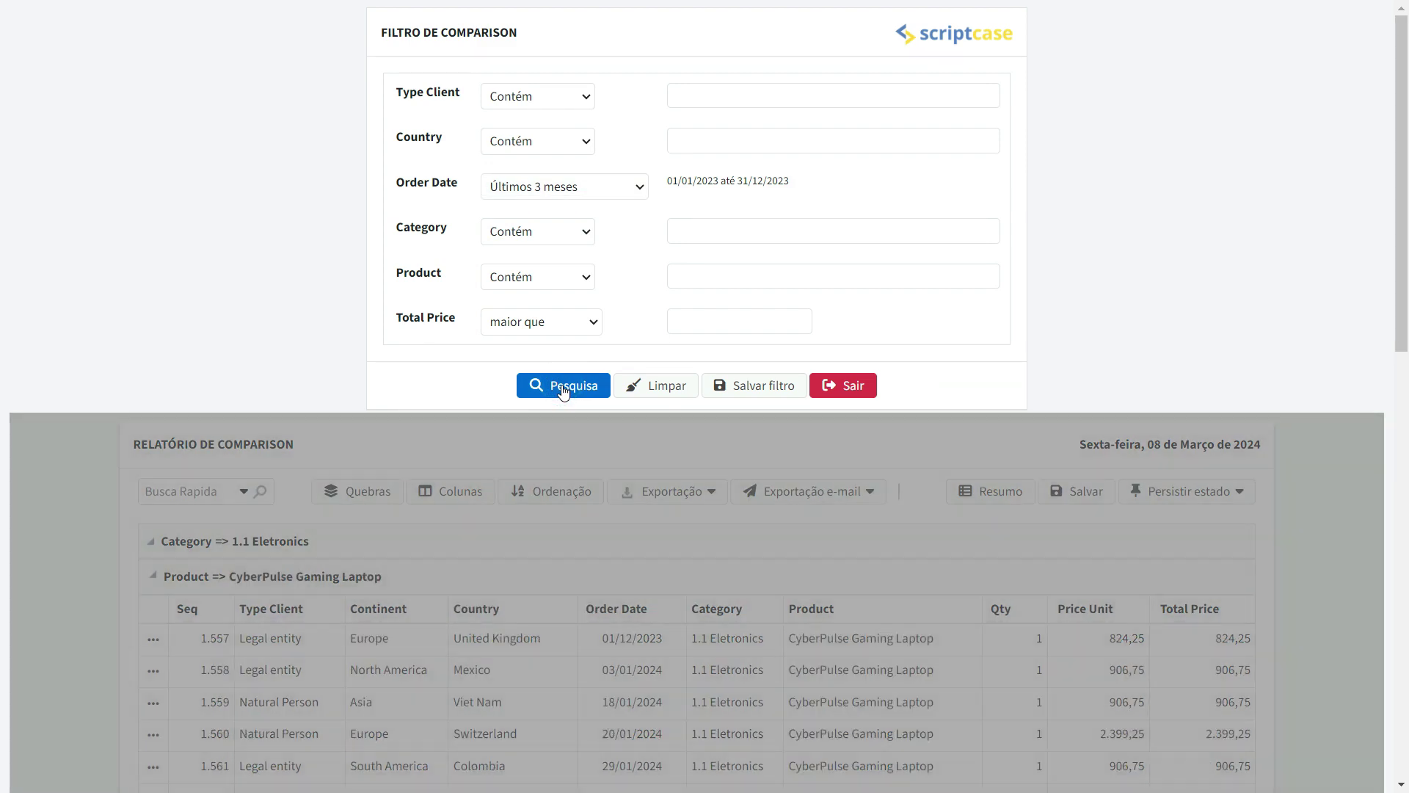
{"action": "scroll", "coordinate": [1157, 579], "scroll_direction": "down", "scroll_amount": 12}
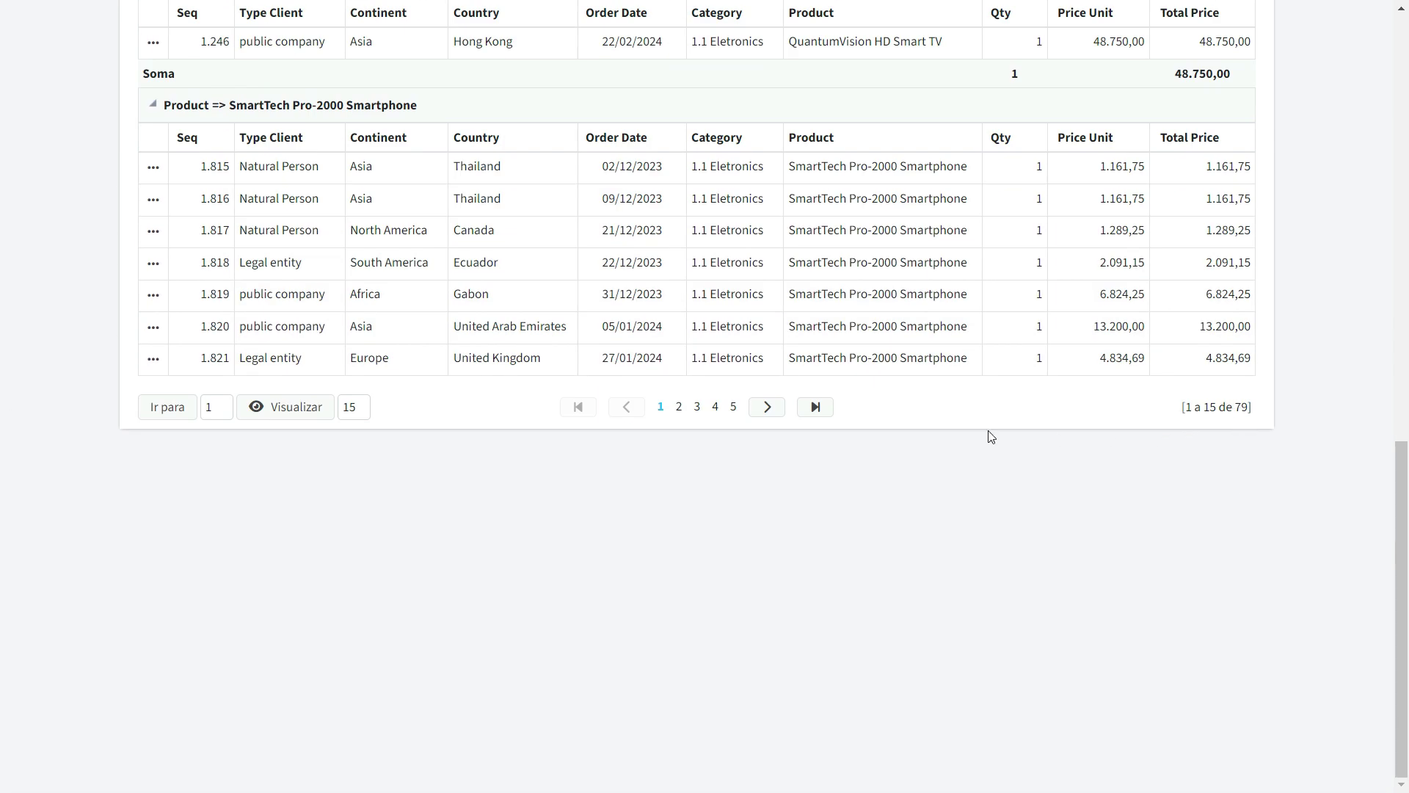
{"action": "scroll", "coordinate": [991, 436], "scroll_direction": "up", "scroll_amount": 10}
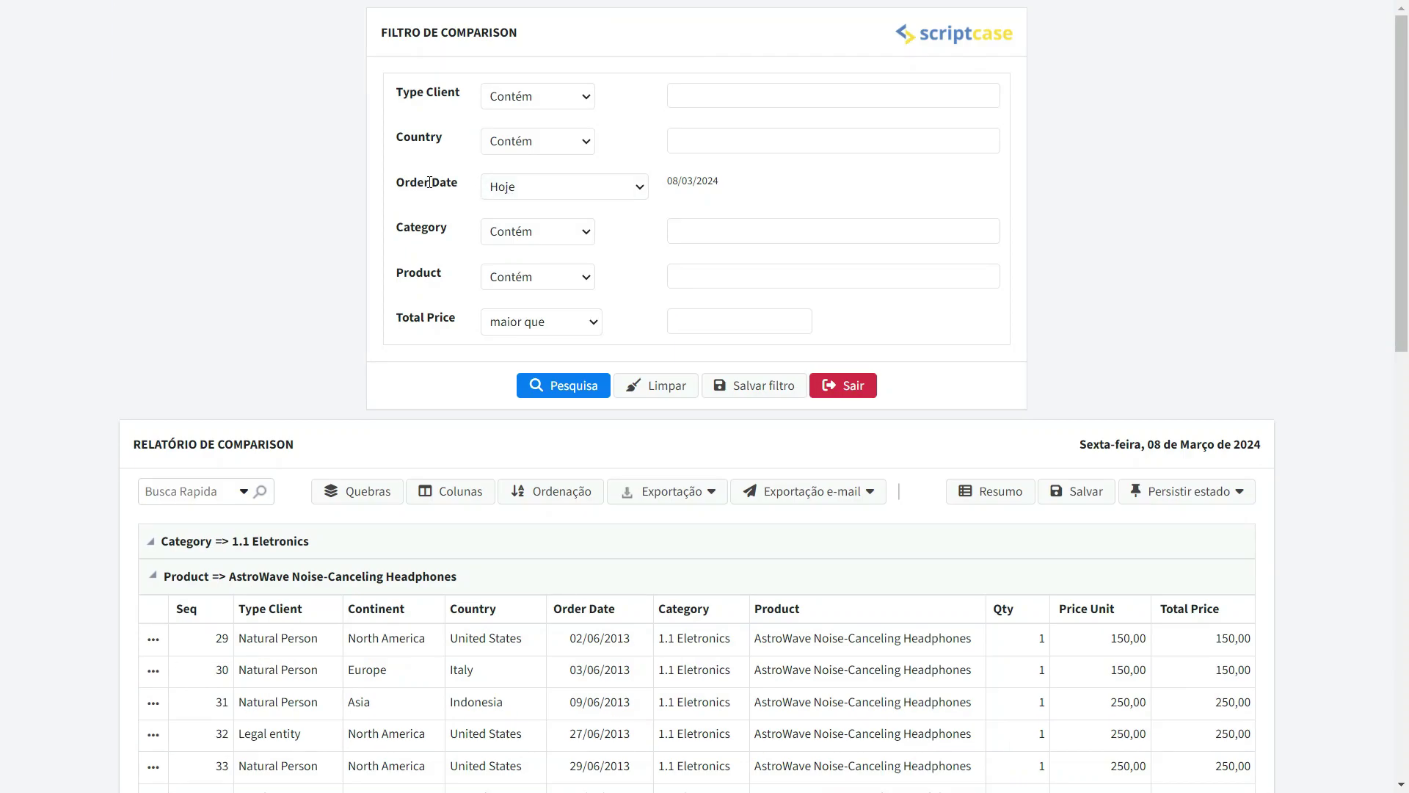
Look over the Order Date conditions, return to the field settings and set OrderDate's Tipo do Dado to Comparação de datas
{"action": "left_click", "coordinate": [568, 192]}
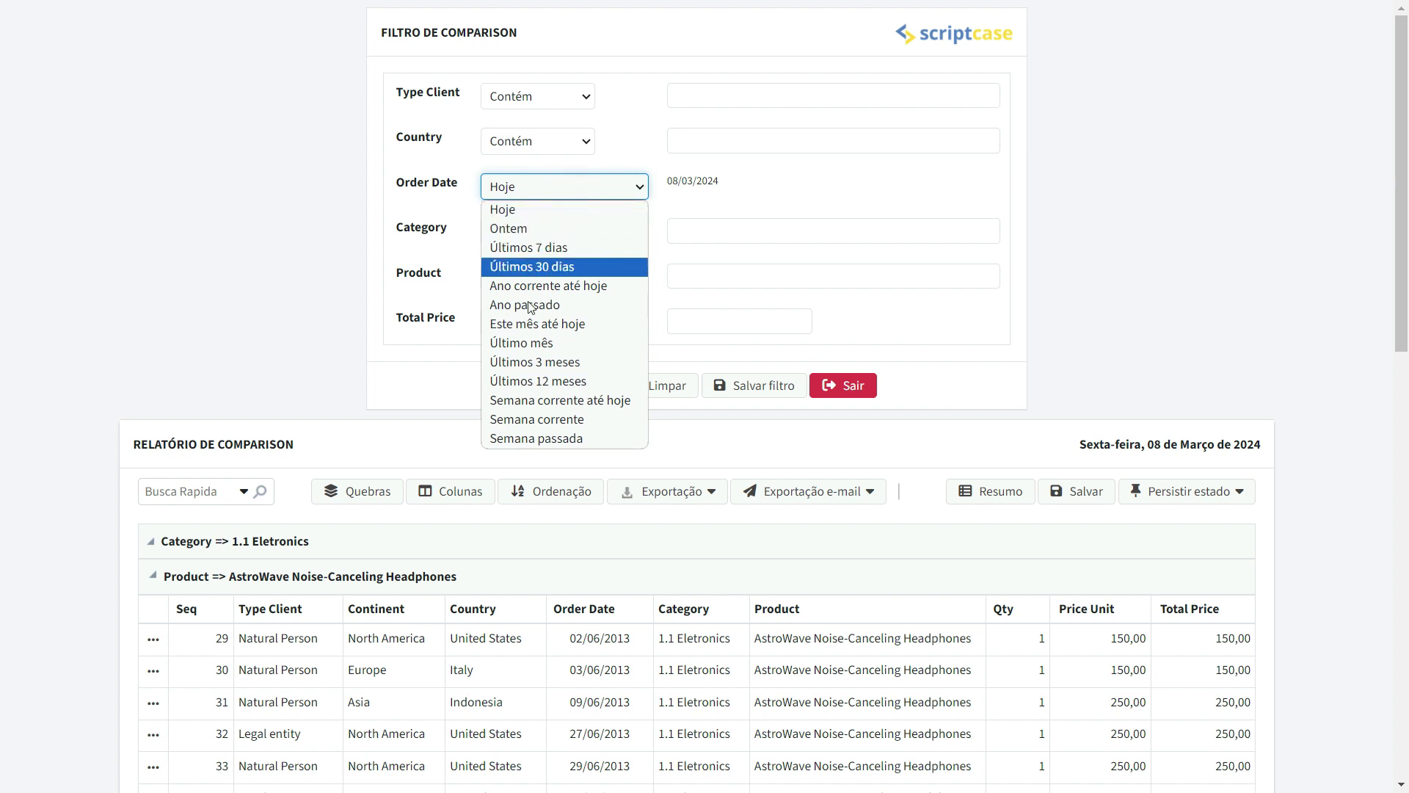
{"action": "left_click", "coordinate": [412, 188]}
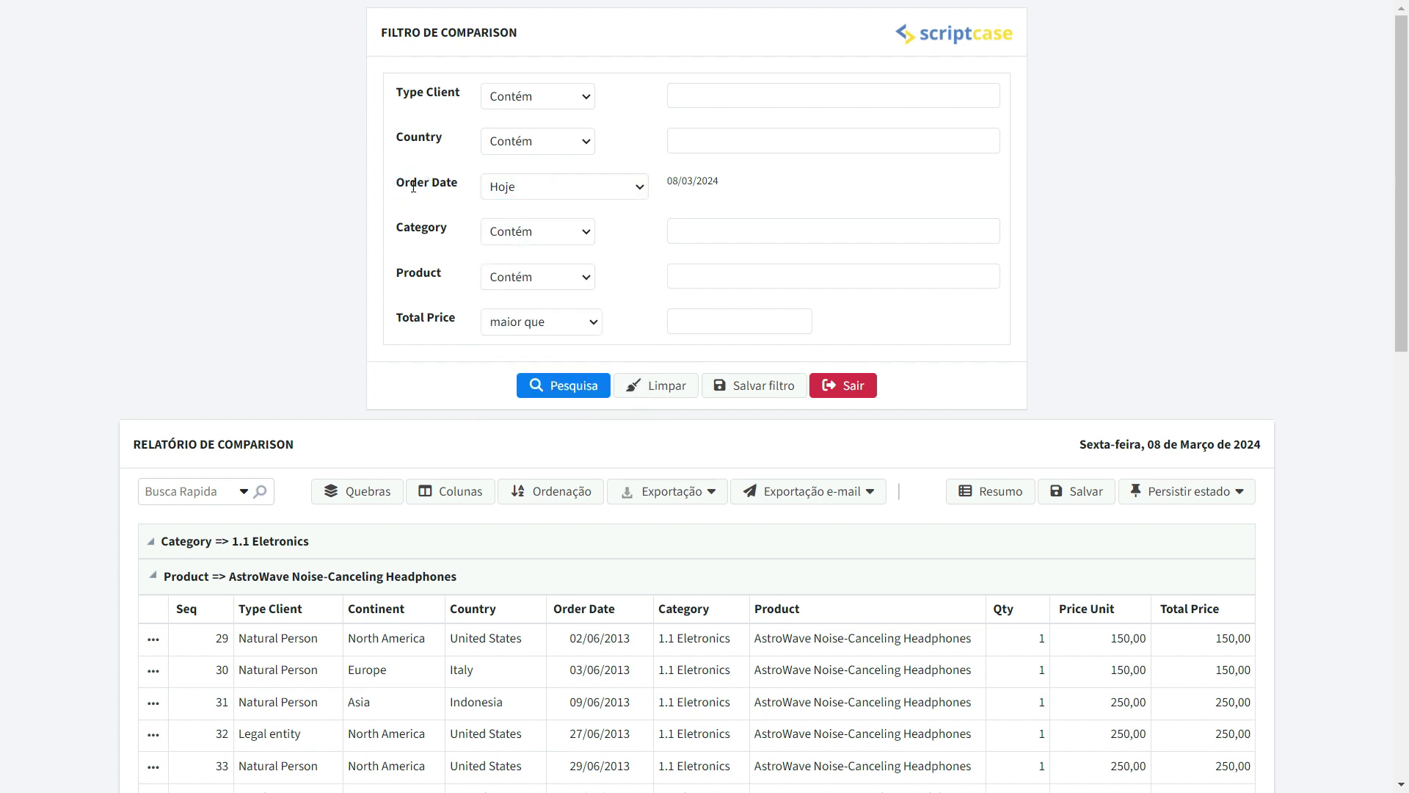
{"action": "key", "text": "ctrl+Tab"}
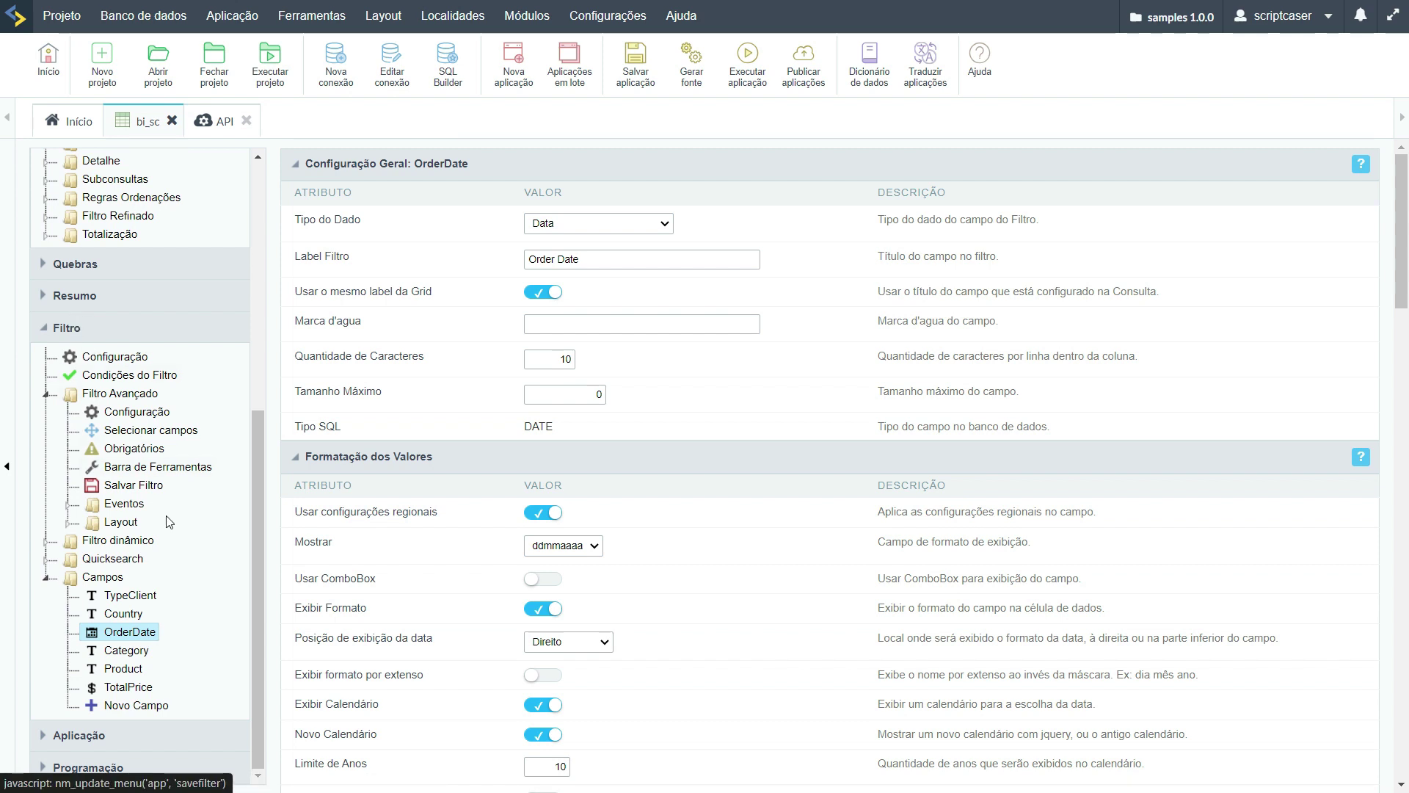
{"action": "left_click", "coordinate": [587, 222]}
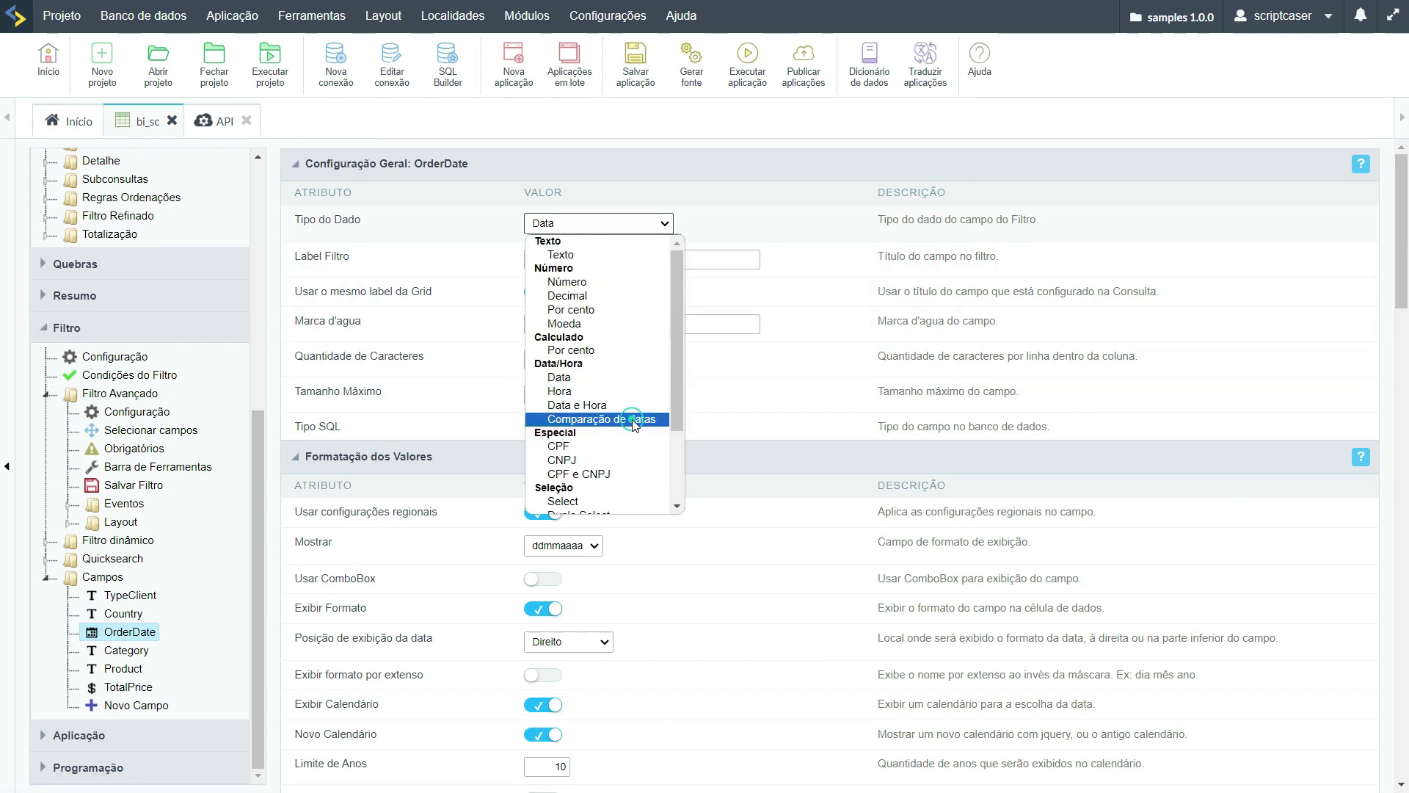
{"action": "left_click", "coordinate": [631, 419]}
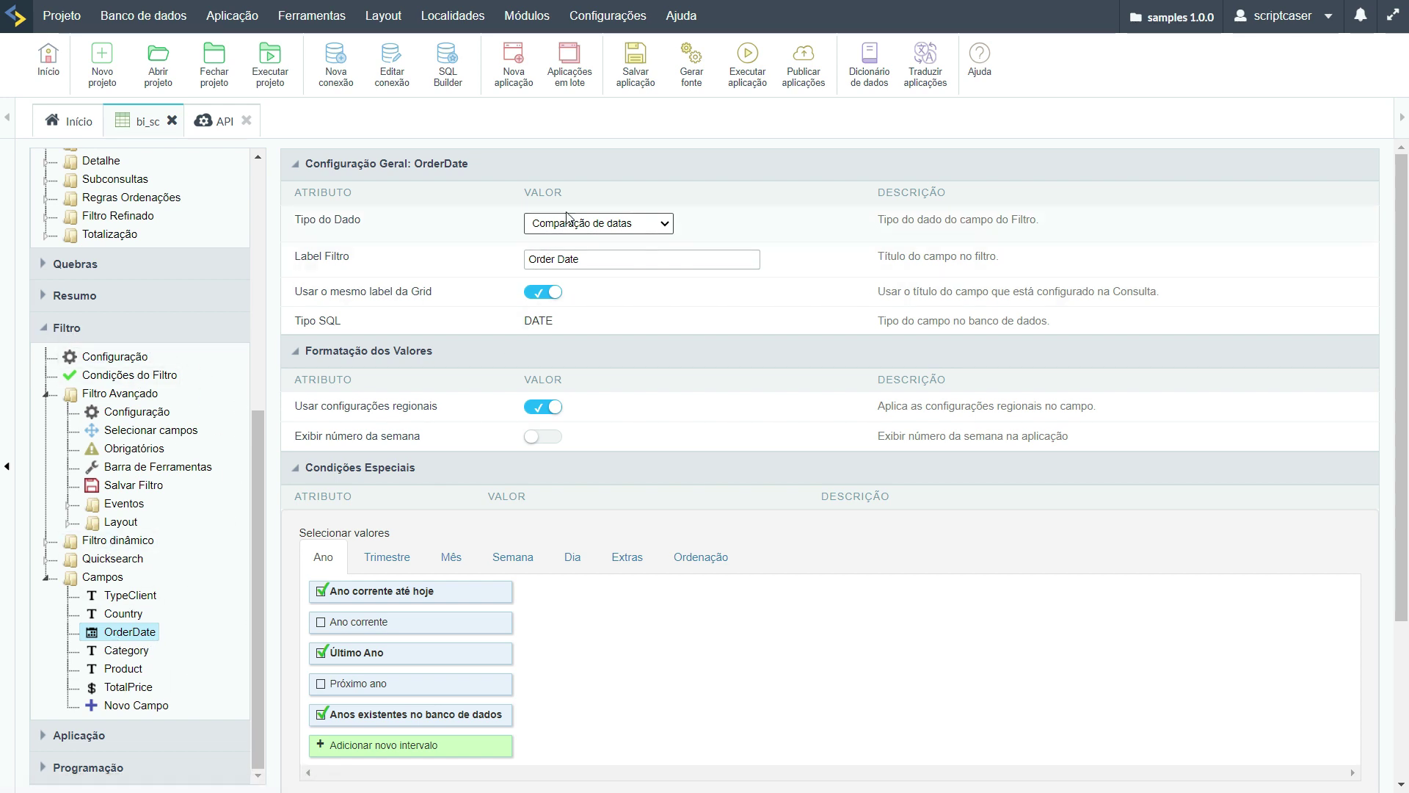
Examine the date comparison field's special condition values for Ano, Trimestre, Mês, Semana and Dia
{"action": "scroll", "coordinate": [424, 547], "scroll_direction": "down", "scroll_amount": 3}
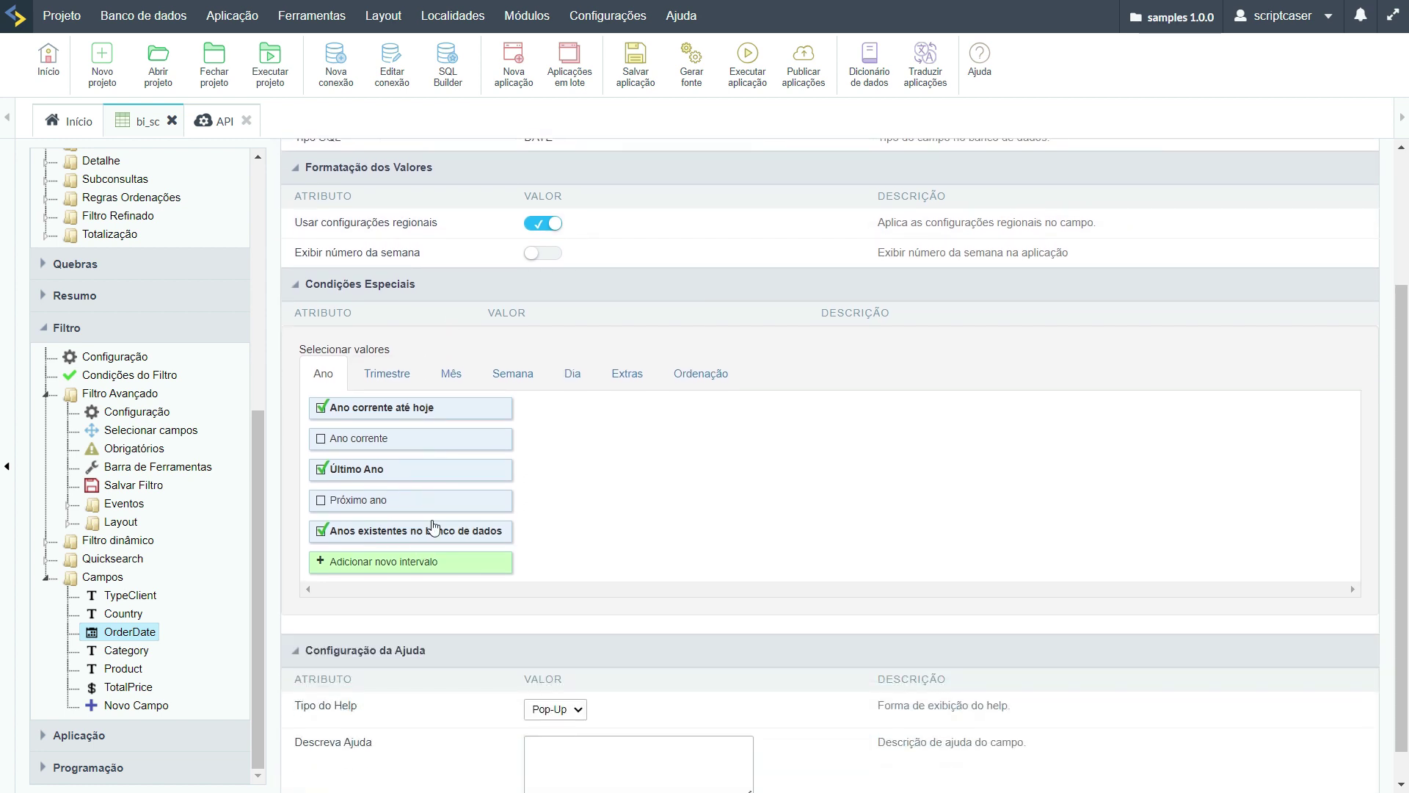
{"action": "left_click", "coordinate": [400, 378]}
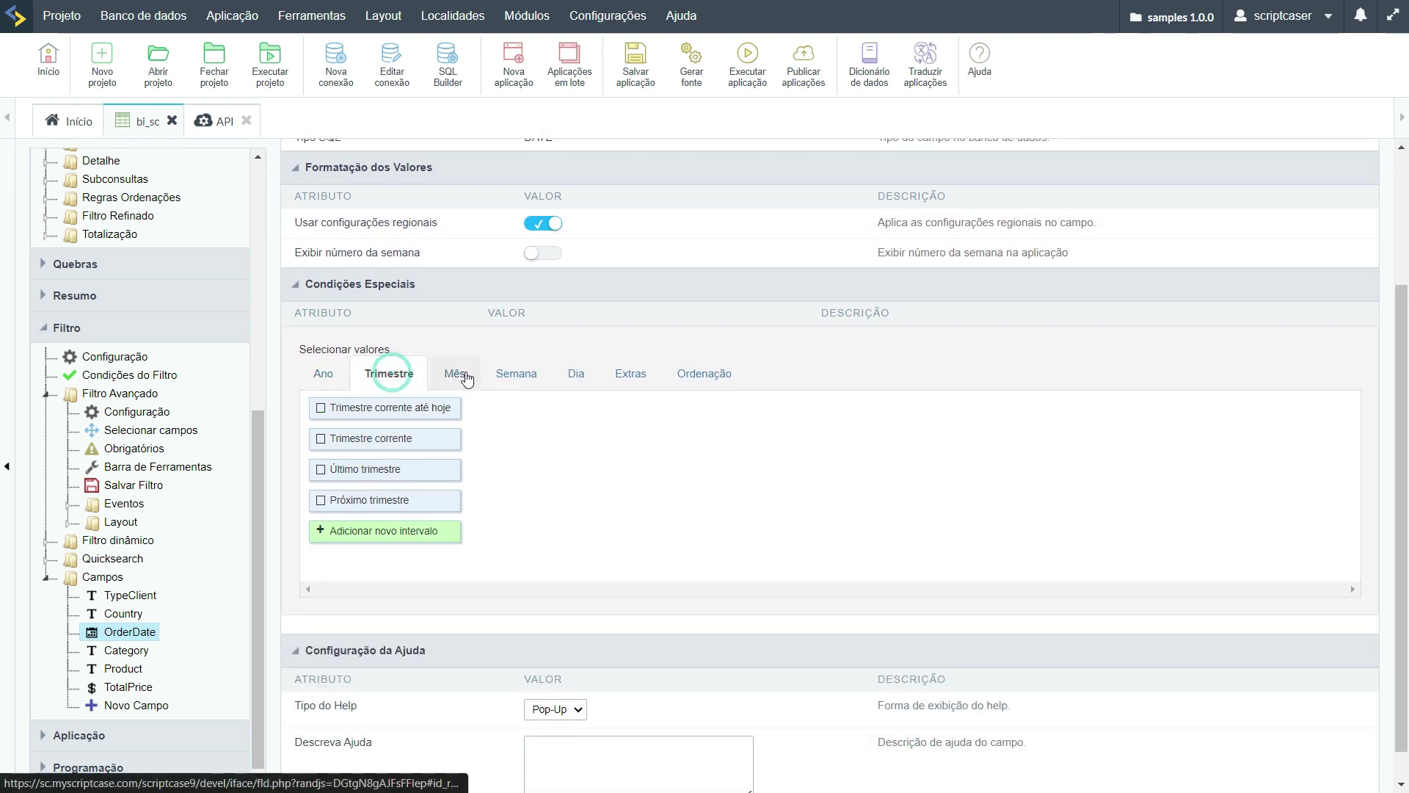
{"action": "left_click", "coordinate": [452, 376]}
{"action": "left_click", "coordinate": [504, 377]}
{"action": "left_click", "coordinate": [572, 375]}
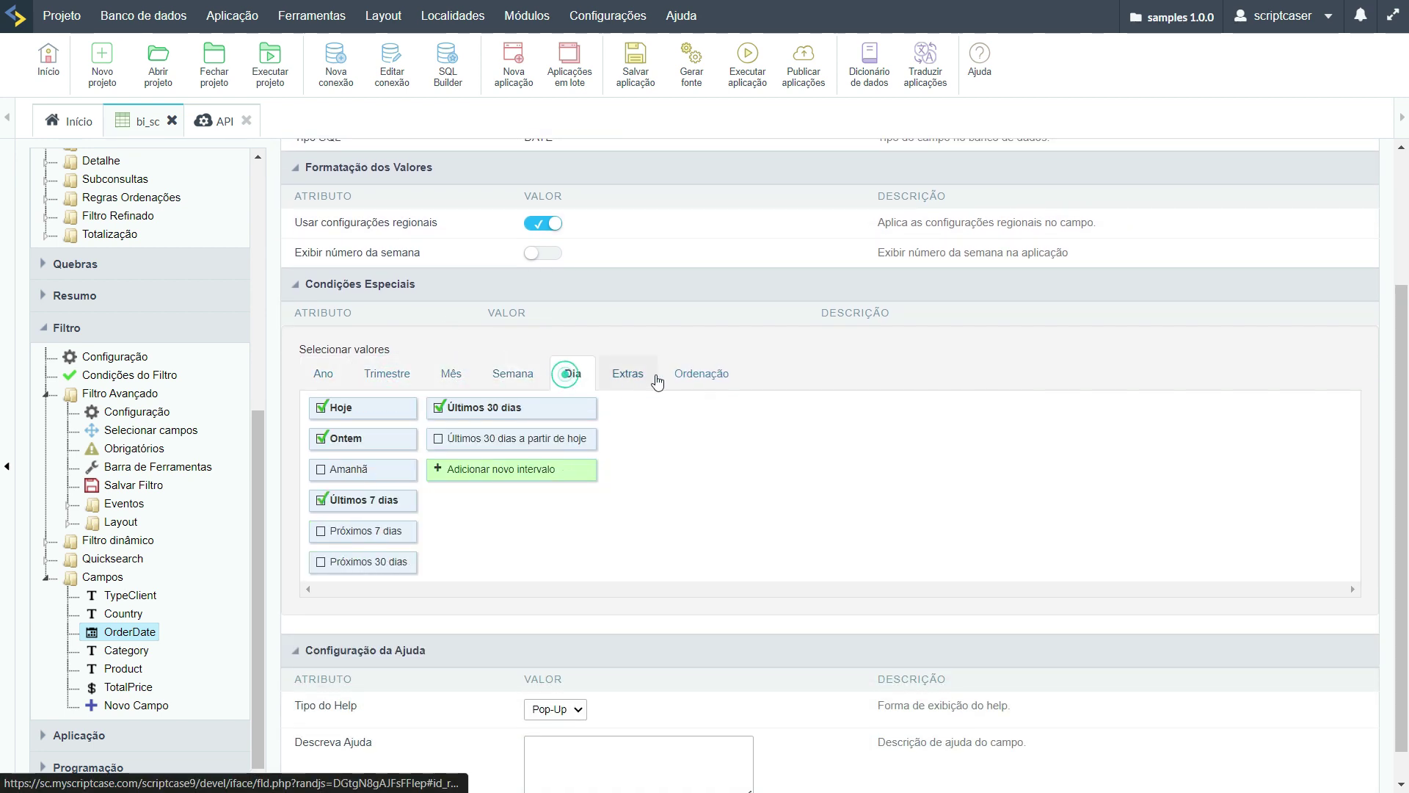
{"action": "left_click", "coordinate": [333, 386]}
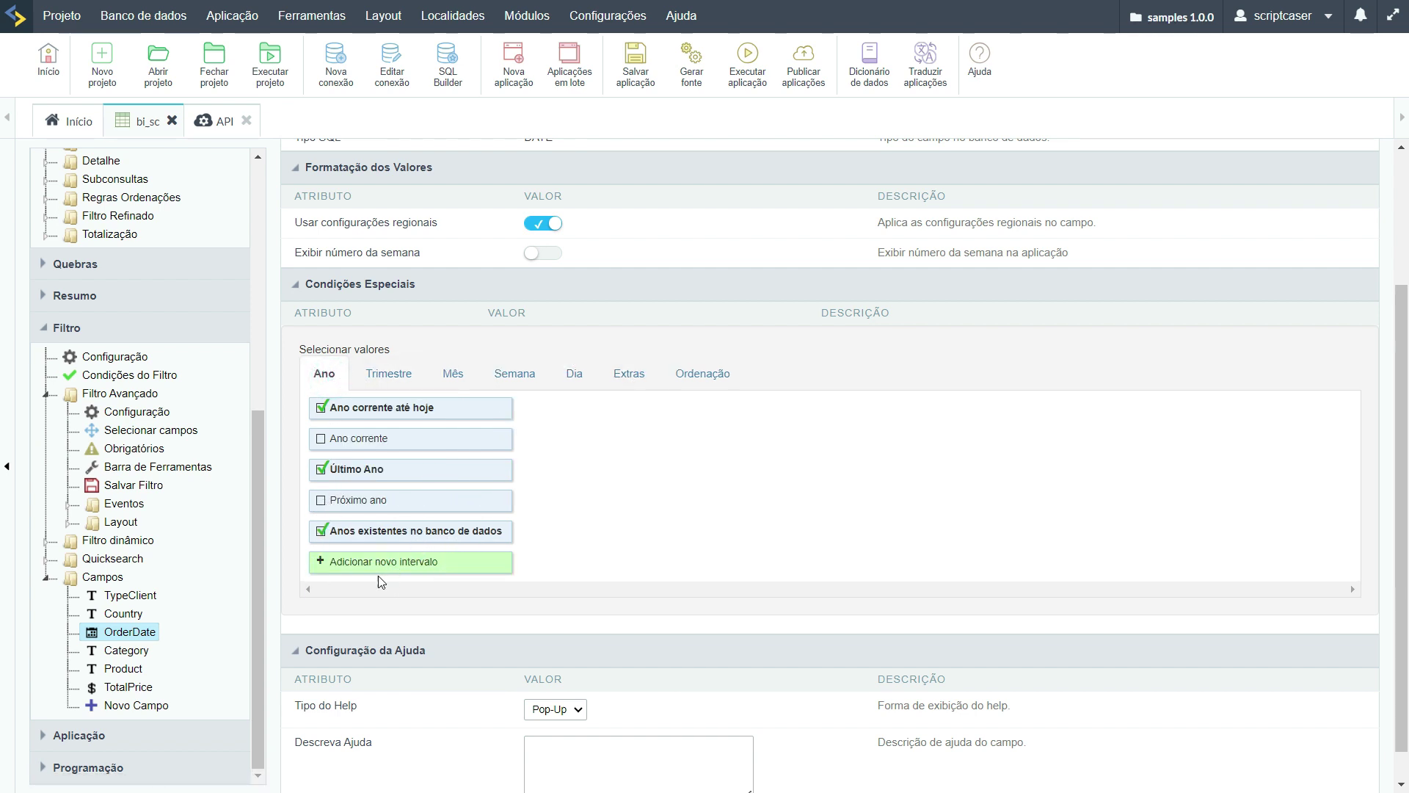
{"action": "scroll", "coordinate": [374, 602], "scroll_direction": "down", "scroll_amount": 1}
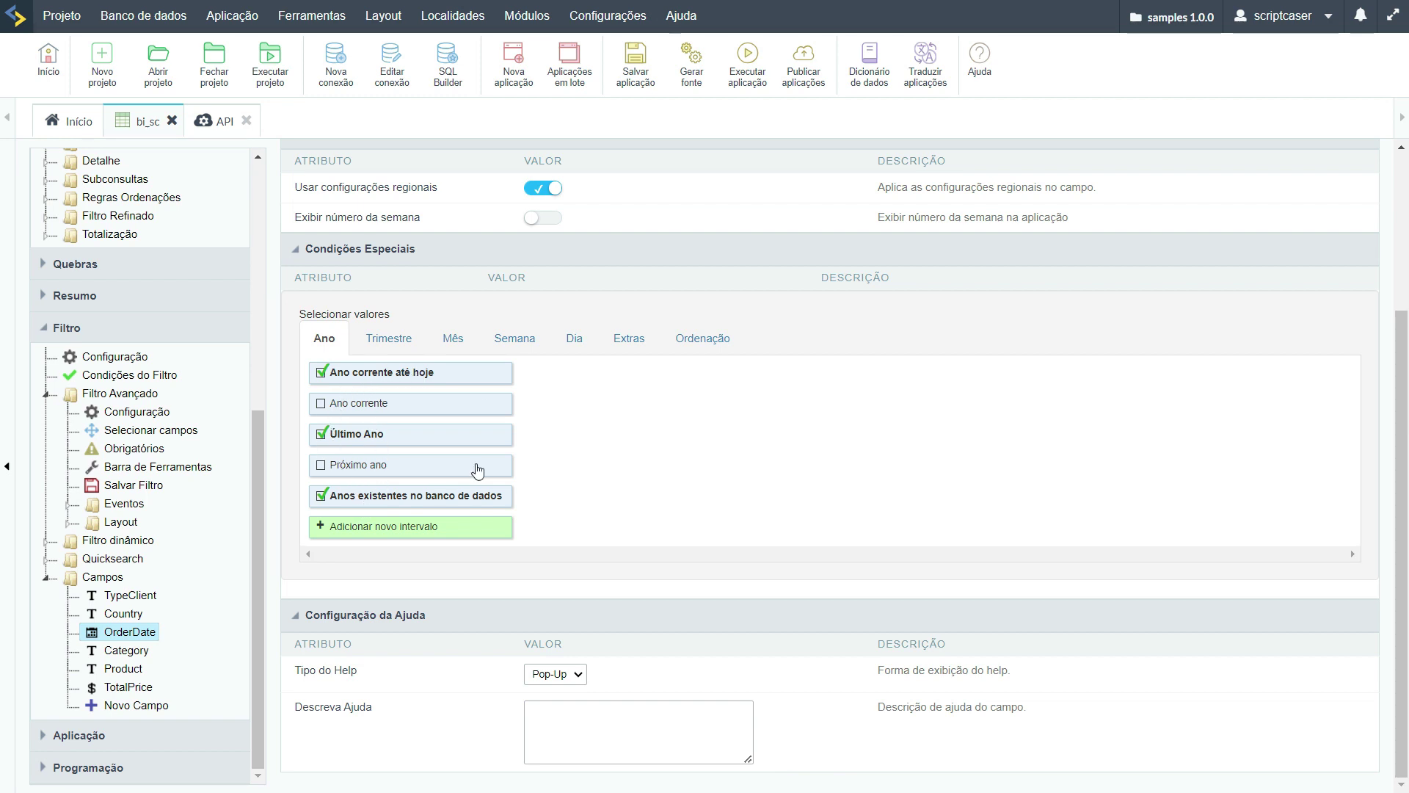
{"action": "scroll", "coordinate": [597, 465], "scroll_direction": "up", "scroll_amount": 3}
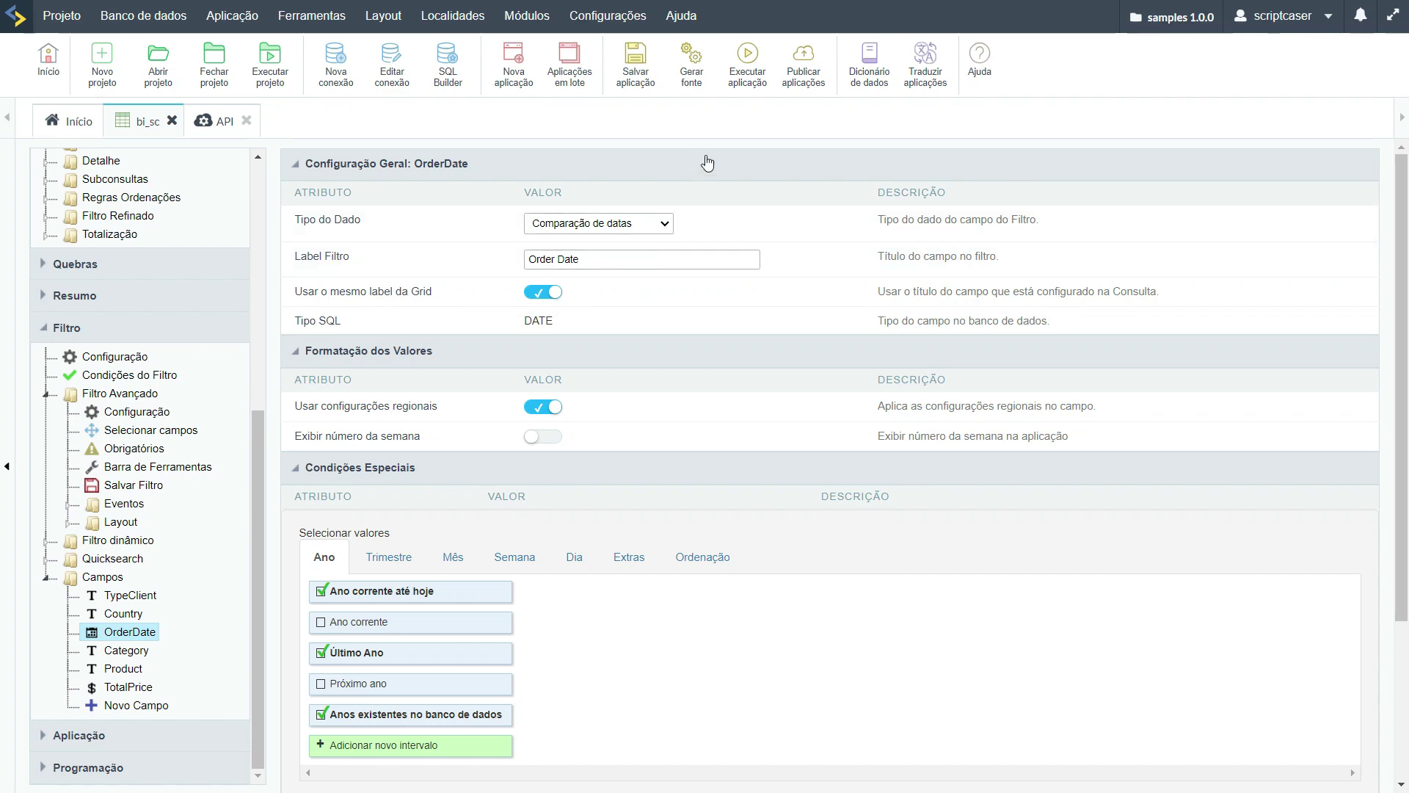
Run the application, set the Order Date filter to the Ano passado period and enable Comparar
{"action": "left_click", "coordinate": [747, 72]}
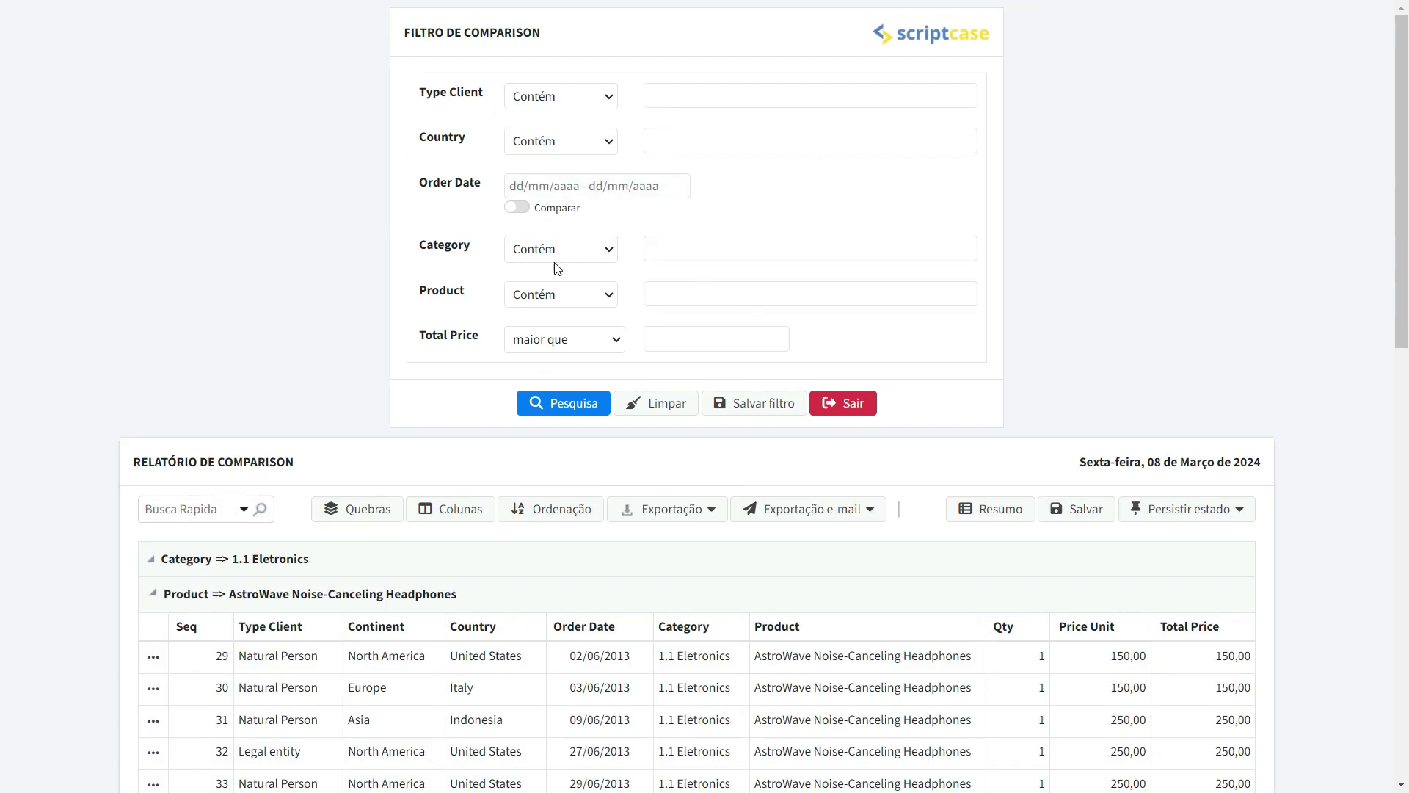
{"action": "left_click", "coordinate": [530, 193]}
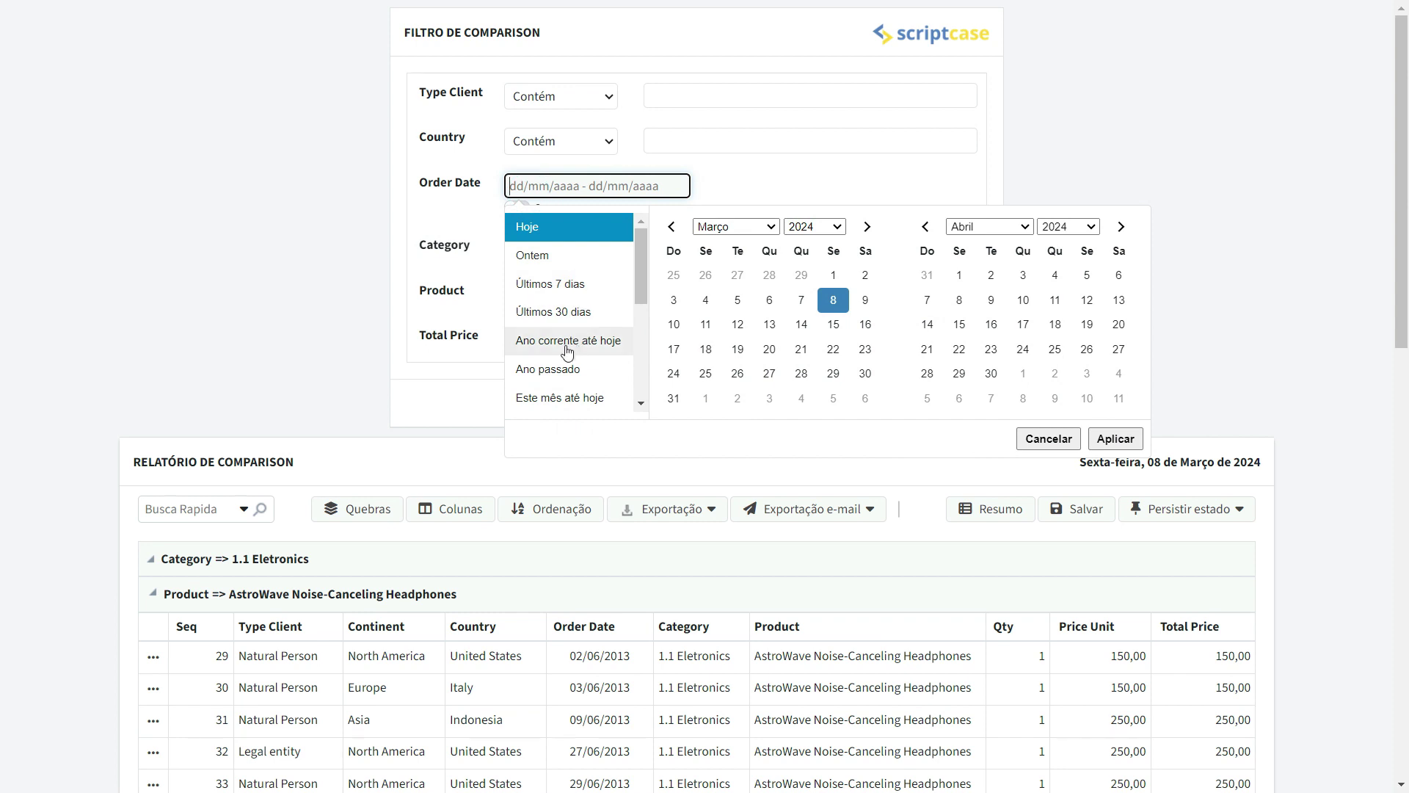
{"action": "left_click", "coordinate": [557, 377]}
{"action": "left_click", "coordinate": [517, 207]}
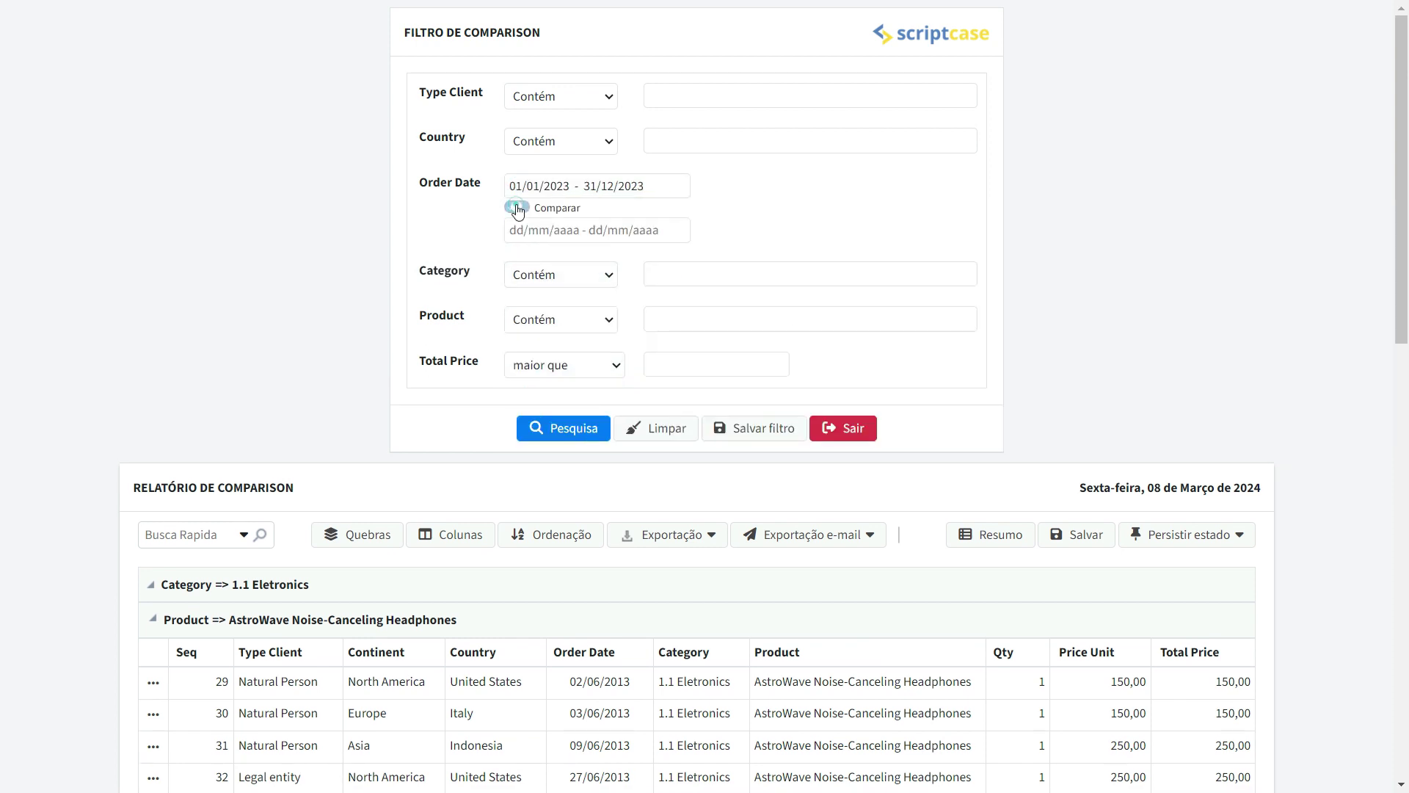
Set the Order Date comparison period to Mesmo período do ano anterior, after trying Período anterior, and run the search
{"action": "left_click", "coordinate": [536, 231]}
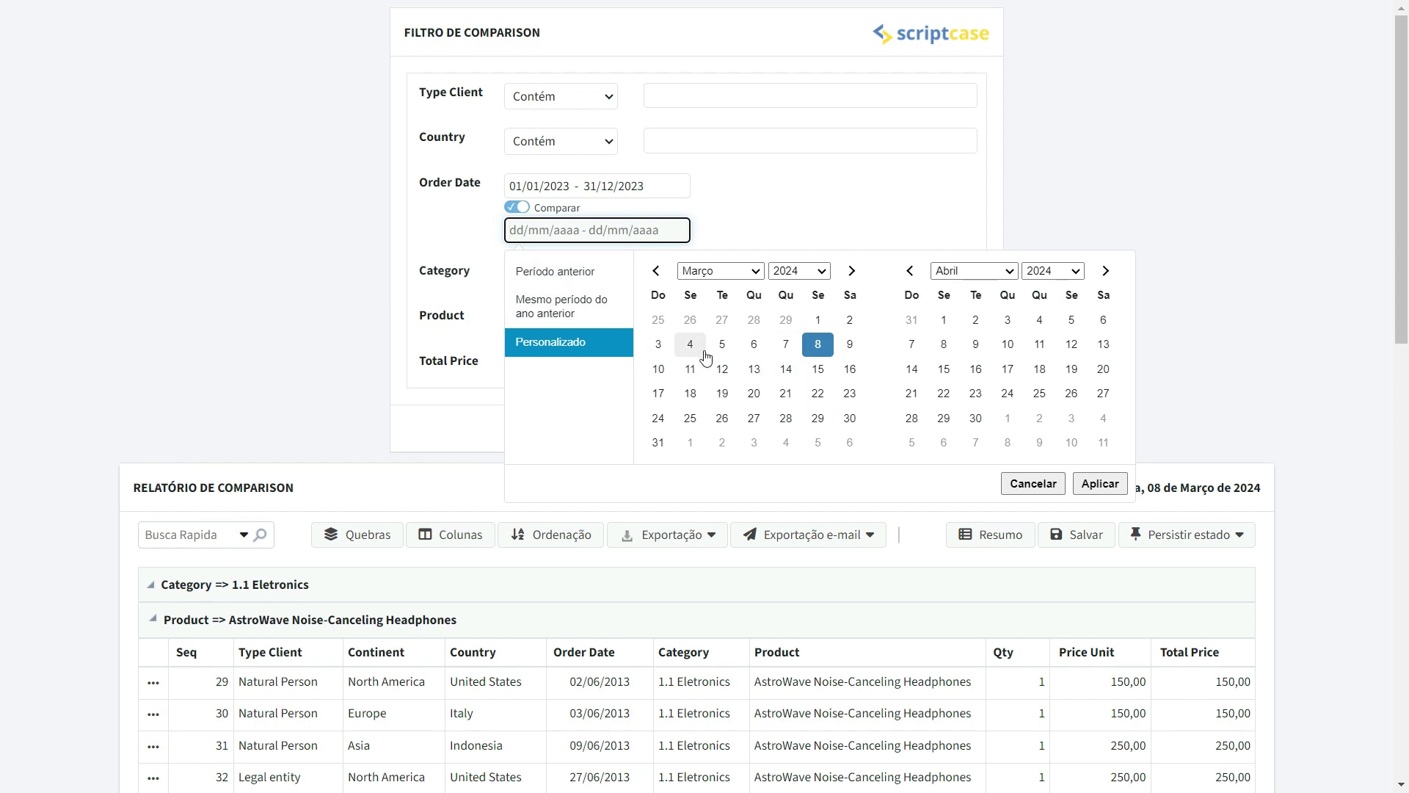
{"action": "left_click", "coordinate": [524, 265]}
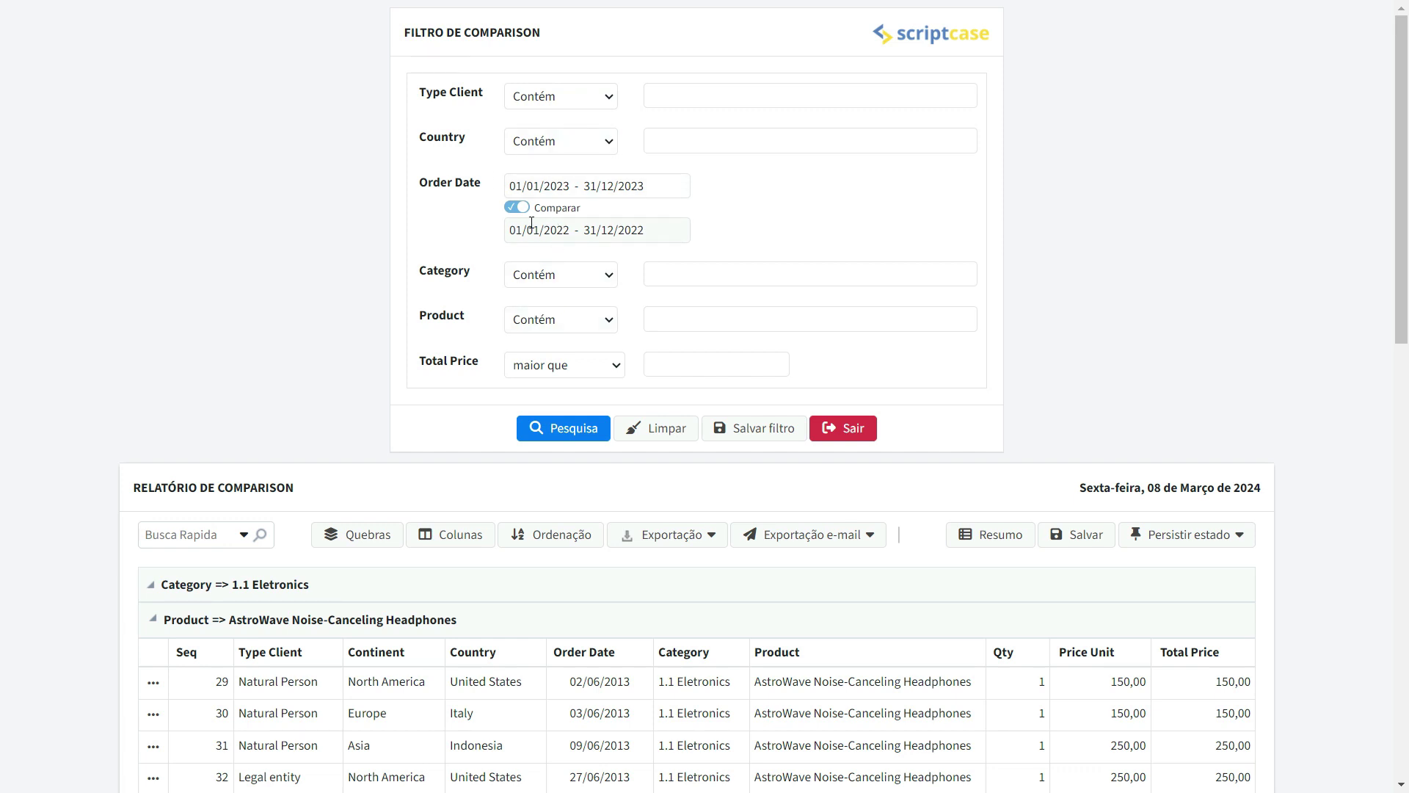
{"action": "left_click", "coordinate": [611, 232]}
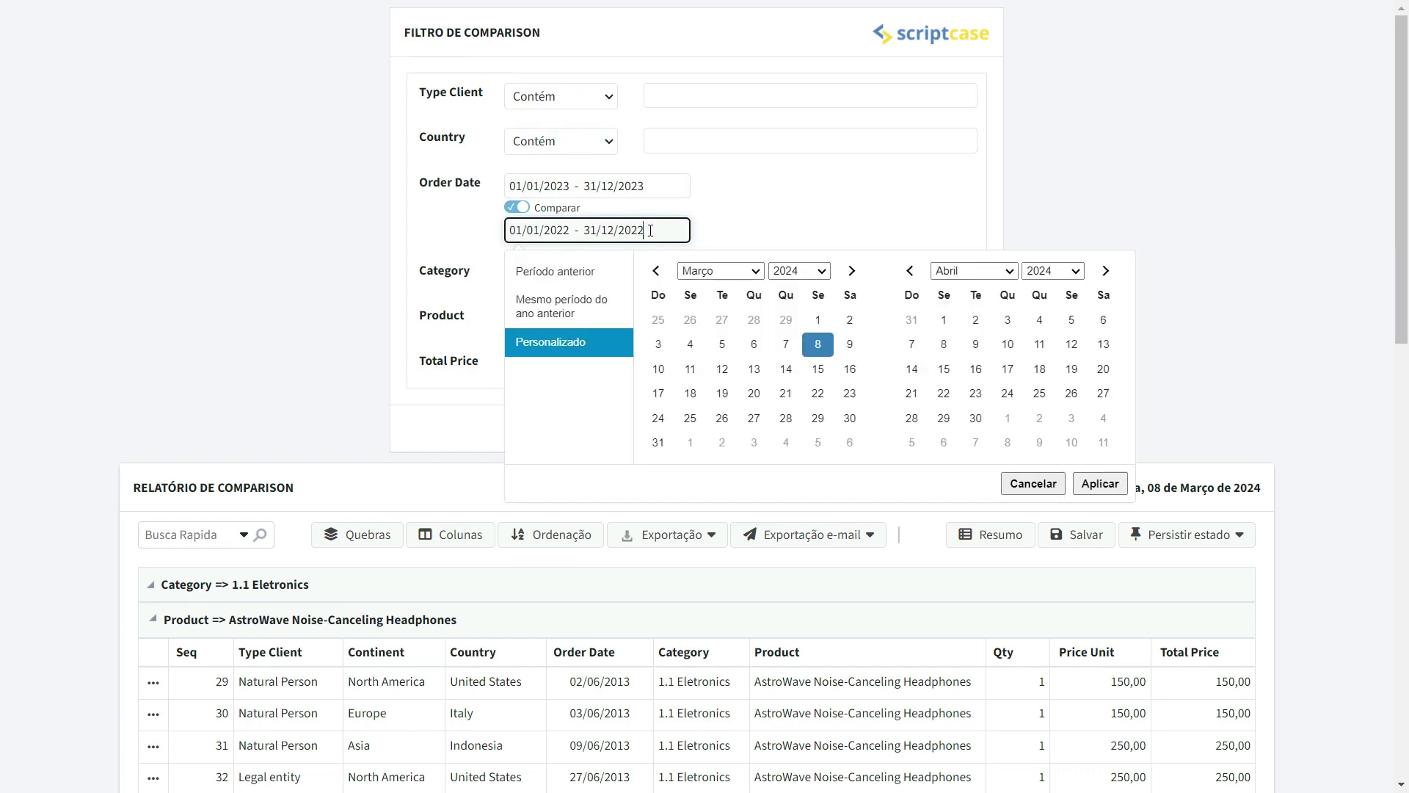
{"action": "left_click", "coordinate": [561, 306]}
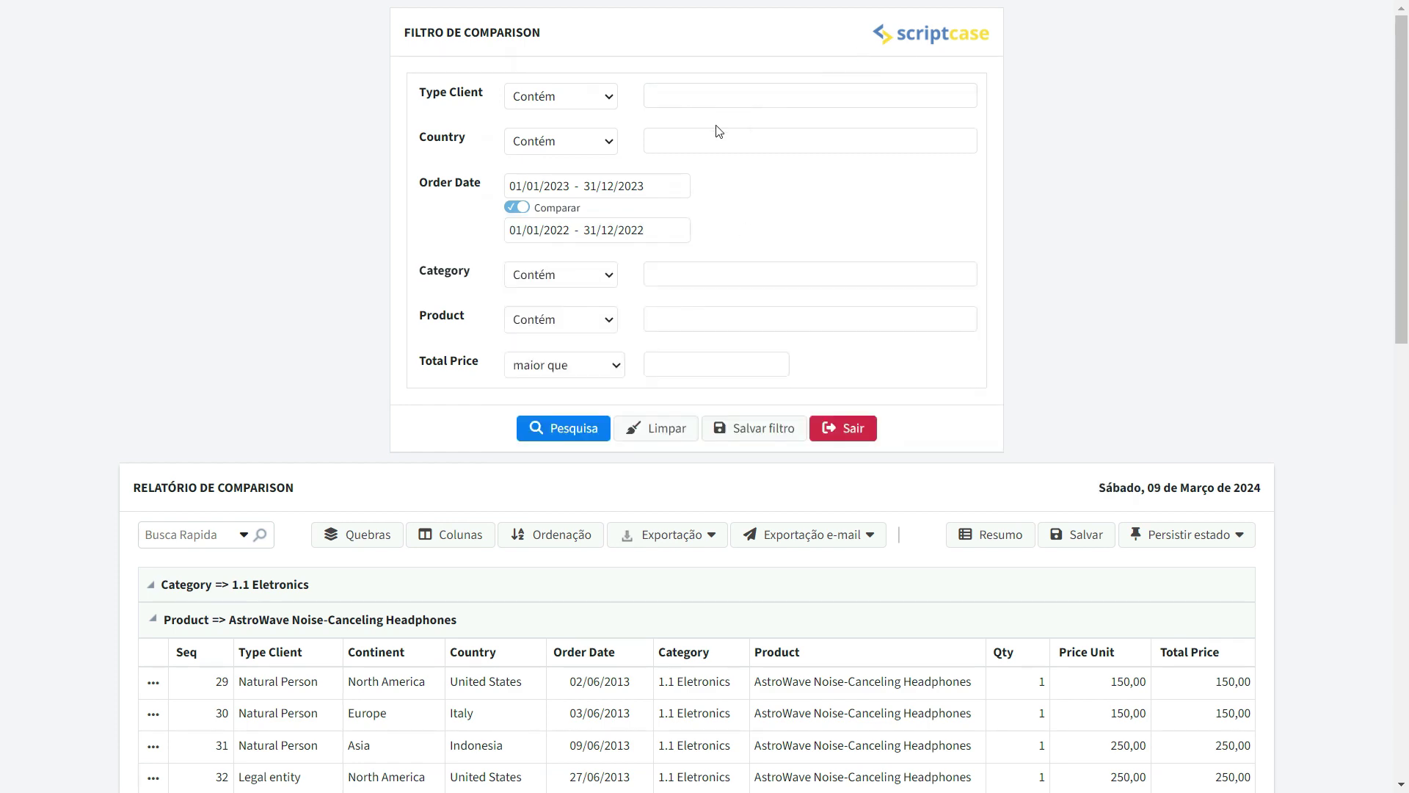
{"action": "left_click", "coordinate": [562, 428]}
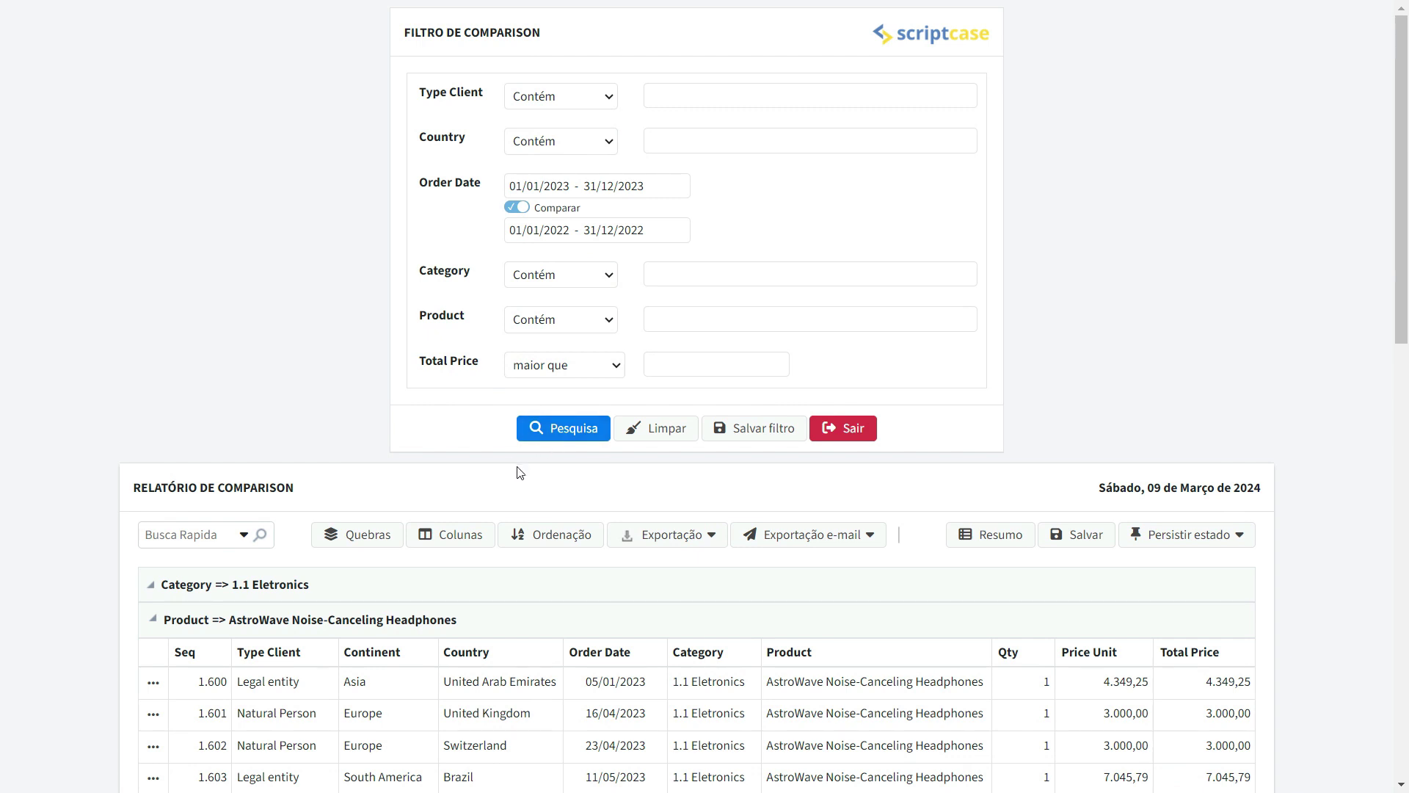
Open the report's summary and examine the 2023 and 2022 values and Variação (%) for each product
{"action": "left_click", "coordinate": [1005, 546]}
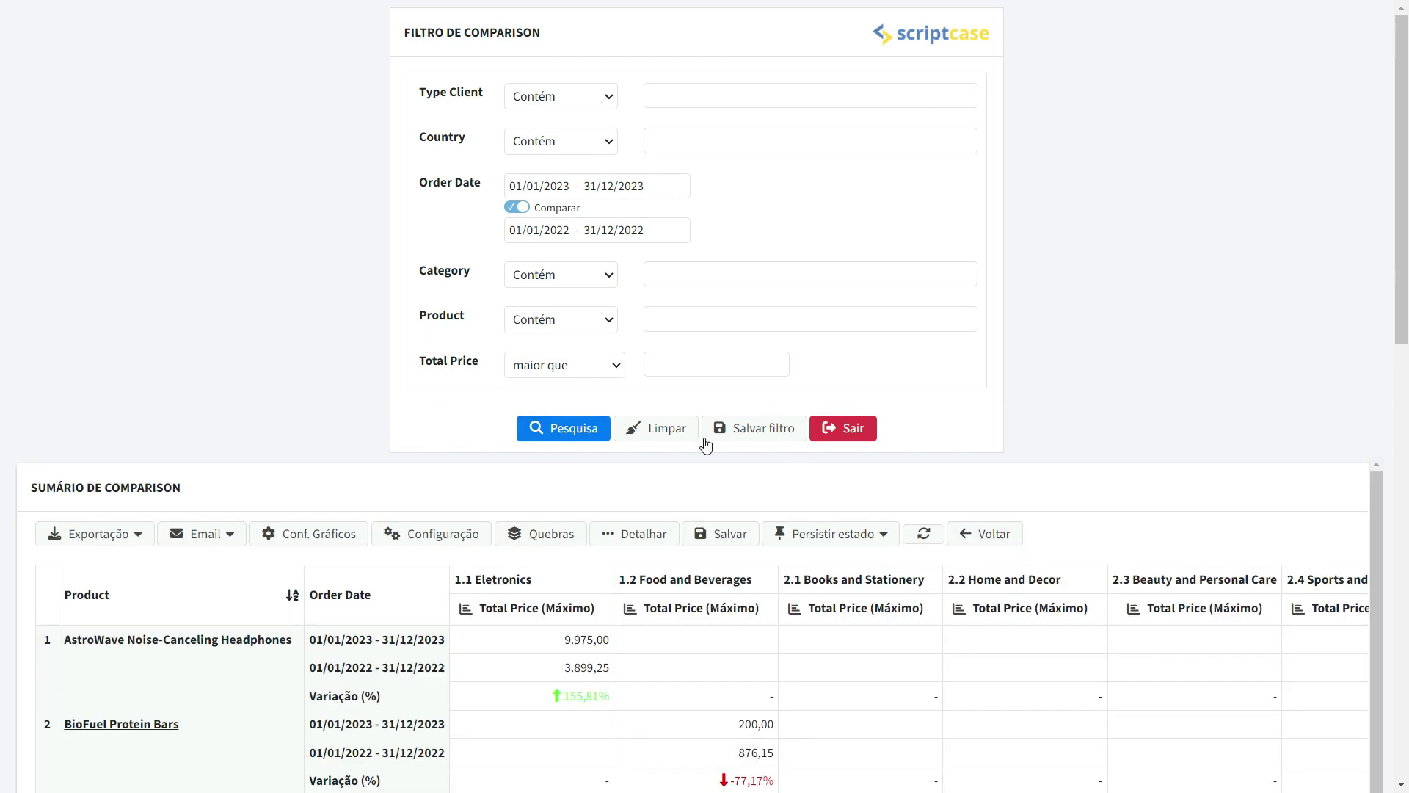
{"action": "scroll", "coordinate": [655, 446], "scroll_direction": "down", "scroll_amount": 2}
{"action": "scroll", "coordinate": [652, 445], "scroll_direction": "down", "scroll_amount": 5}
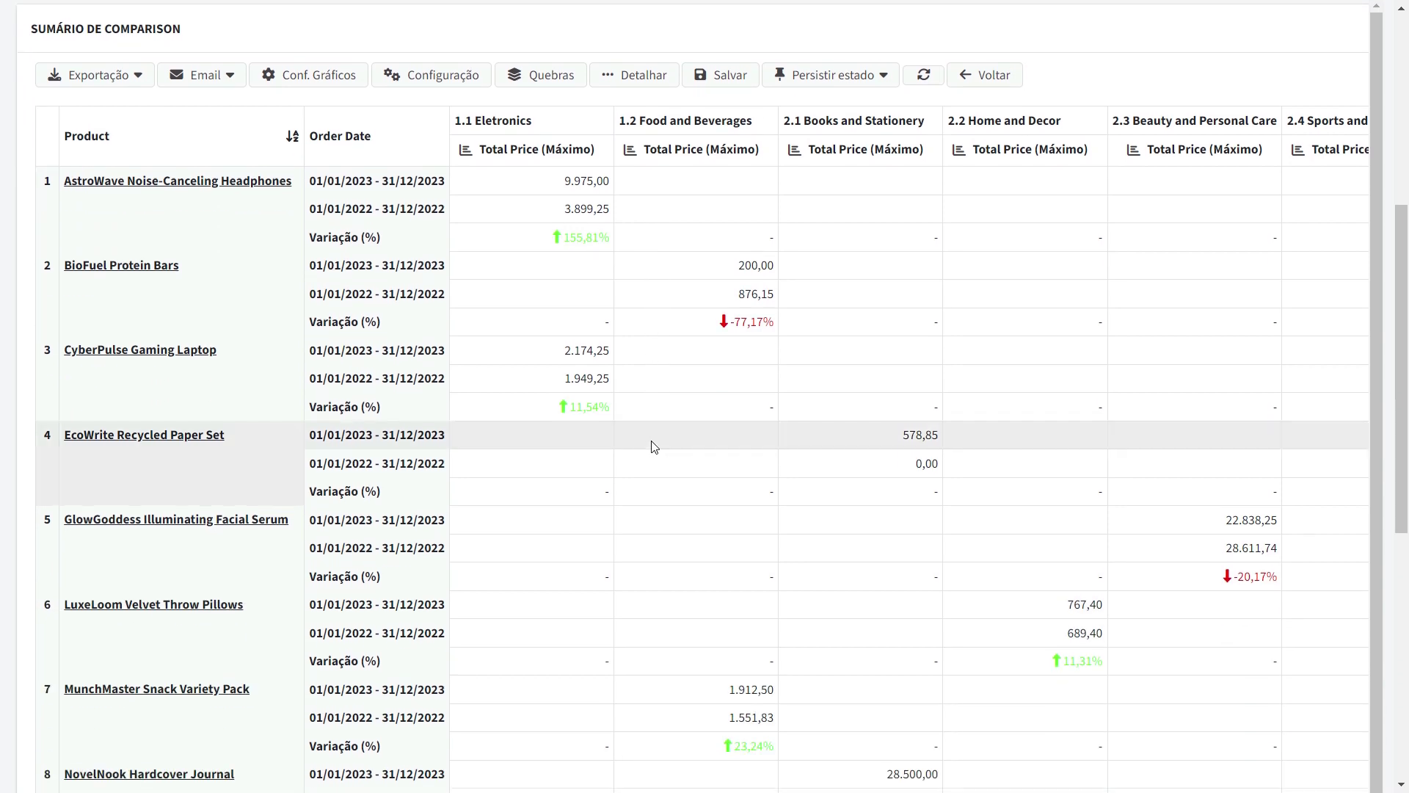
{"action": "scroll", "coordinate": [367, 314], "scroll_direction": "up", "scroll_amount": 1}
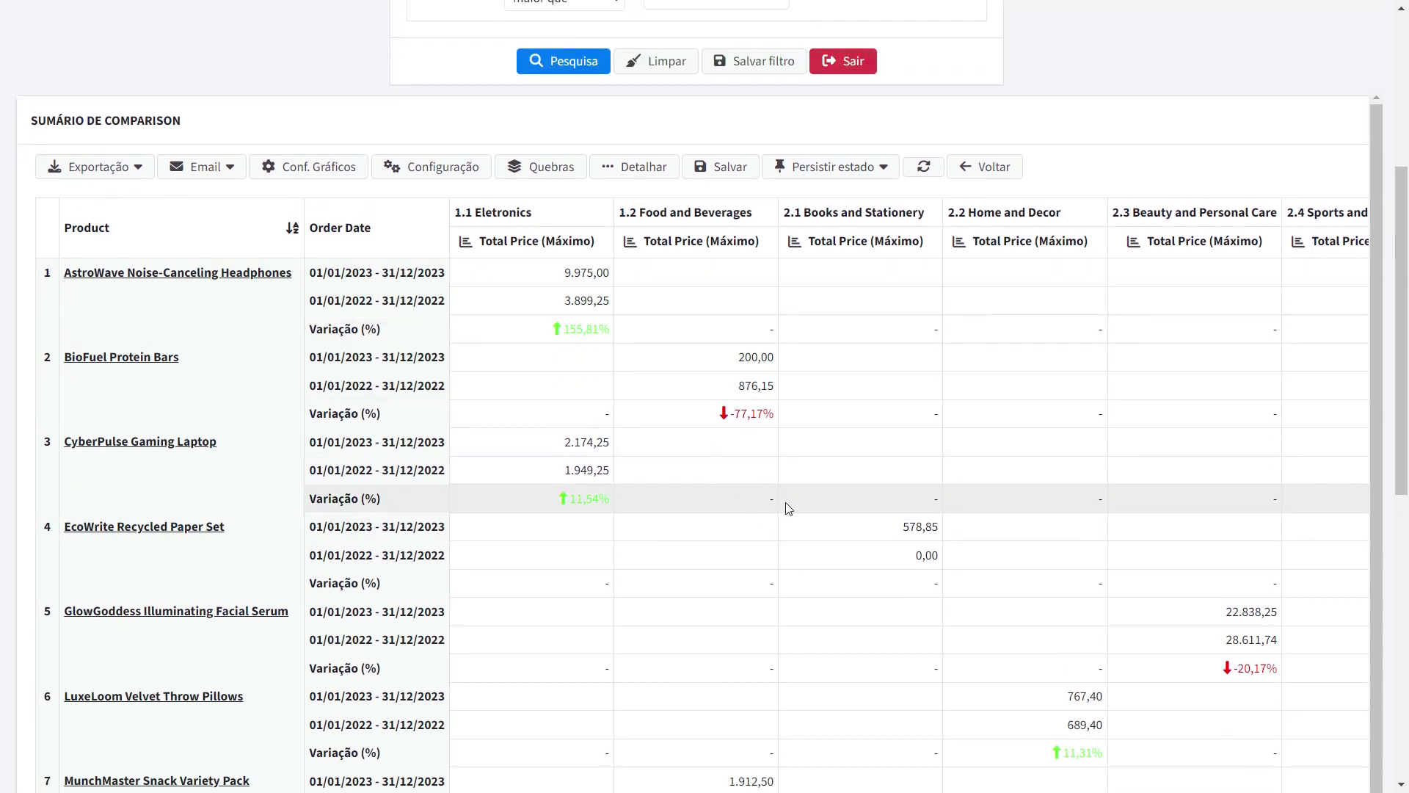
{"action": "scroll", "coordinate": [755, 477], "scroll_direction": "down", "scroll_amount": 1}
{"action": "scroll", "coordinate": [741, 462], "scroll_direction": "down", "scroll_amount": 1}
{"action": "scroll", "coordinate": [811, 427], "scroll_direction": "down", "scroll_amount": 3}
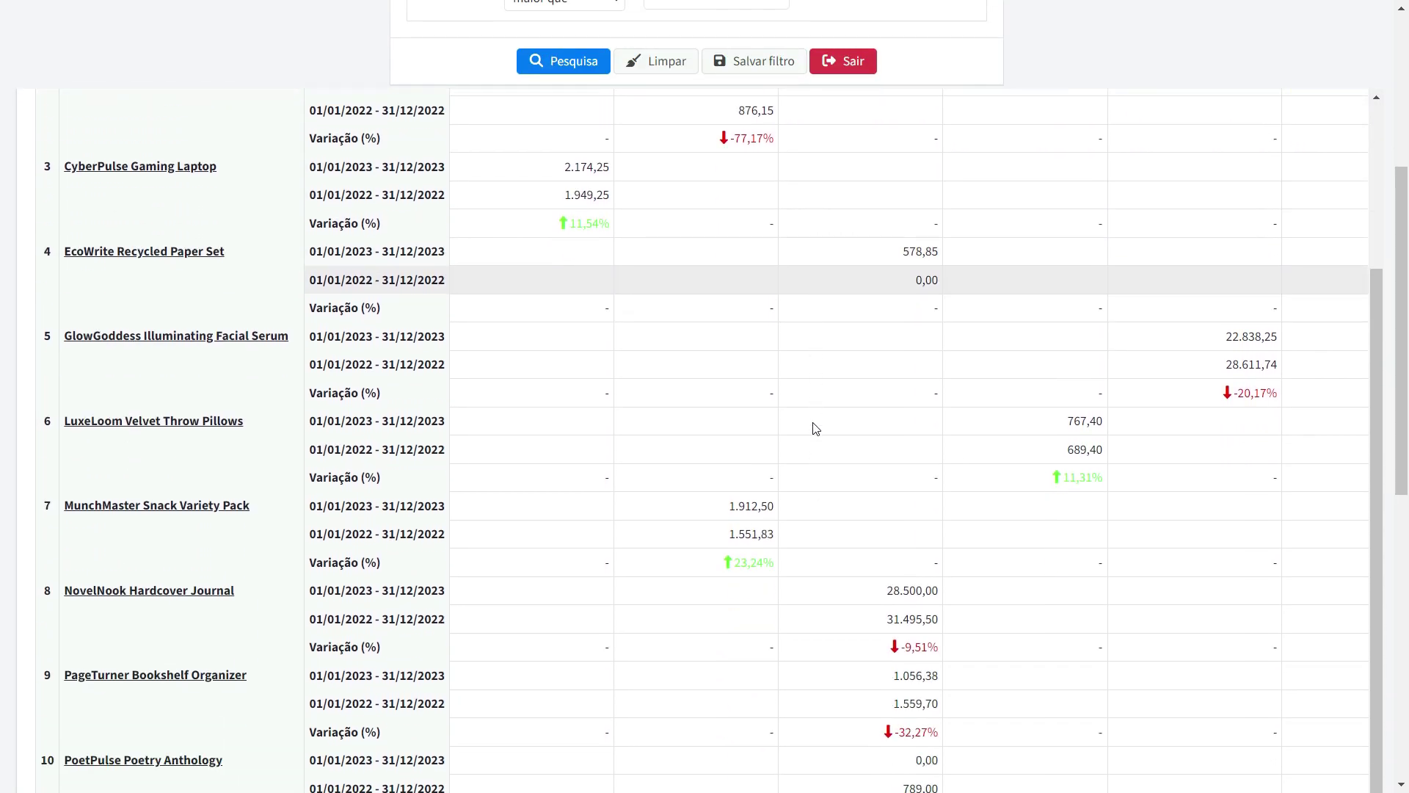
{"action": "scroll", "coordinate": [814, 430], "scroll_direction": "up", "scroll_amount": 2}
{"action": "scroll", "coordinate": [815, 429], "scroll_direction": "up", "scroll_amount": 1}
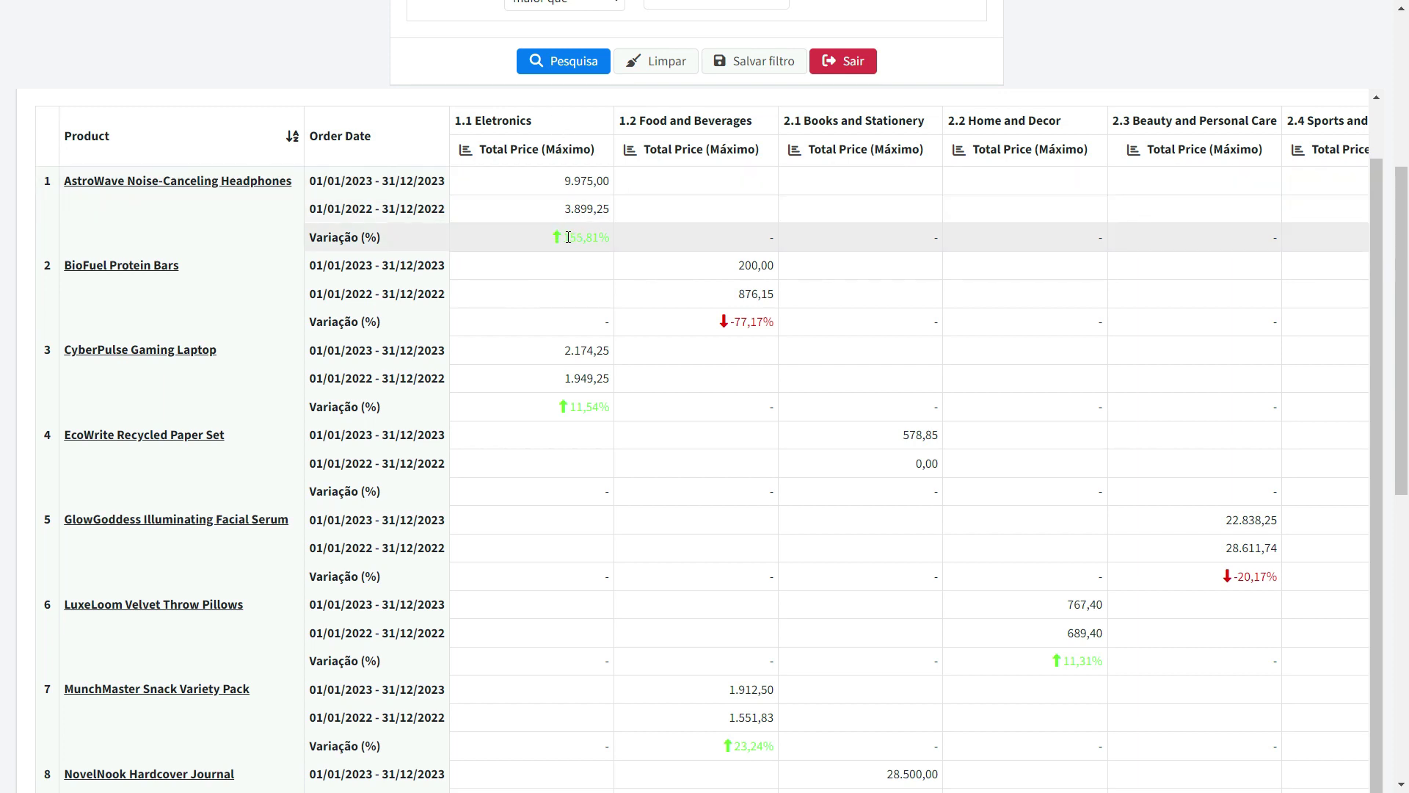
{"action": "left_click_drag", "start_coordinate": [524, 236], "coordinate": [611, 238]}
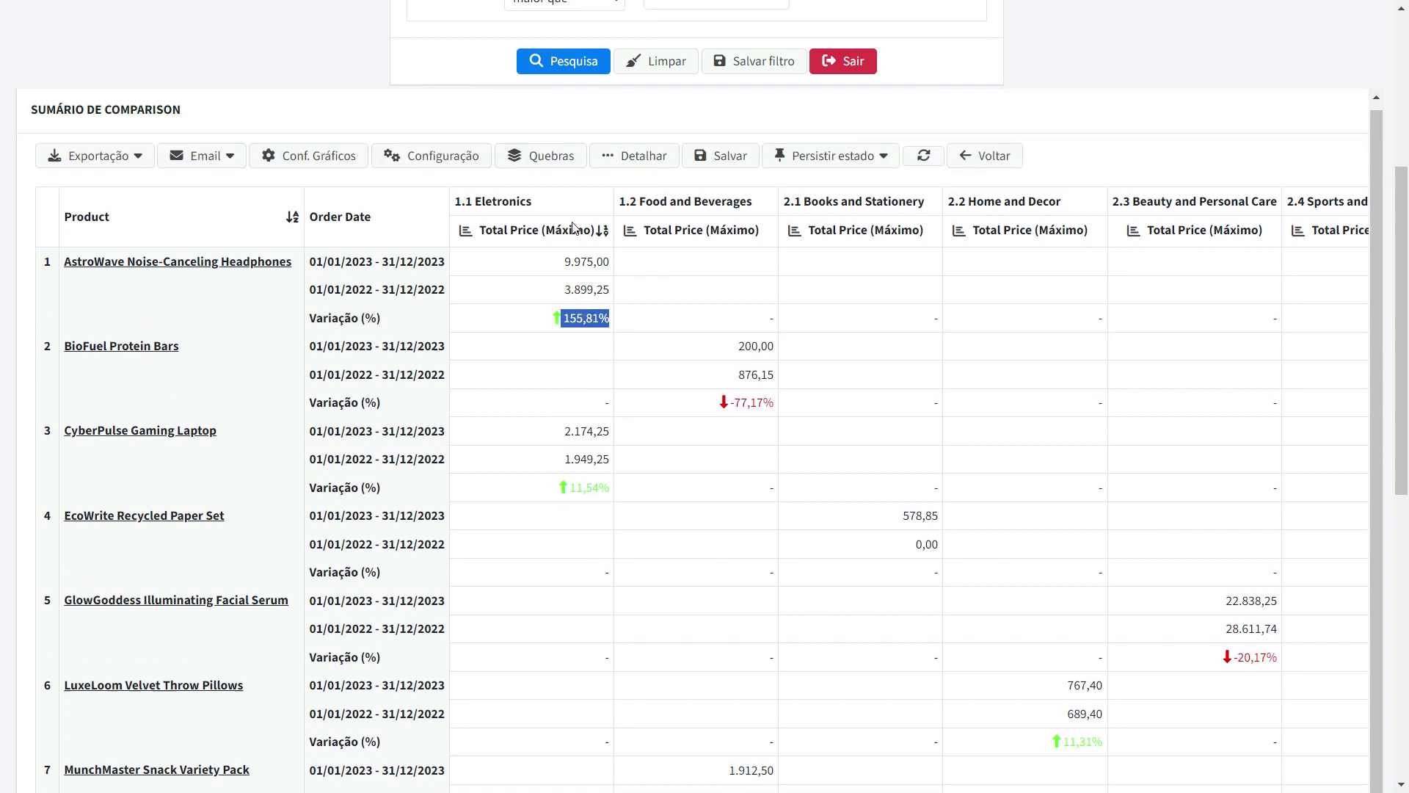
Change the summary's static break to Tipo de cliente and apply it
{"action": "left_click", "coordinate": [538, 170]}
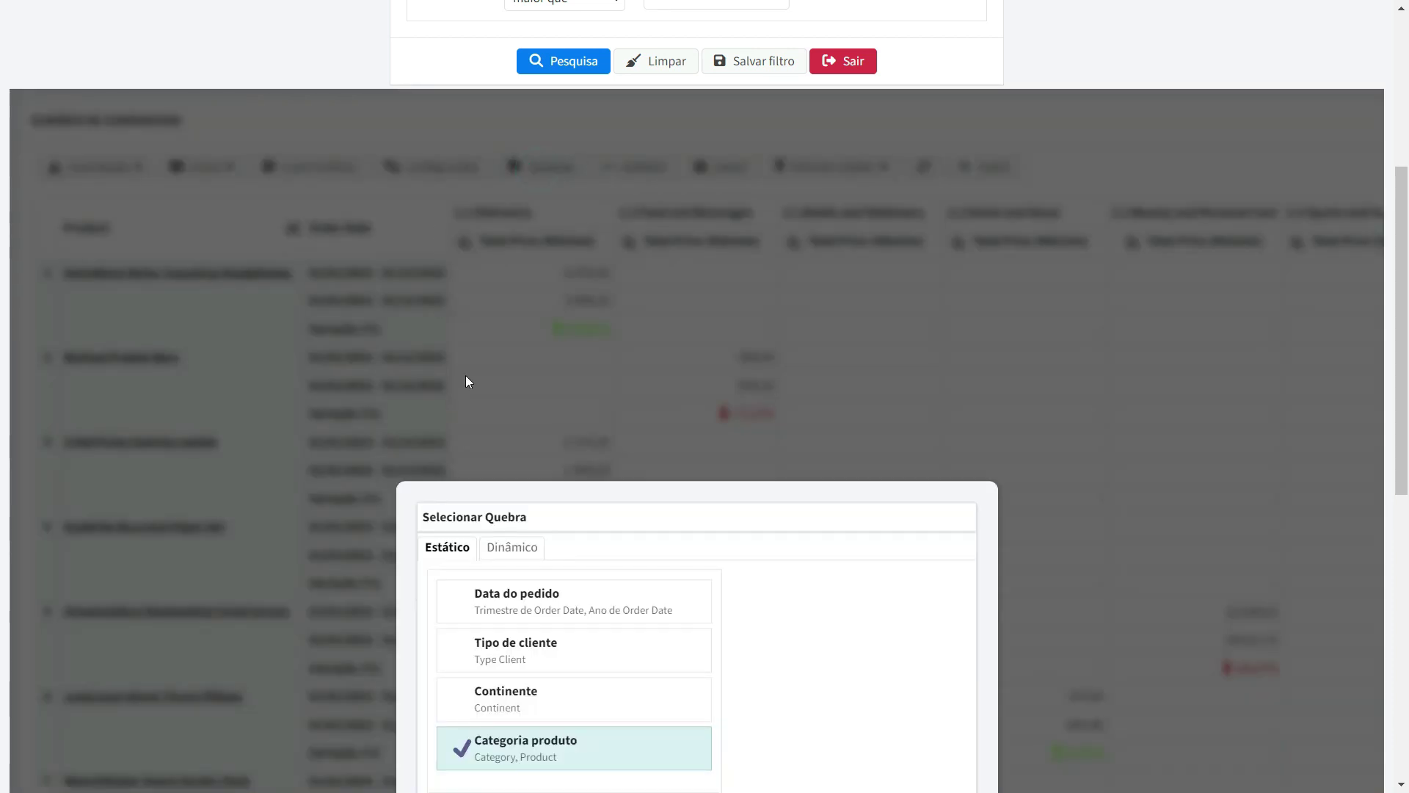
{"action": "scroll", "coordinate": [512, 692], "scroll_direction": "down", "scroll_amount": 2}
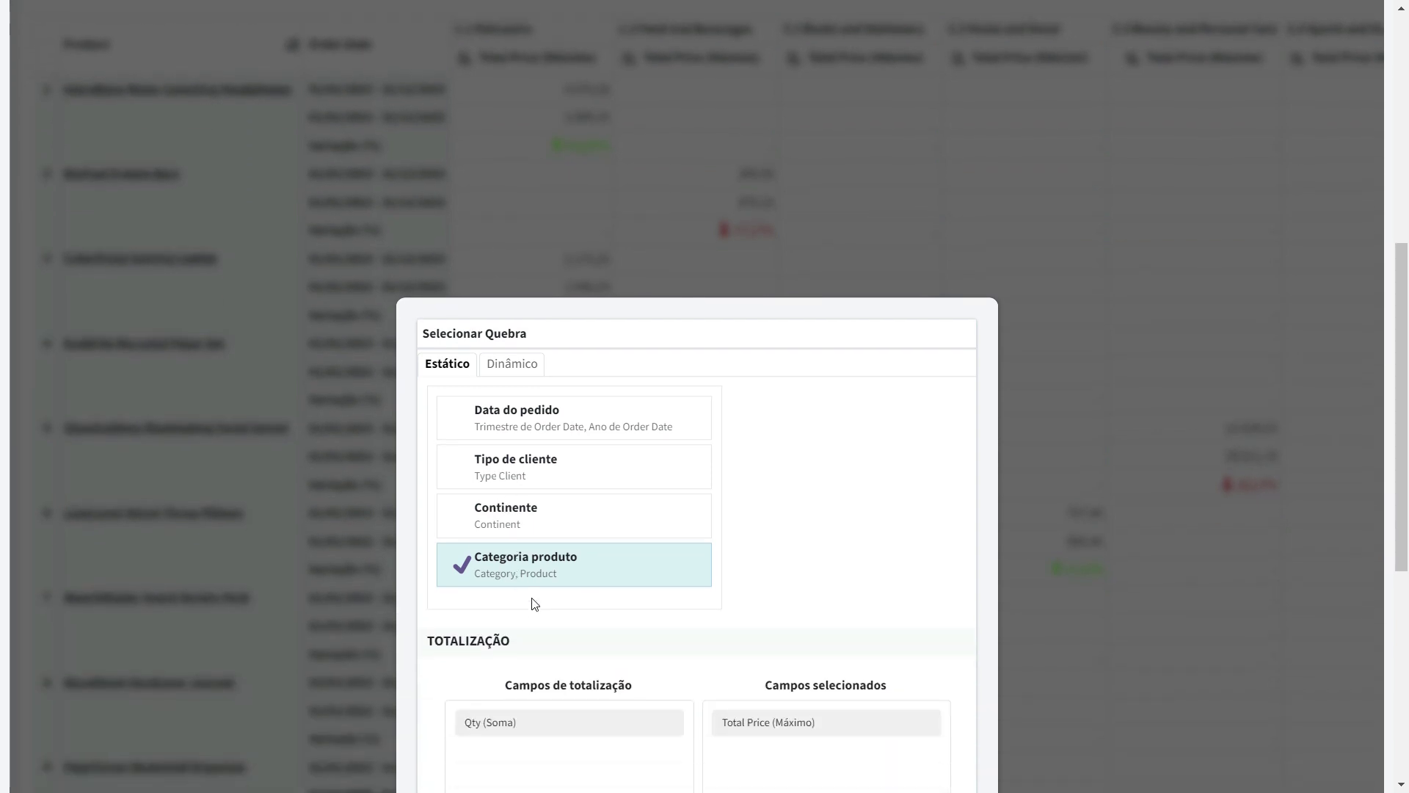
{"action": "left_click", "coordinate": [520, 470]}
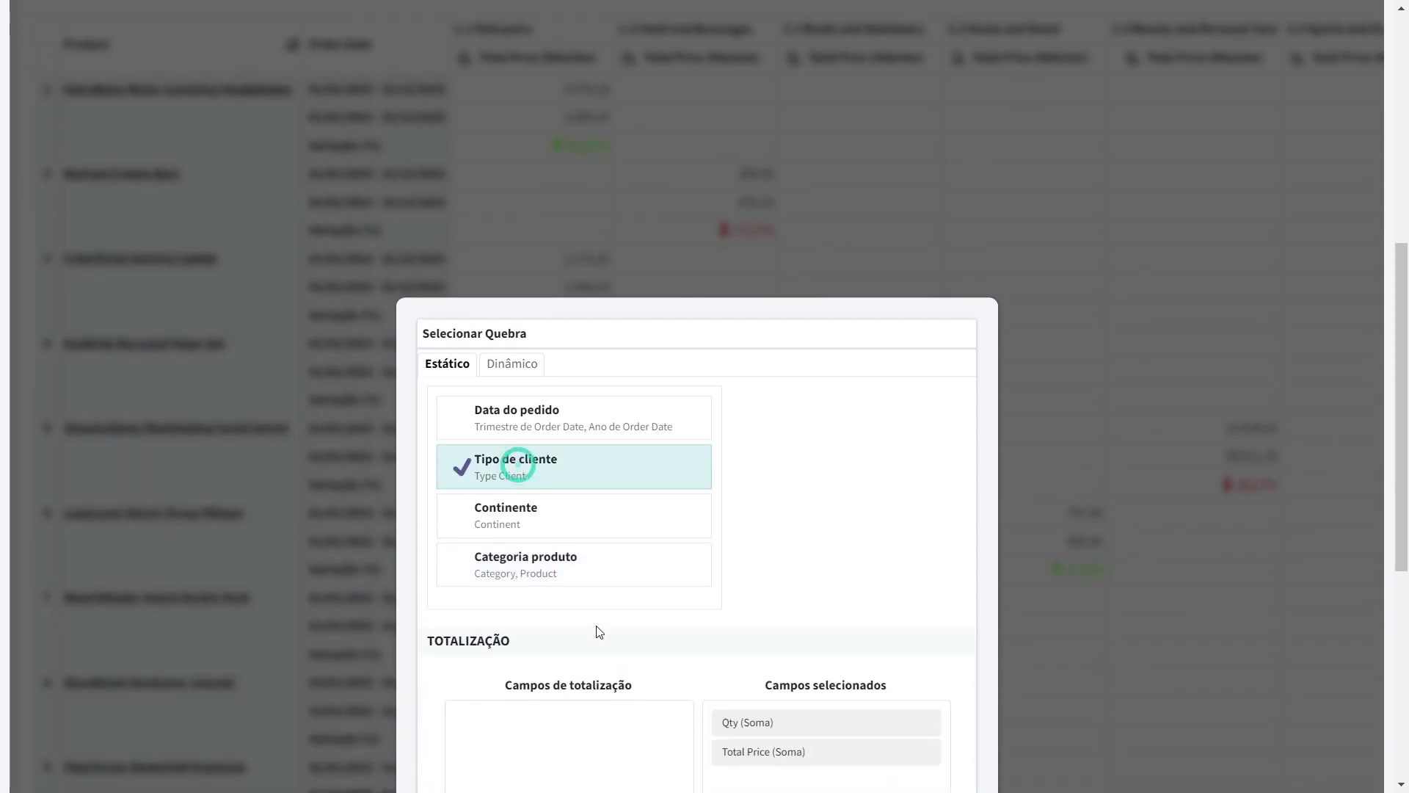
{"action": "scroll", "coordinate": [598, 629], "scroll_direction": "down", "scroll_amount": 3}
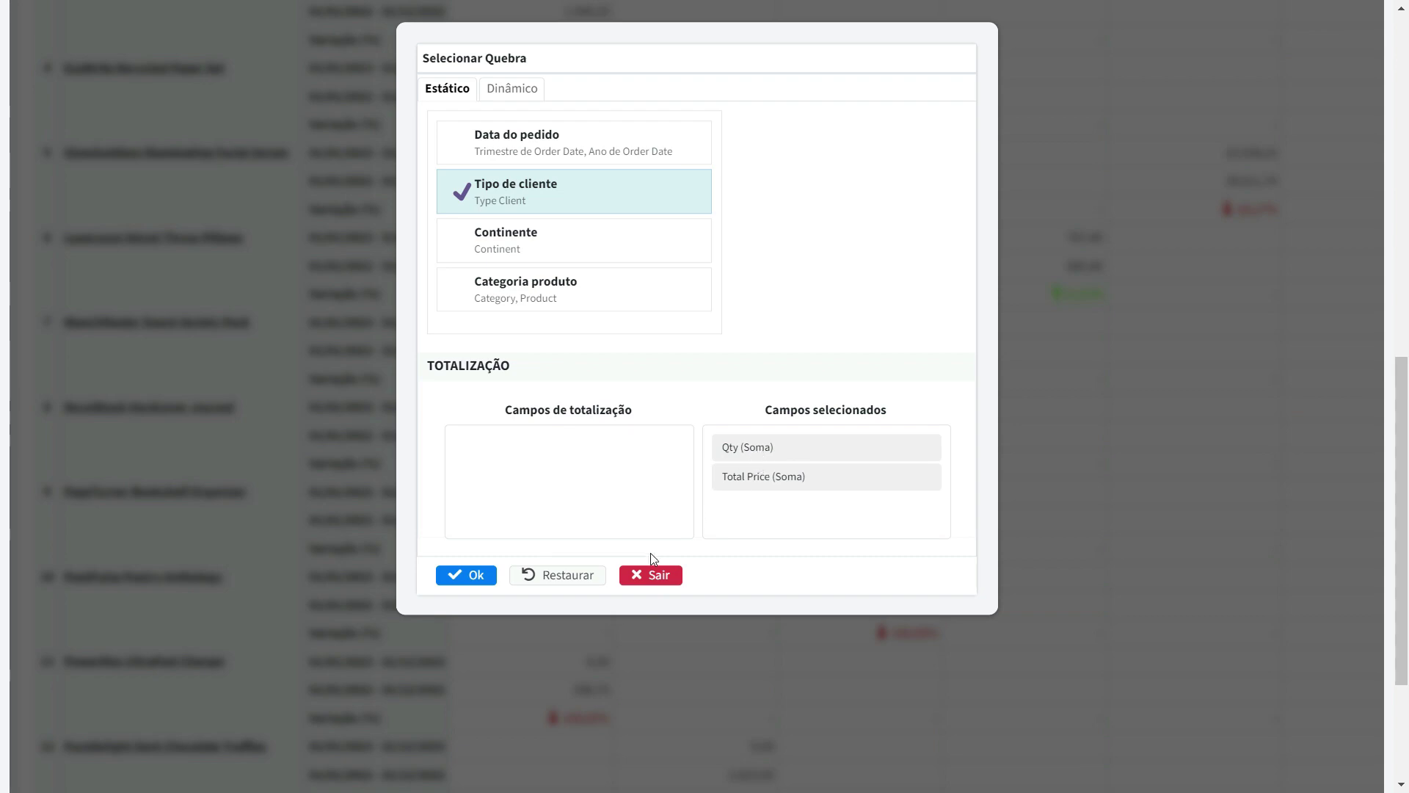
{"action": "left_click", "coordinate": [462, 575]}
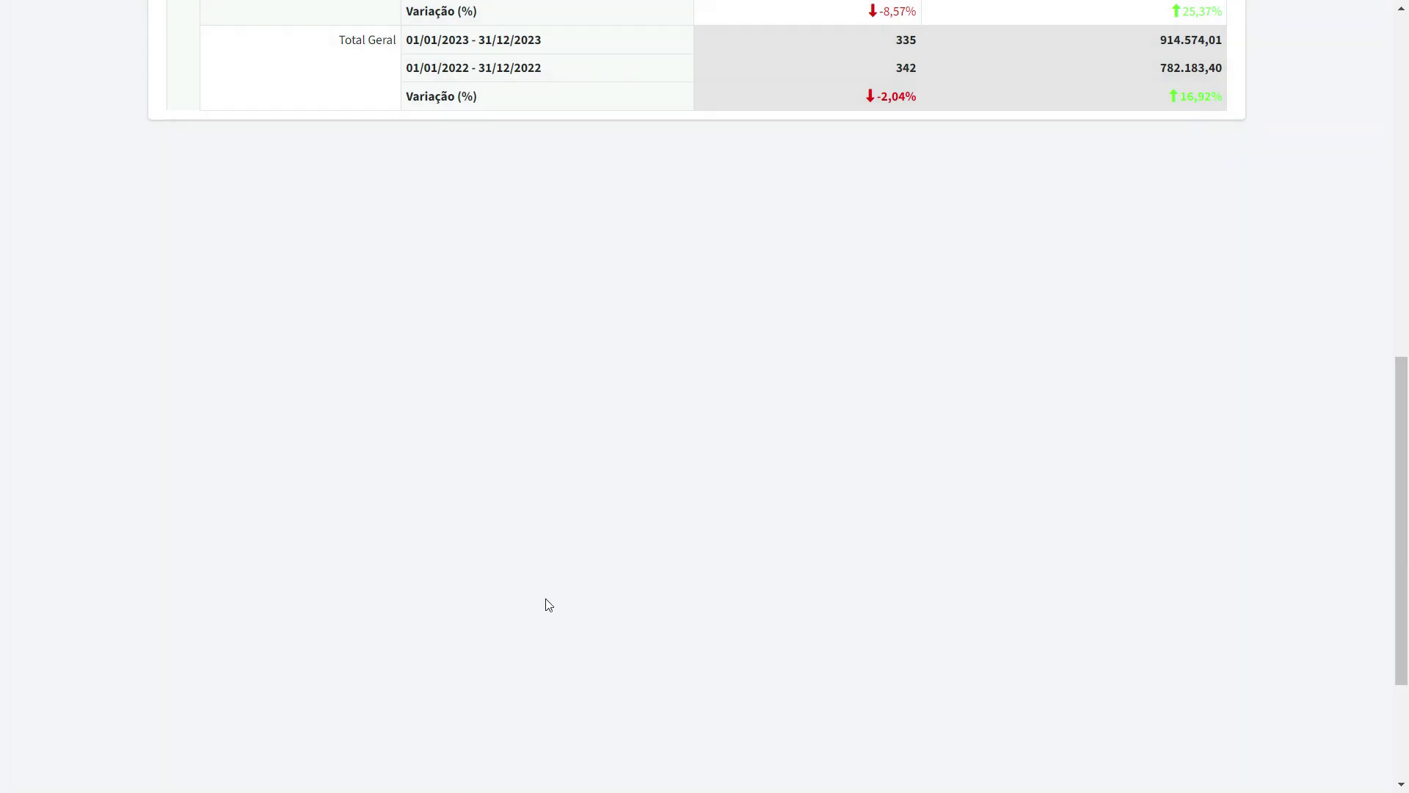
{"action": "scroll", "coordinate": [645, 629], "scroll_direction": "up", "scroll_amount": 7}
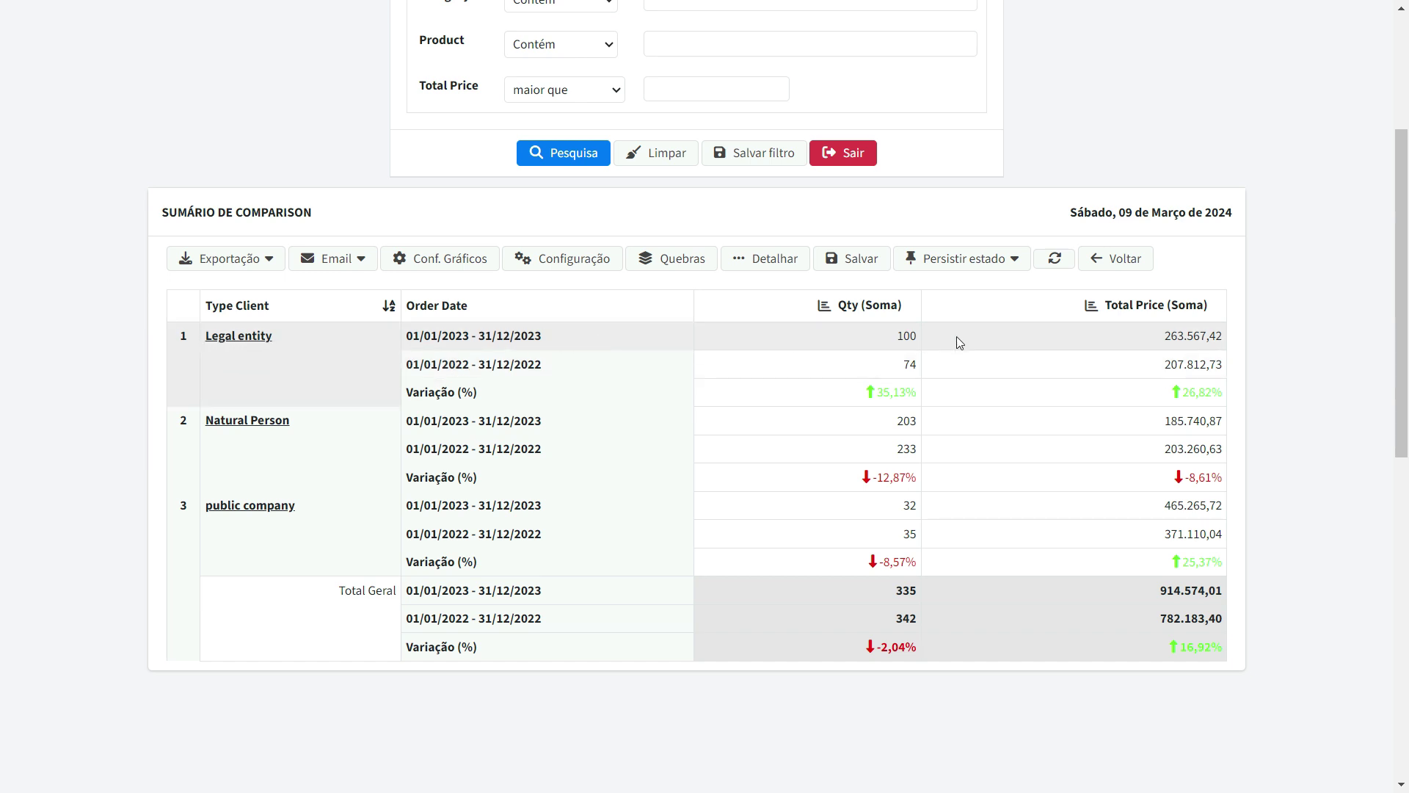
Examine the Legal entity quantities and variation percentages, and view the Total Price (Soma) comparison chart
{"action": "left_click_drag", "start_coordinate": [852, 336], "coordinate": [921, 378]}
{"action": "left_click", "coordinate": [884, 372]}
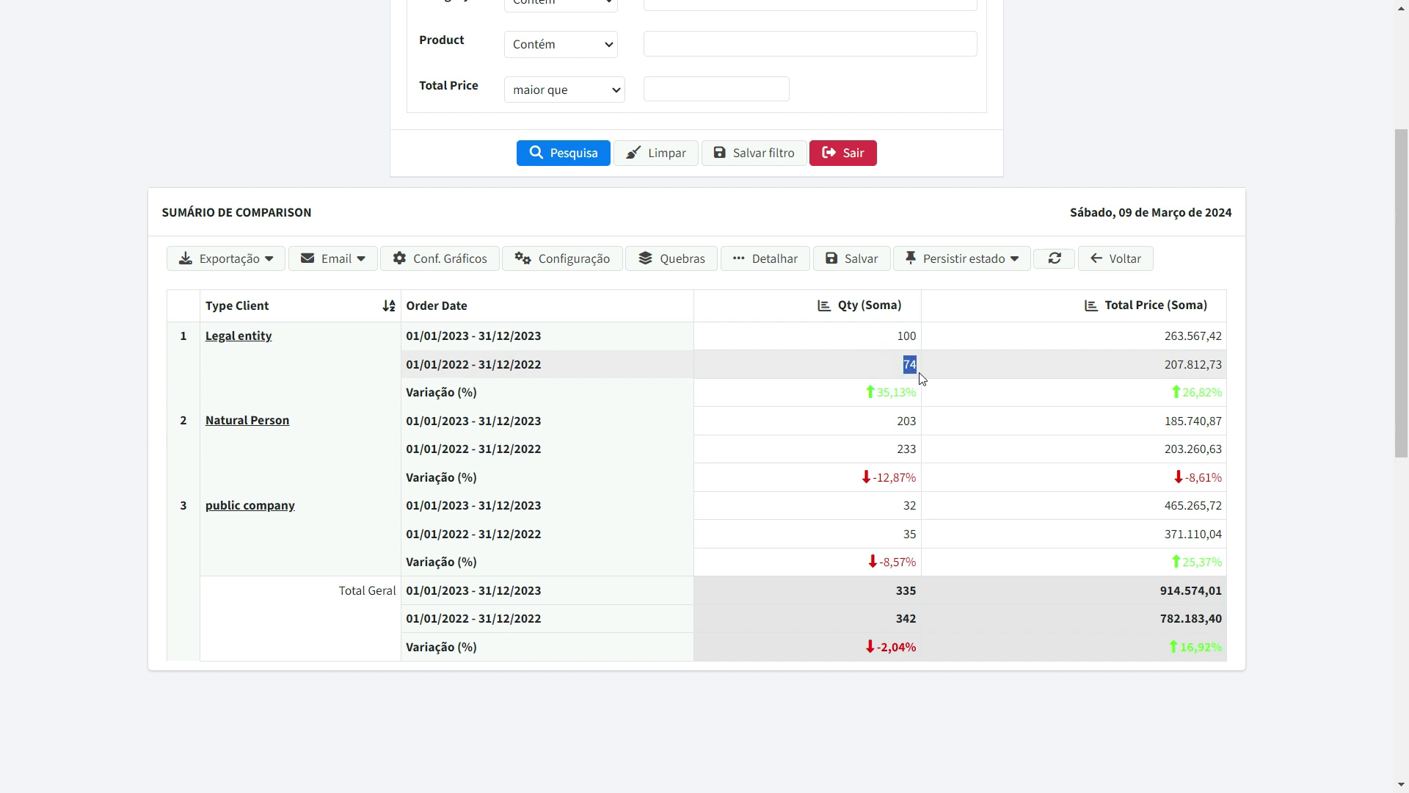
{"action": "left_click", "coordinate": [788, 358]}
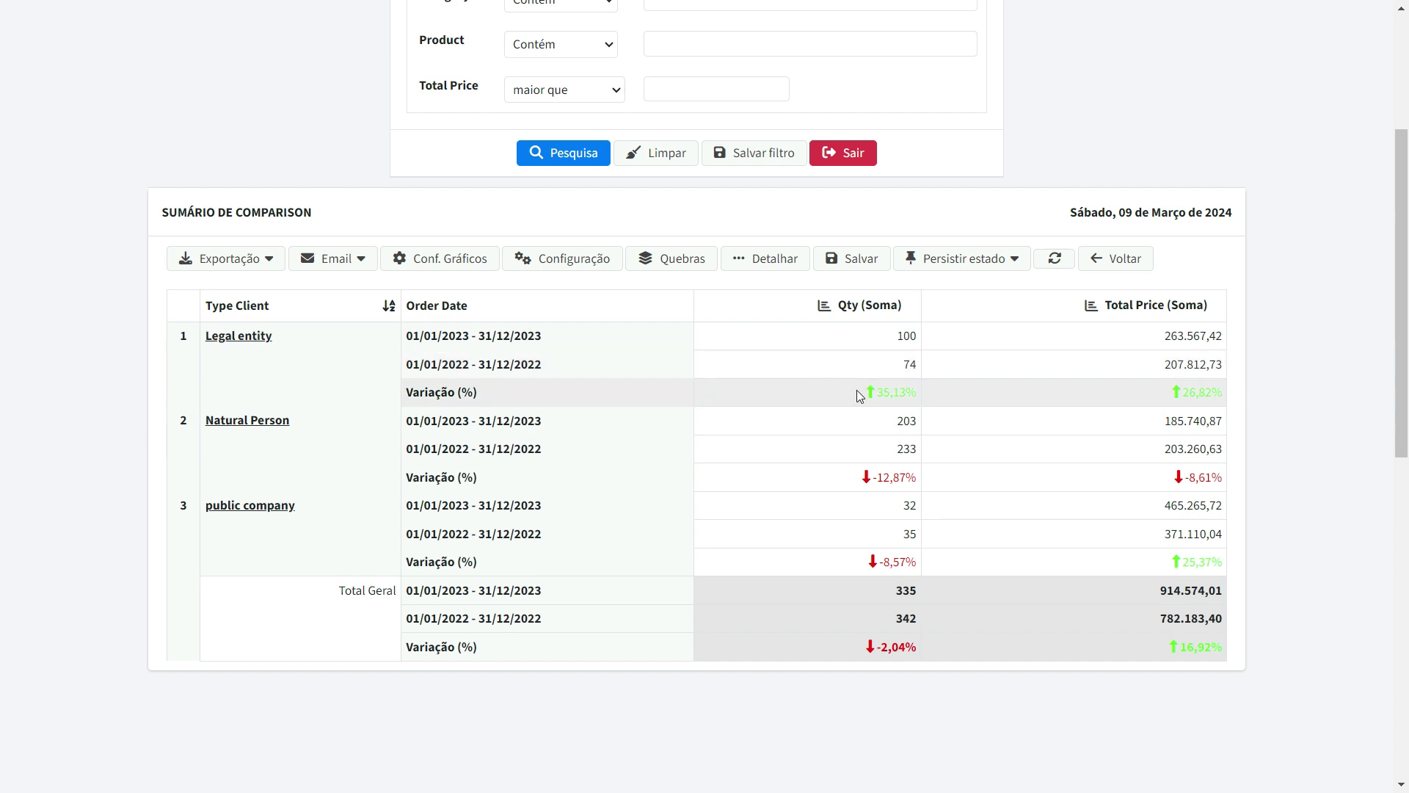
{"action": "left_click_drag", "start_coordinate": [856, 390], "coordinate": [916, 393]}
{"action": "left_click_drag", "start_coordinate": [1134, 393], "coordinate": [1232, 394]}
{"action": "left_click", "coordinate": [1233, 394]}
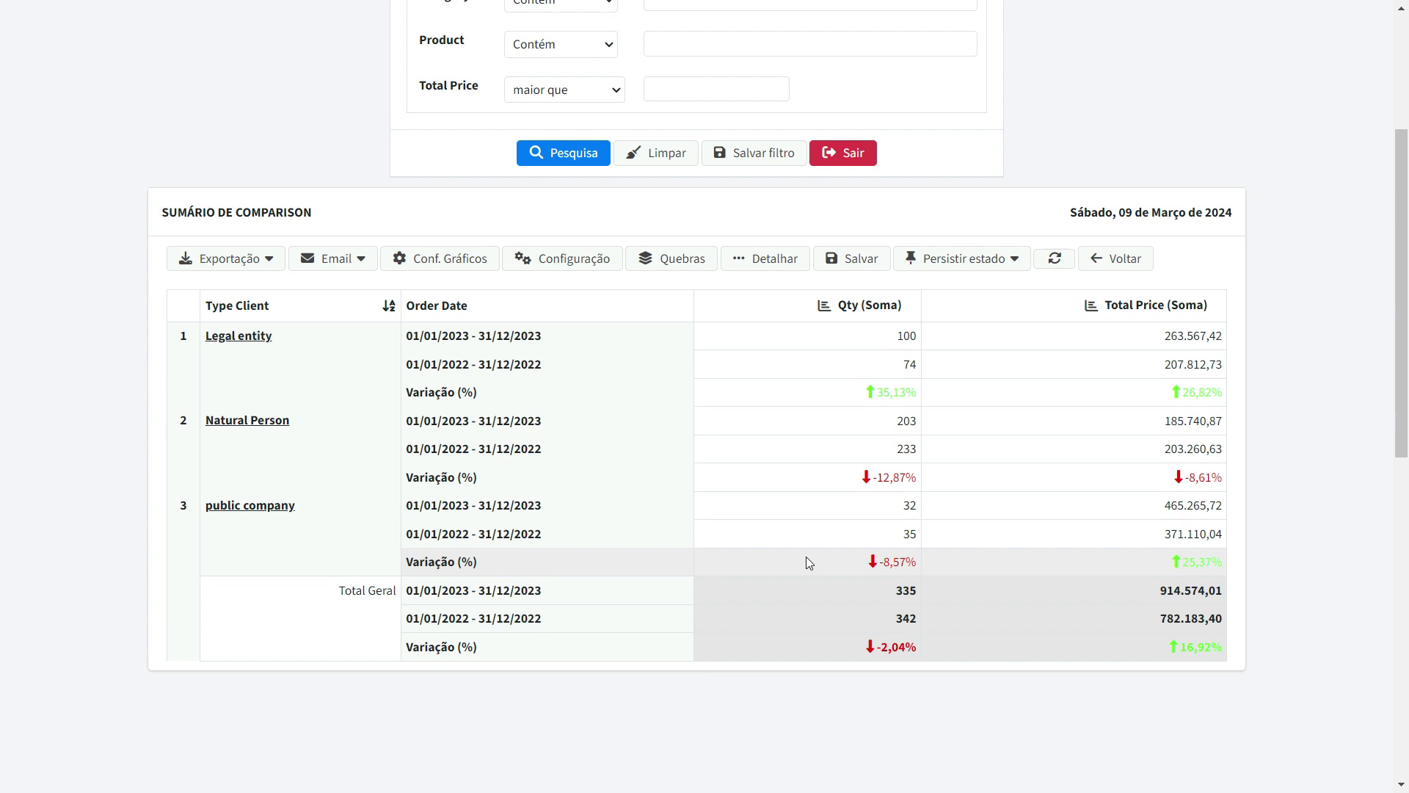
{"action": "left_click", "coordinate": [1089, 311]}
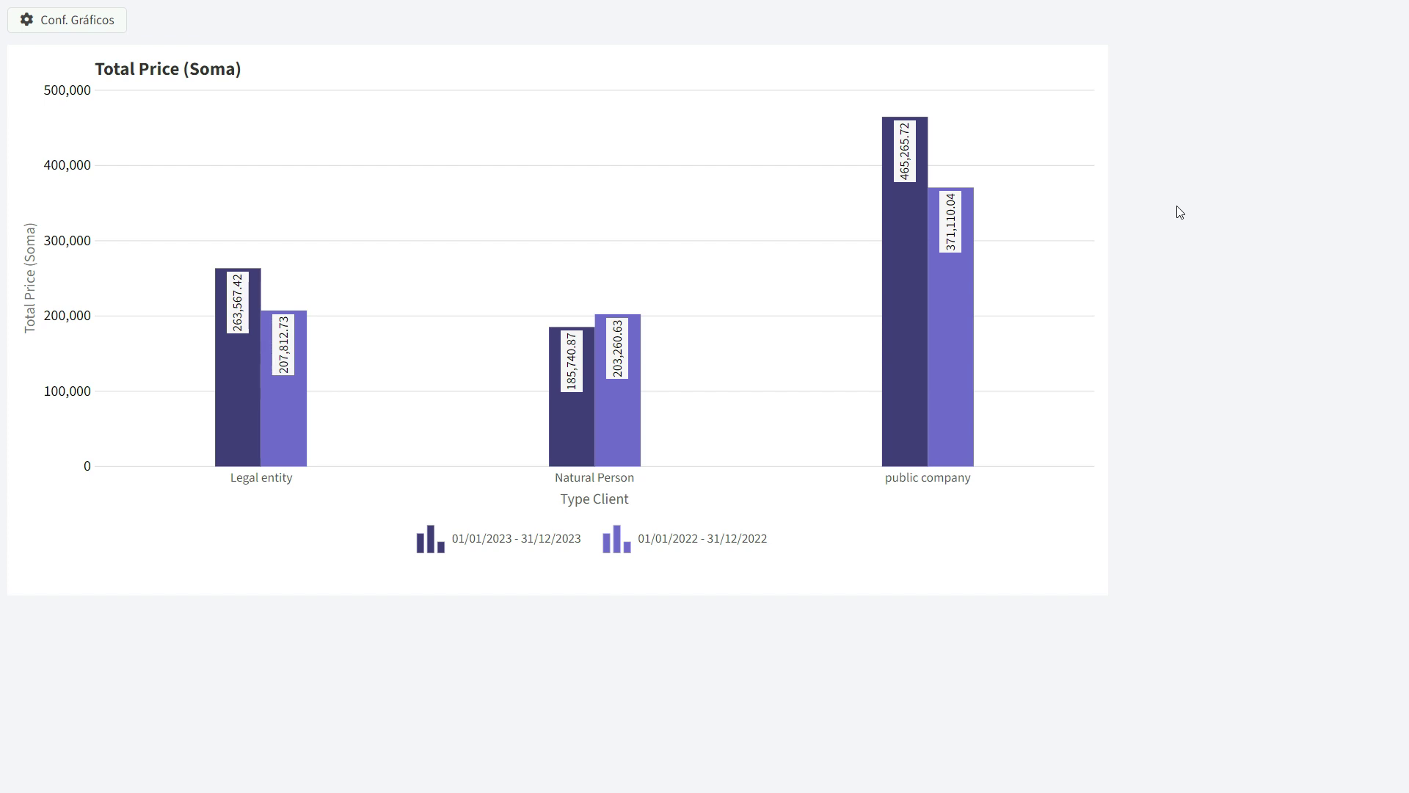
{"action": "key", "text": "Escape"}
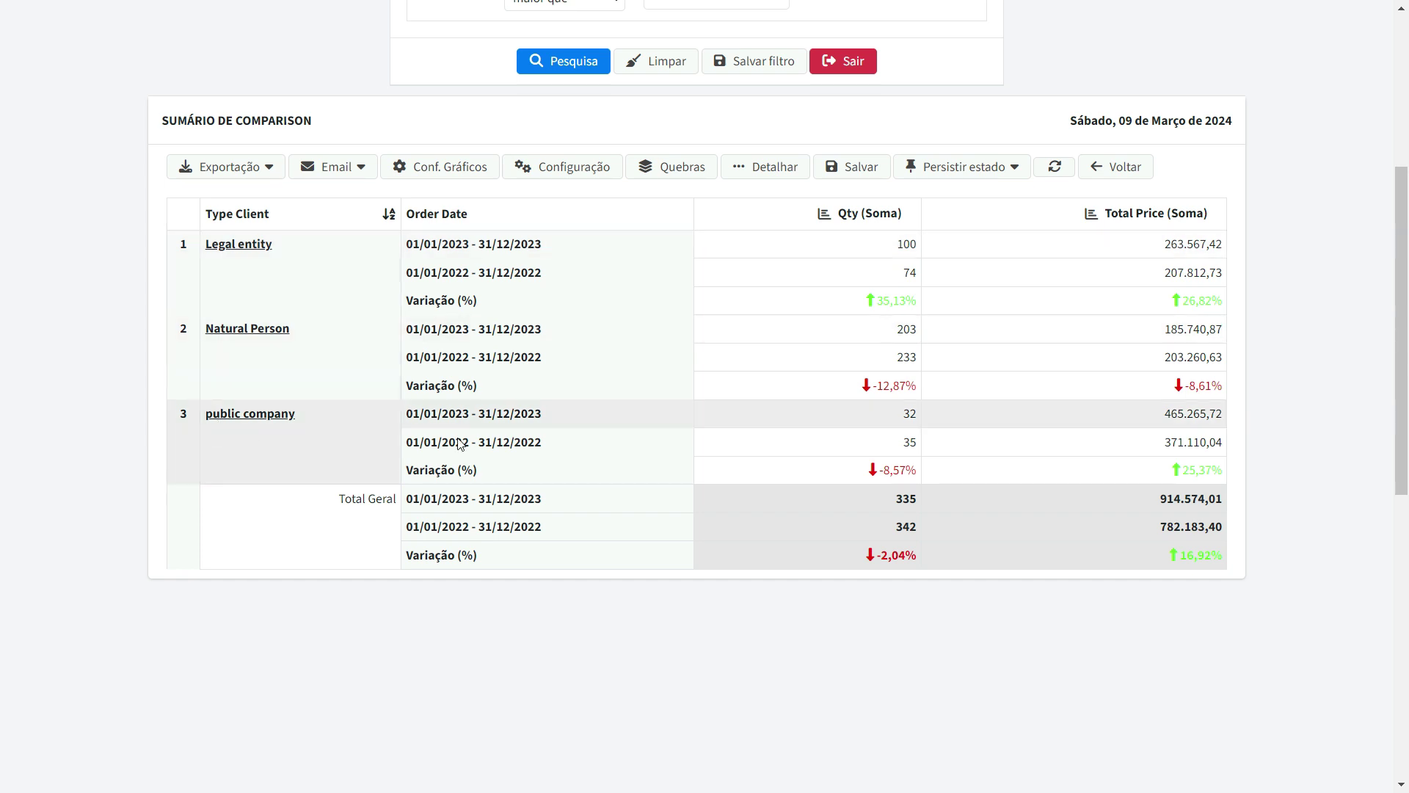
Switch the summary's break selection to Dinâmico and remove Continent and Trimestre de Order Date from the Y axis fields
{"action": "left_click", "coordinate": [668, 169]}
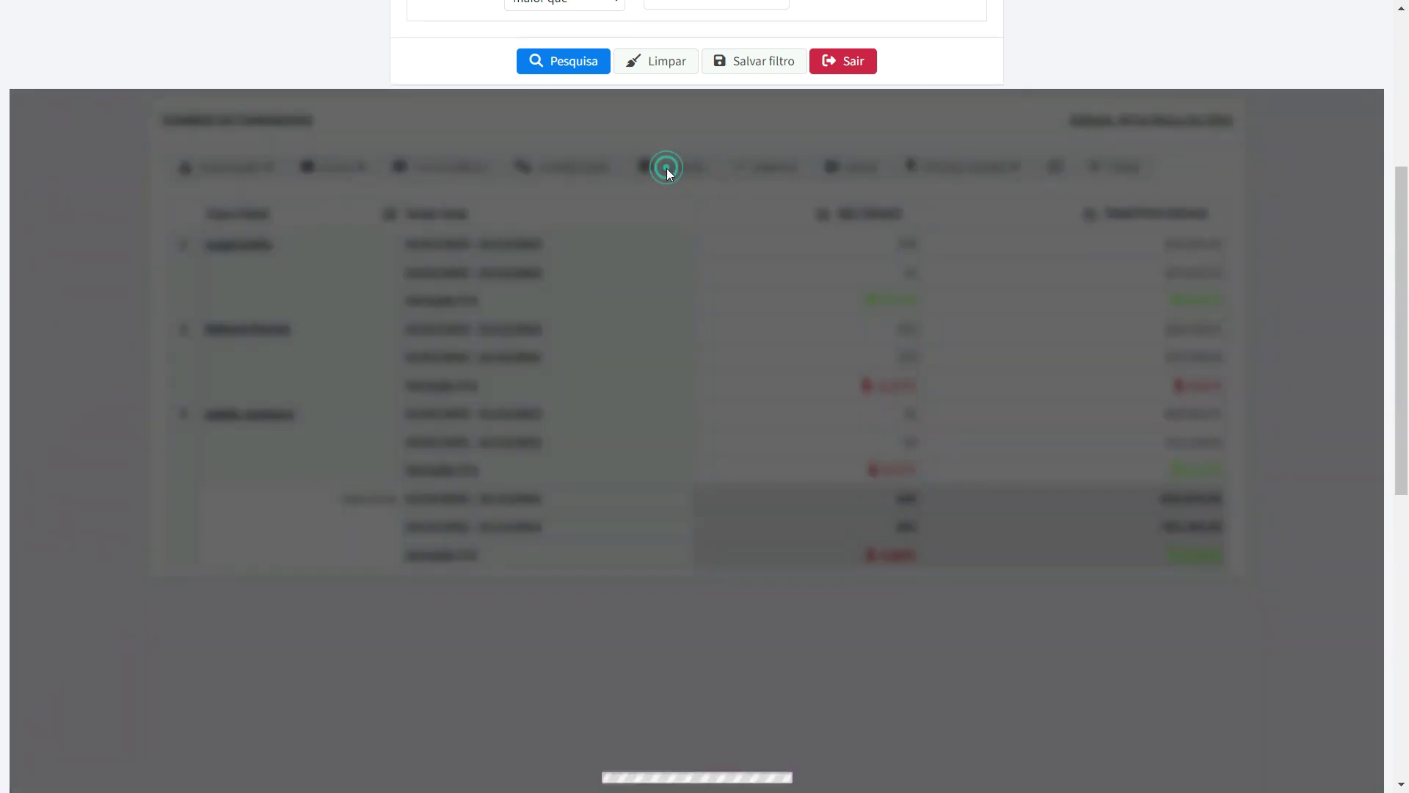
{"action": "scroll", "coordinate": [574, 233], "scroll_direction": "down", "scroll_amount": 4}
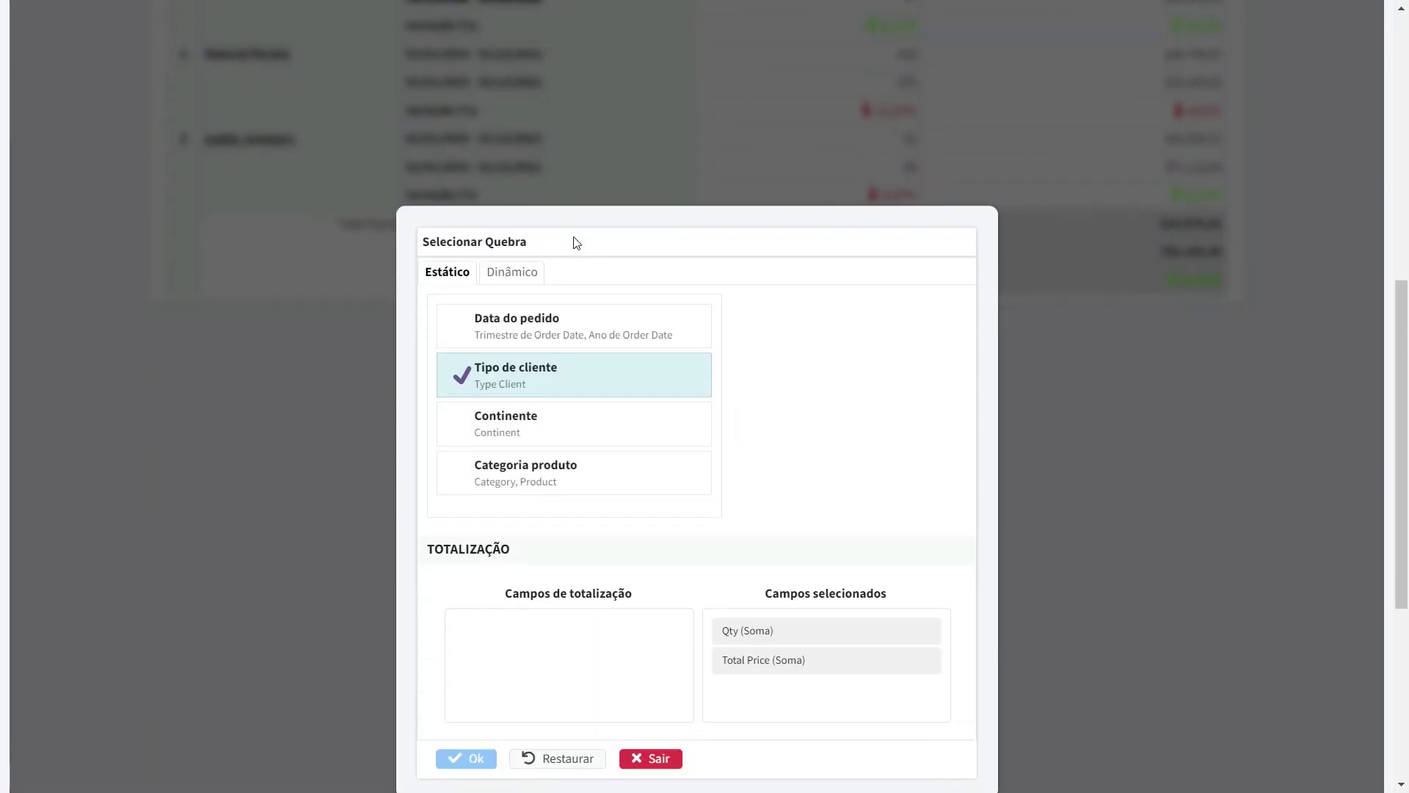
{"action": "left_click", "coordinate": [512, 283]}
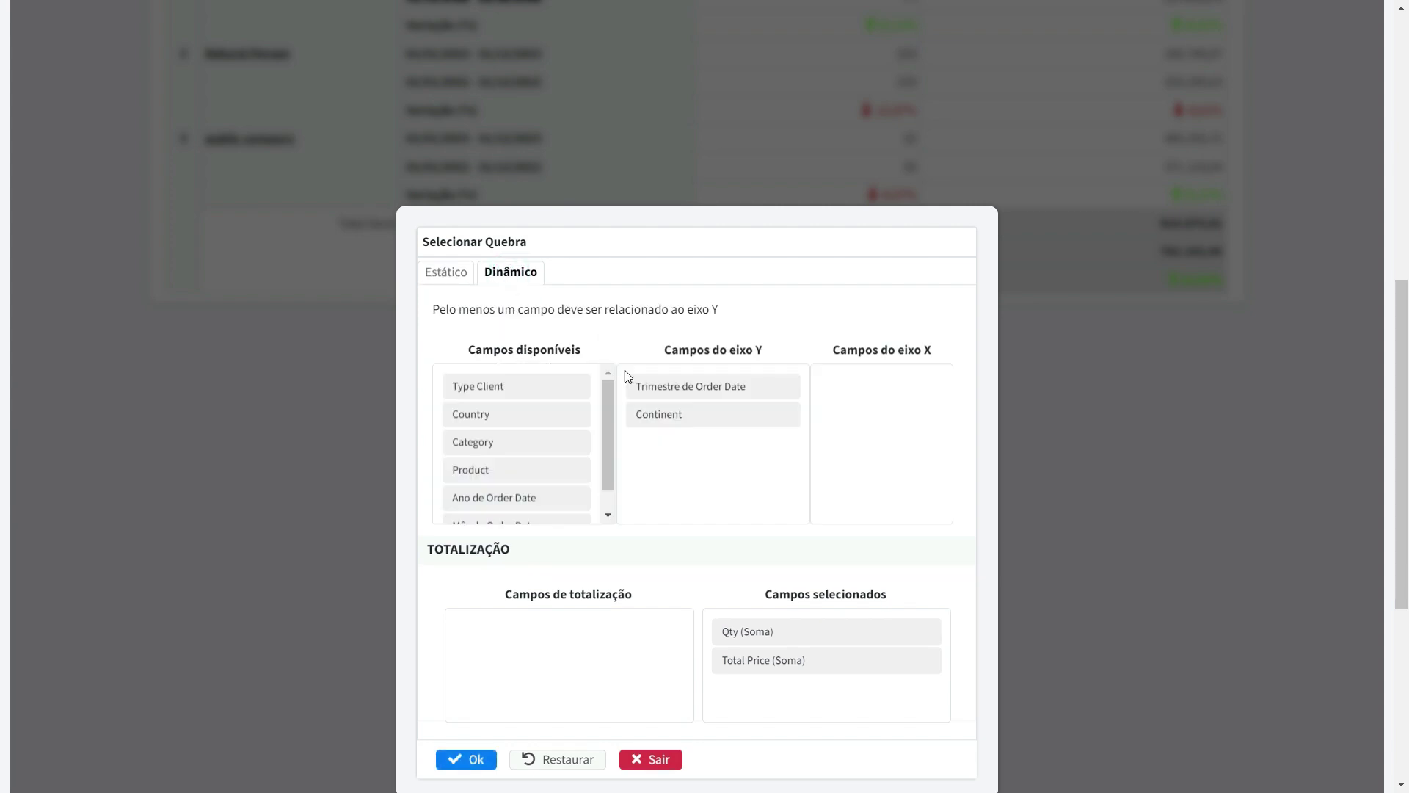
{"action": "double_click", "coordinate": [672, 413]}
{"action": "left_click_drag", "start_coordinate": [657, 385], "coordinate": [522, 438]}
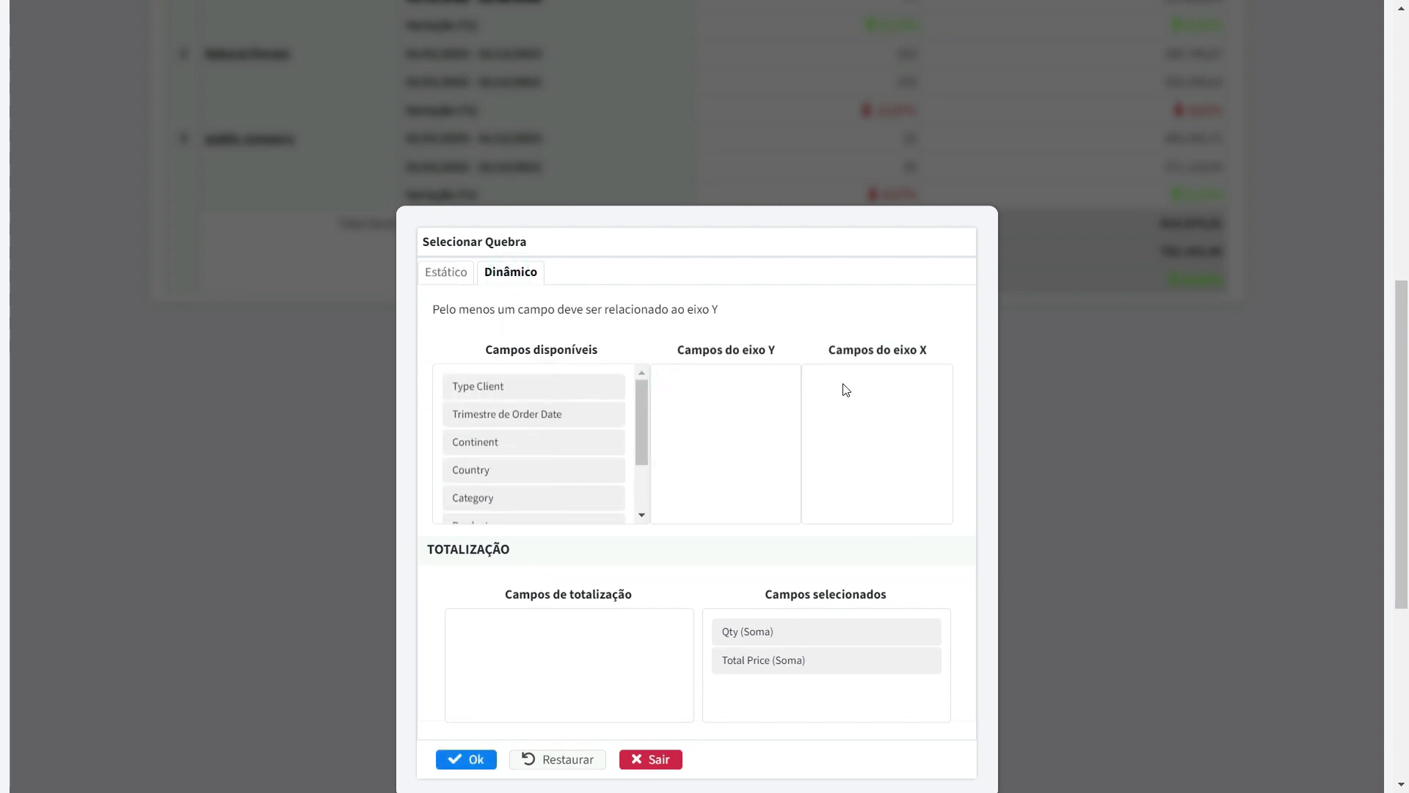
Assign Trimestre de Order Date to the X axis and Continent to the Y axis of the dynamic break
{"action": "scroll", "coordinate": [466, 405], "scroll_direction": "down", "scroll_amount": 5}
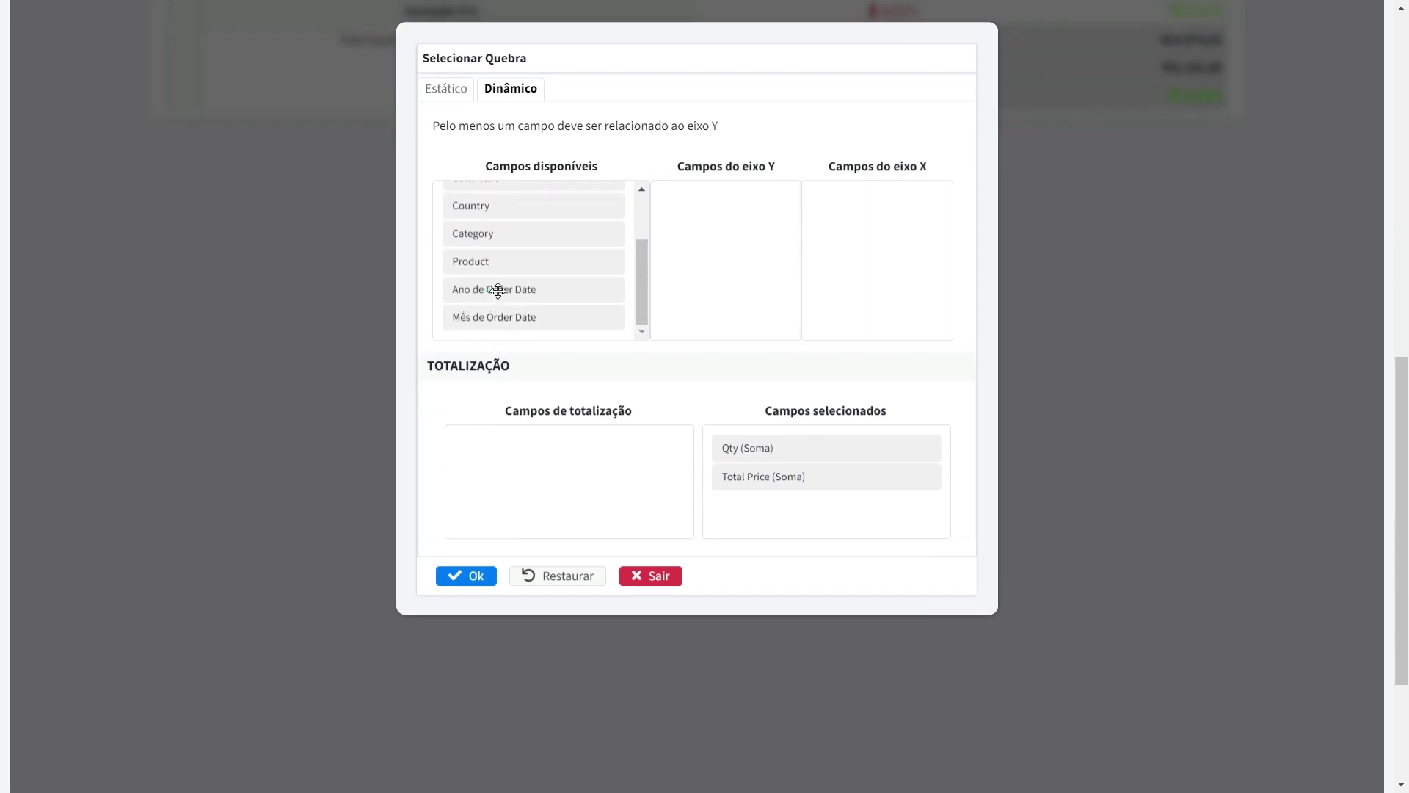
{"action": "left_click_drag", "start_coordinate": [487, 289], "coordinate": [499, 285]}
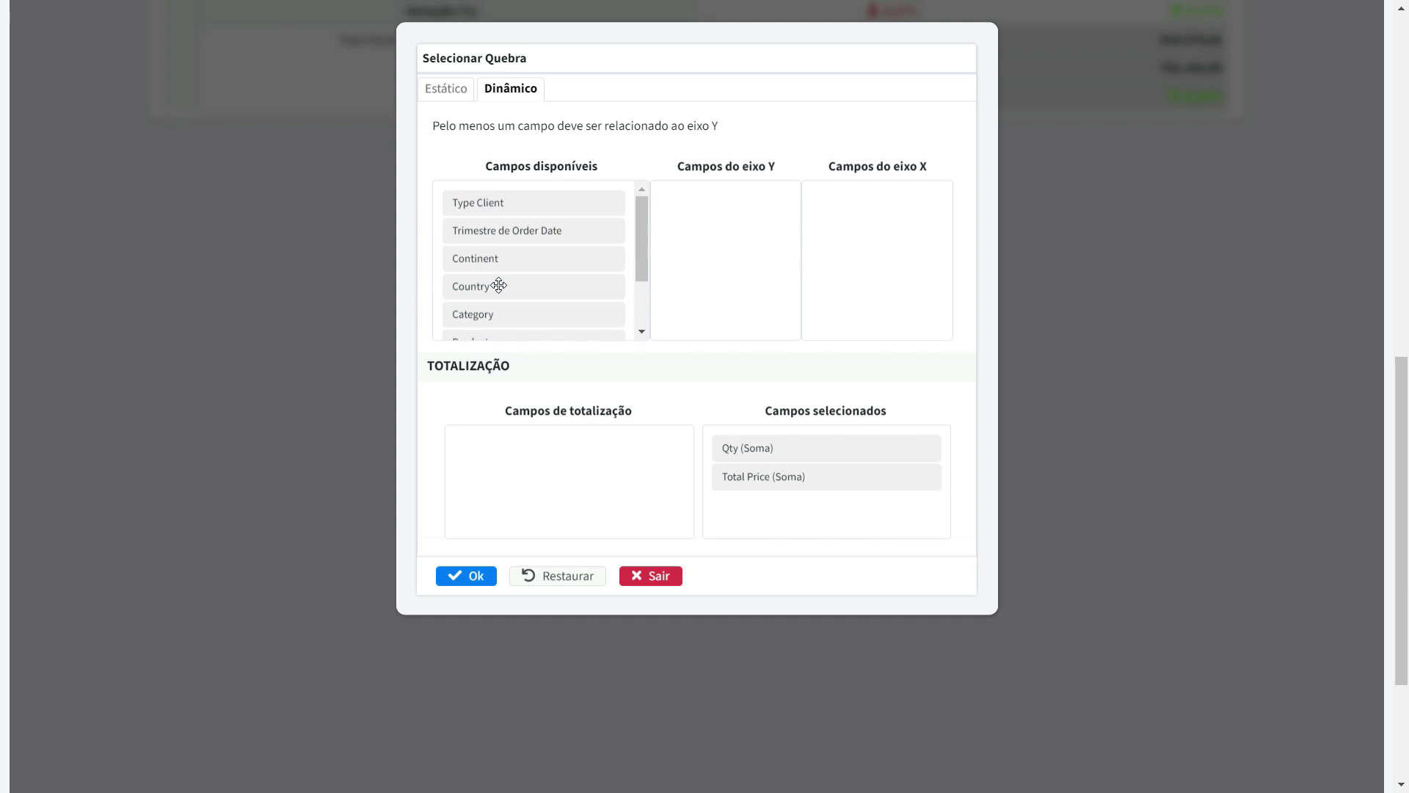
{"action": "left_click_drag", "start_coordinate": [504, 230], "coordinate": [788, 215]}
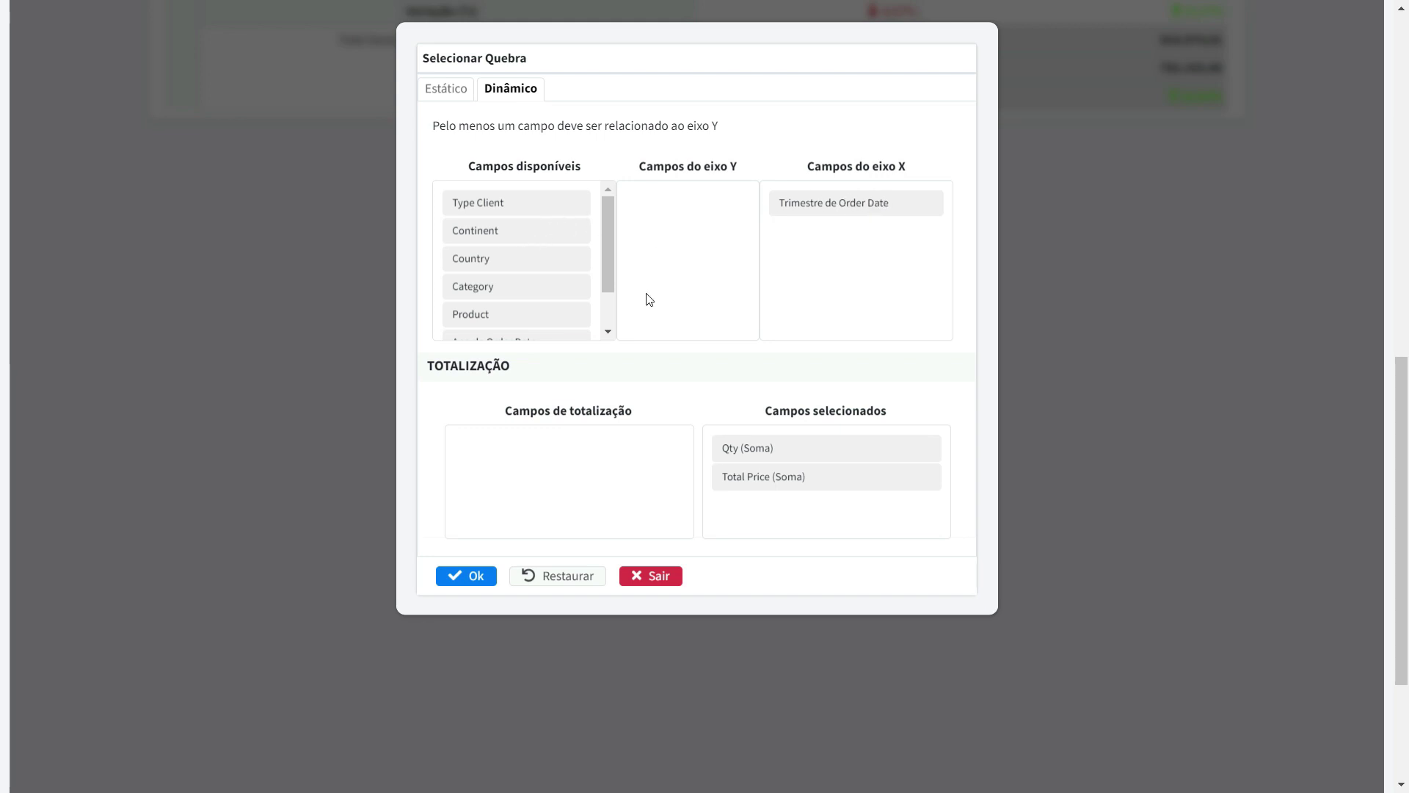
{"action": "left_click_drag", "start_coordinate": [609, 248], "coordinate": [609, 264]}
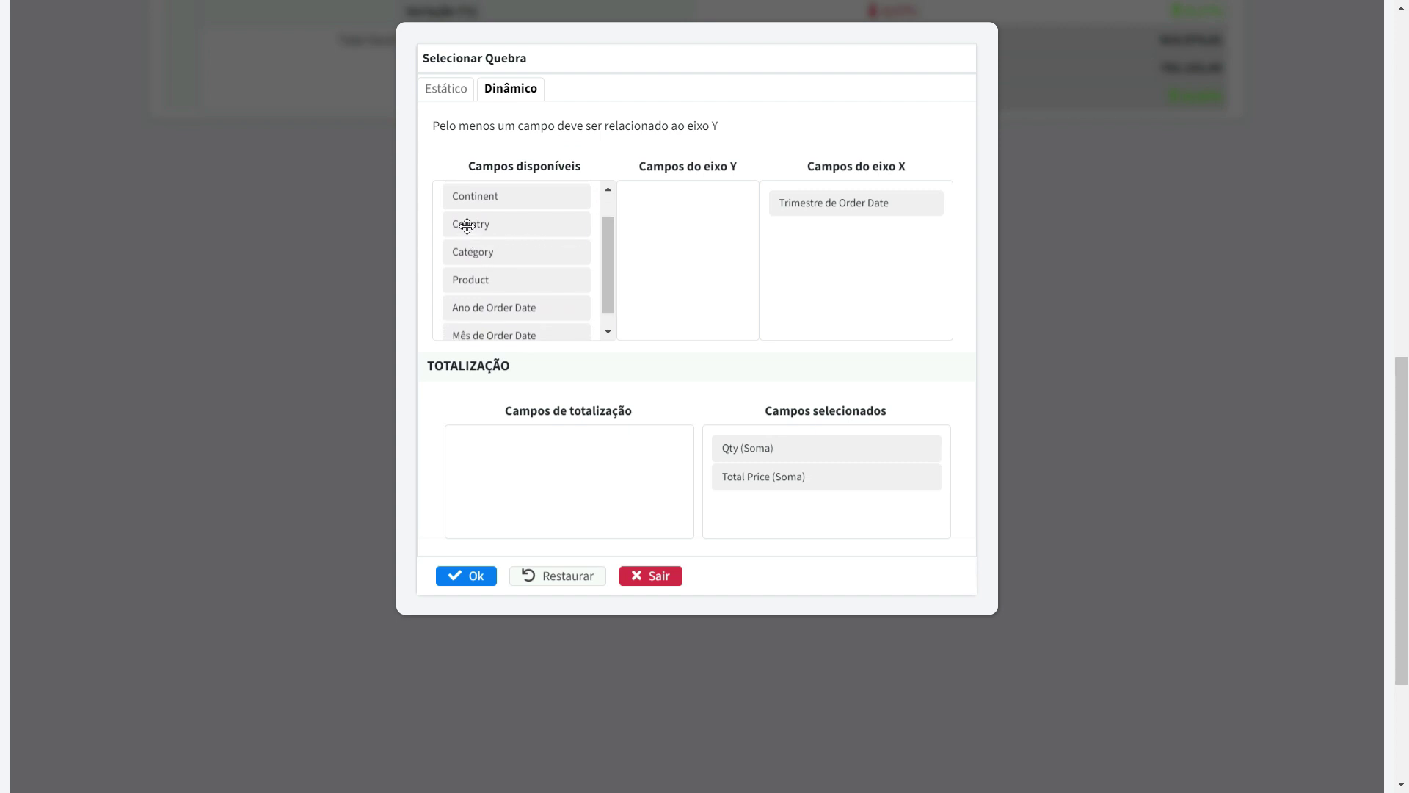
{"action": "left_click_drag", "start_coordinate": [468, 223], "coordinate": [666, 208]}
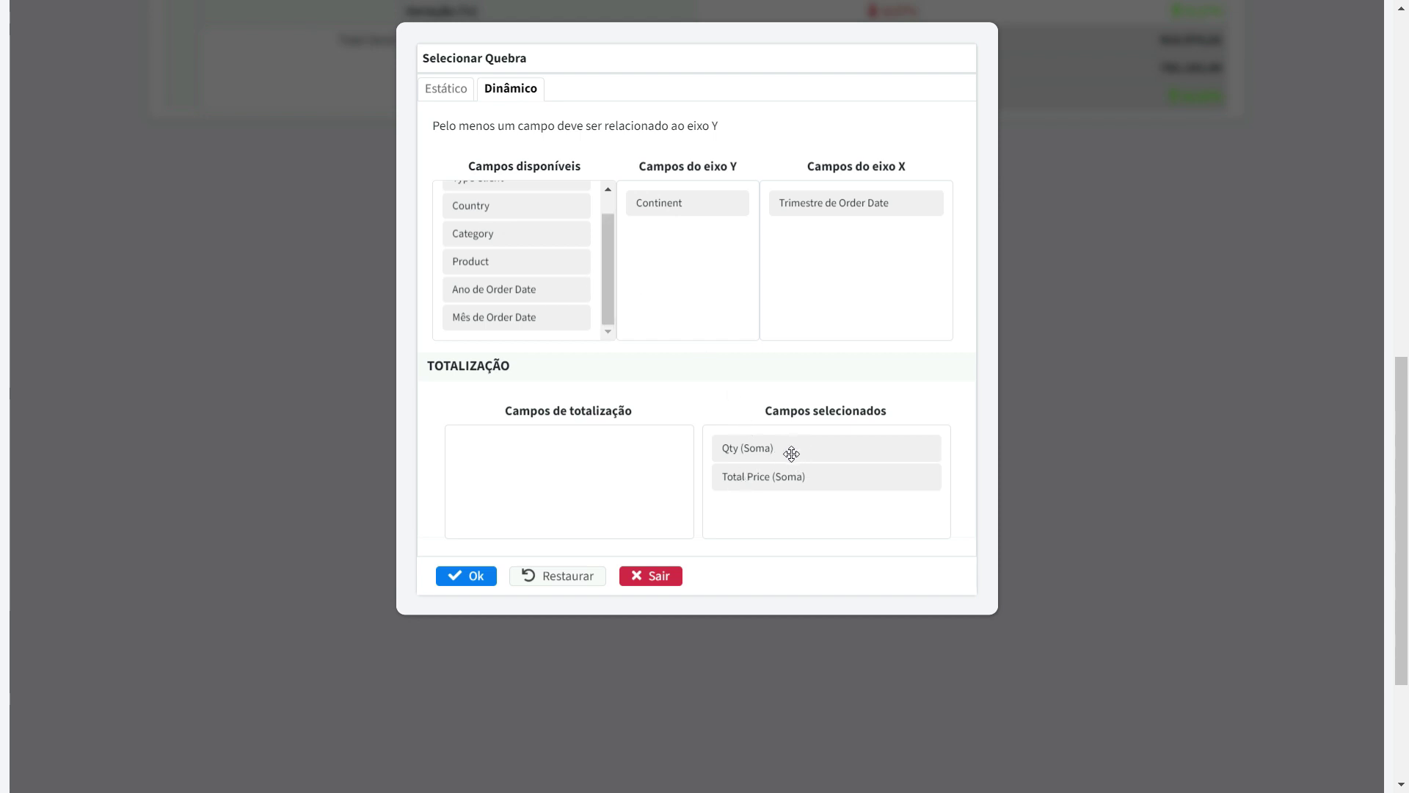
Remove Qty (Soma) from the selected totals, apply the dynamic break and review the resulting summary
{"action": "left_click_drag", "start_coordinate": [756, 463], "coordinate": [585, 449]}
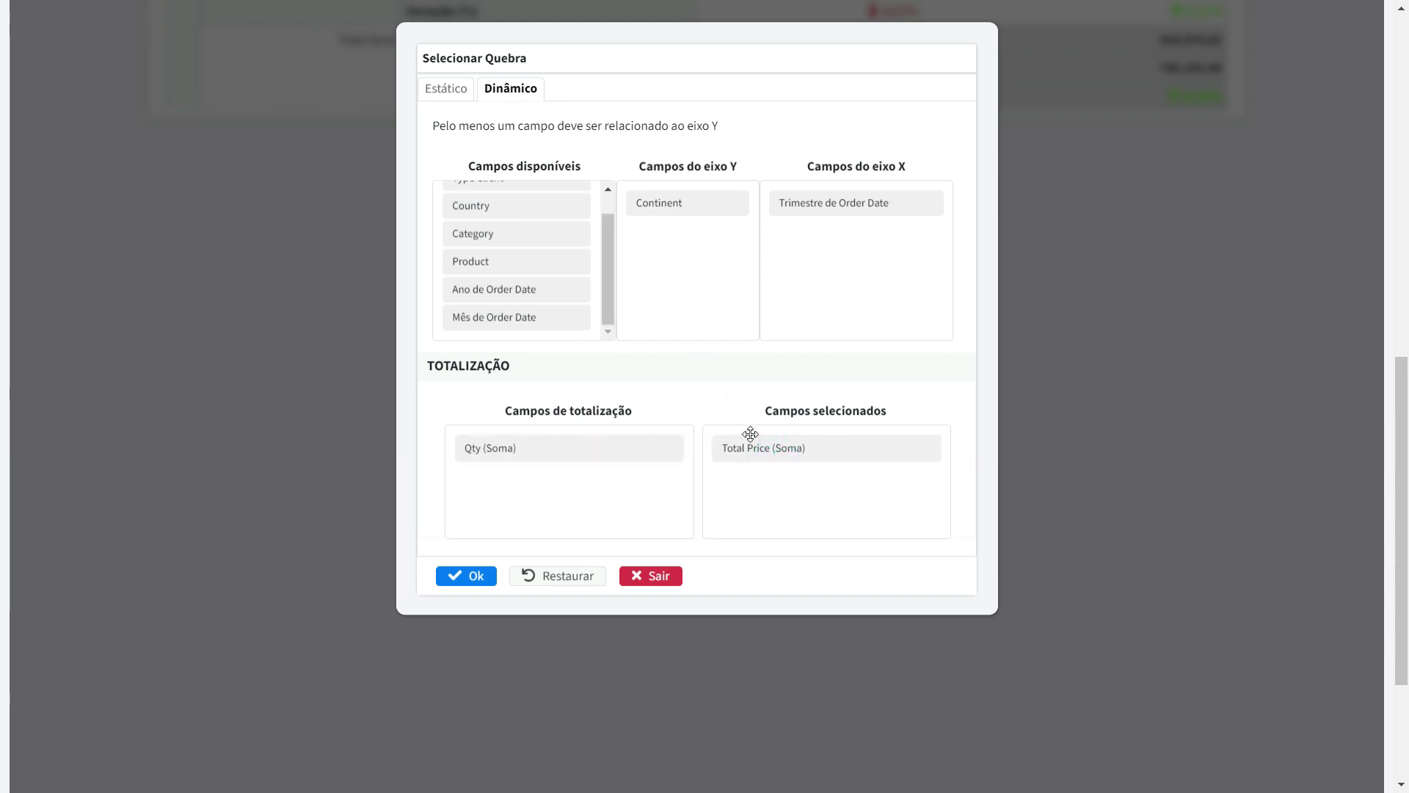
{"action": "left_click", "coordinate": [461, 575]}
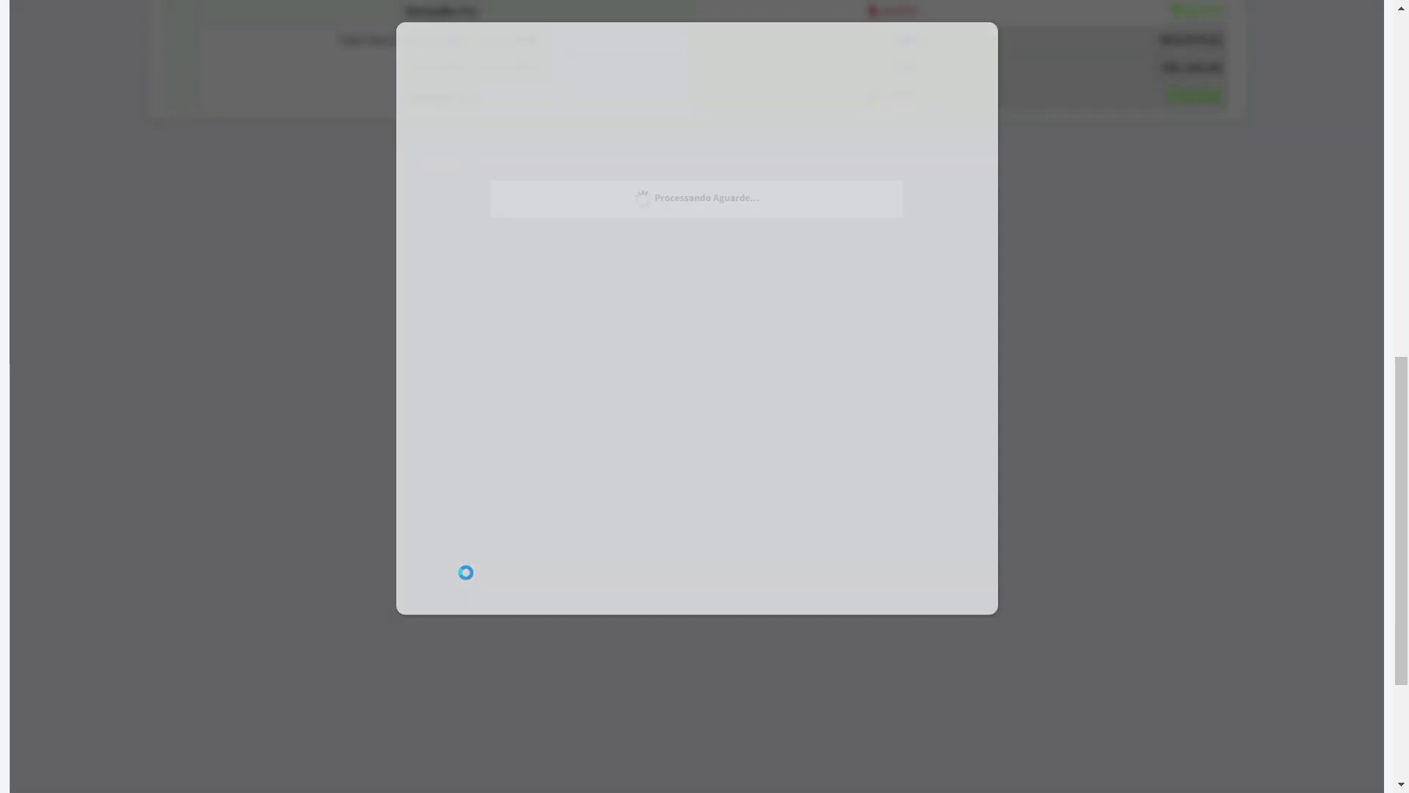
{"action": "scroll", "coordinate": [559, 534], "scroll_direction": "up", "scroll_amount": 5}
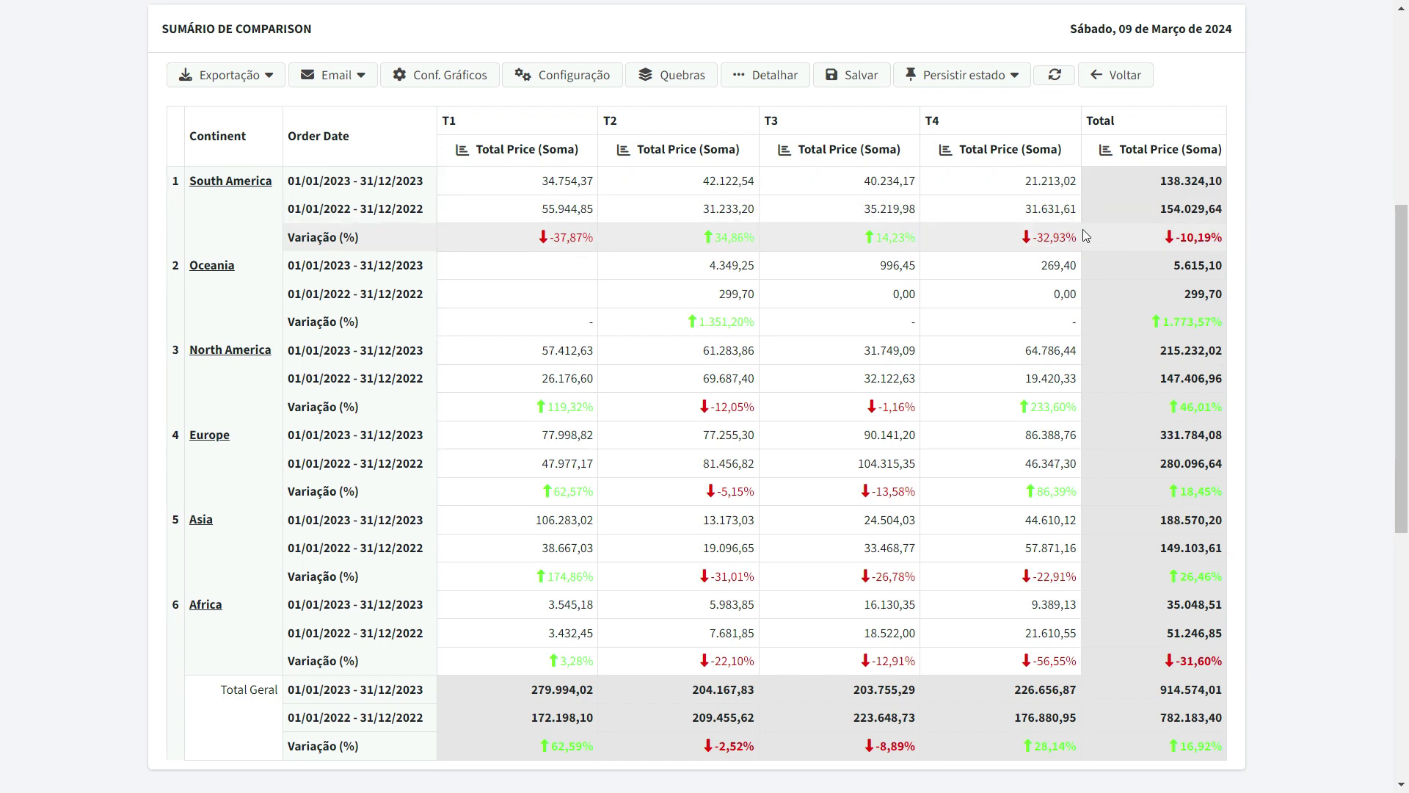
{"action": "scroll", "coordinate": [798, 335], "scroll_direction": "down", "scroll_amount": 3}
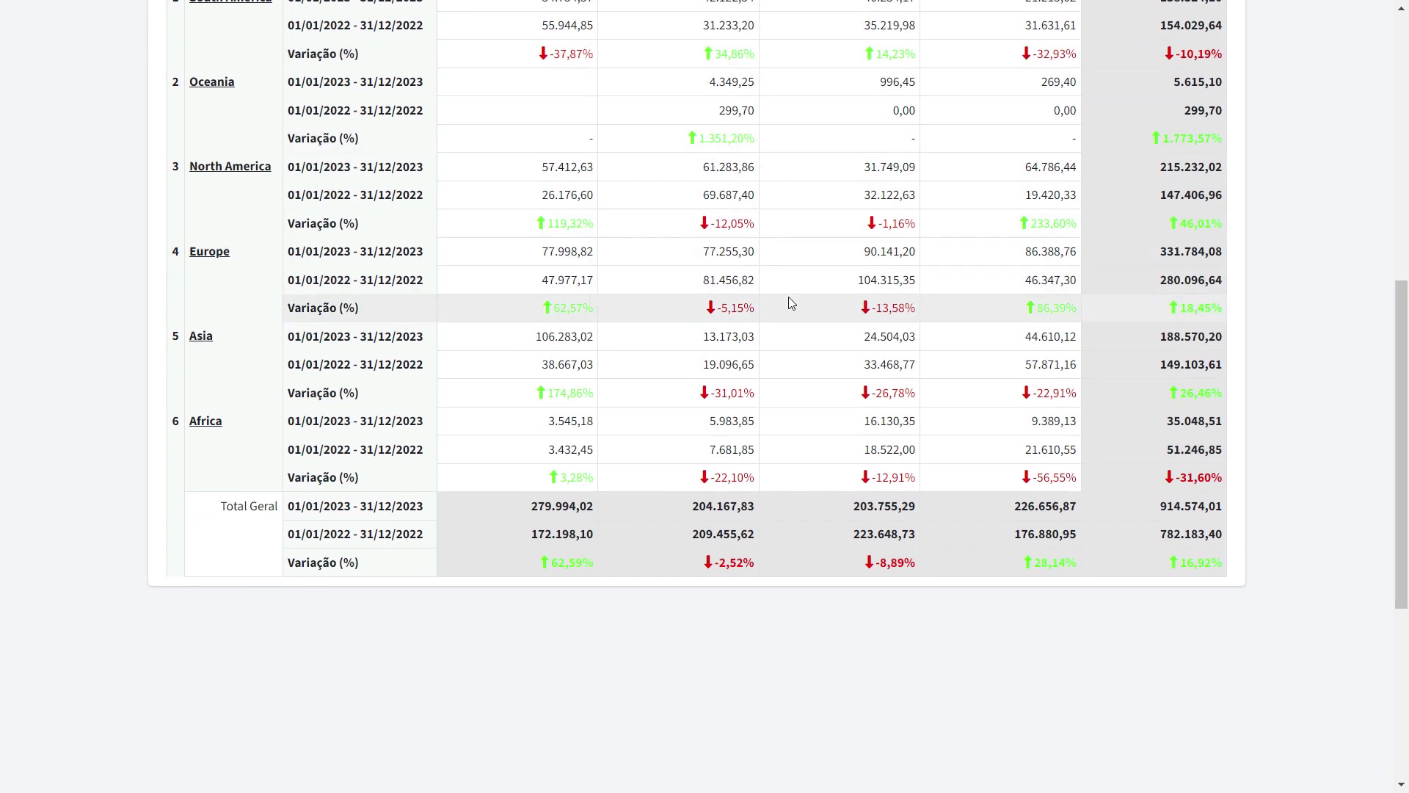
Add Qty (Soma) back to the selected totals of the dynamic break, apply it and review the quarterly summary
{"action": "scroll", "coordinate": [791, 302], "scroll_direction": "up", "scroll_amount": 5}
{"action": "scroll", "coordinate": [726, 299], "scroll_direction": "down", "scroll_amount": 3}
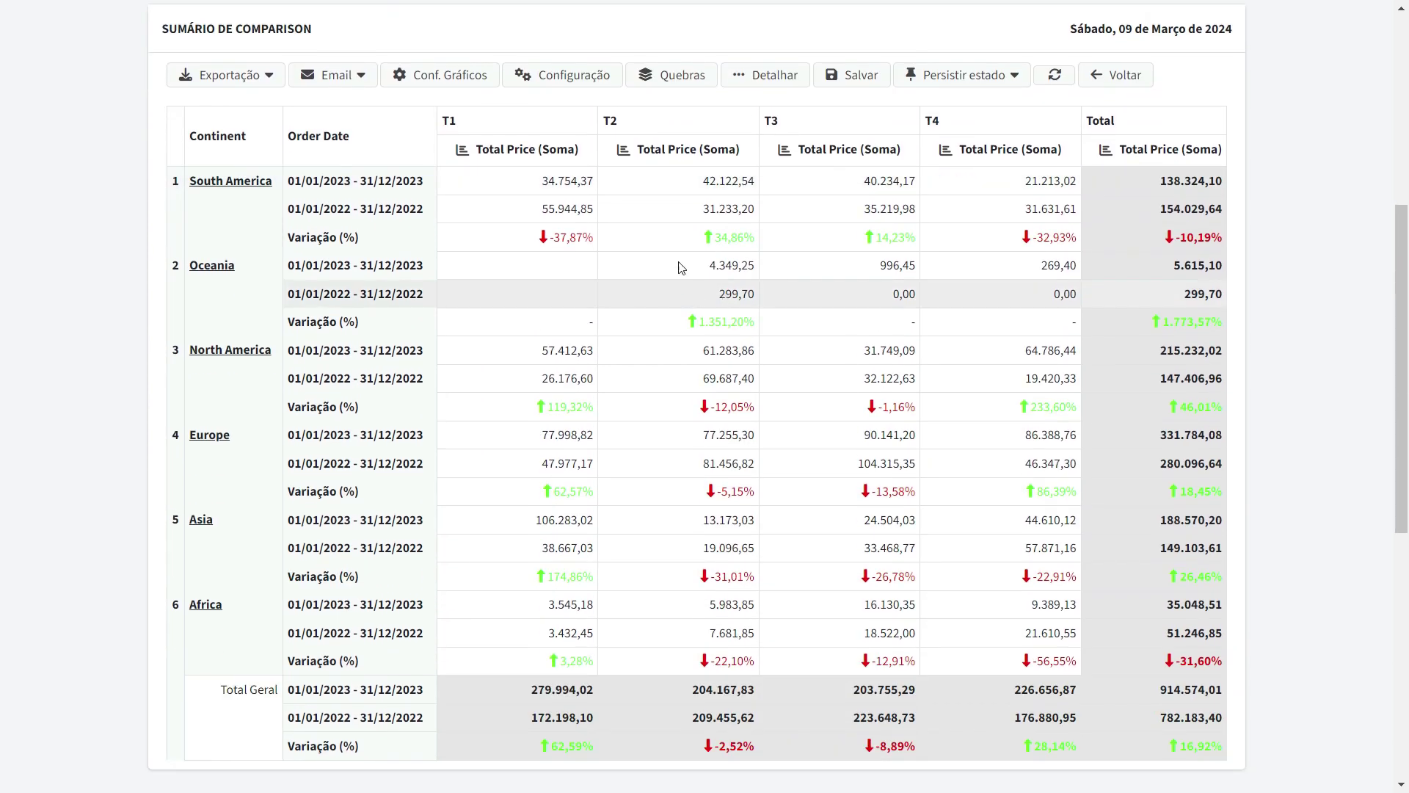
{"action": "left_click", "coordinate": [671, 74]}
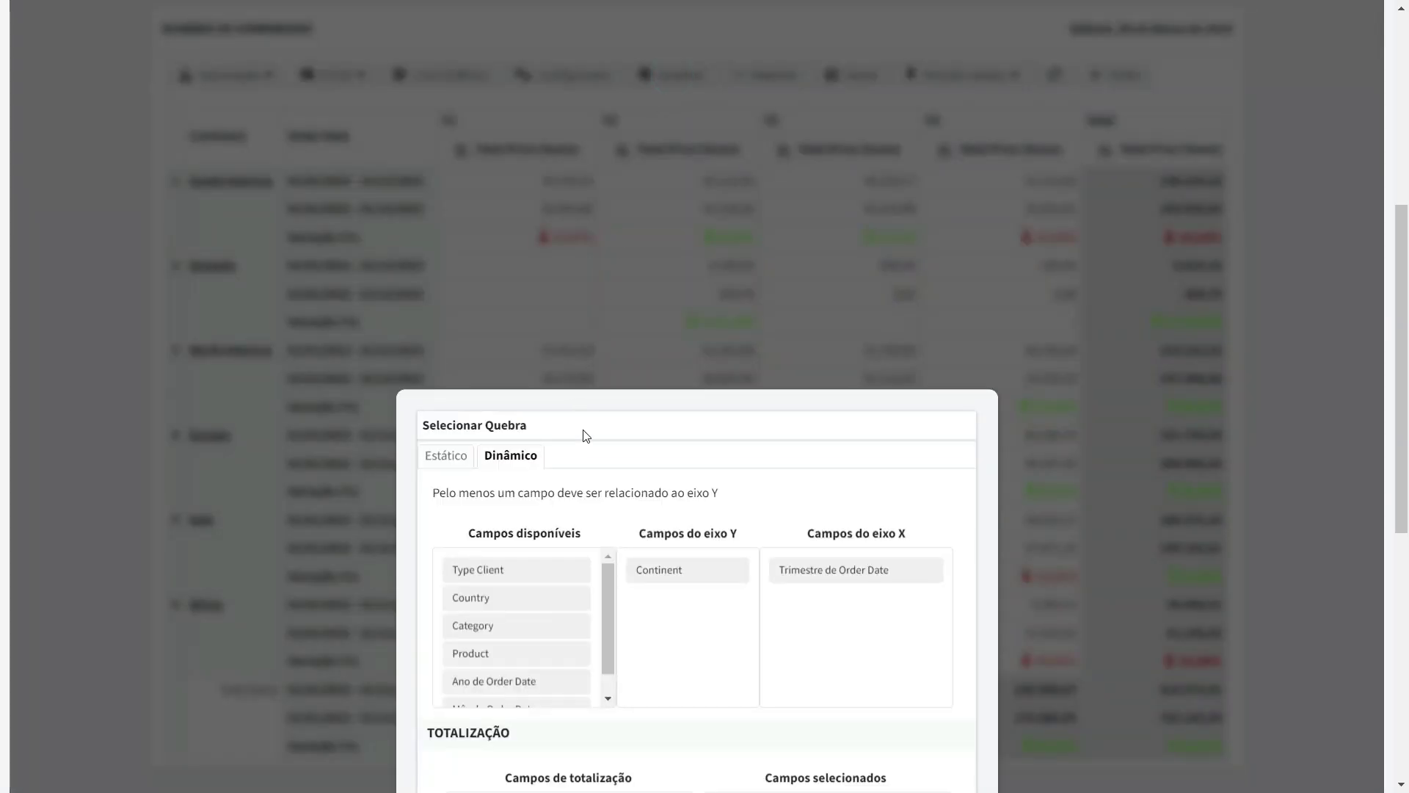
{"action": "scroll", "coordinate": [587, 436], "scroll_direction": "down", "scroll_amount": 5}
{"action": "left_click_drag", "start_coordinate": [488, 449], "coordinate": [763, 484]}
{"action": "left_click", "coordinate": [455, 576]}
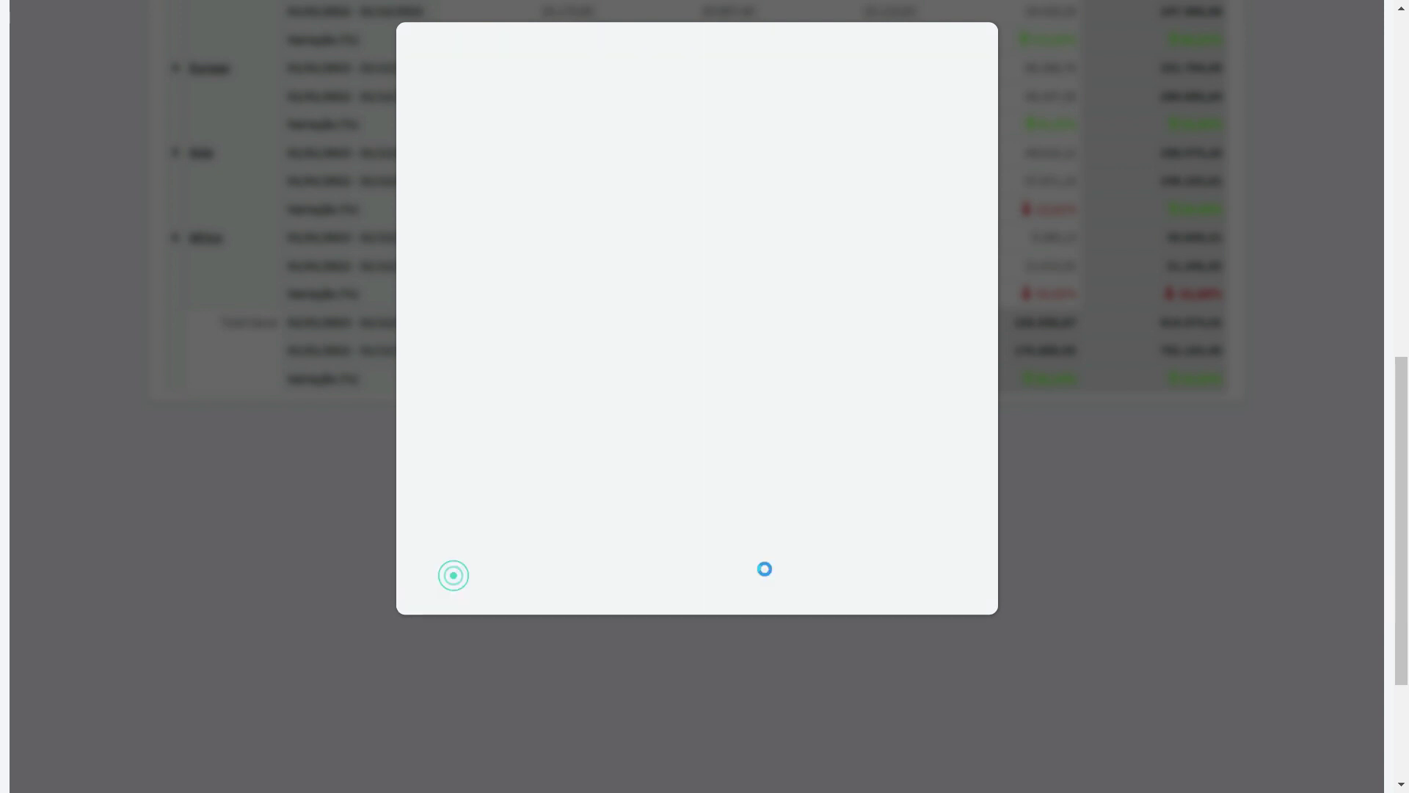
{"action": "scroll", "coordinate": [874, 519], "scroll_direction": "up", "scroll_amount": 6}
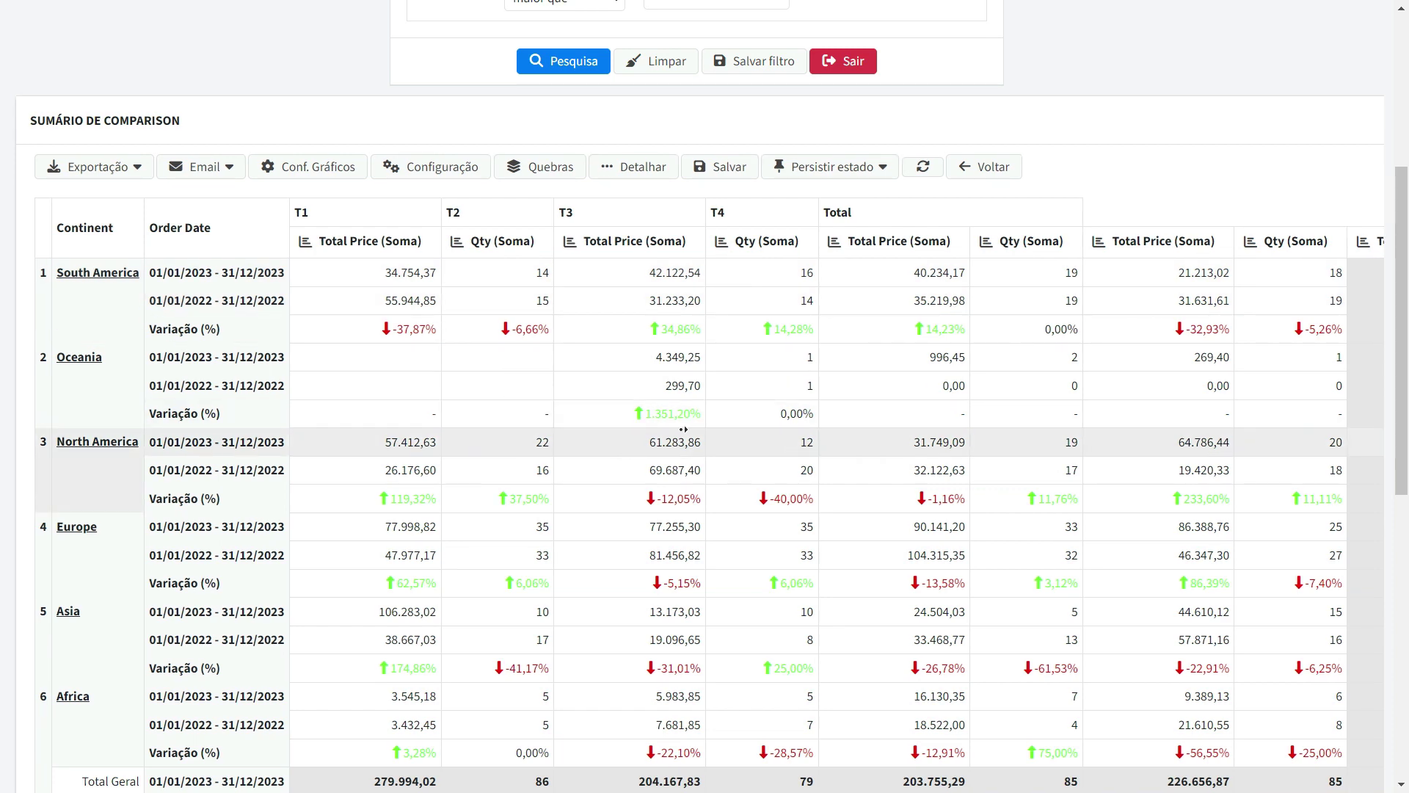
{"action": "scroll", "coordinate": [682, 429], "scroll_direction": "right", "scroll_amount": 3}
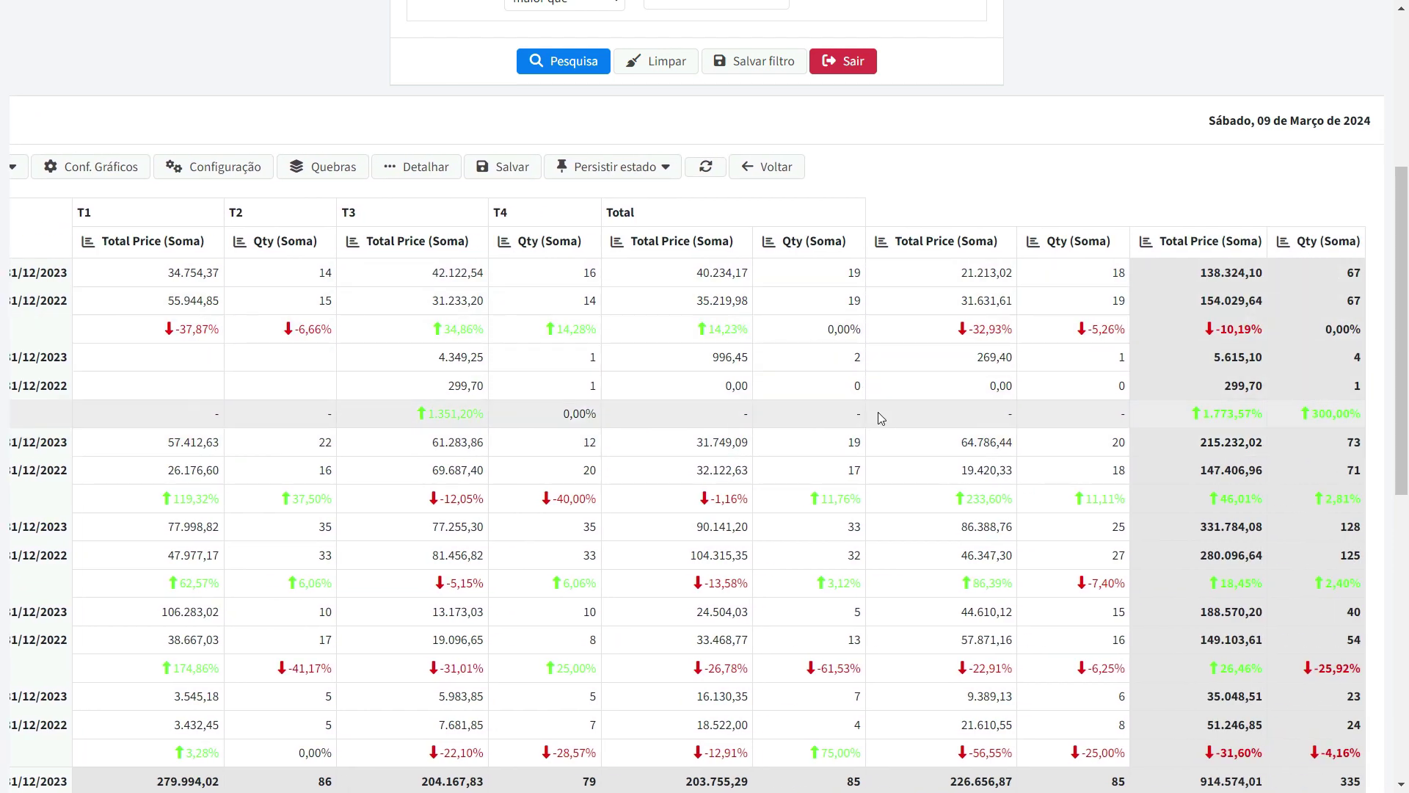
{"action": "scroll", "coordinate": [878, 412], "scroll_direction": "down", "scroll_amount": 3}
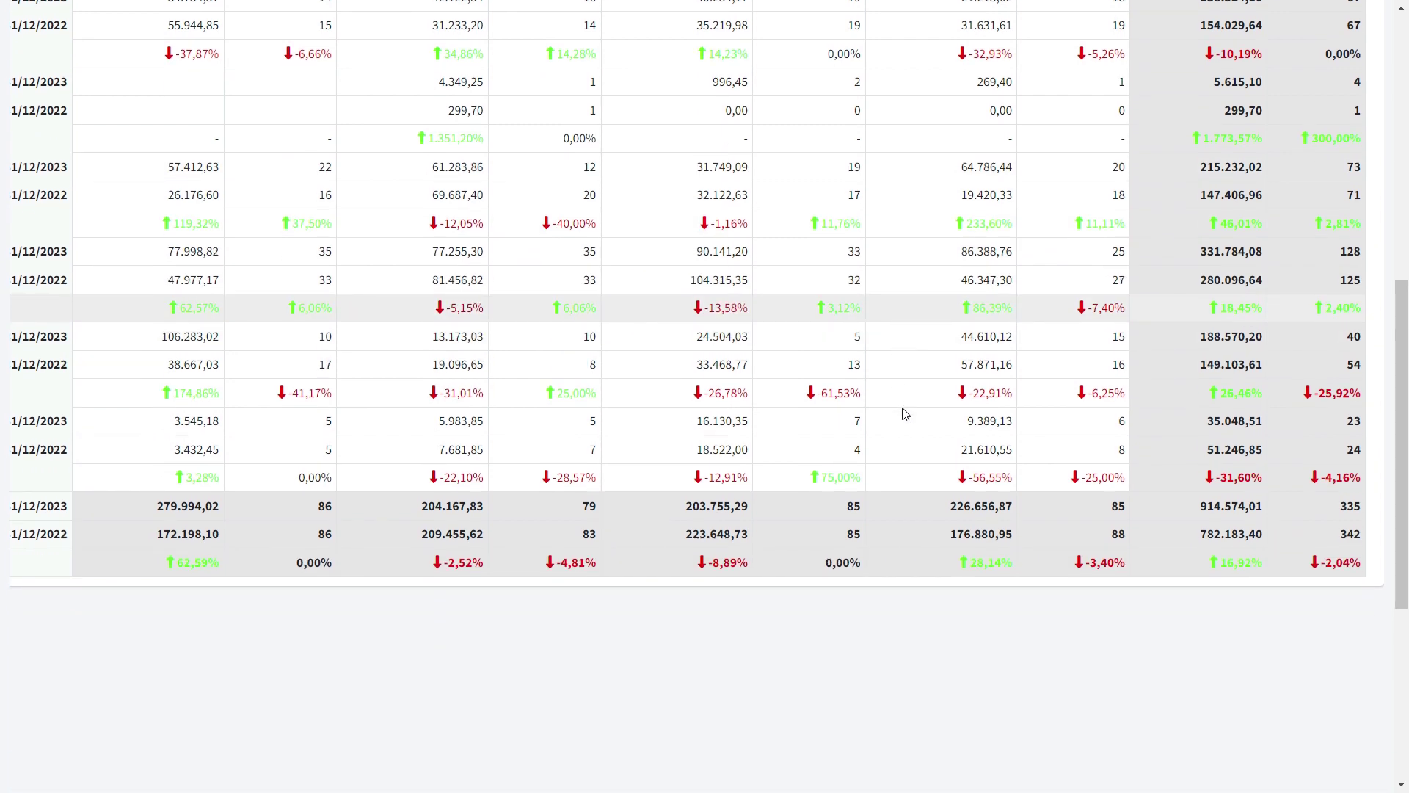
Replace Continent with Product as the Y axis field of the dynamic break and apply it to the summary
{"action": "scroll", "coordinate": [946, 415], "scroll_direction": "up", "scroll_amount": 3}
{"action": "scroll", "coordinate": [976, 413], "scroll_direction": "left", "scroll_amount": 5}
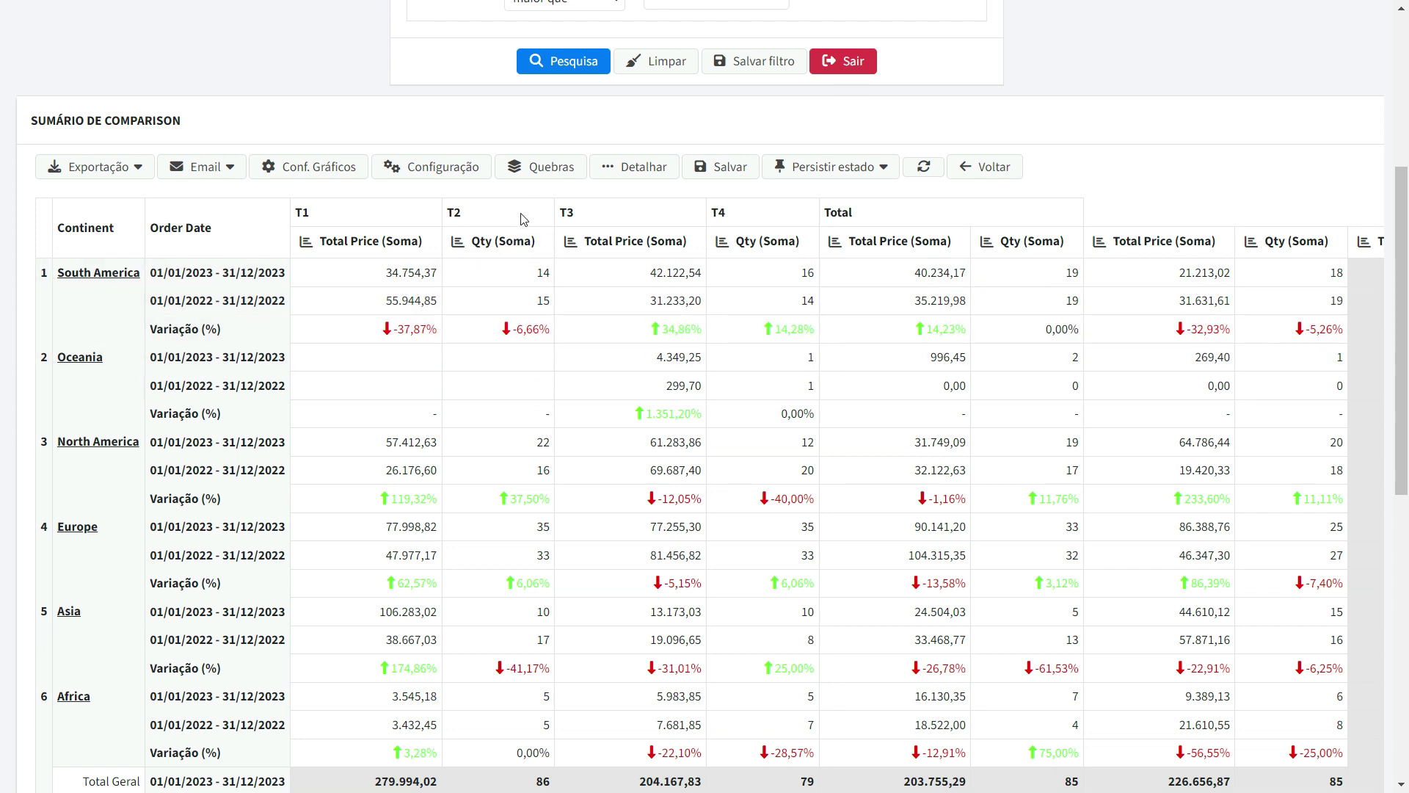
{"action": "left_click", "coordinate": [538, 167]}
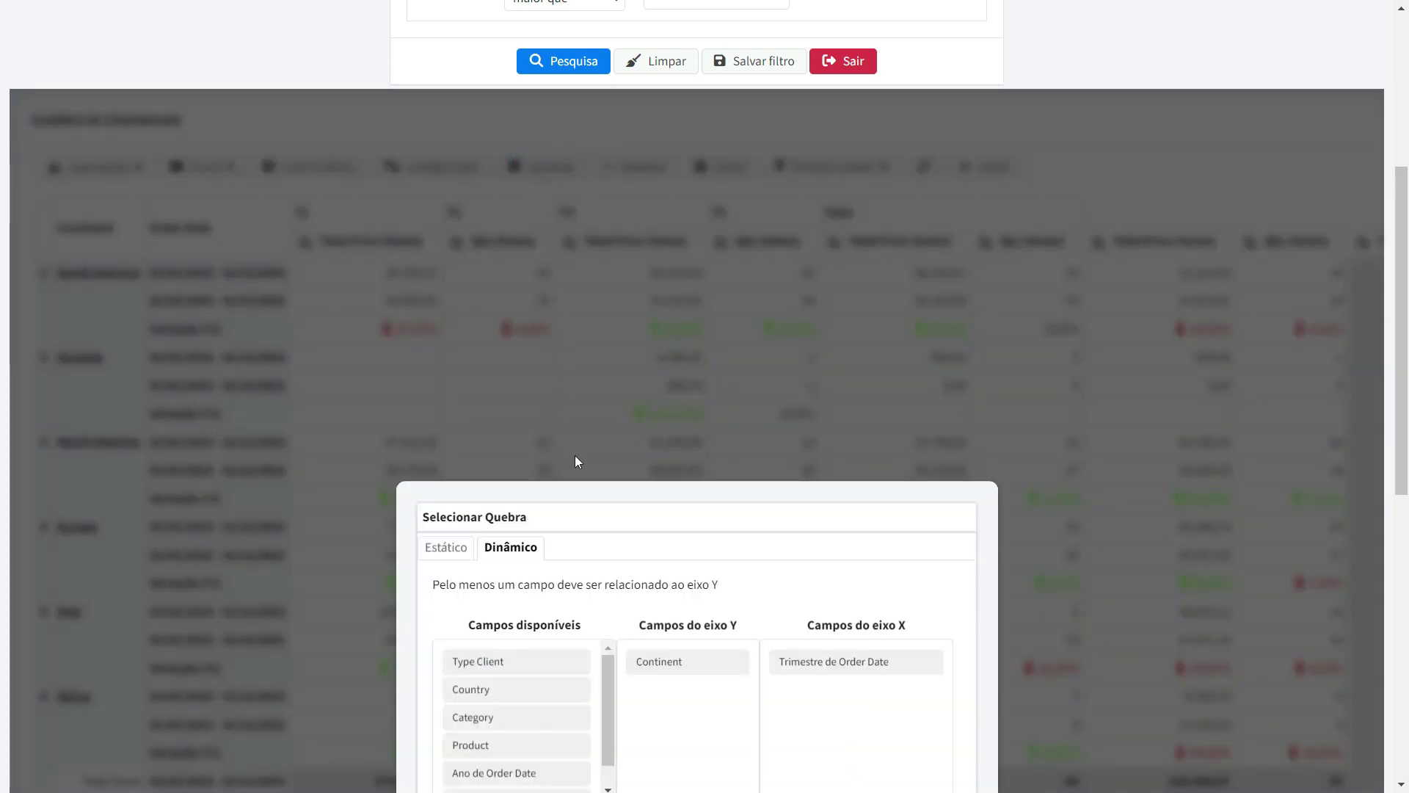
{"action": "scroll", "coordinate": [587, 456], "scroll_direction": "down", "scroll_amount": 3}
{"action": "mouse_move", "coordinate": [676, 386]}
{"action": "left_mouse_down"}
{"action": "mouse_move", "coordinate": [492, 465]}
{"action": "mouse_move", "coordinate": [645, 463]}
{"action": "mouse_move", "coordinate": [667, 390]}
{"action": "left_mouse_up"}
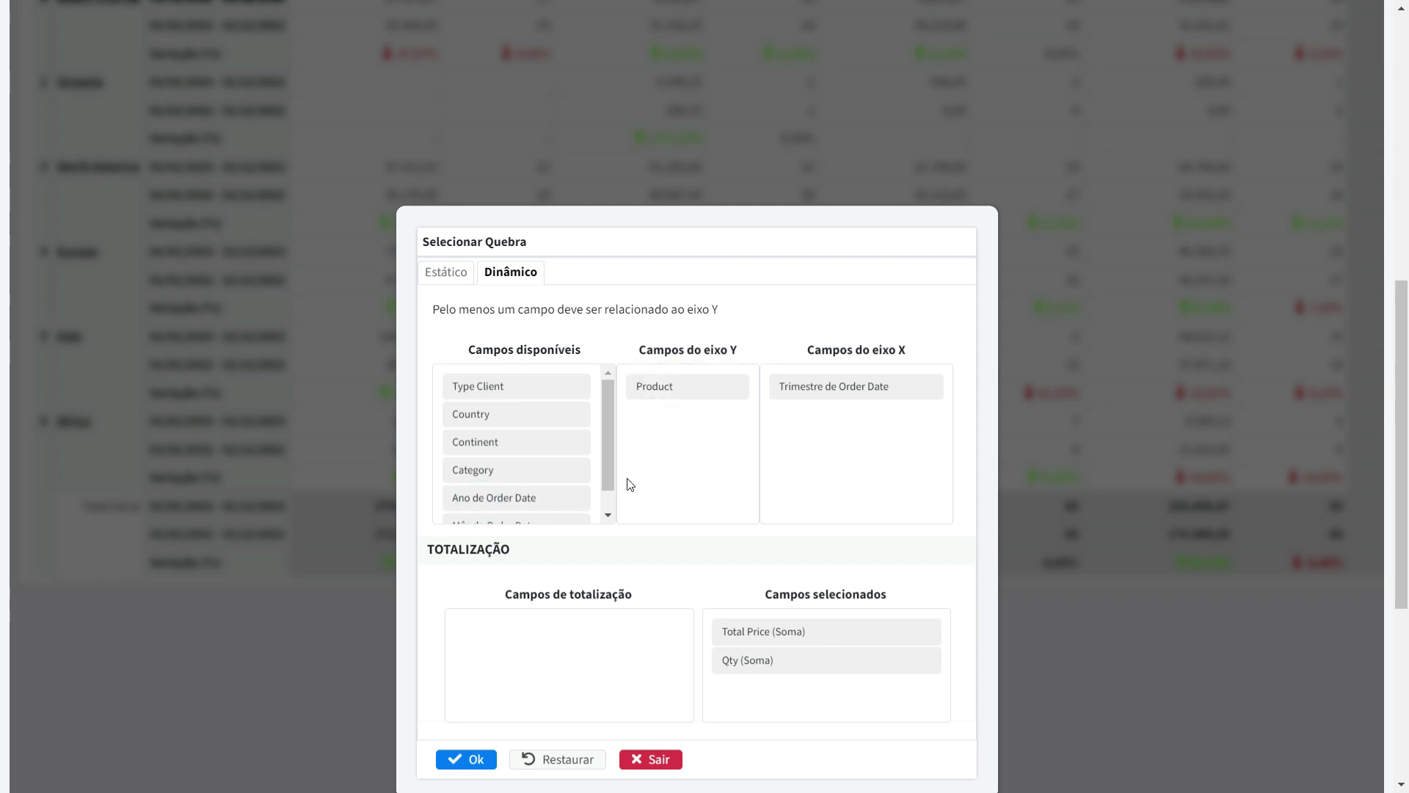
{"action": "scroll", "coordinate": [676, 405], "scroll_direction": "down", "scroll_amount": 3}
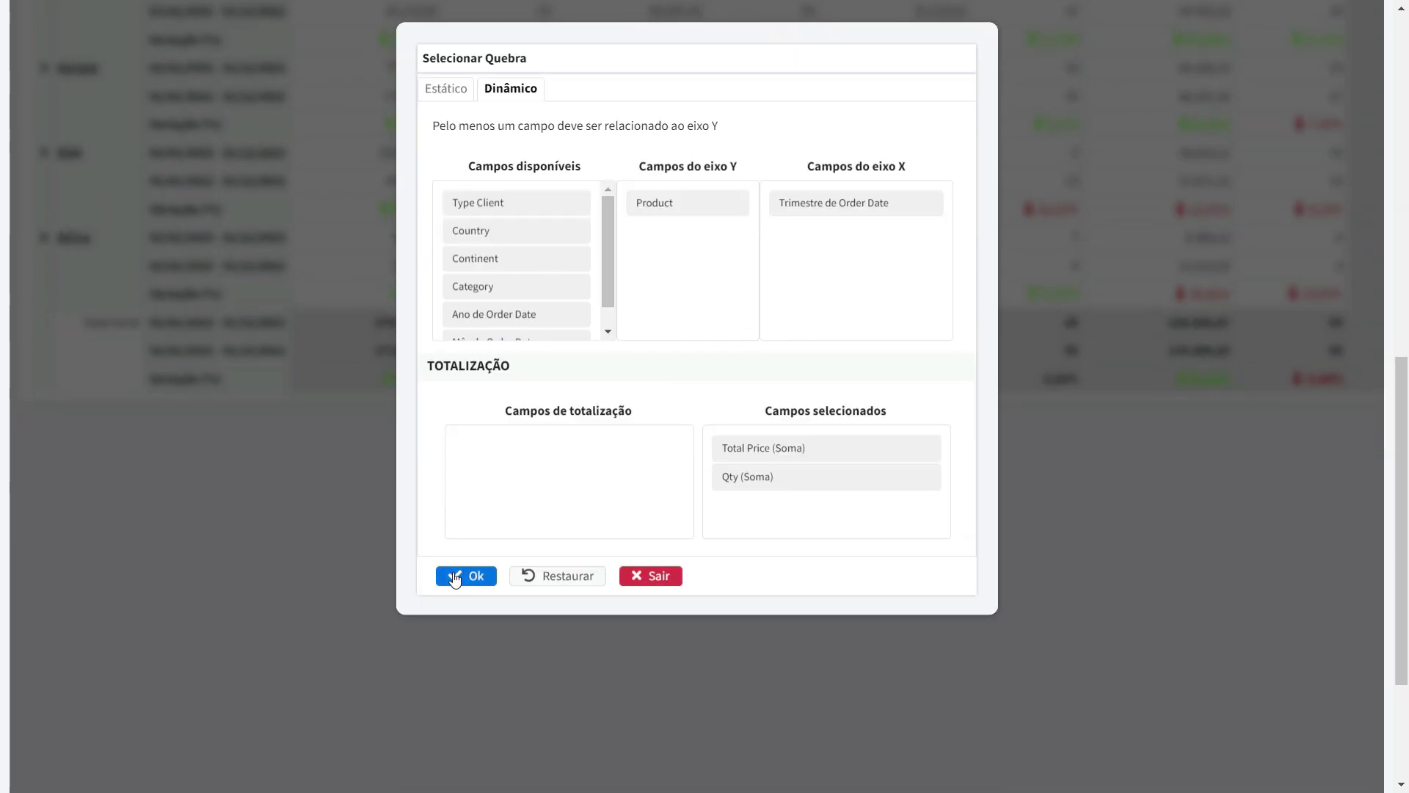
{"action": "left_click", "coordinate": [466, 576]}
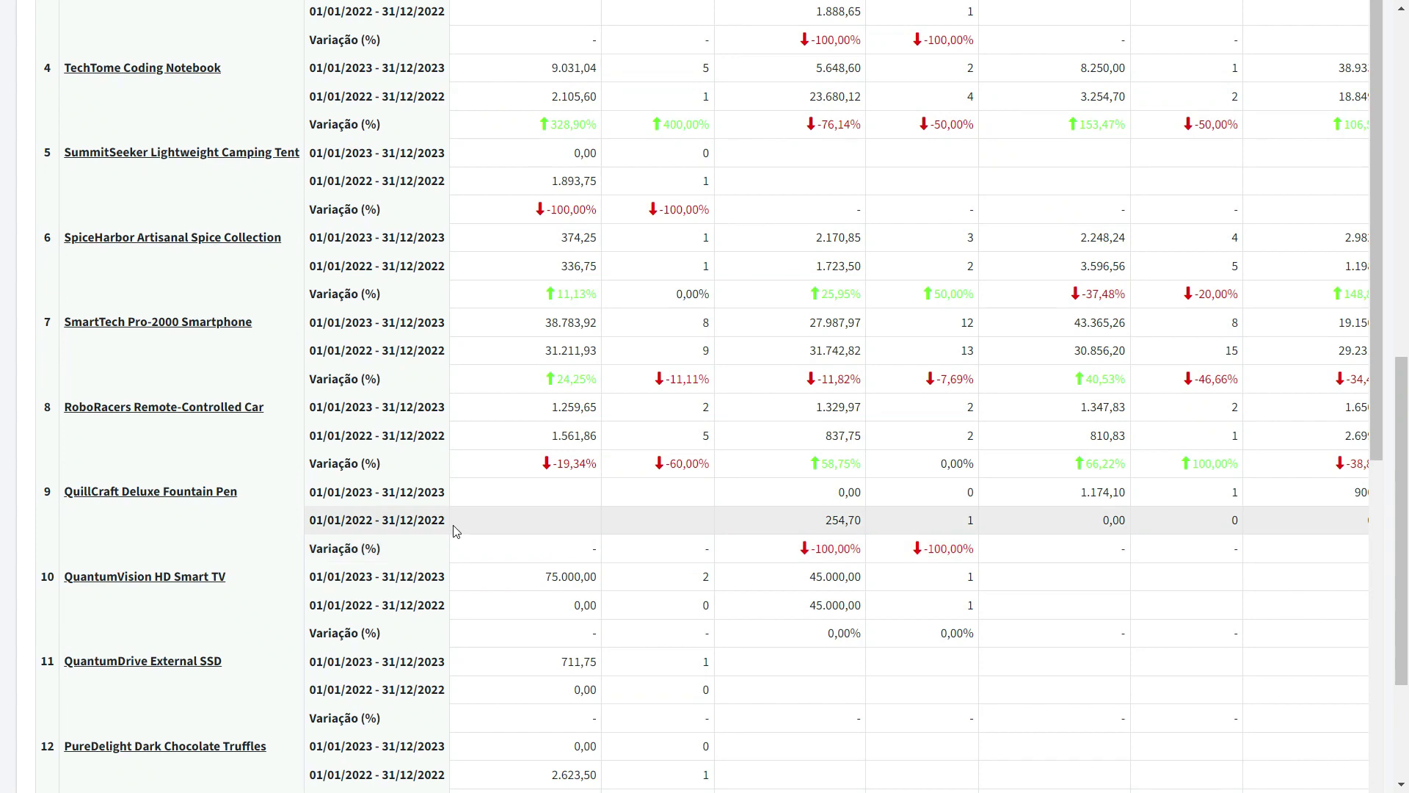
Remove Qty (Soma) from the selected totals of the product break and apply the change
{"action": "scroll", "coordinate": [455, 530], "scroll_direction": "up", "scroll_amount": 7}
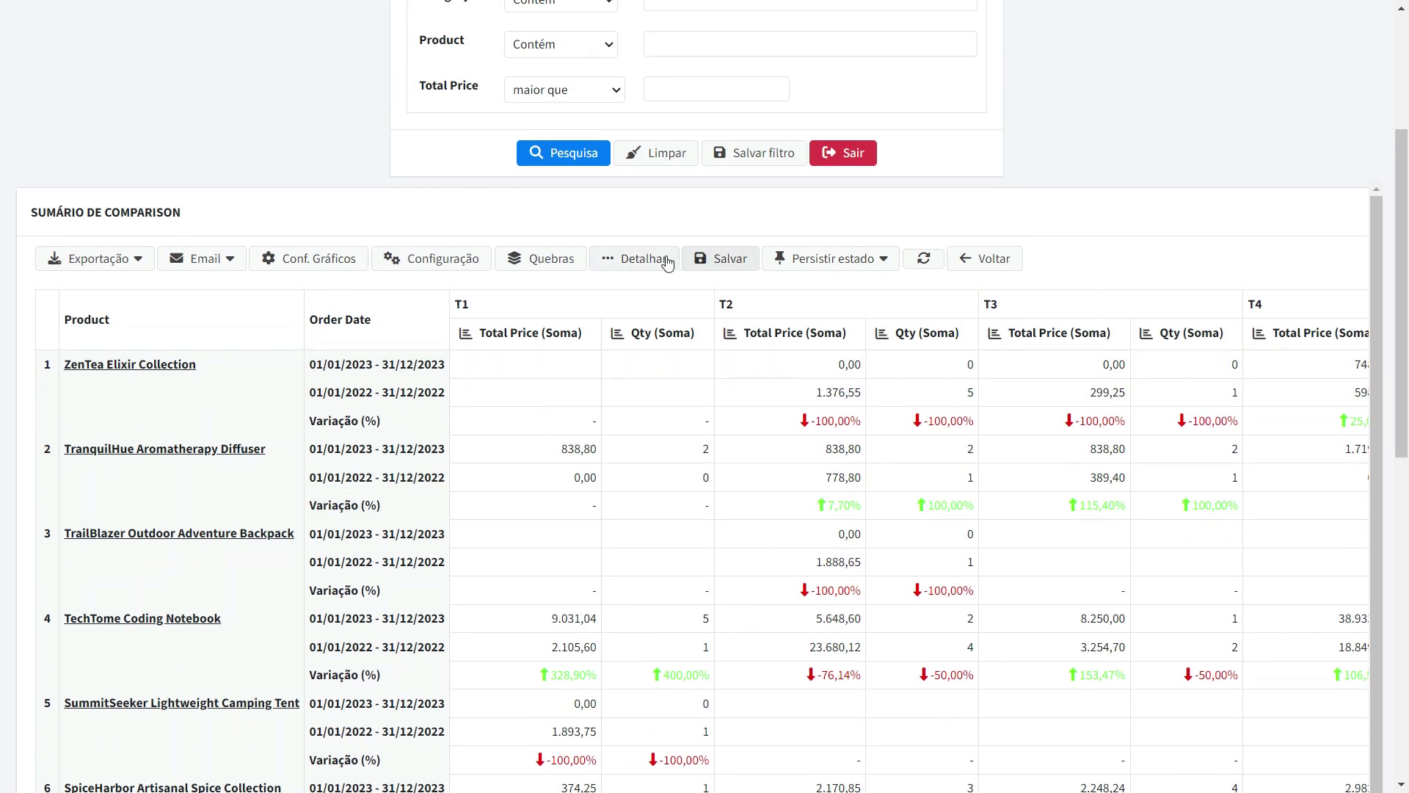
{"action": "left_click", "coordinate": [562, 260]}
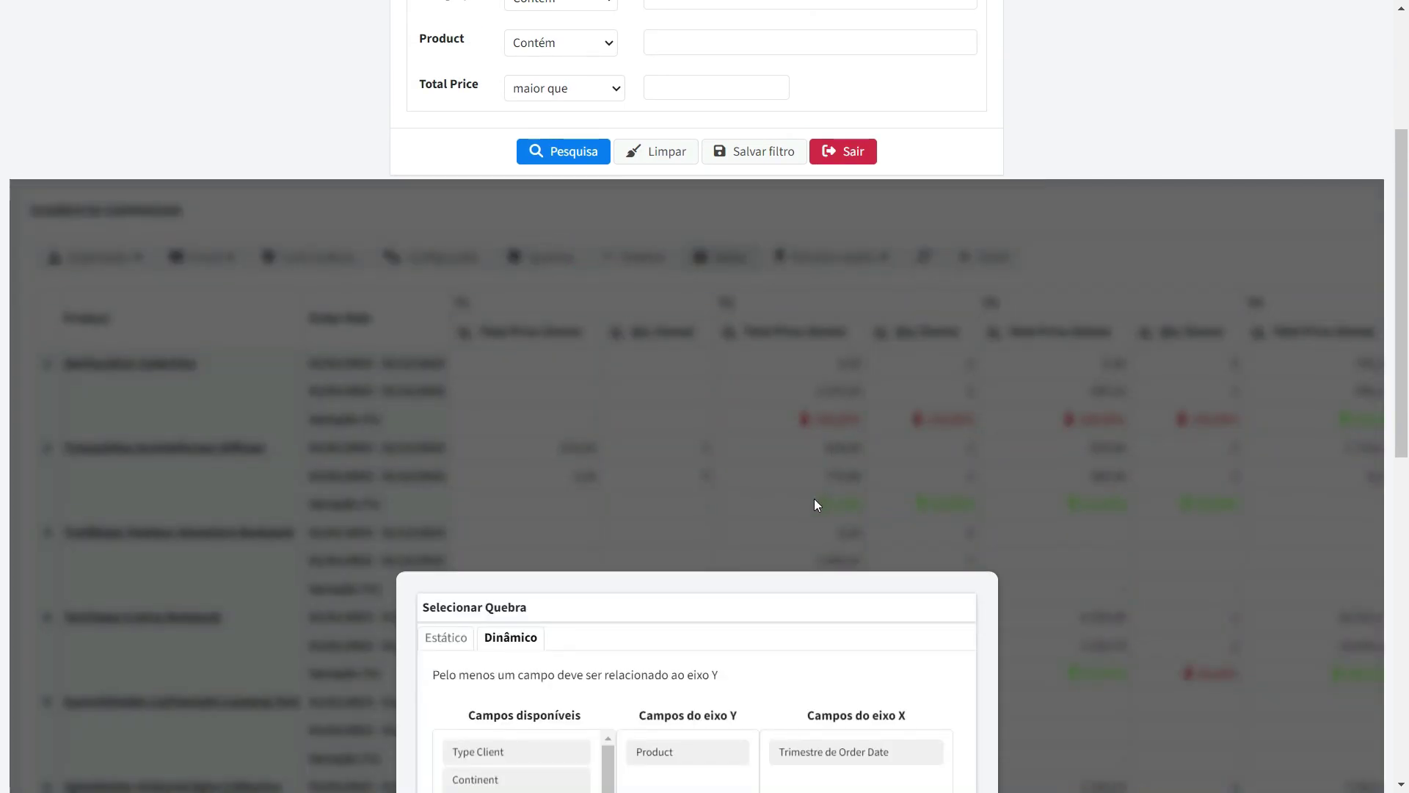
{"action": "scroll", "coordinate": [817, 503], "scroll_direction": "down", "scroll_amount": 5}
{"action": "left_click_drag", "start_coordinate": [745, 659], "coordinate": [494, 686]}
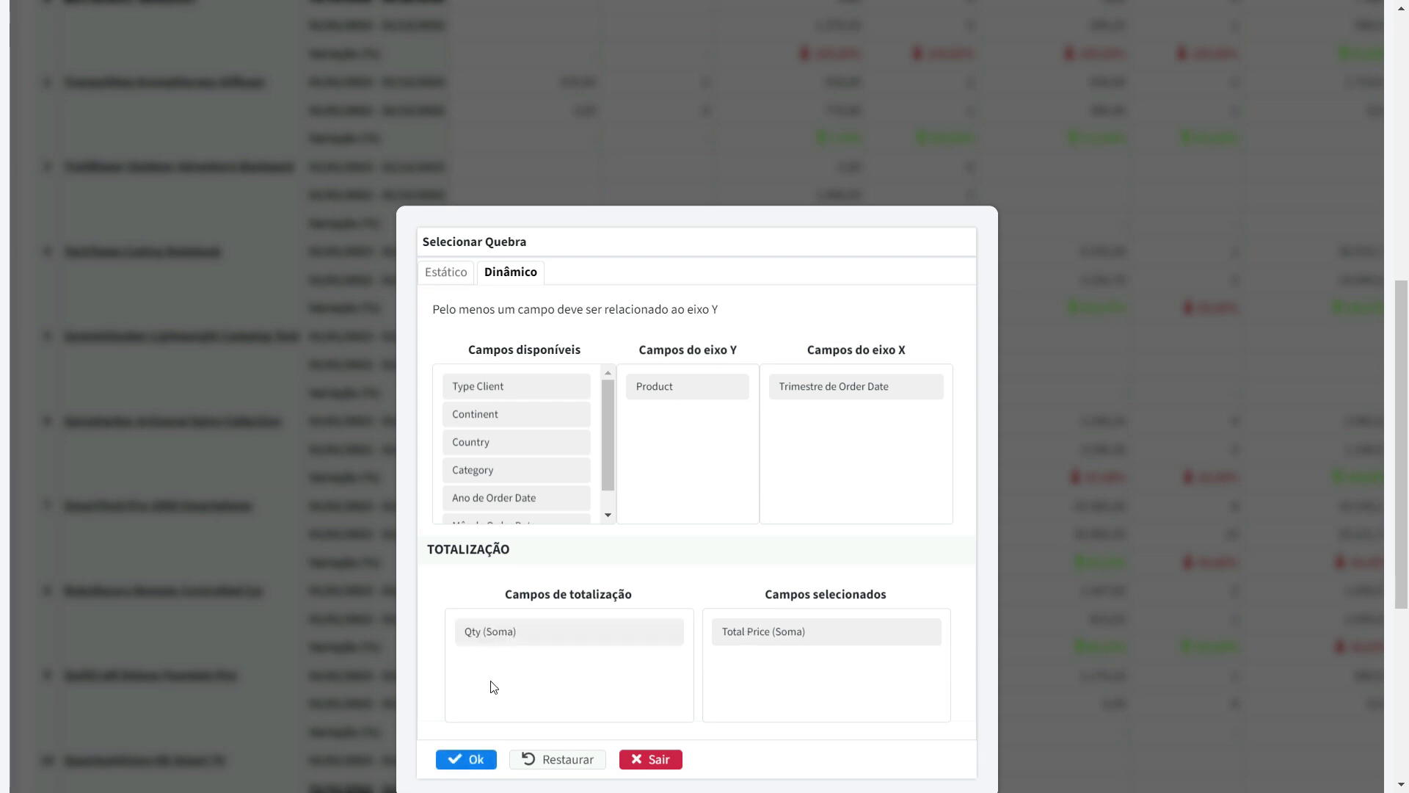
{"action": "left_click", "coordinate": [462, 757]}
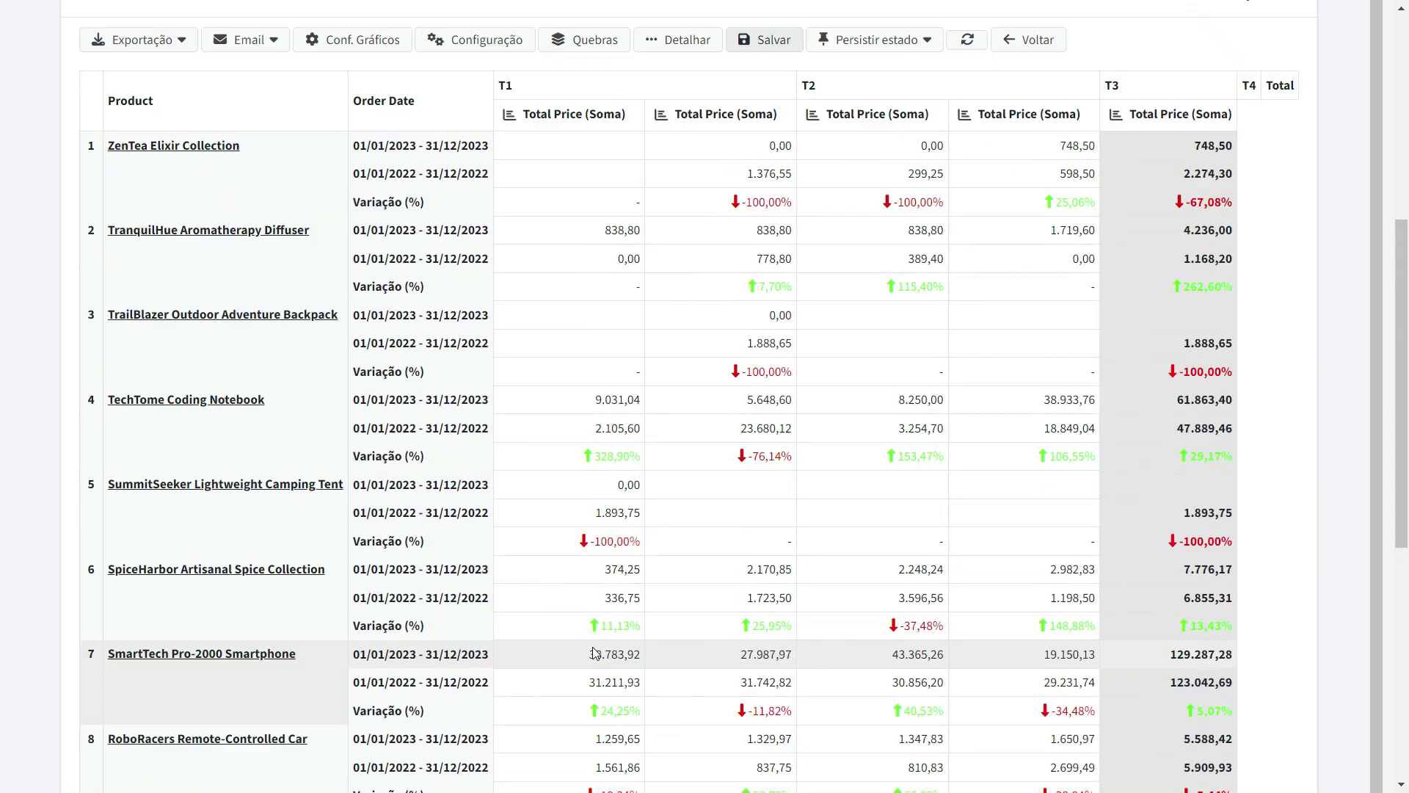
Save the summary's current state as a new public state named "Comparação de produtos com ano anterior" and close the saved states list
{"action": "scroll", "coordinate": [593, 647], "scroll_direction": "up", "scroll_amount": 7}
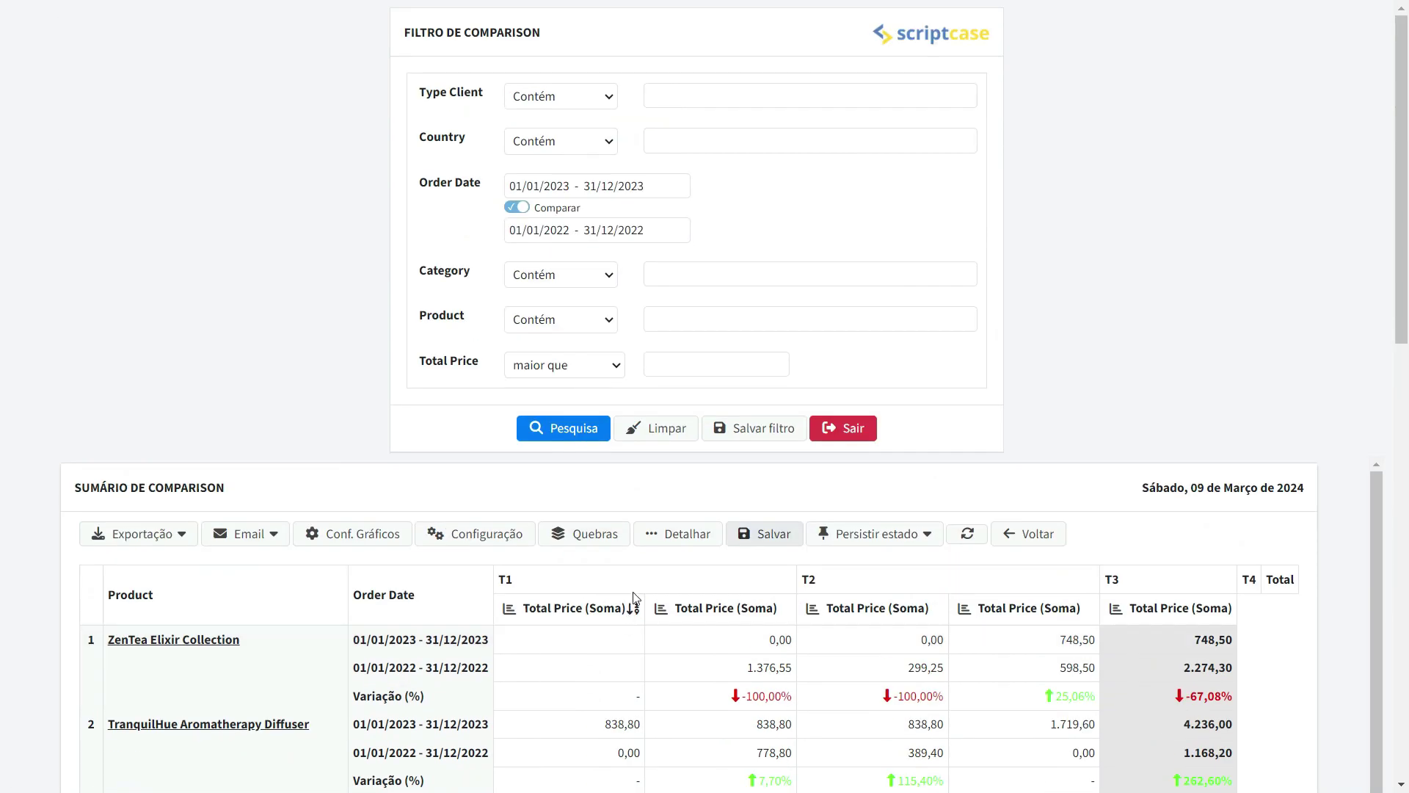
{"action": "left_click", "coordinate": [775, 543]}
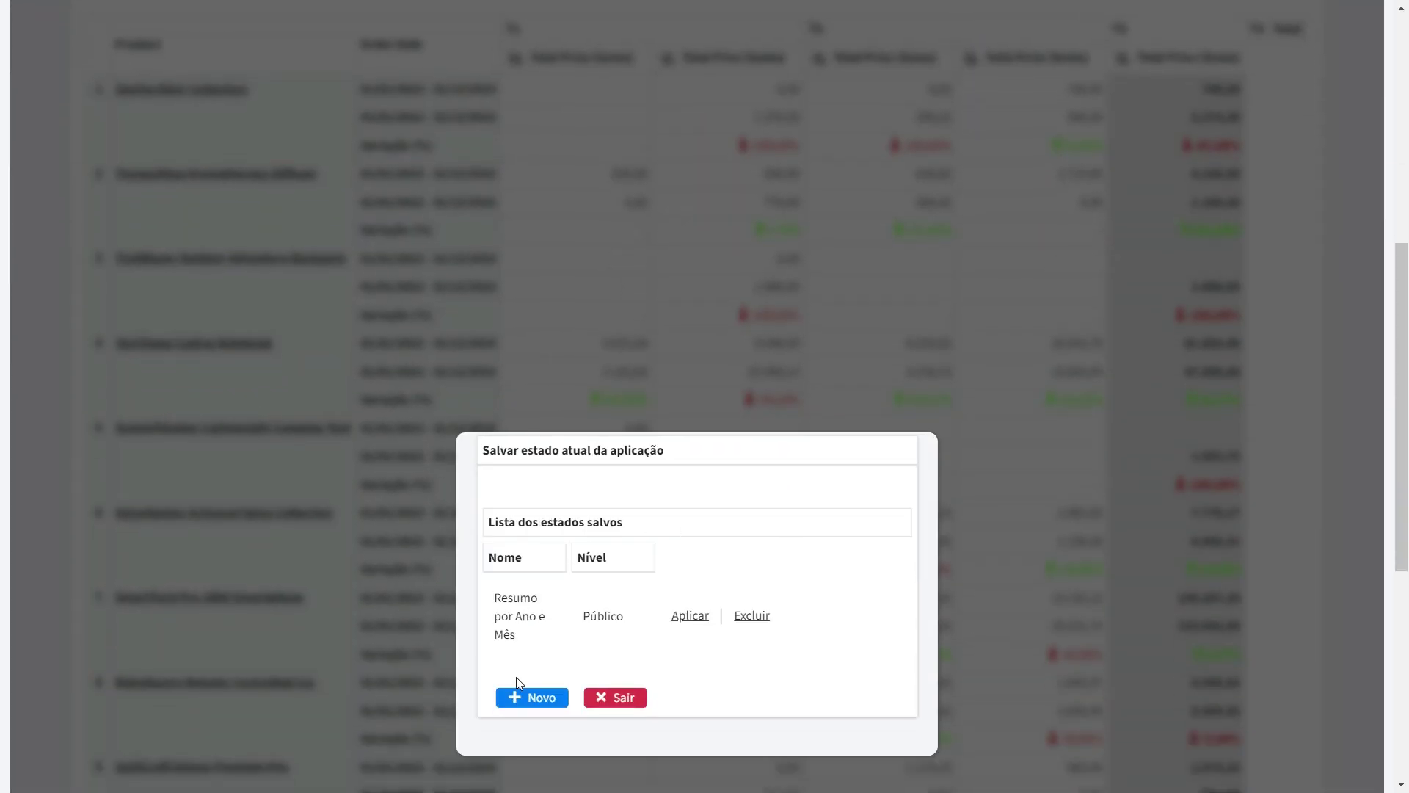
{"action": "left_click", "coordinate": [535, 695]}
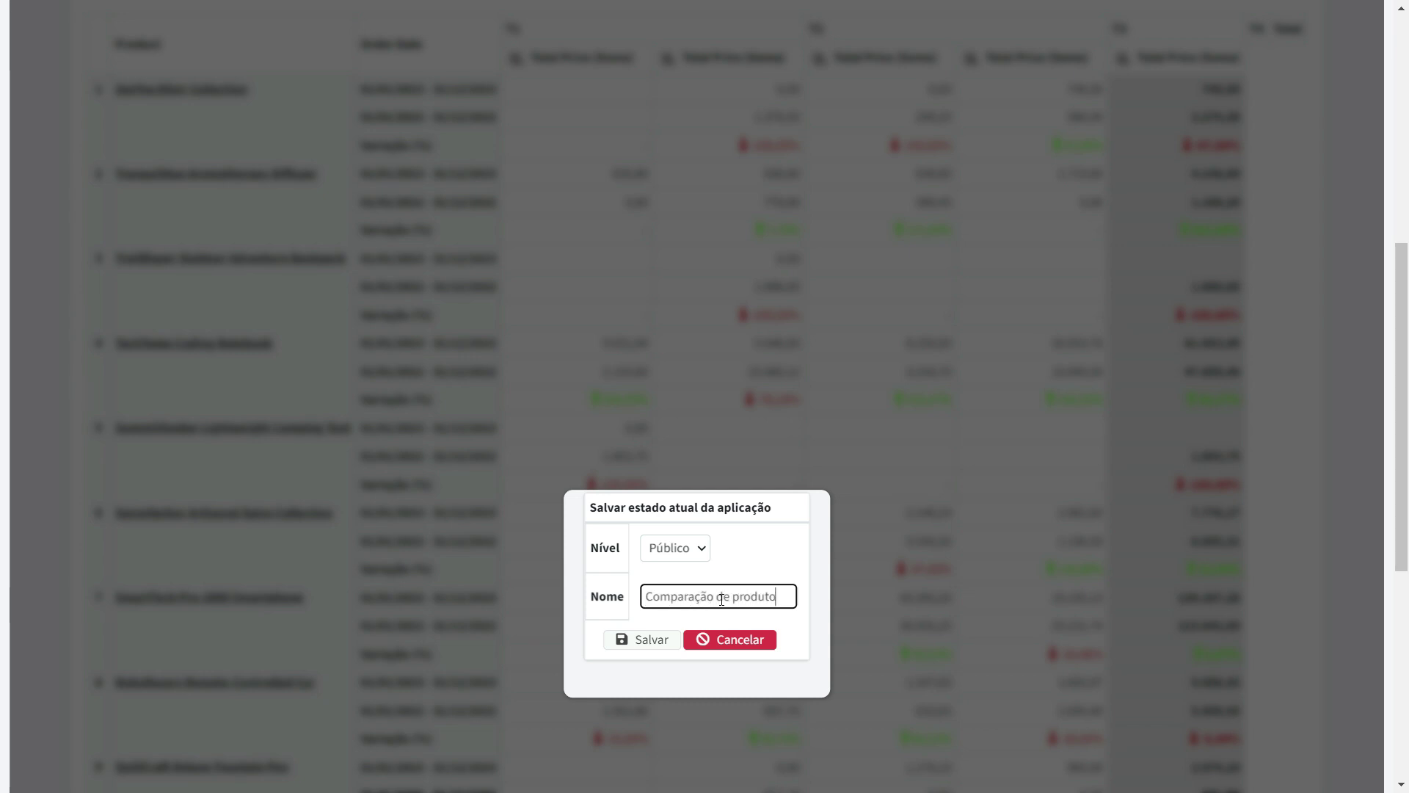
{"action": "type", "text": "com ano anterior"}
{"action": "left_click", "coordinate": [654, 641]}
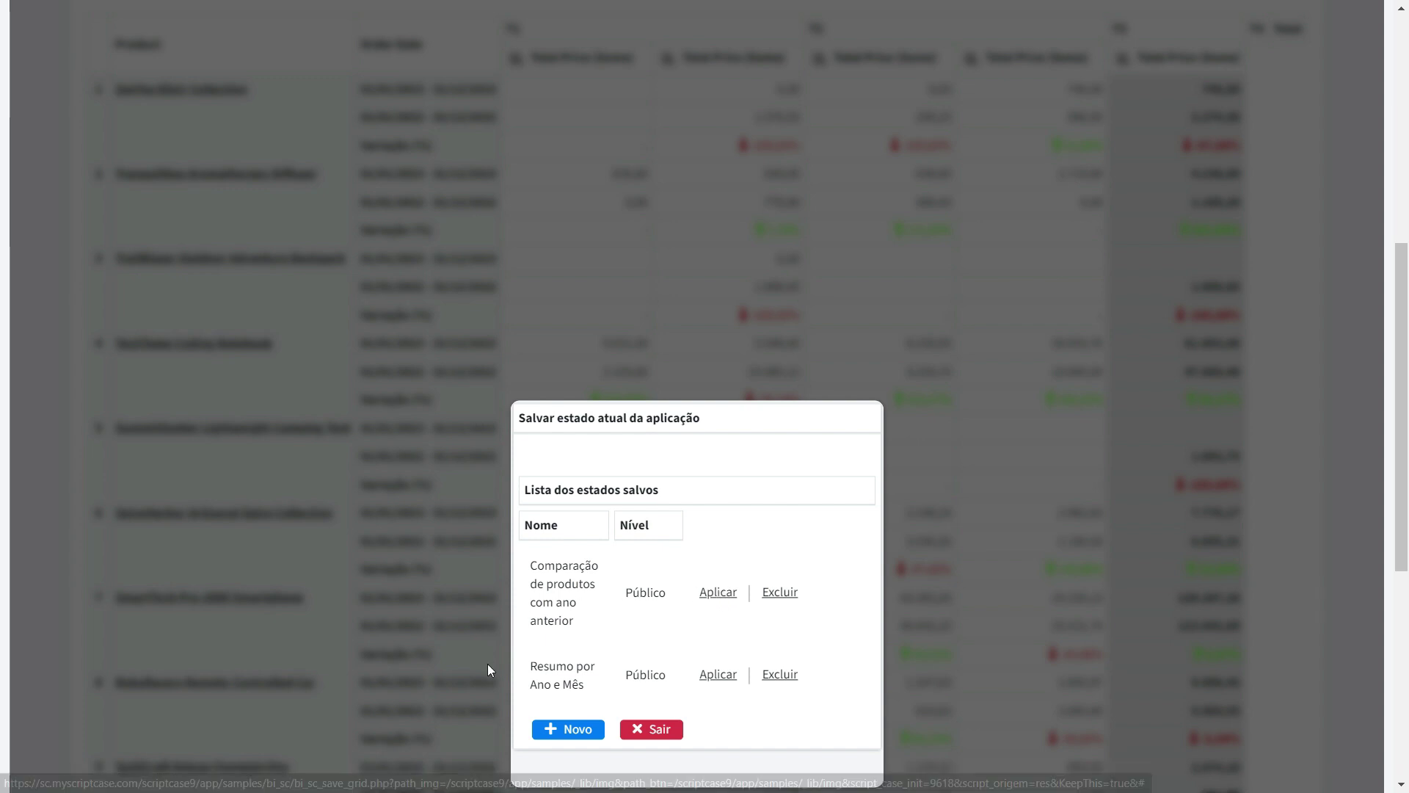
{"action": "left_click", "coordinate": [646, 729]}
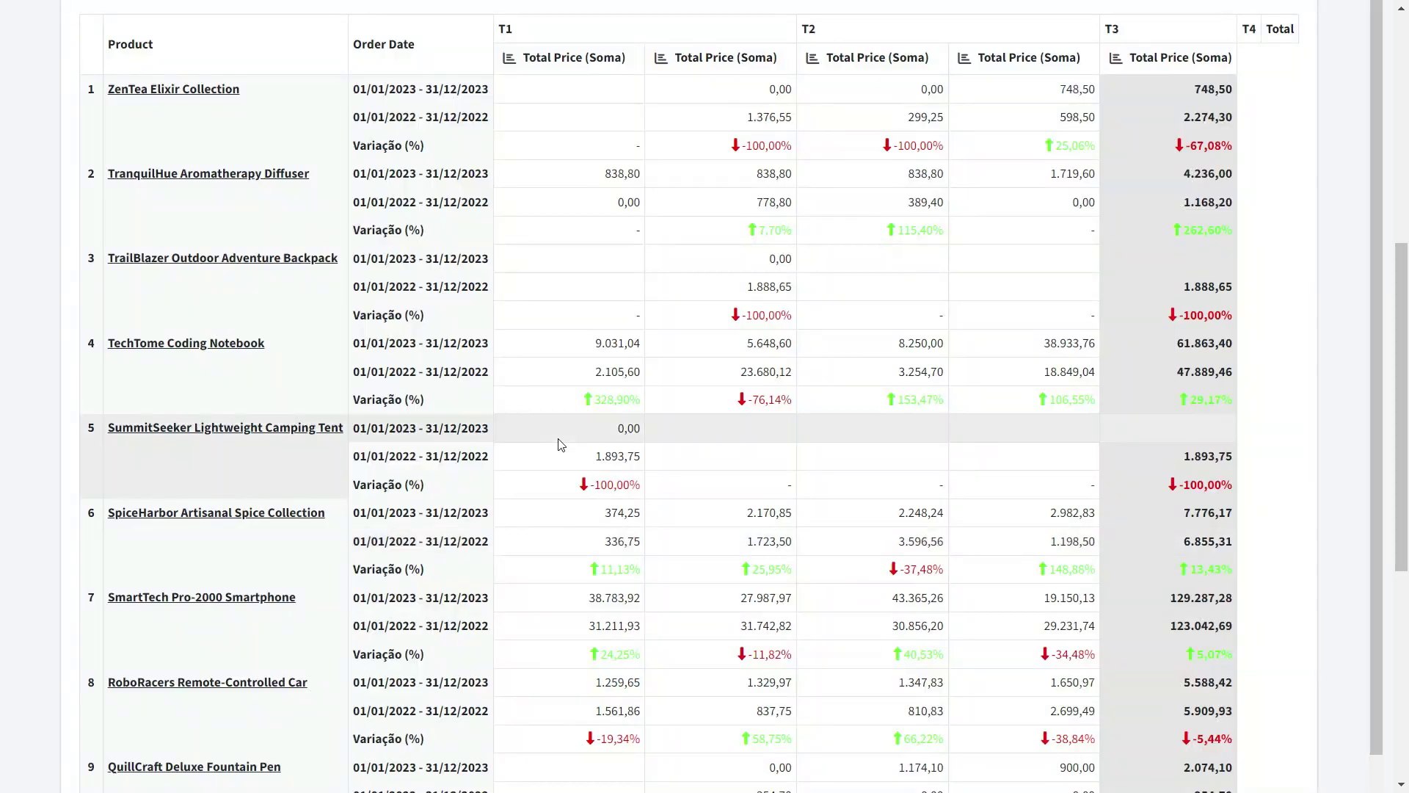
{"action": "scroll", "coordinate": [706, 452], "scroll_direction": "up", "scroll_amount": 6}
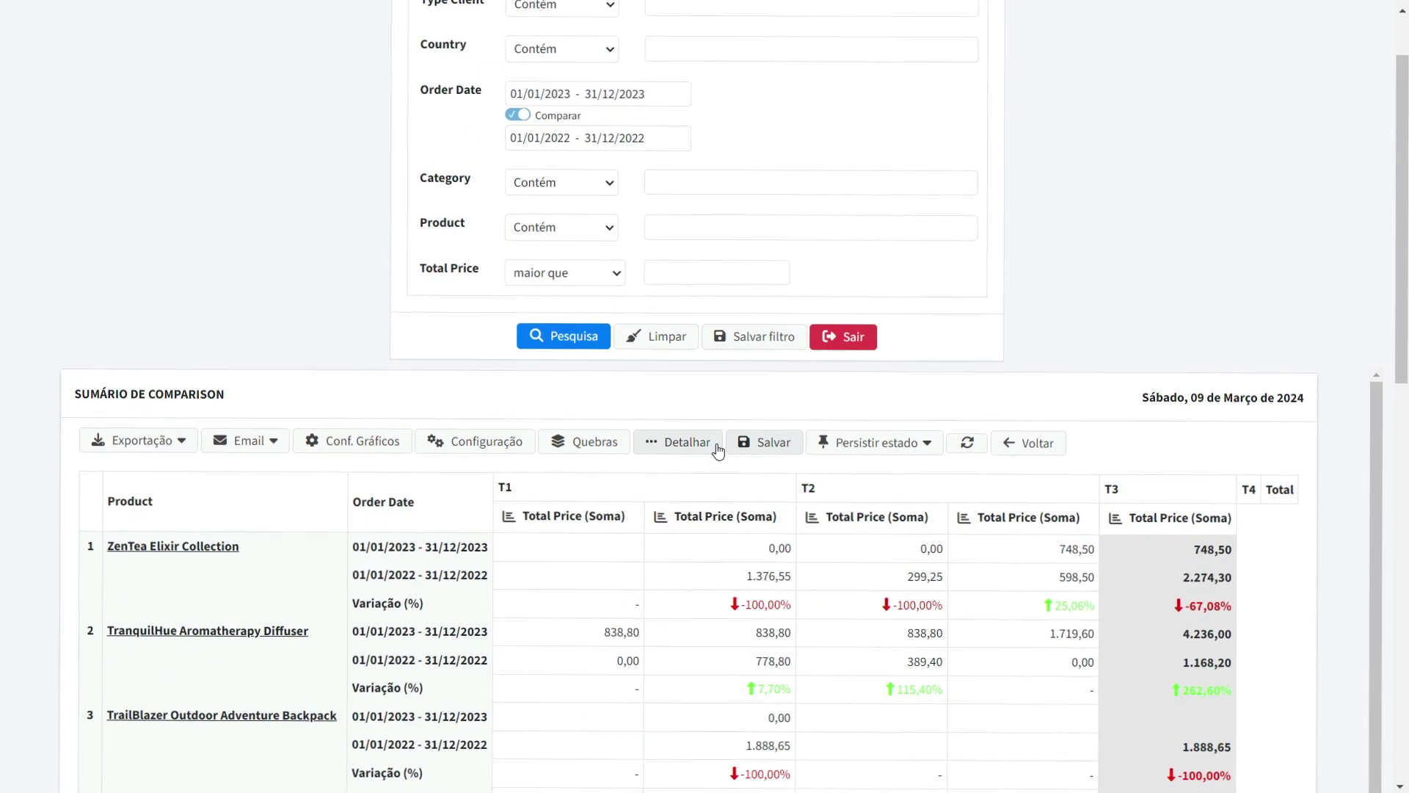